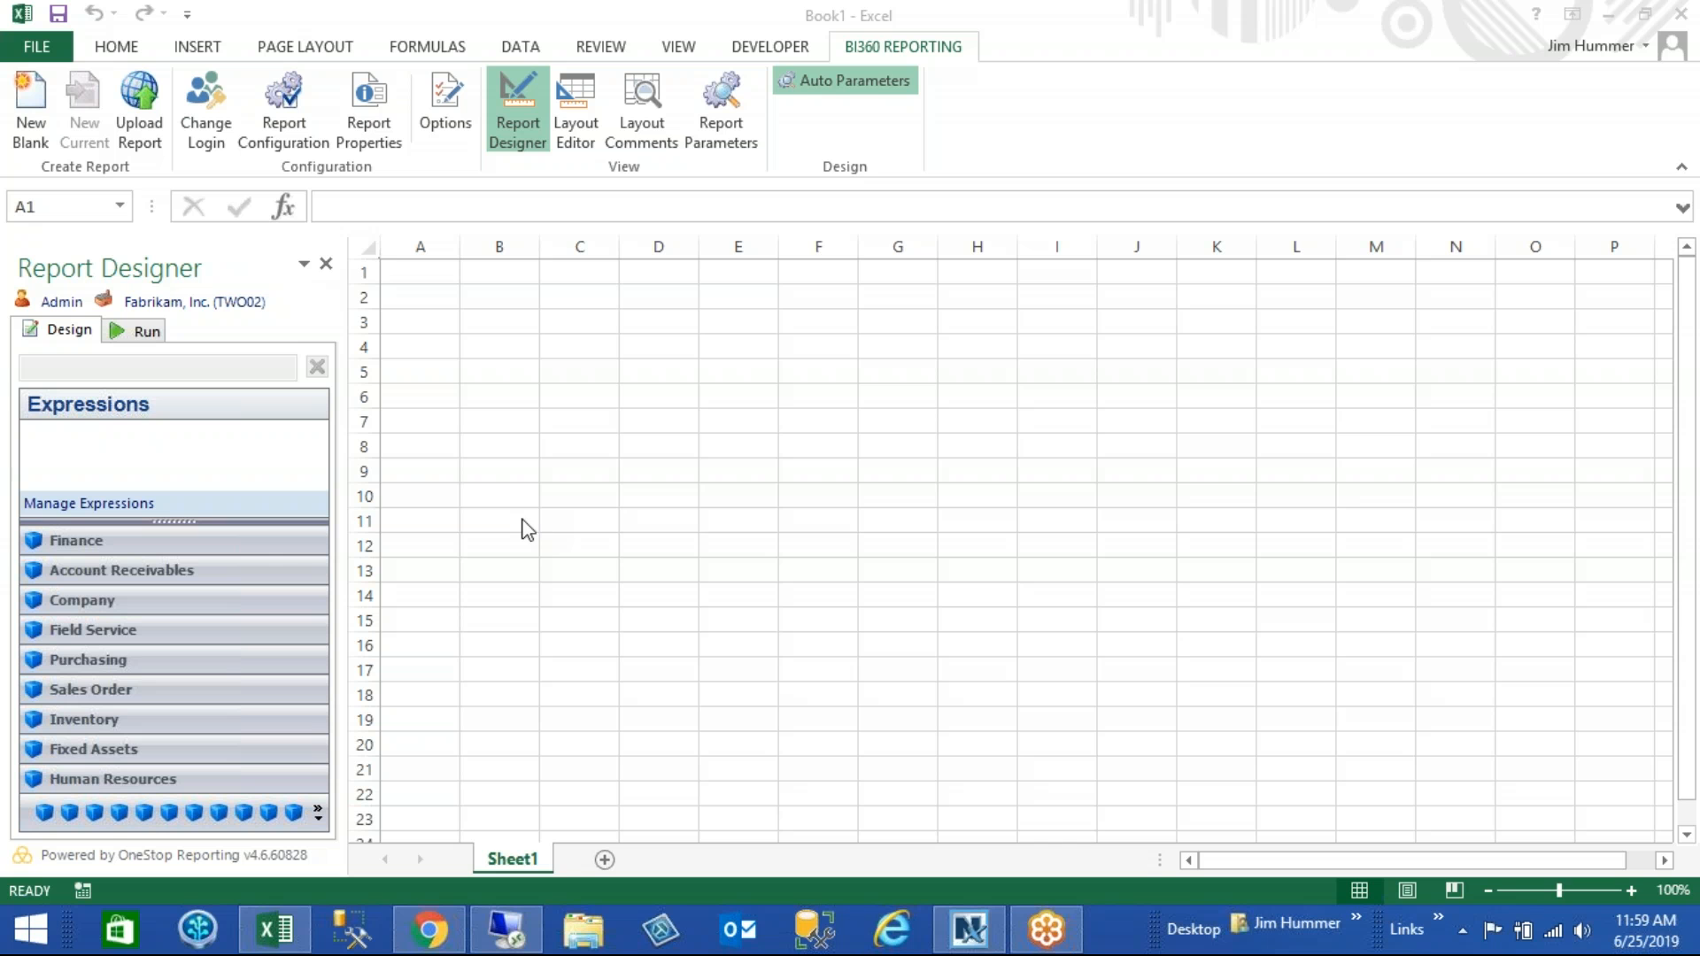
- Create a new expression group with the name Sales and the description Sales
{"action": "left_click", "coordinate": [262, 520]}
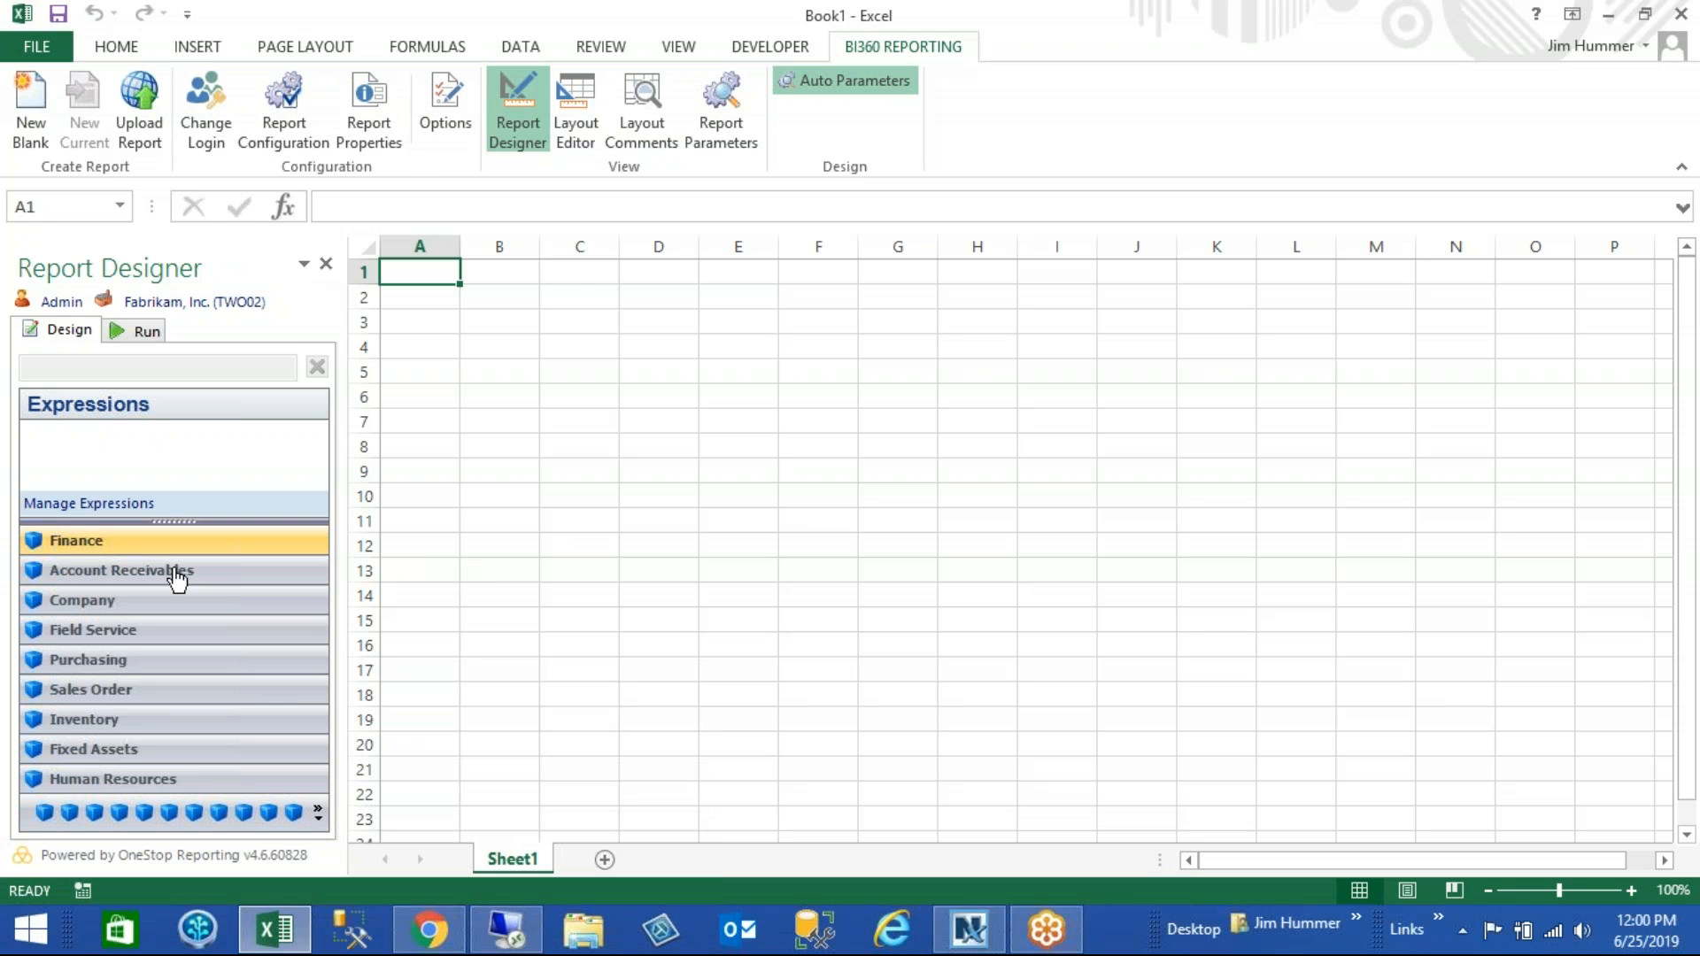
{"action": "left_click", "coordinate": [318, 812]}
{"action": "left_click", "coordinate": [404, 709]}
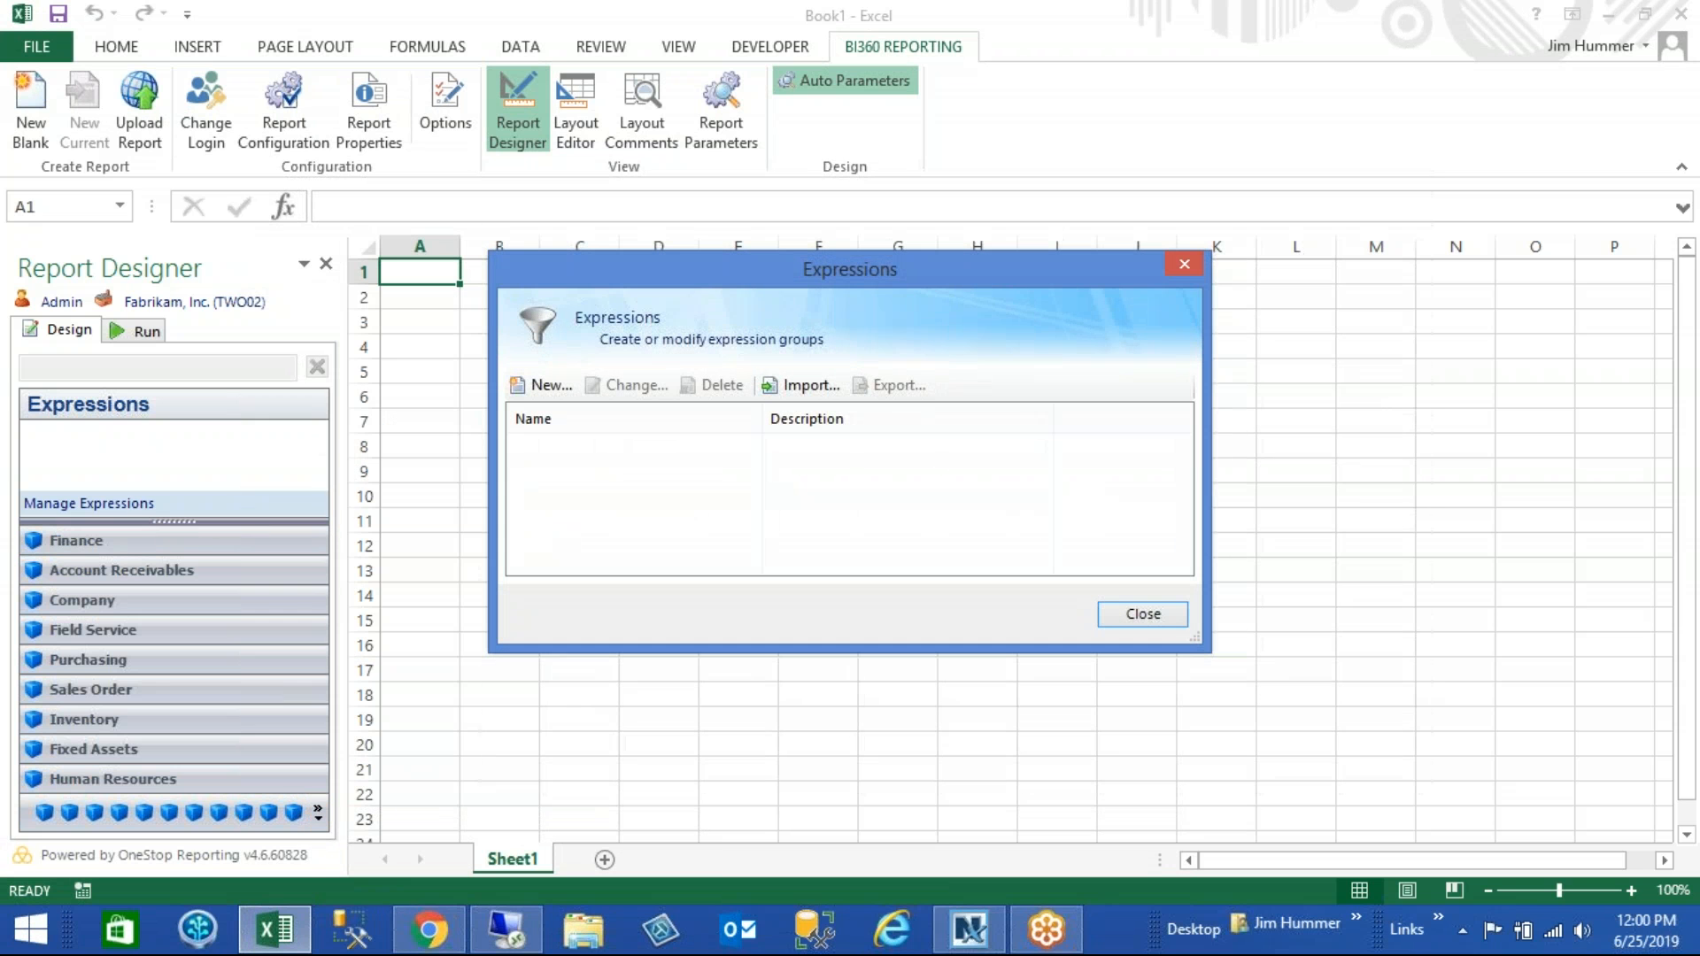
{"action": "left_click", "coordinate": [551, 387]}
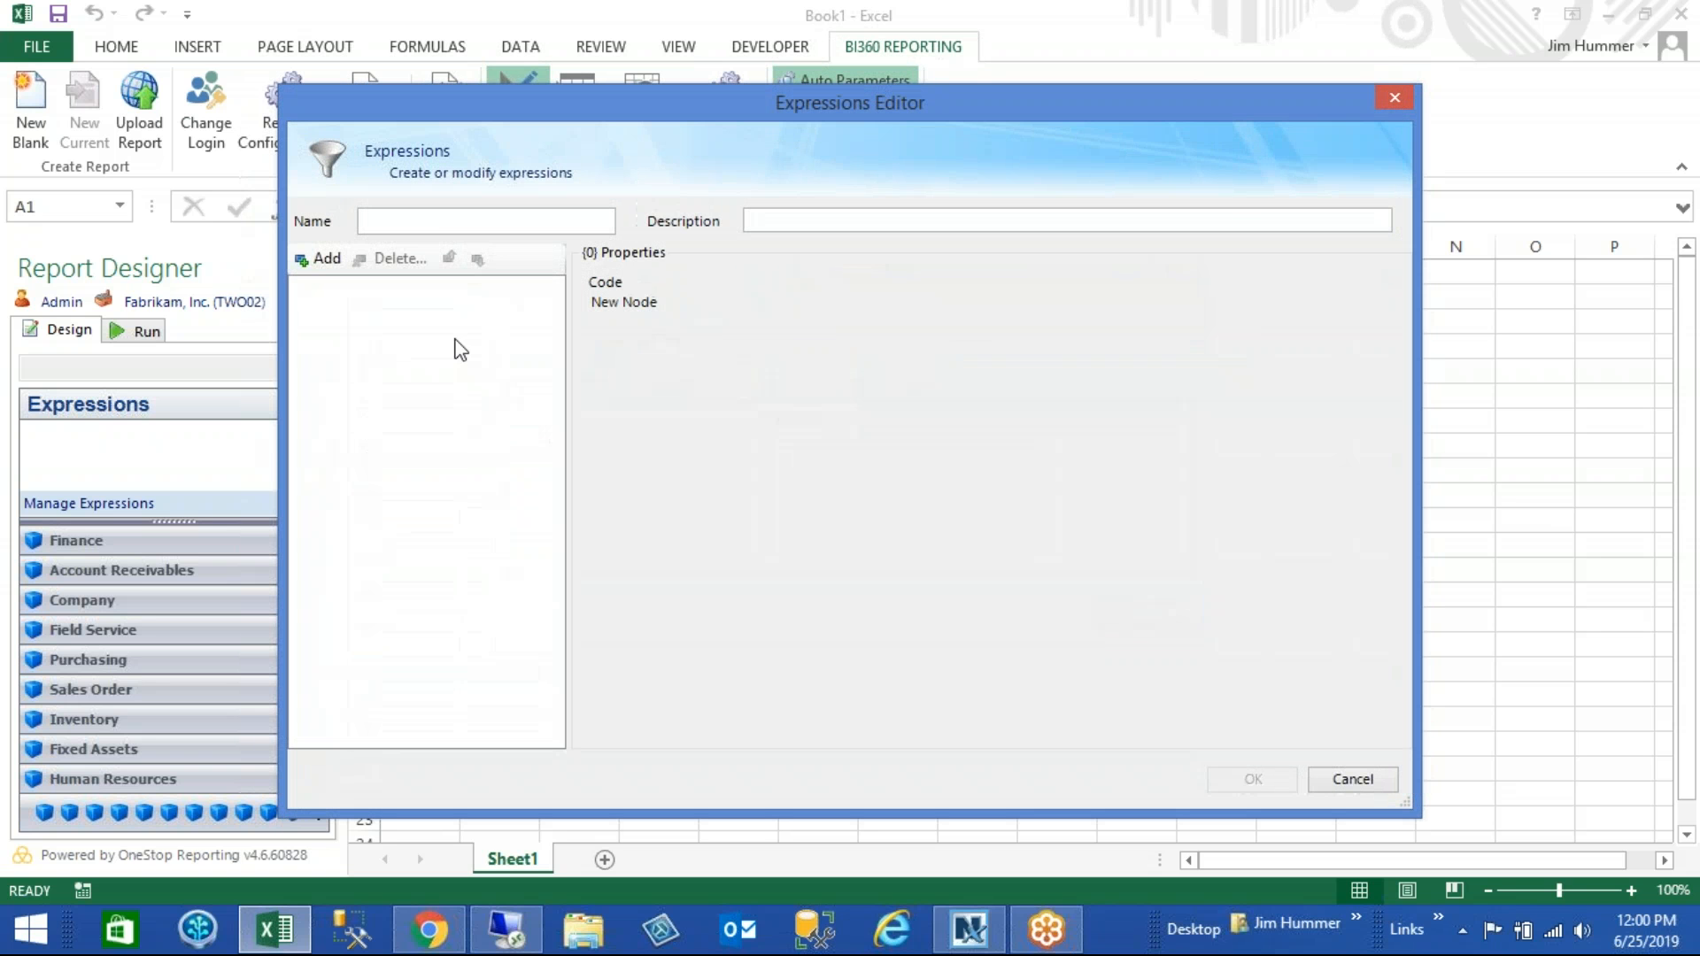
{"action": "left_click", "coordinate": [440, 222]}
{"action": "type", "text": "Sales"}
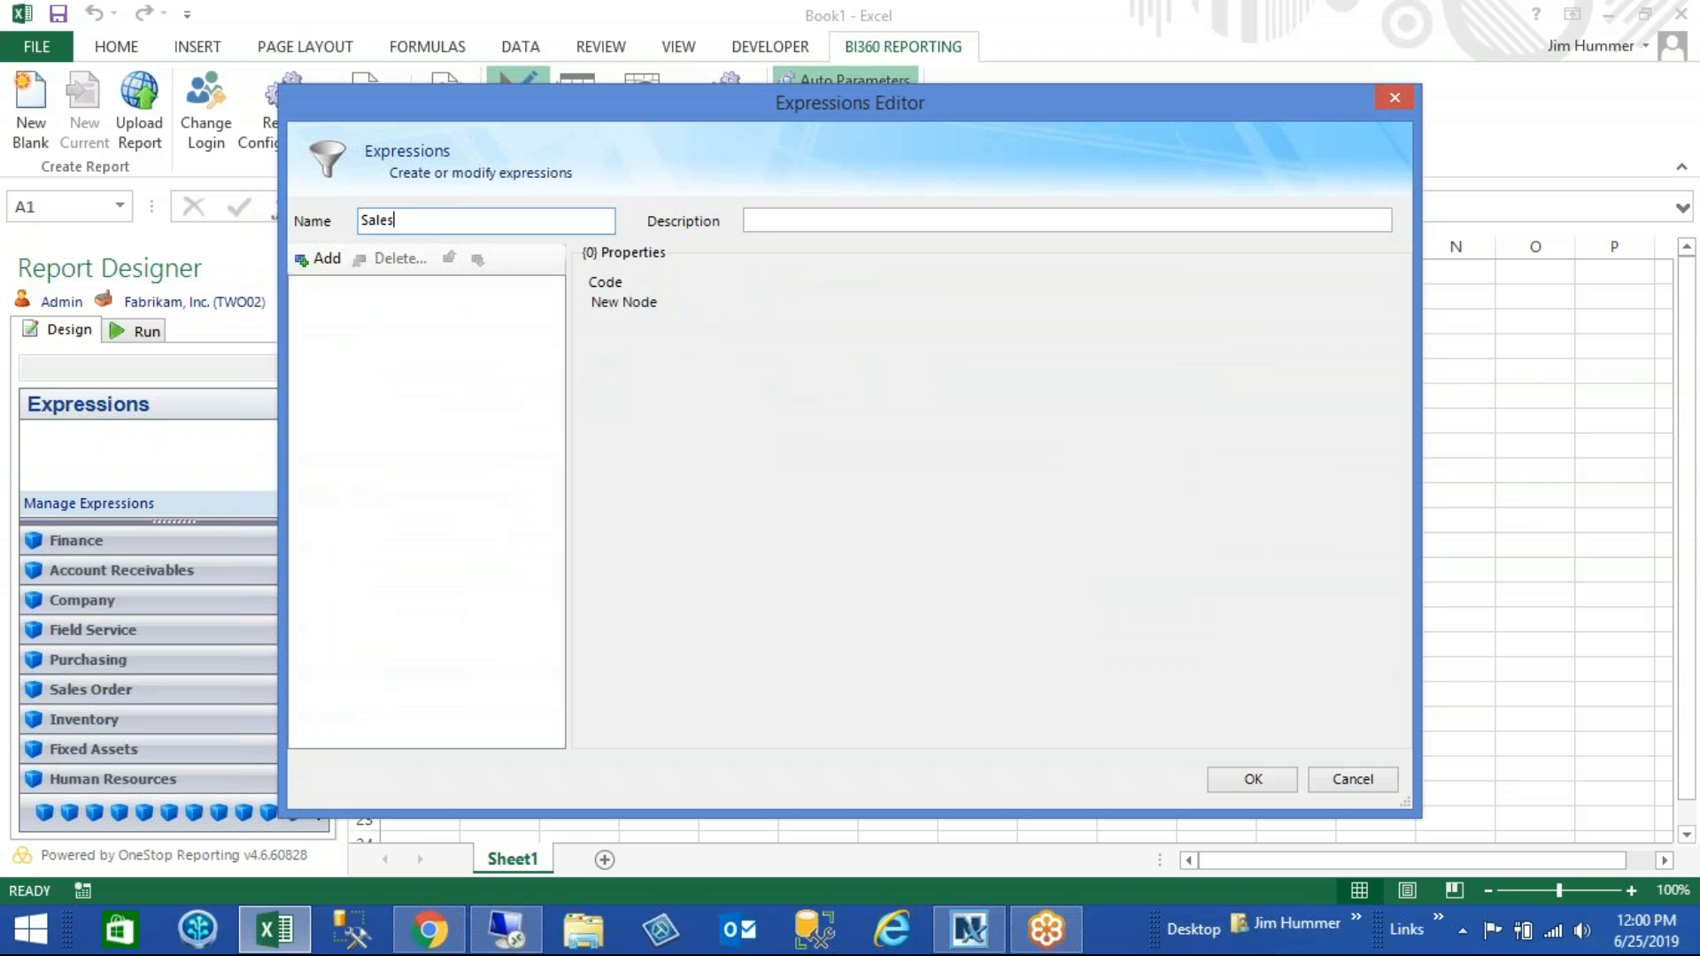
{"action": "key", "text": "Tab"}
{"action": "type", "text": "Sales"}
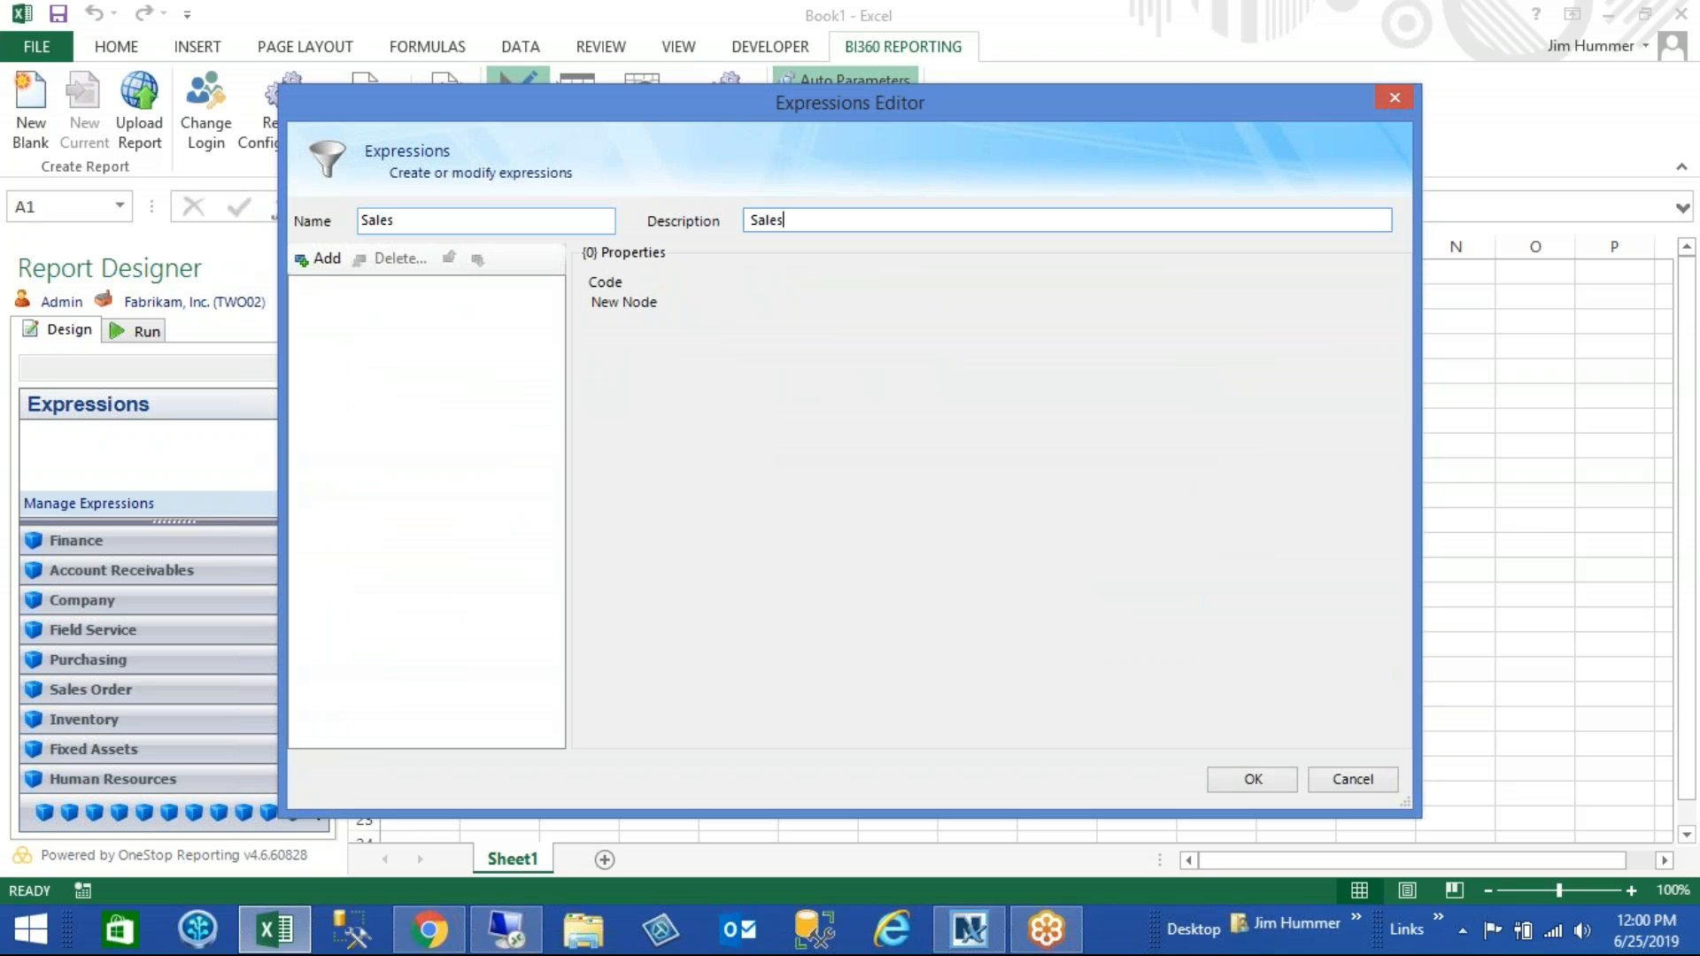
- Add an expression named Sales to the expression group
{"action": "left_click", "coordinate": [326, 259]}
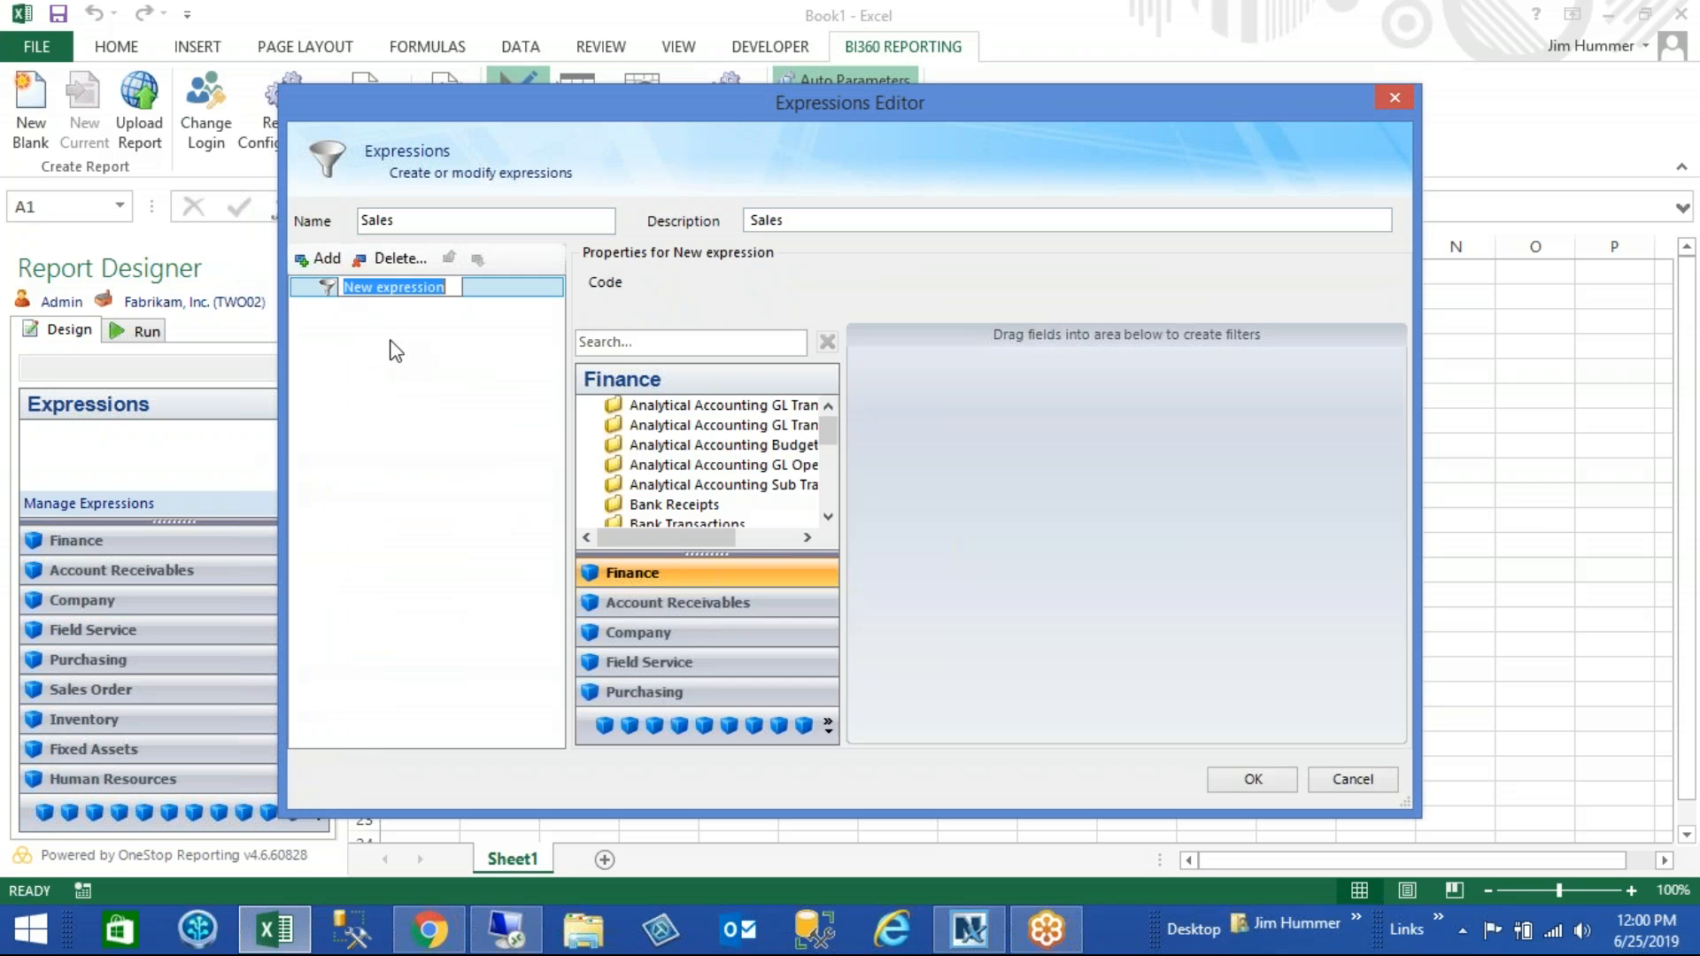
{"action": "type", "text": "Sales"}
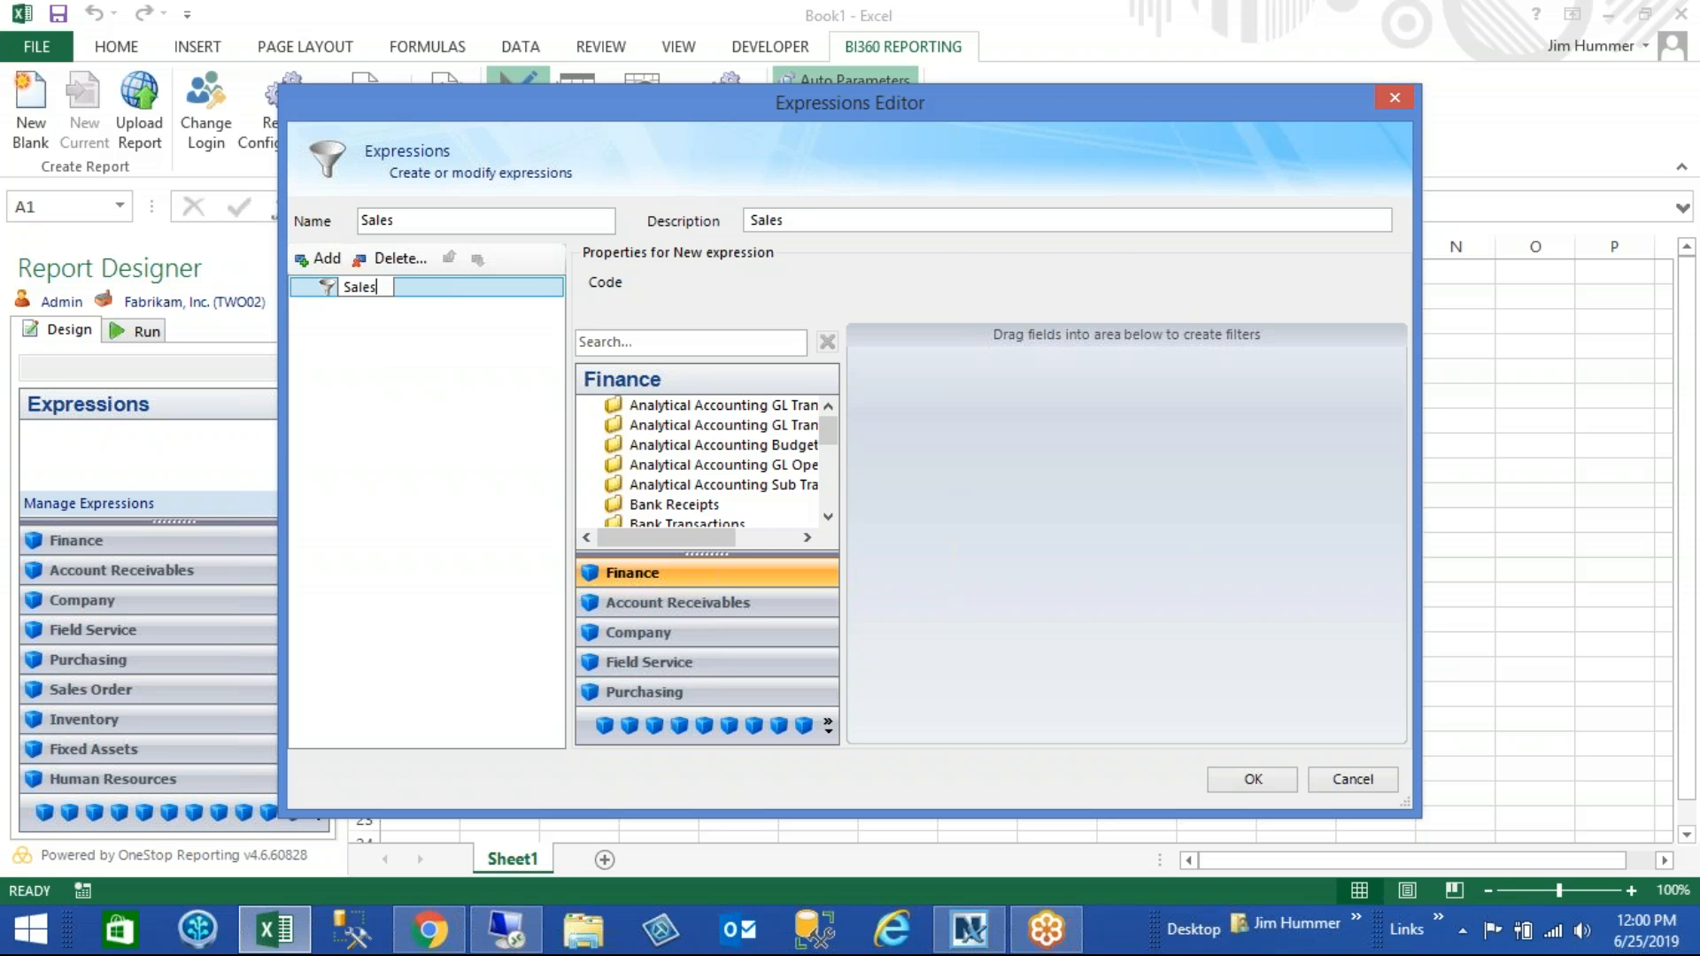
{"action": "key", "text": "Return"}
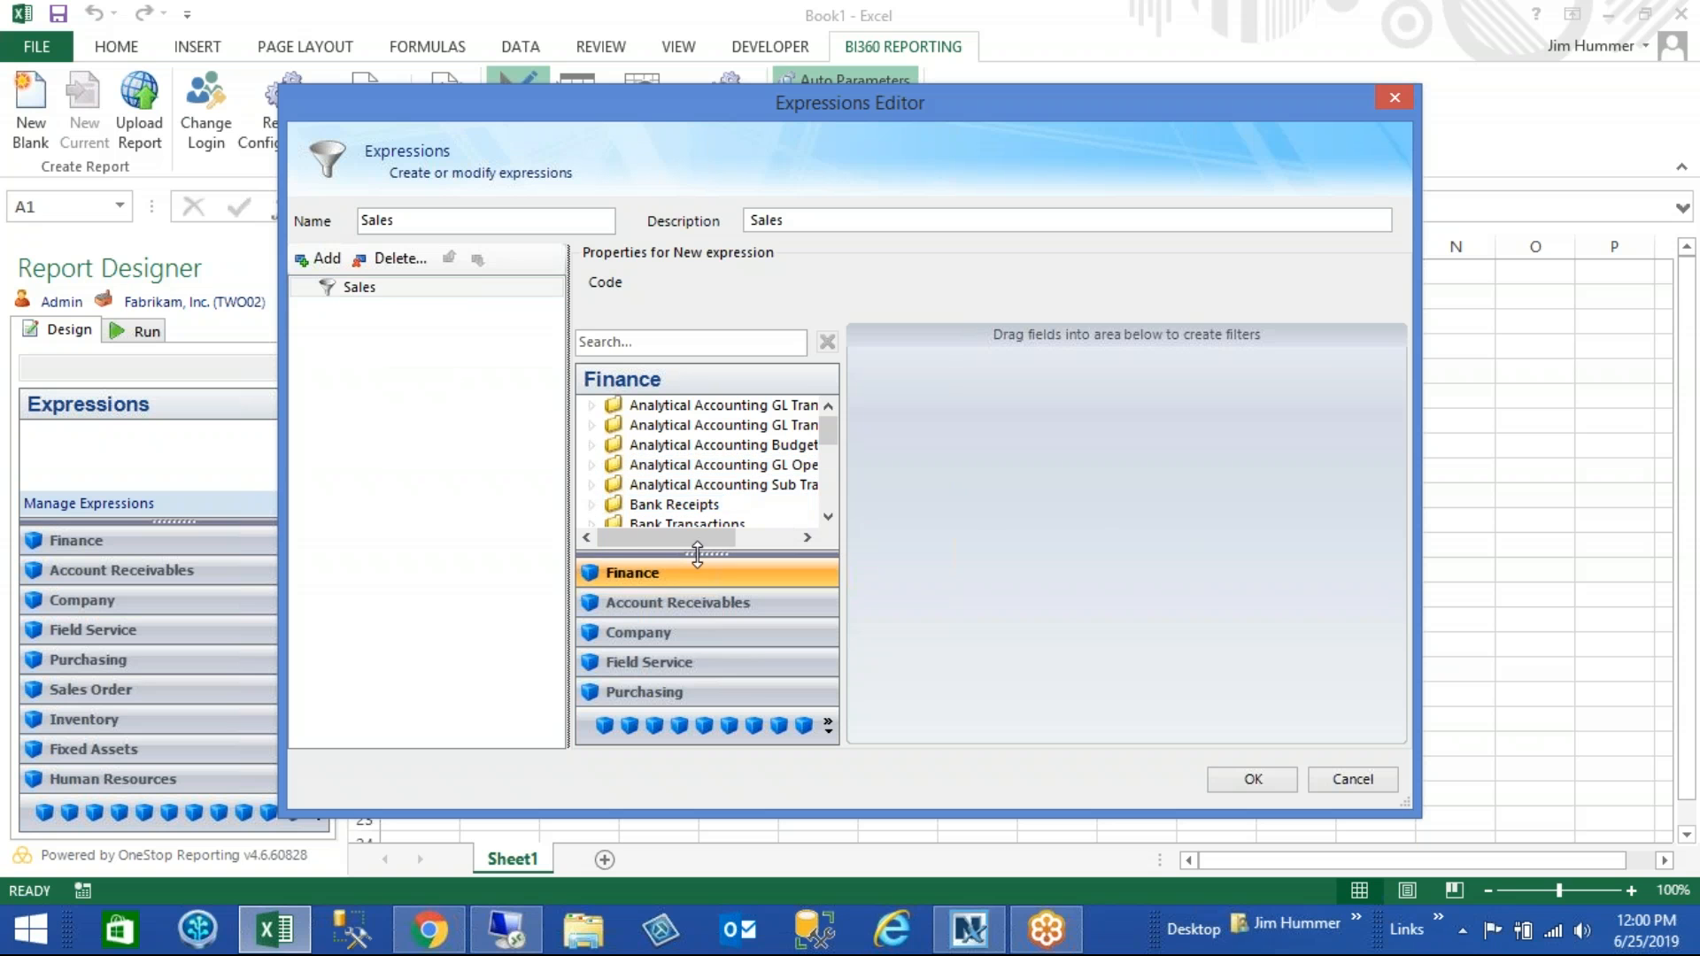
- Filter the Sales expression on Actual Summary's Account segment with Begins with 4, and save the expression group
{"action": "left_click_drag", "start_coordinate": [698, 553], "coordinate": [699, 643]}
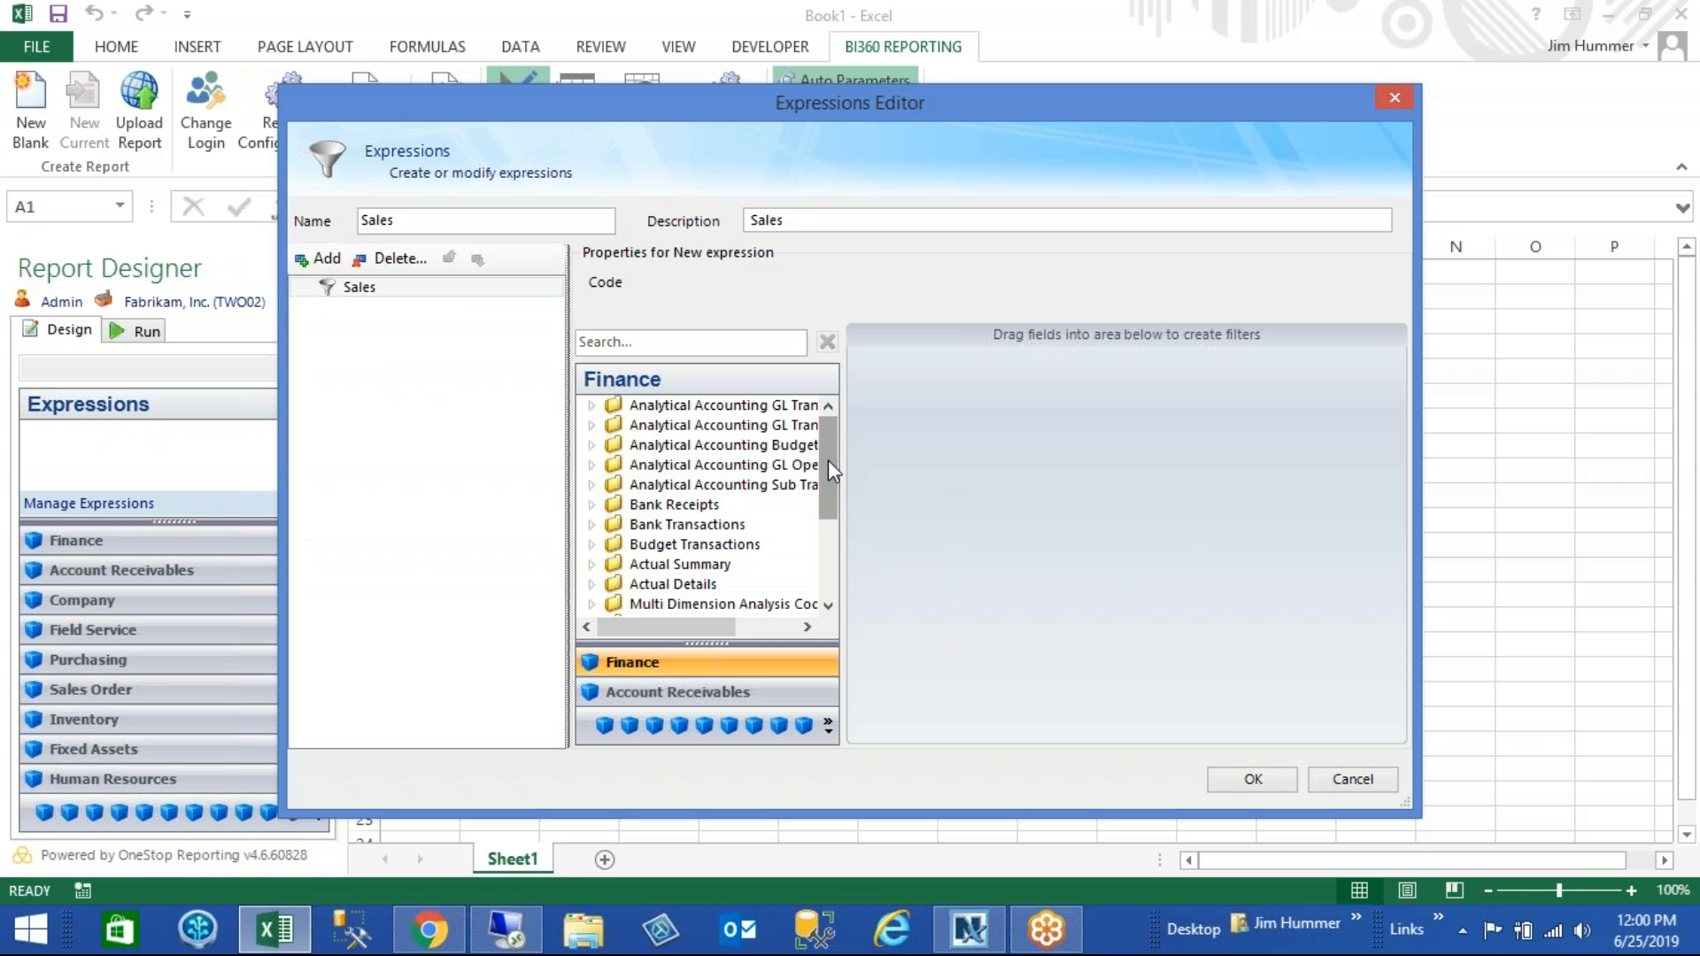
{"action": "left_click_drag", "start_coordinate": [827, 460], "coordinate": [825, 501]}
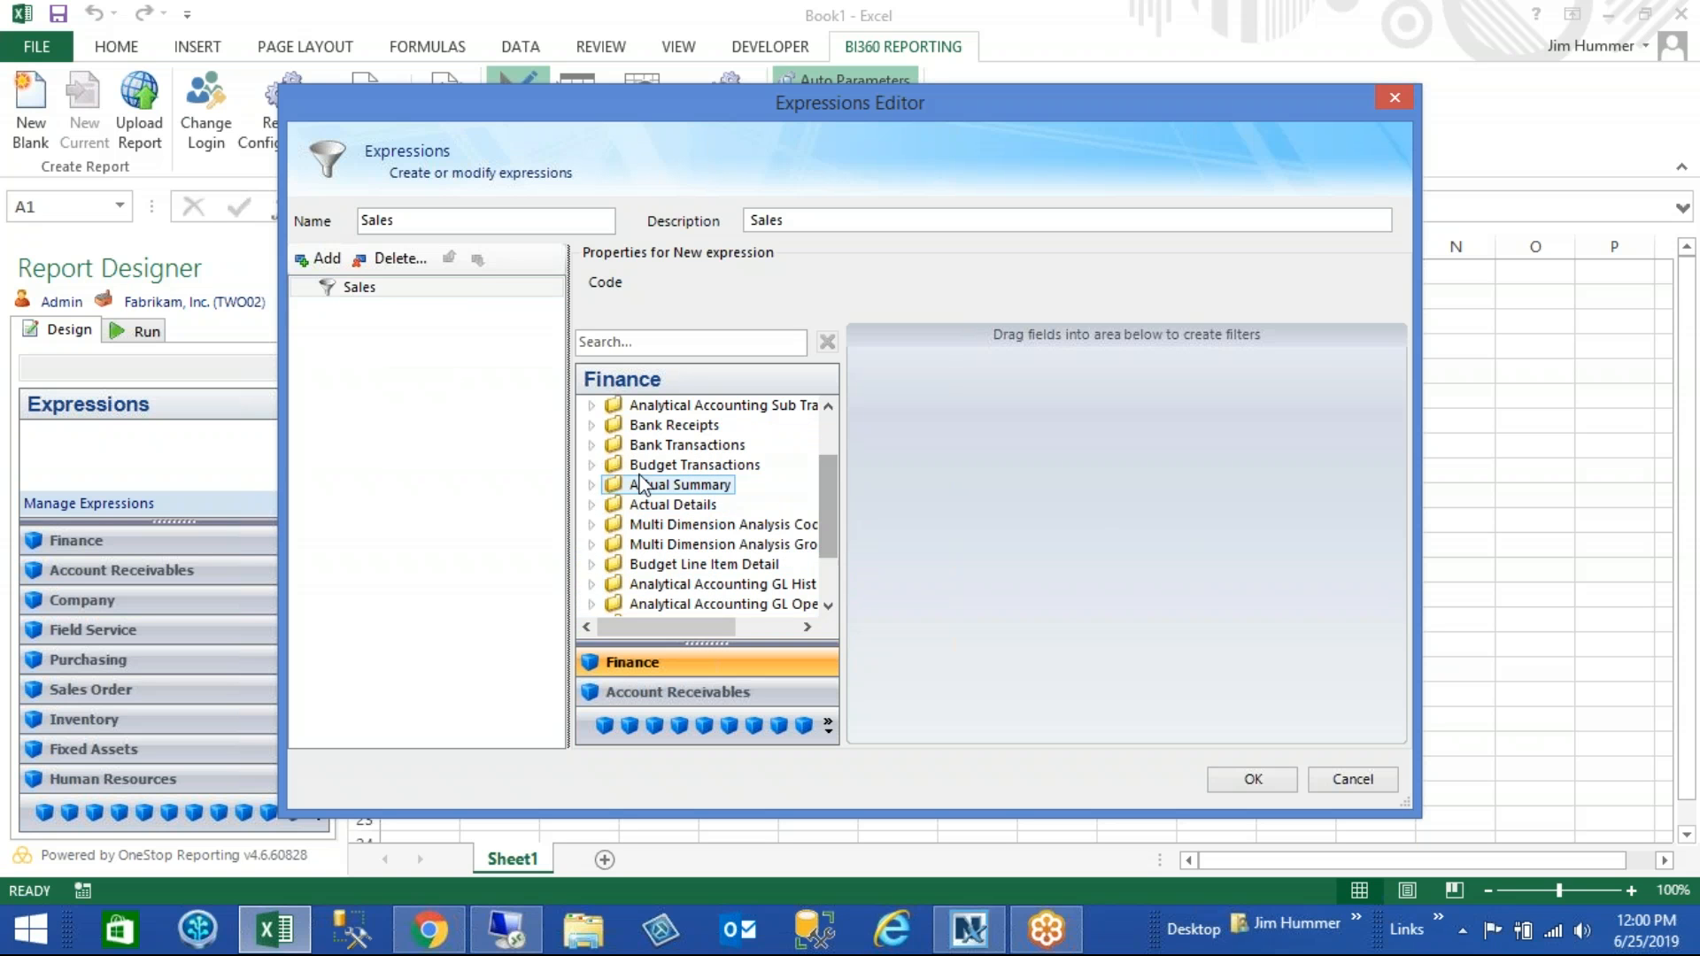
{"action": "left_click", "coordinate": [593, 485]}
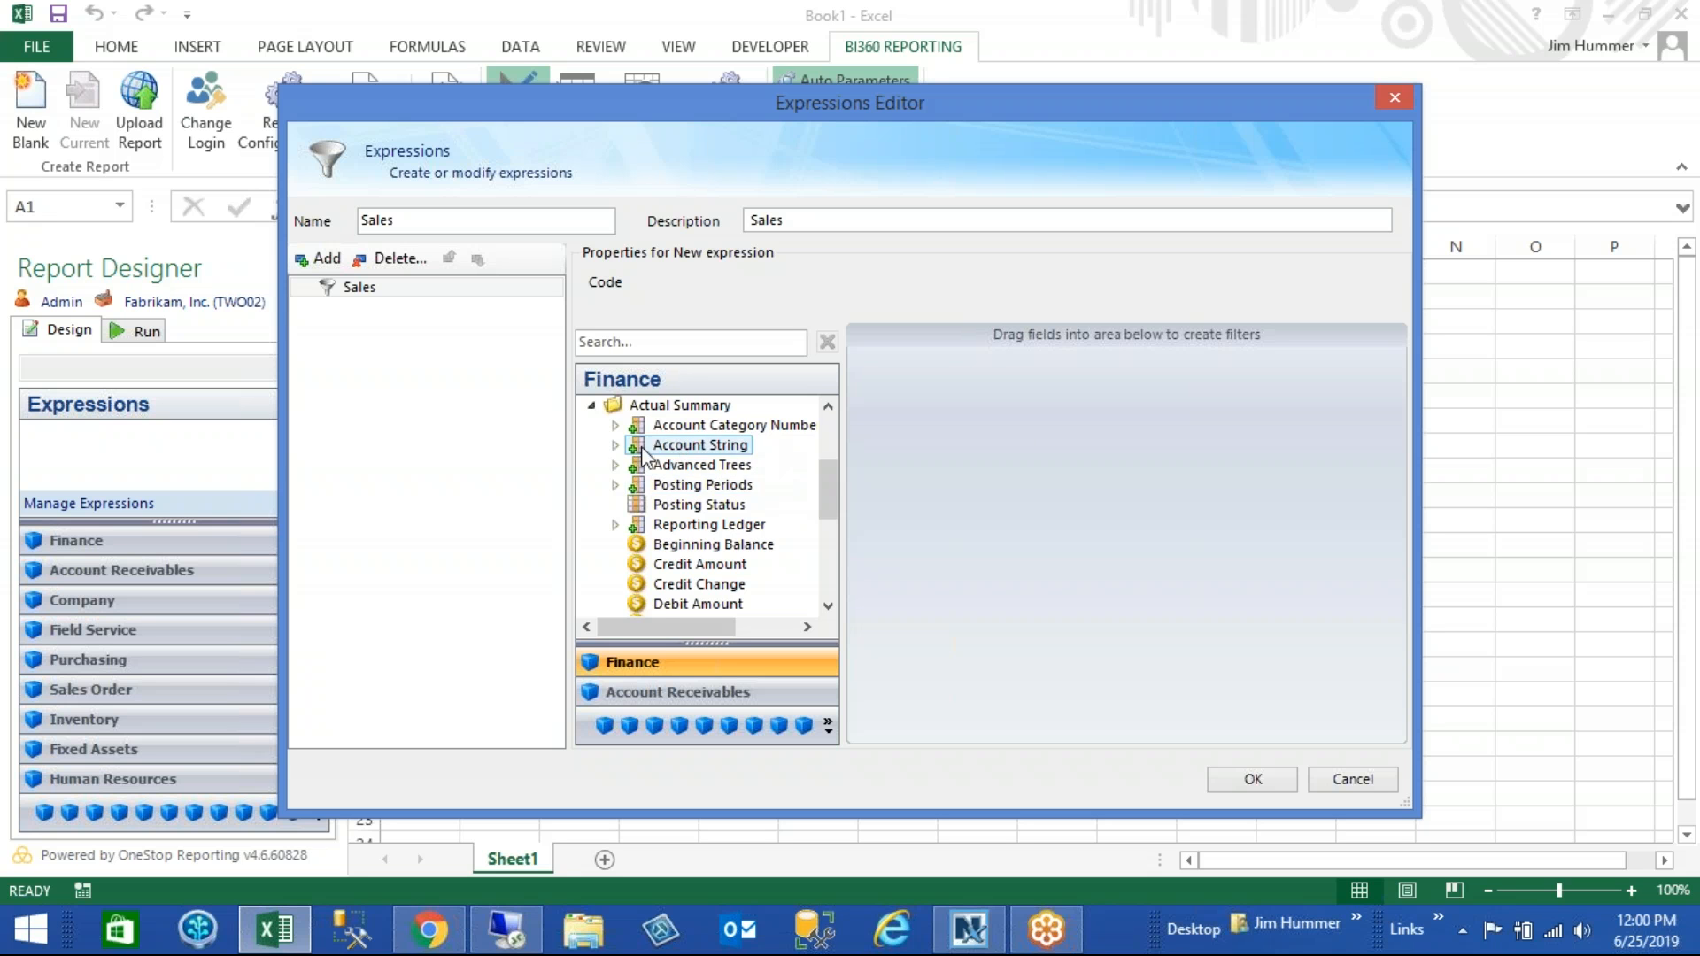
{"action": "left_click", "coordinate": [617, 447]}
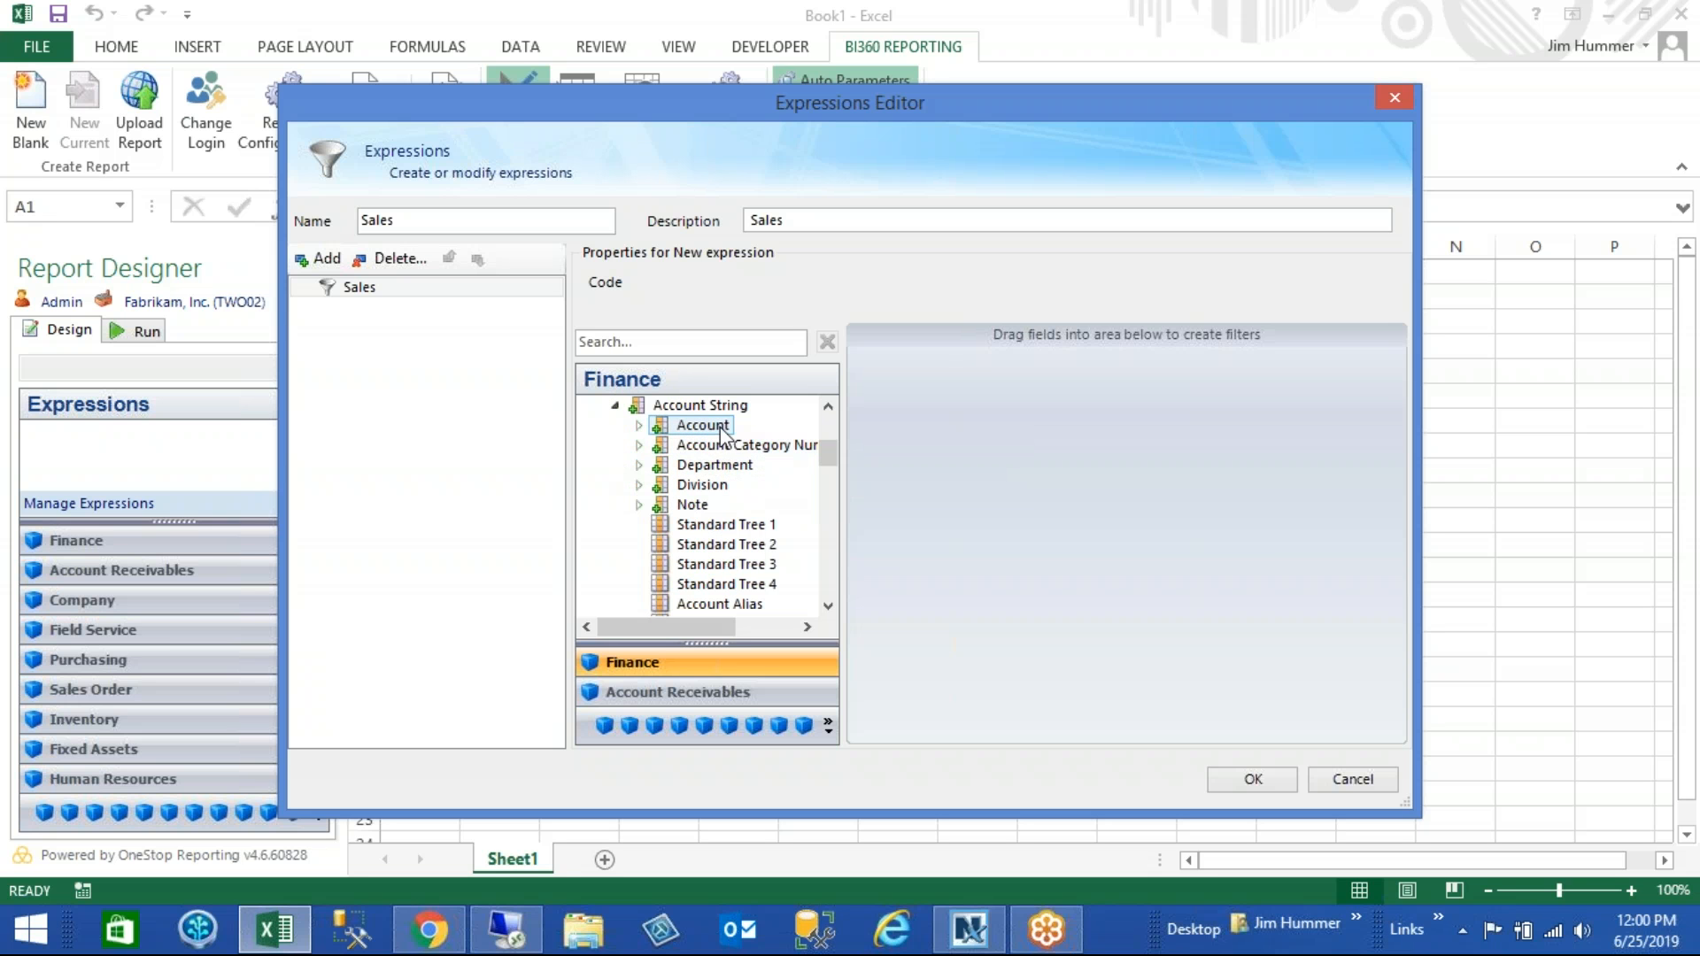
{"action": "left_click_drag", "start_coordinate": [703, 425], "coordinate": [1002, 434]}
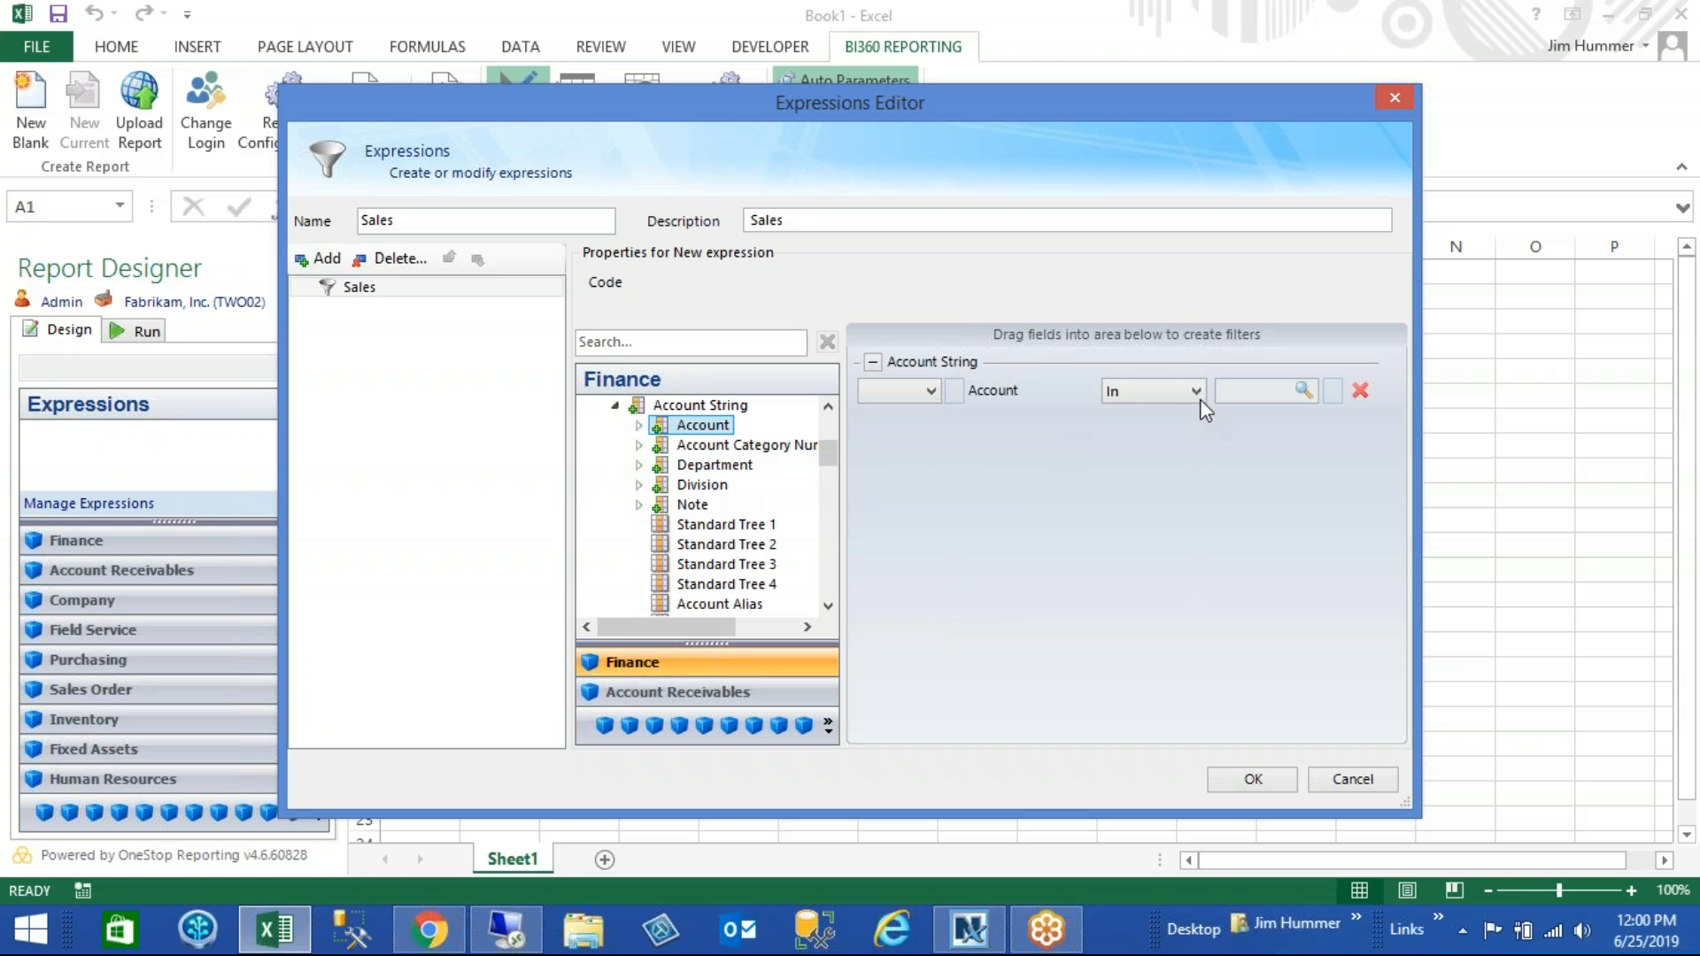
{"action": "left_click", "coordinate": [1197, 391]}
{"action": "left_click", "coordinate": [1142, 511]}
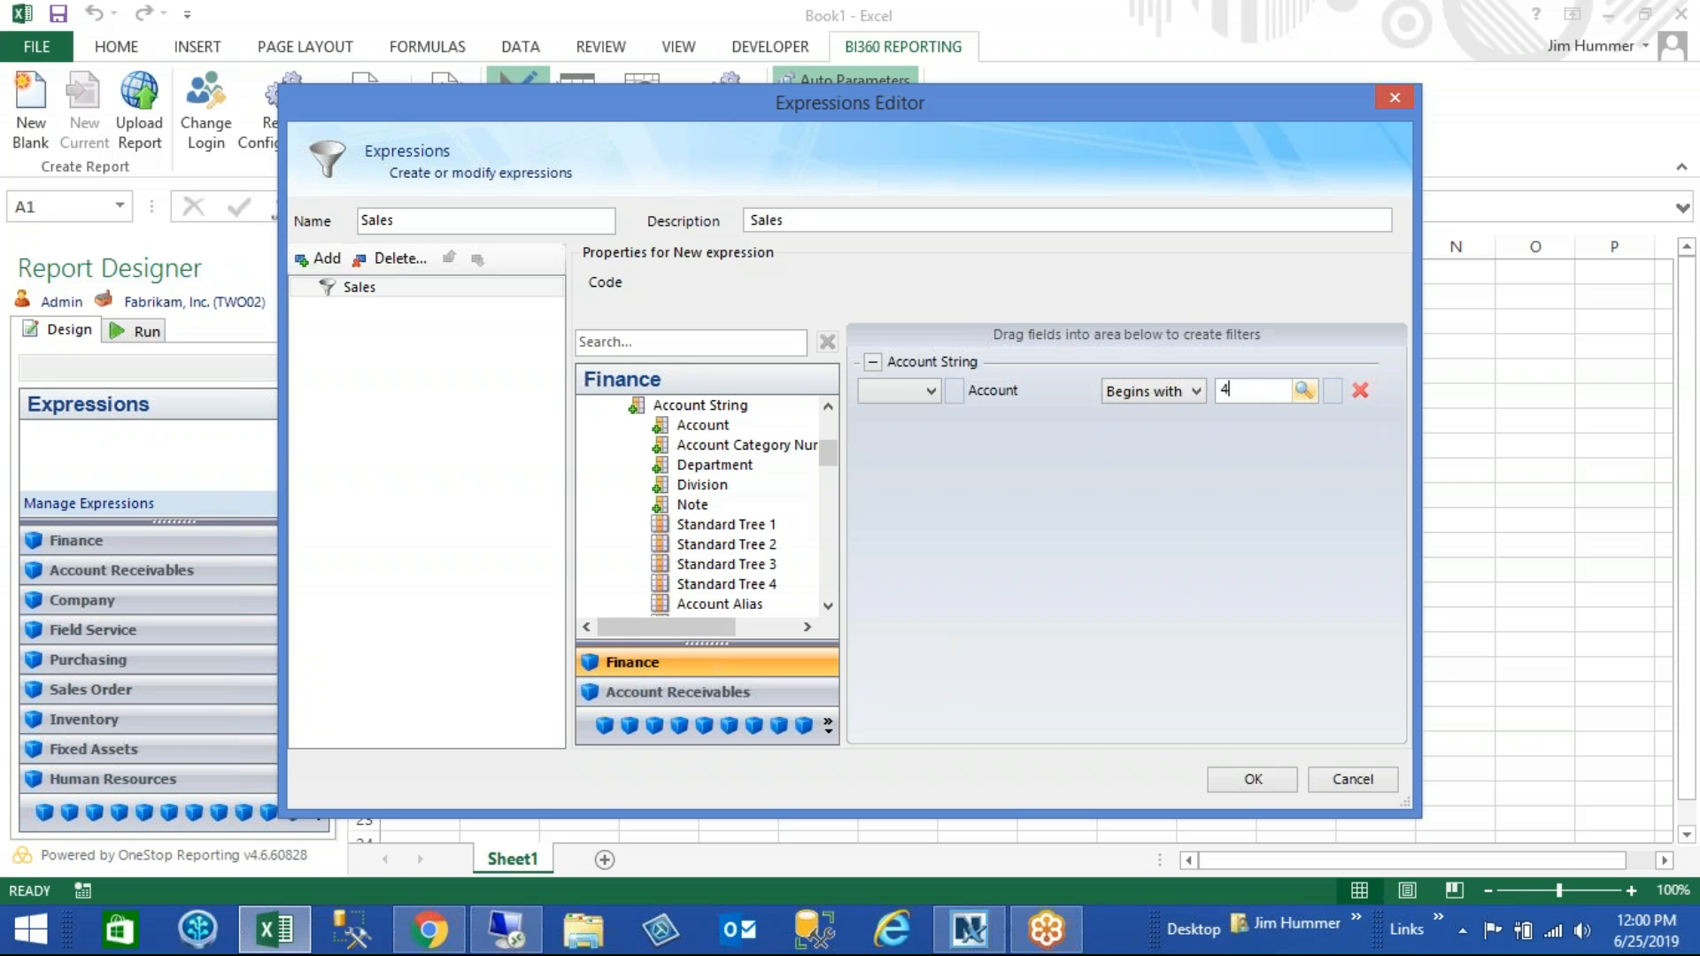
{"action": "left_click", "coordinate": [1252, 779]}
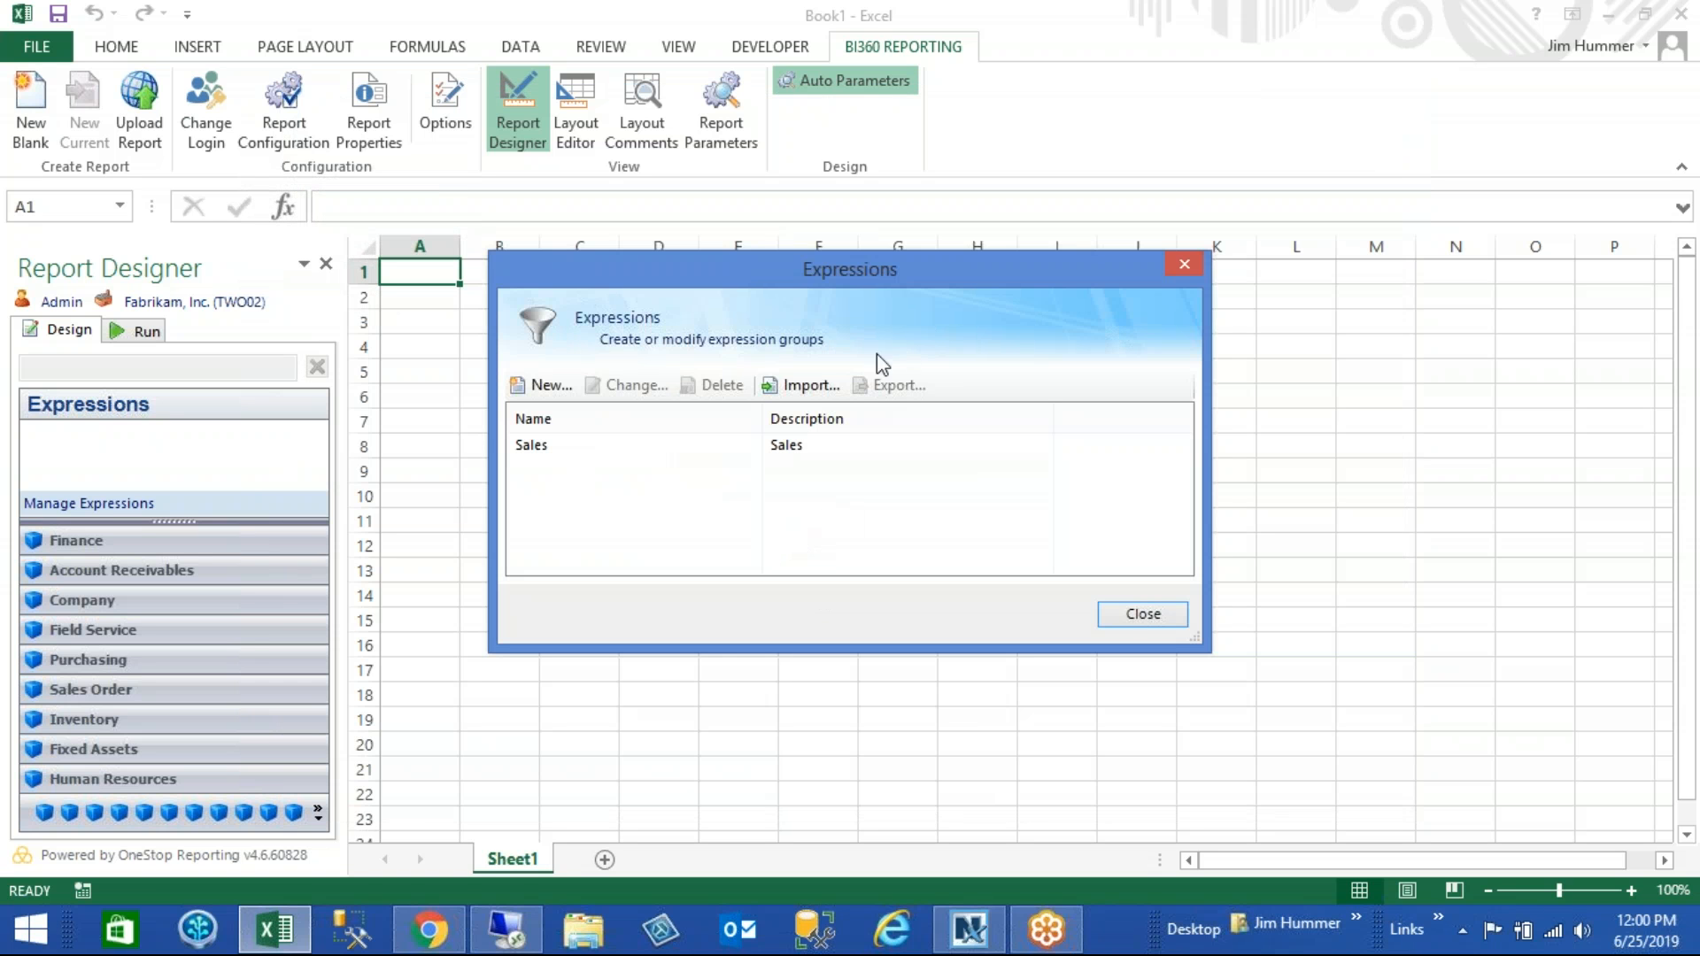
{"action": "left_click", "coordinate": [810, 444]}
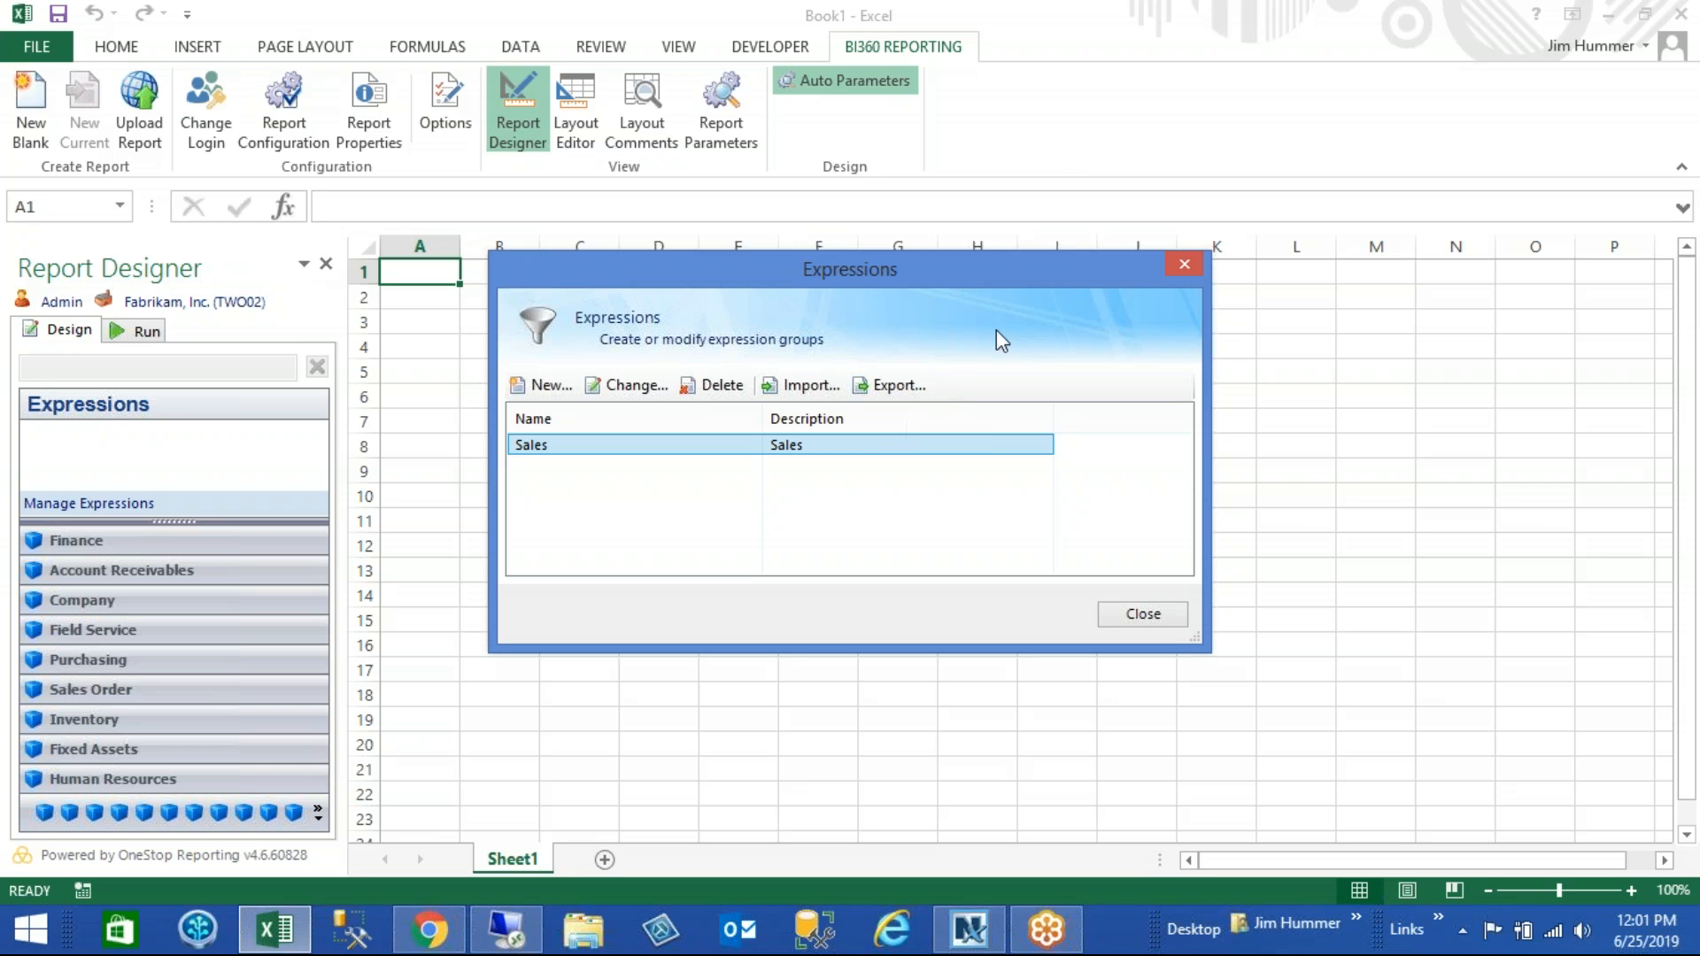
{"action": "left_click", "coordinate": [1141, 615]}
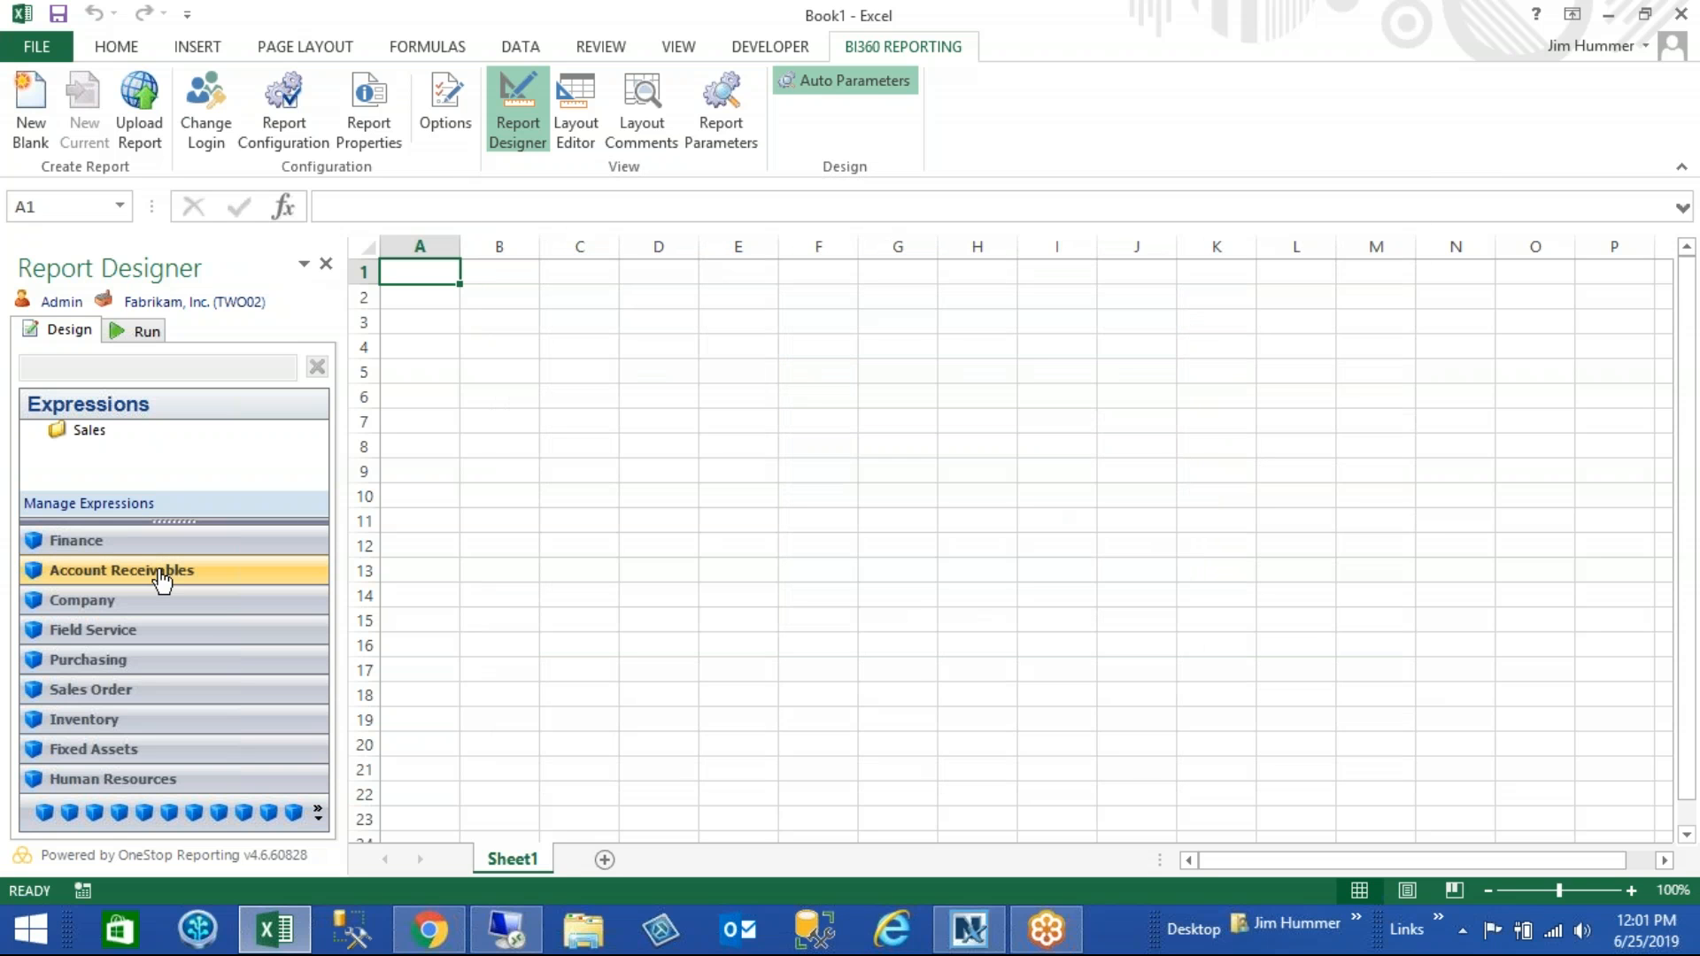
- Place the Actual Summary Account String field in cell B8, applied to row 8
{"action": "left_click", "coordinate": [201, 548]}
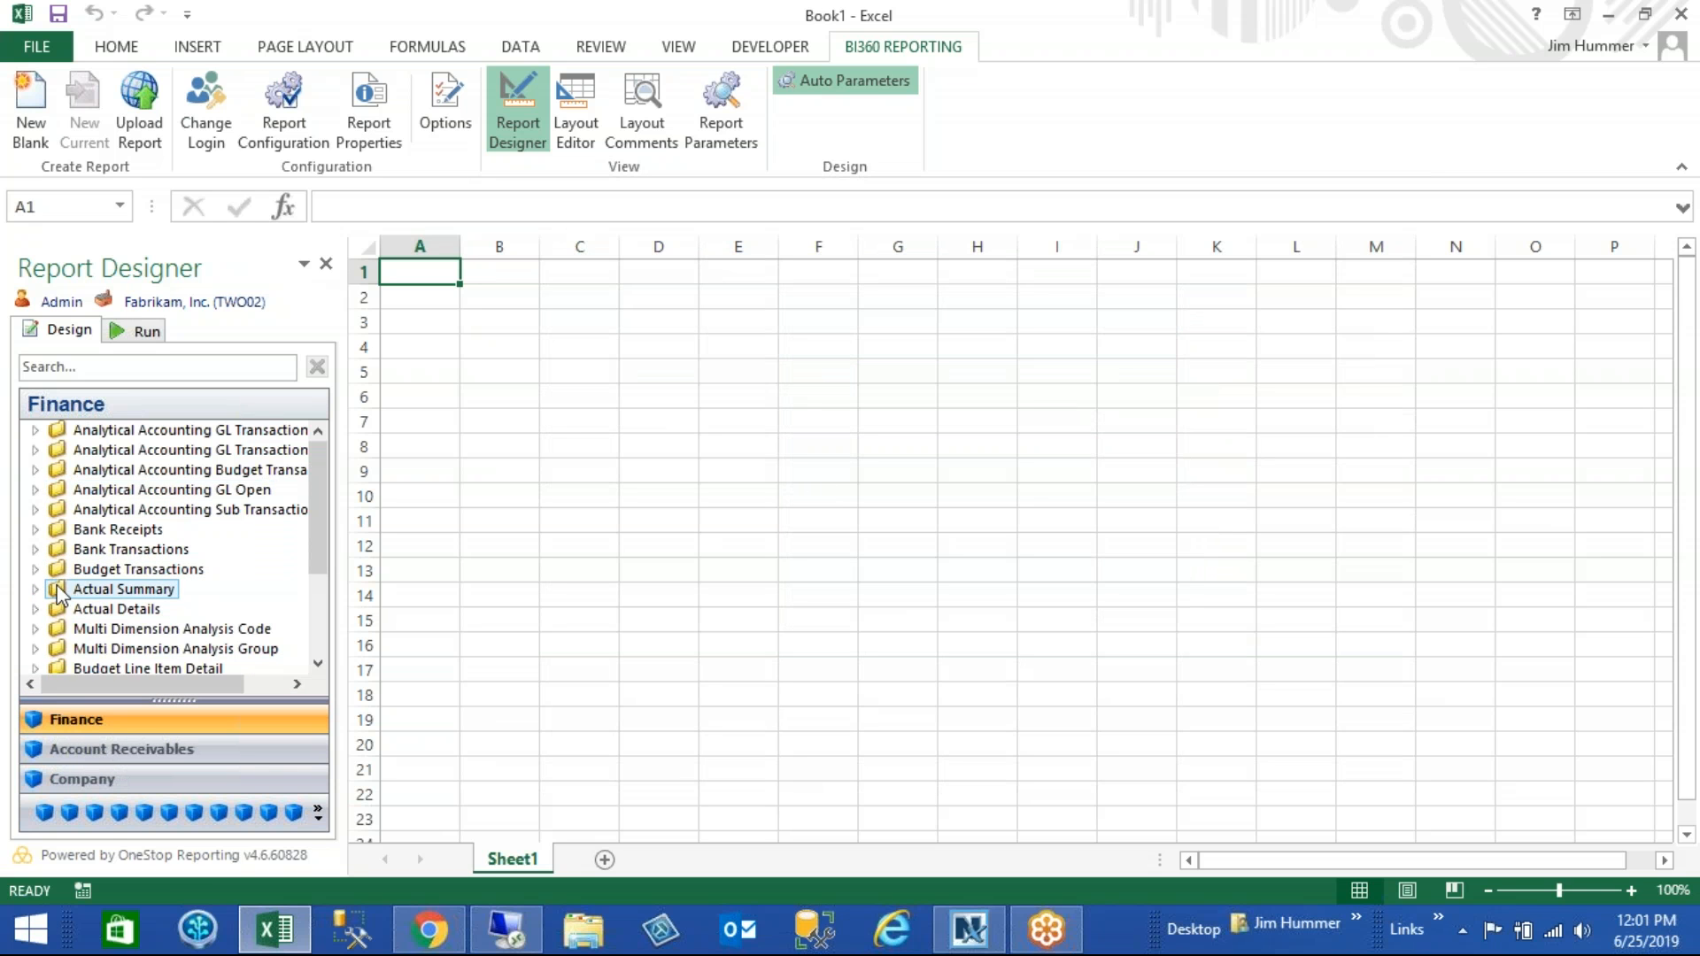
{"action": "double_click", "coordinate": [50, 589]}
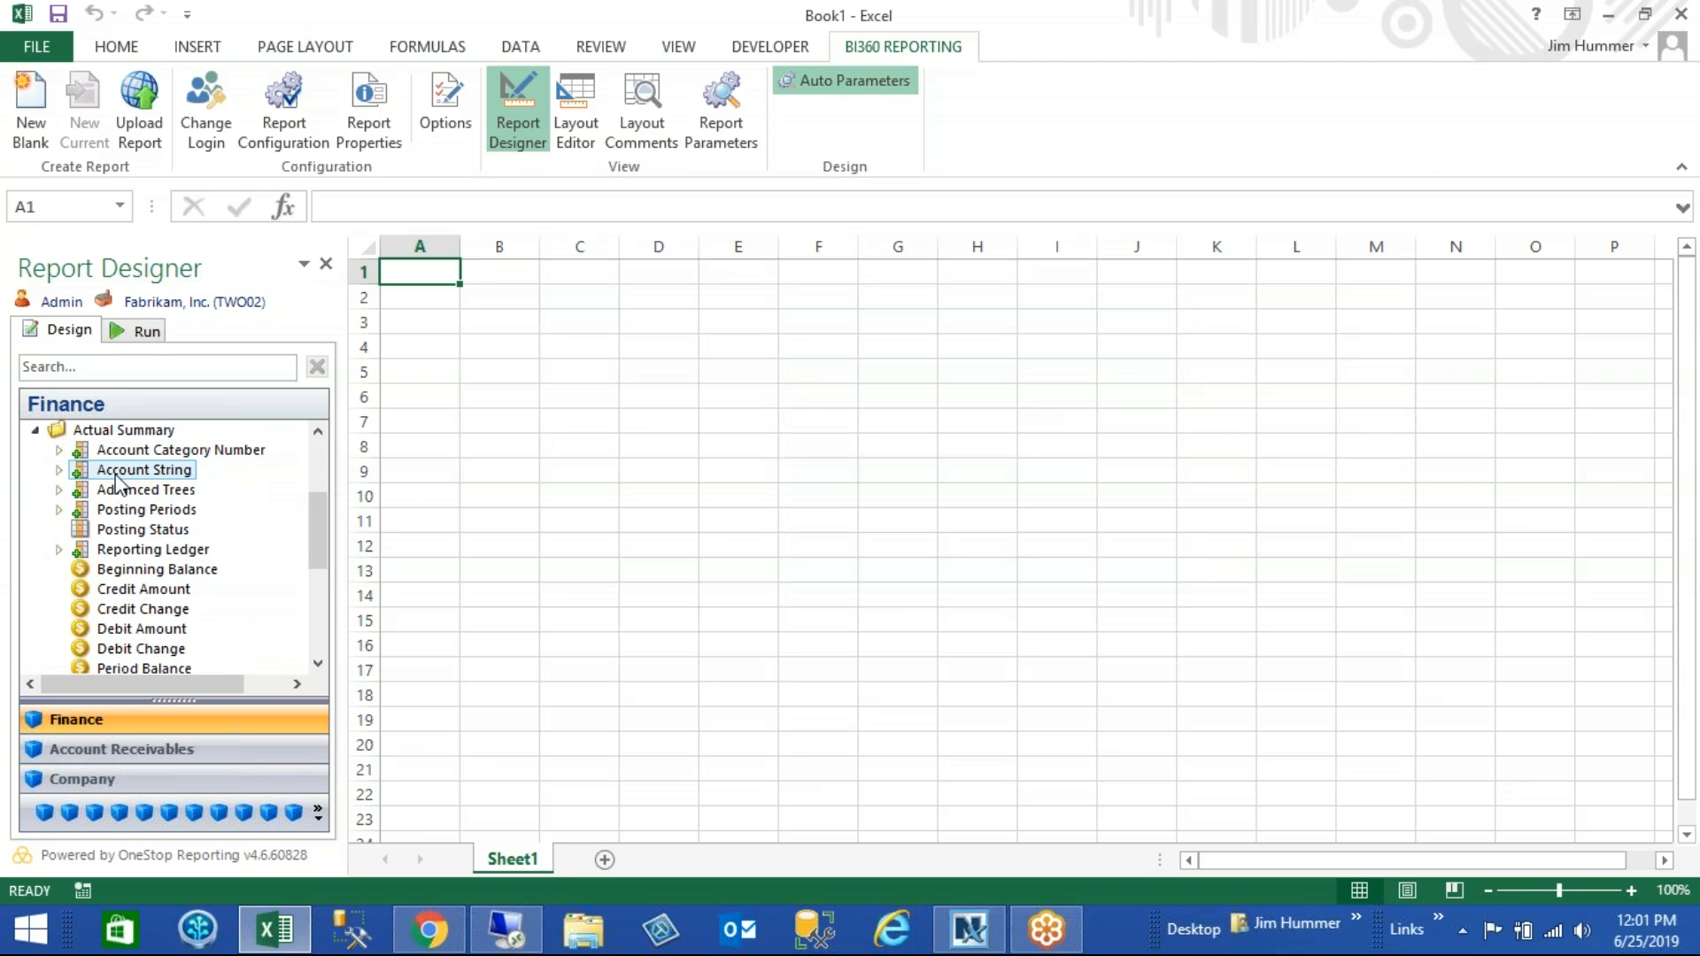
{"action": "mouse_move", "coordinate": [132, 479]}
{"action": "left_click_drag", "start_coordinate": [146, 476], "coordinate": [523, 456]}
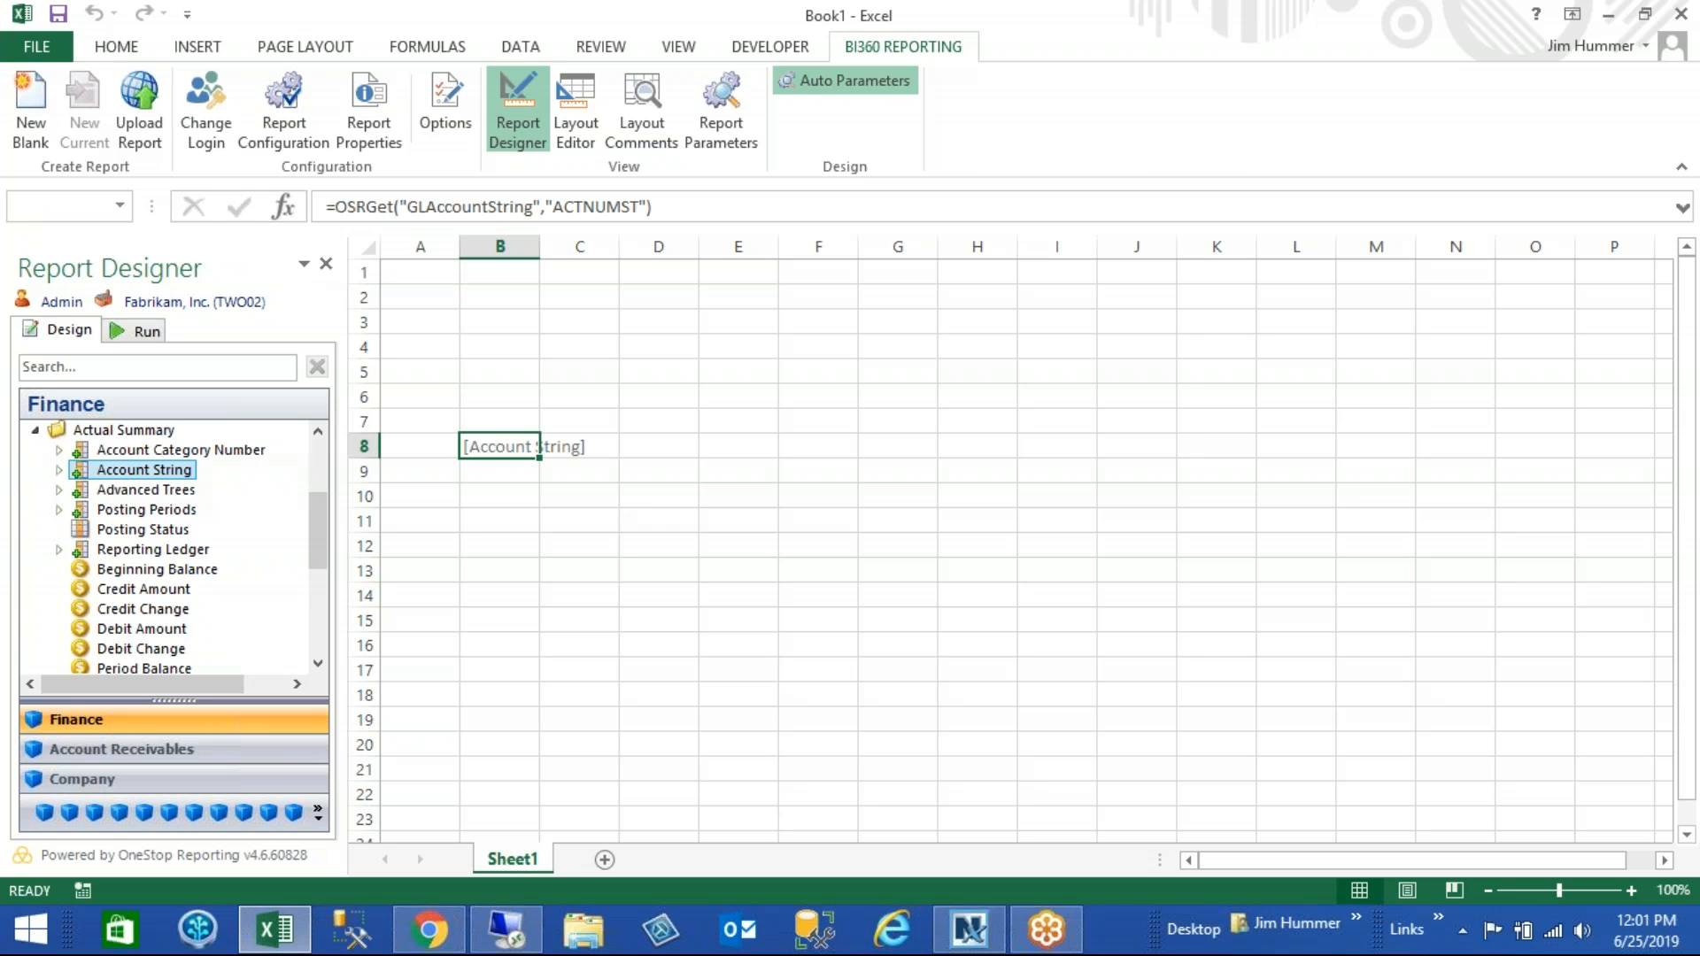
{"action": "left_click", "coordinate": [832, 443]}
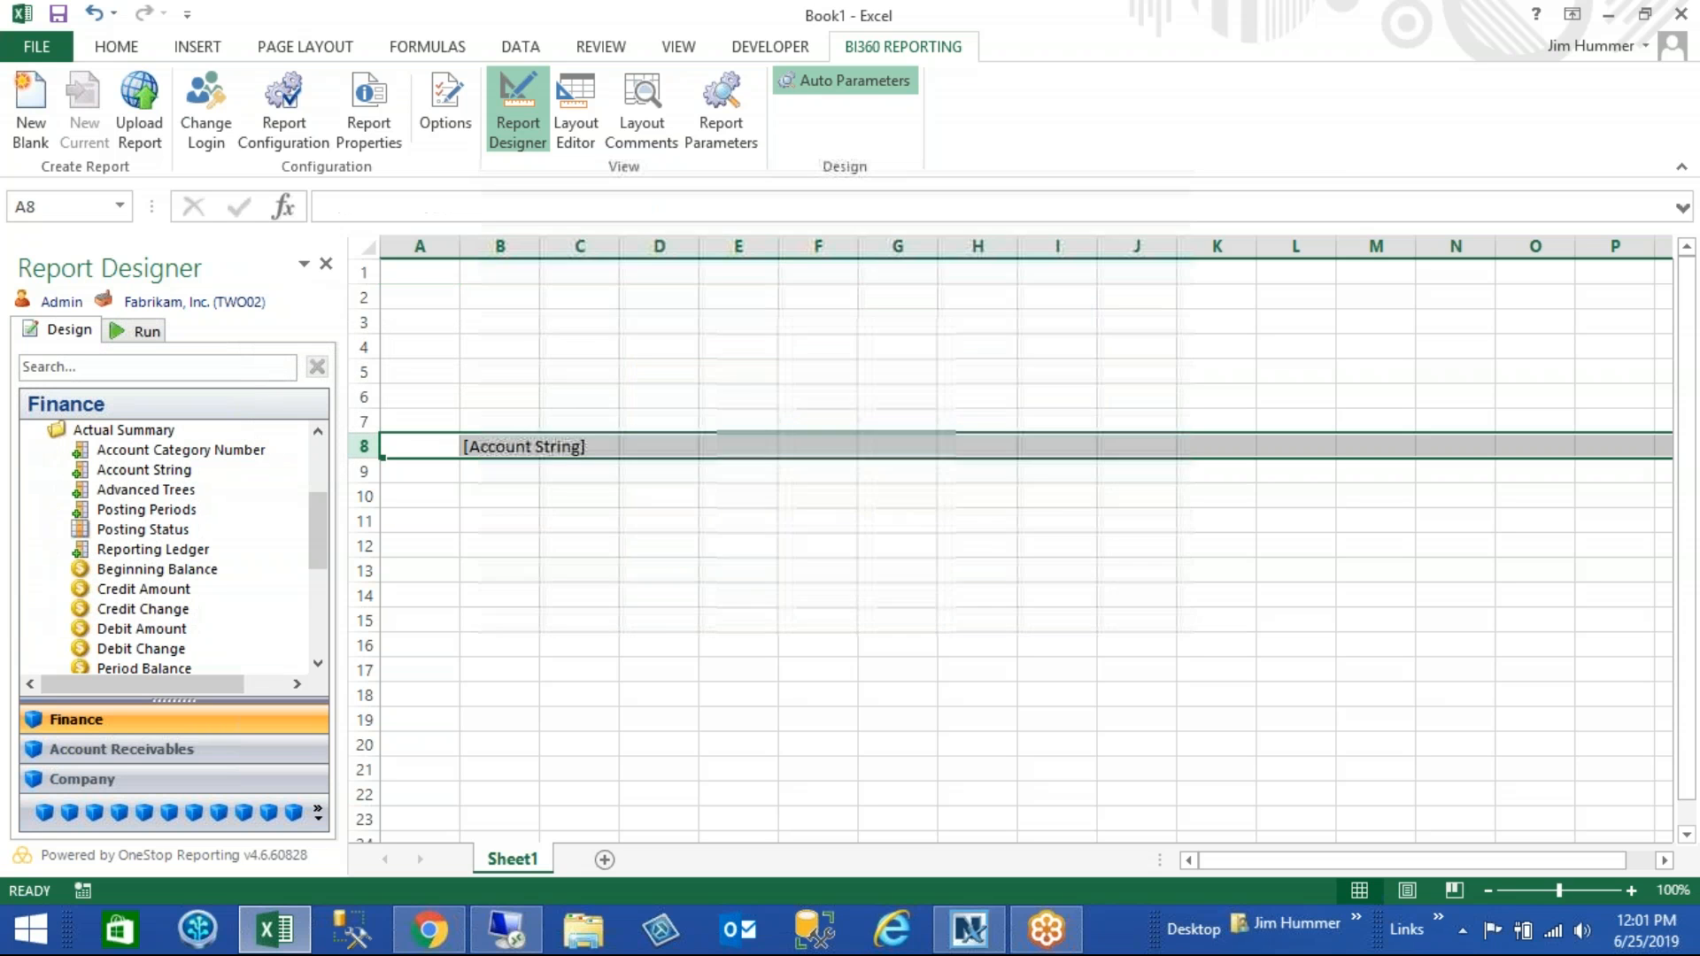
- Place the Account Description field in cell C8 and widen columns B and C
{"action": "left_click", "coordinate": [64, 471]}
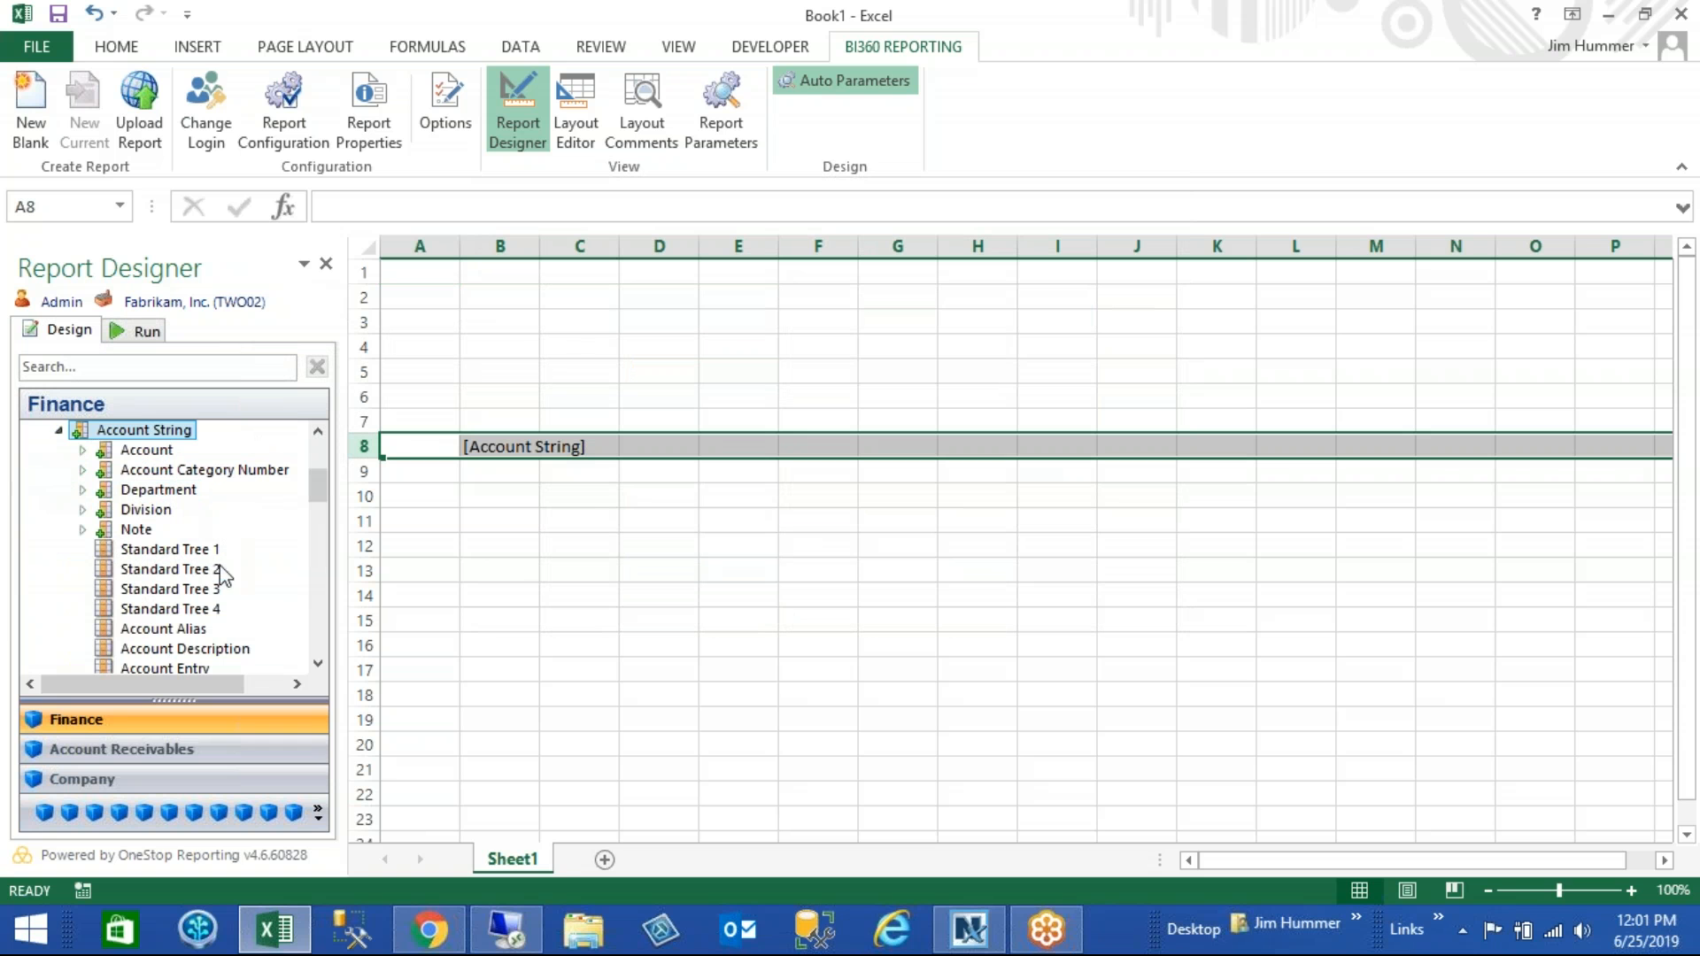
{"action": "left_click_drag", "start_coordinate": [217, 649], "coordinate": [587, 454]}
{"action": "left_click_drag", "start_coordinate": [542, 253], "coordinate": [790, 258]}
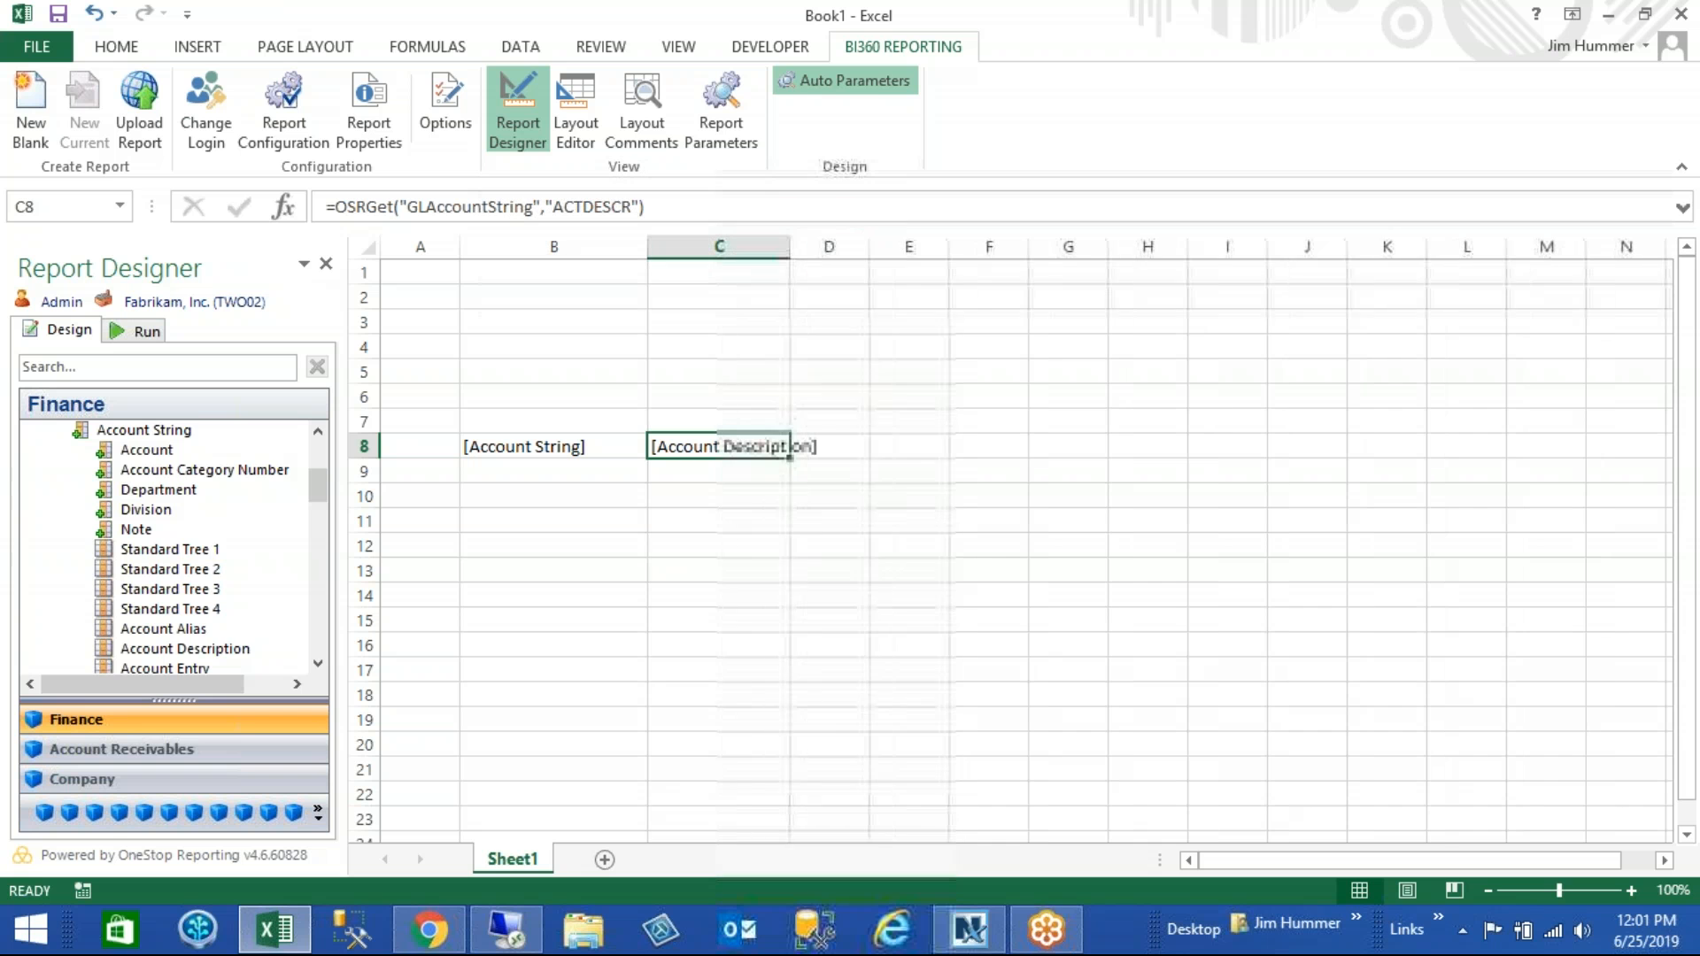
- Place the Actual Summary Period Change field in cell E8
{"action": "left_click", "coordinate": [59, 431]}
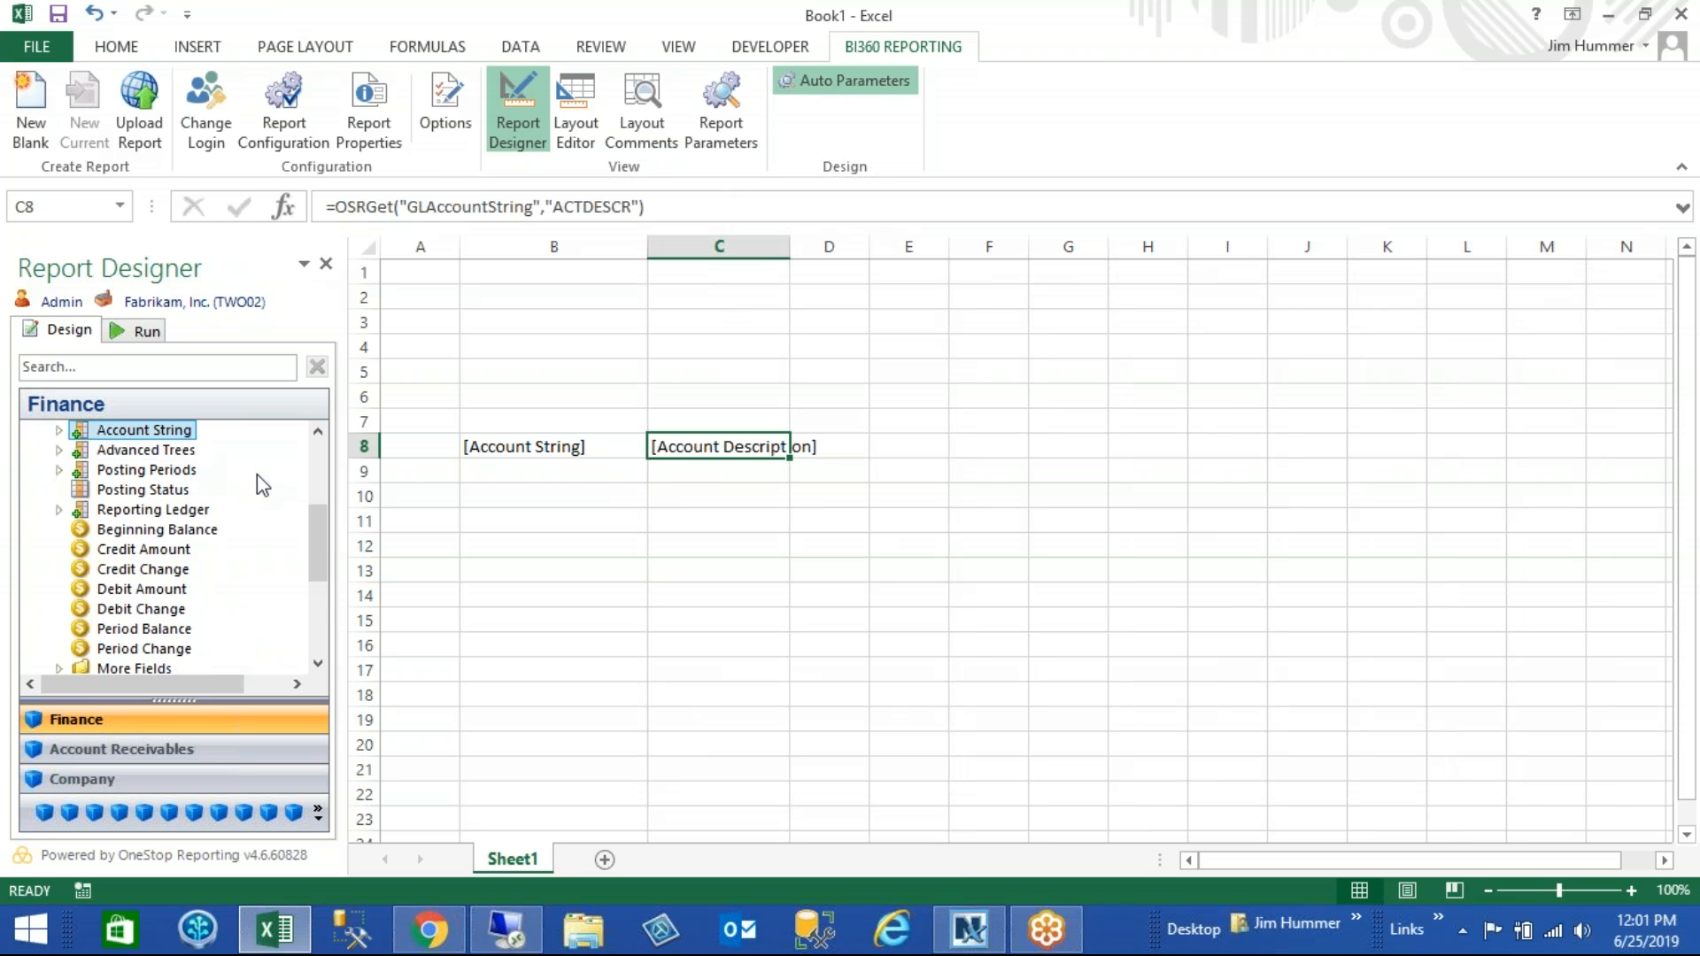
{"action": "left_click_drag", "start_coordinate": [312, 530], "coordinate": [311, 566]}
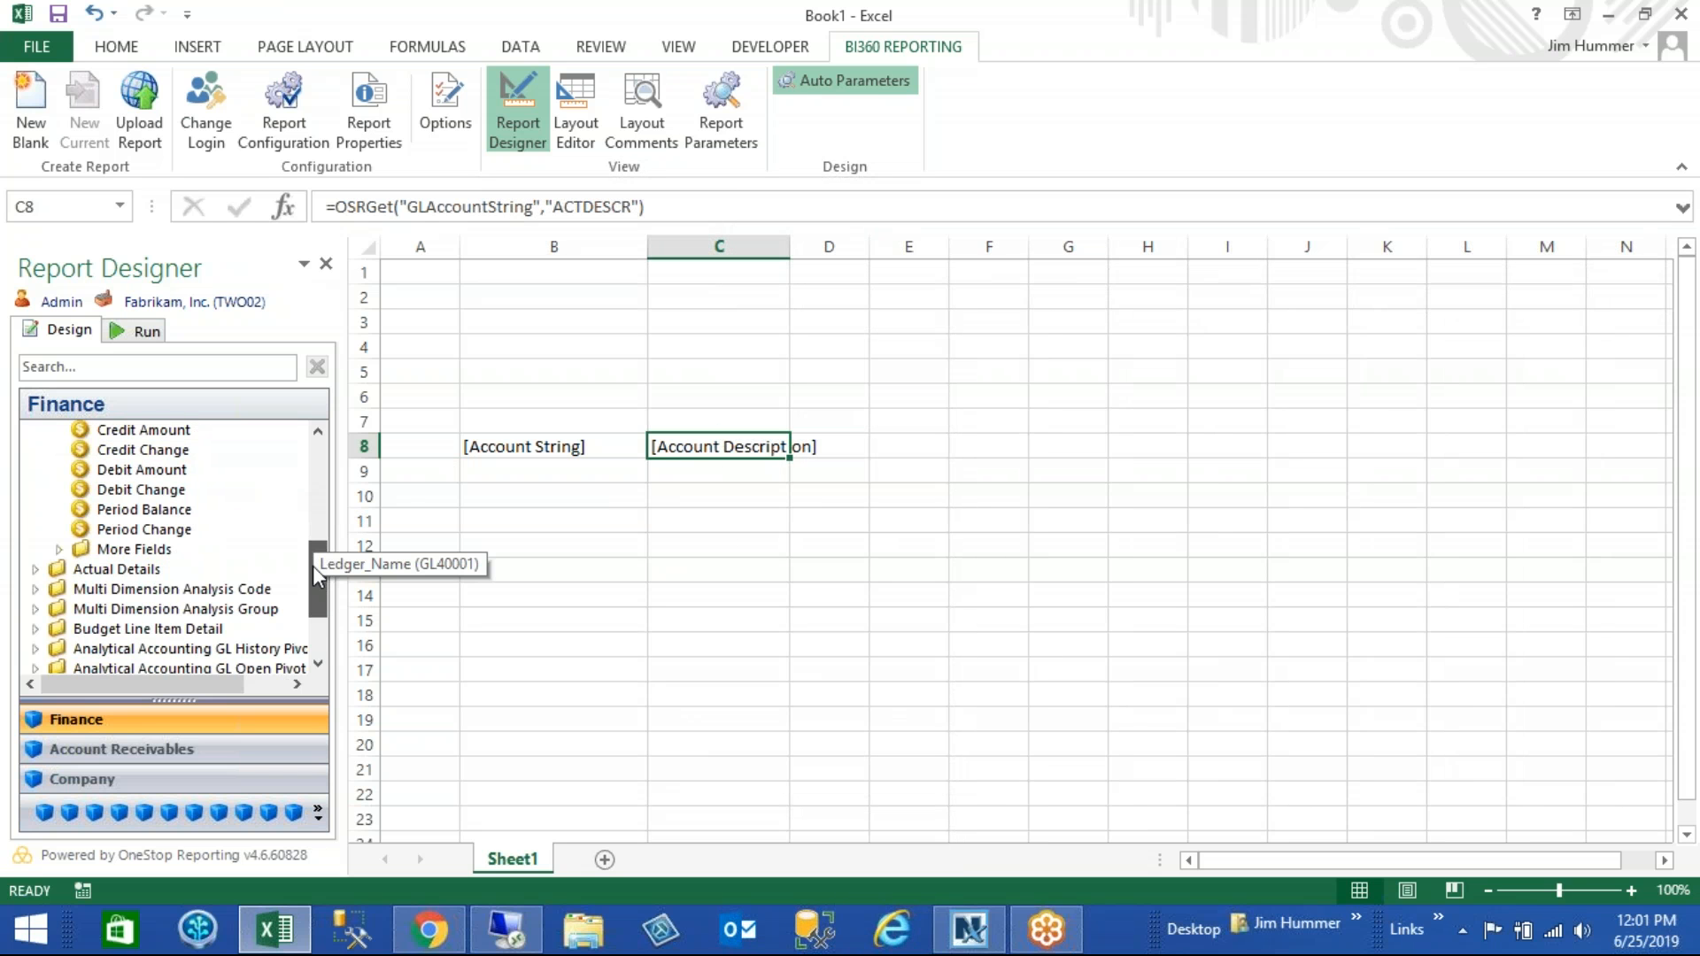
{"action": "left_click_drag", "start_coordinate": [144, 529], "coordinate": [904, 450]}
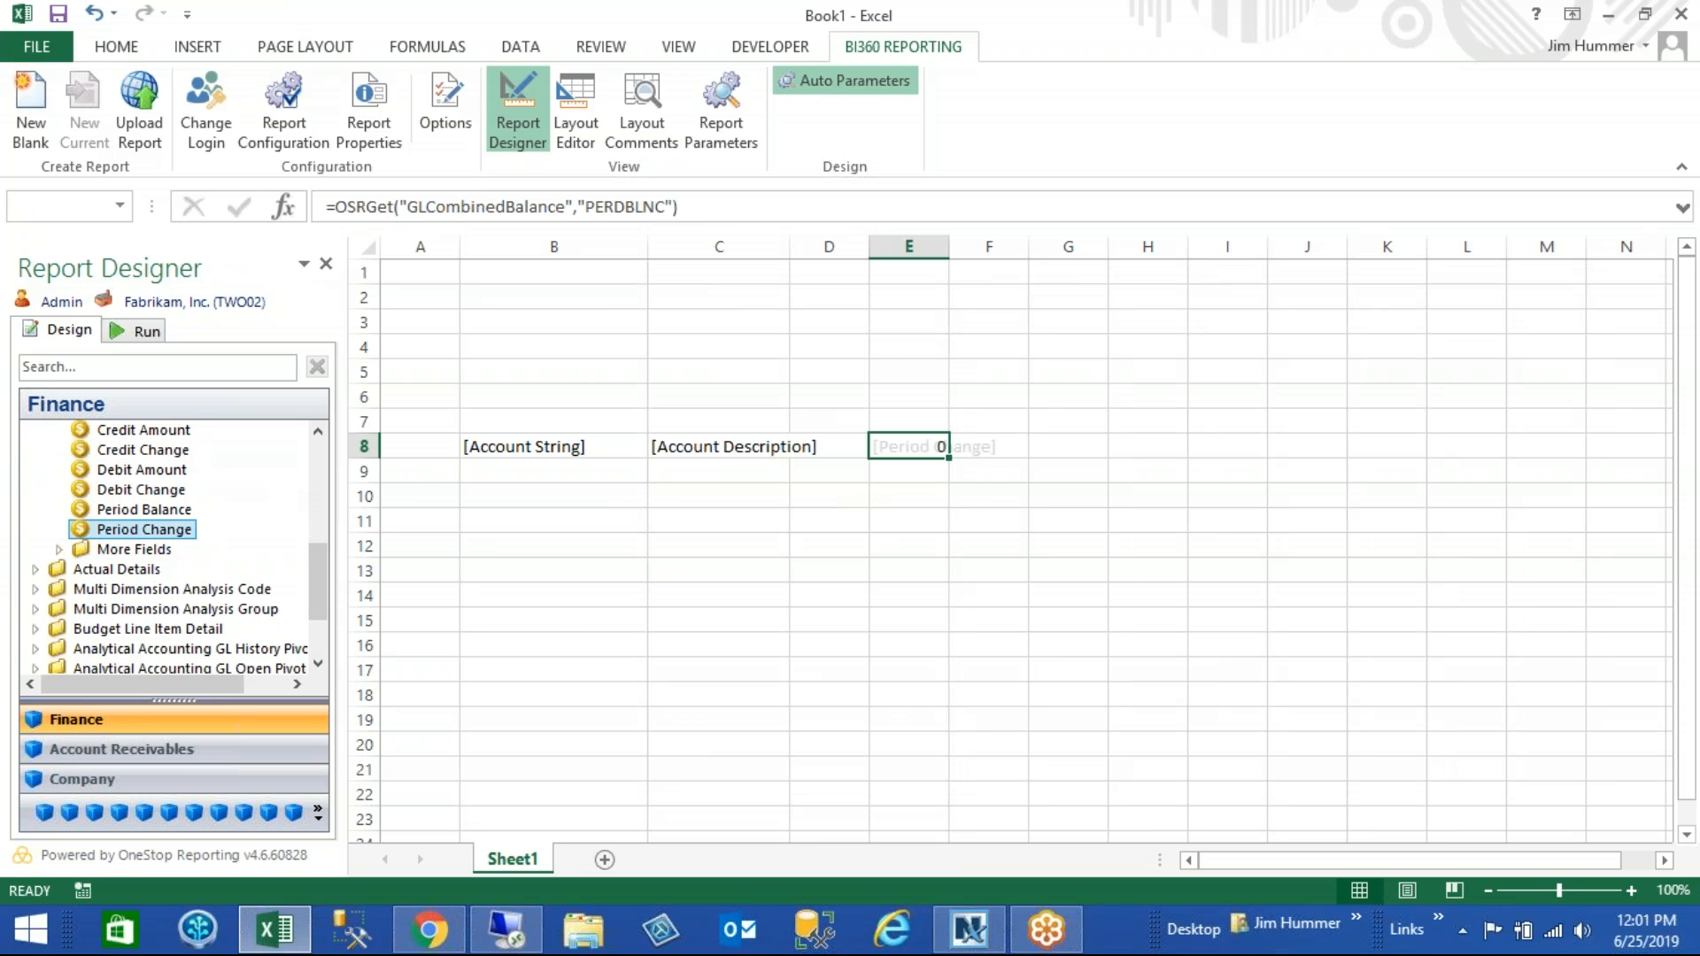
- Place the This Period This Year function in cell E4, applied to column E
{"action": "left_click", "coordinate": [317, 812]}
{"action": "left_click", "coordinate": [399, 651]}
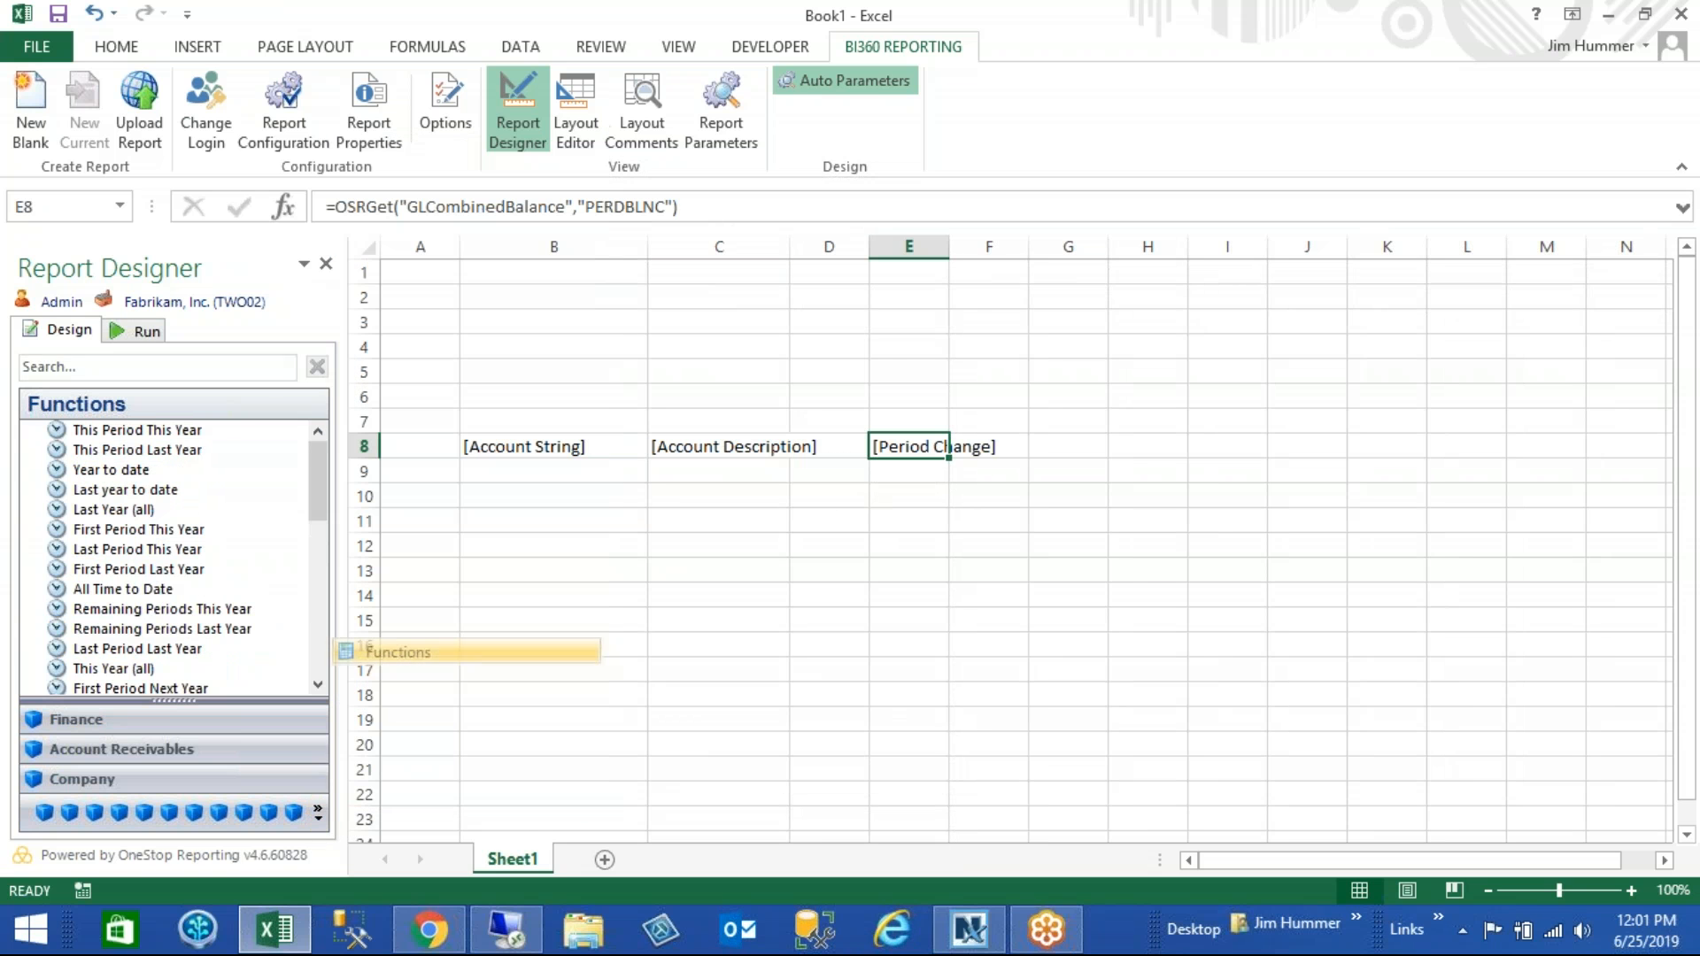
{"action": "left_click_drag", "start_coordinate": [133, 430], "coordinate": [892, 352]}
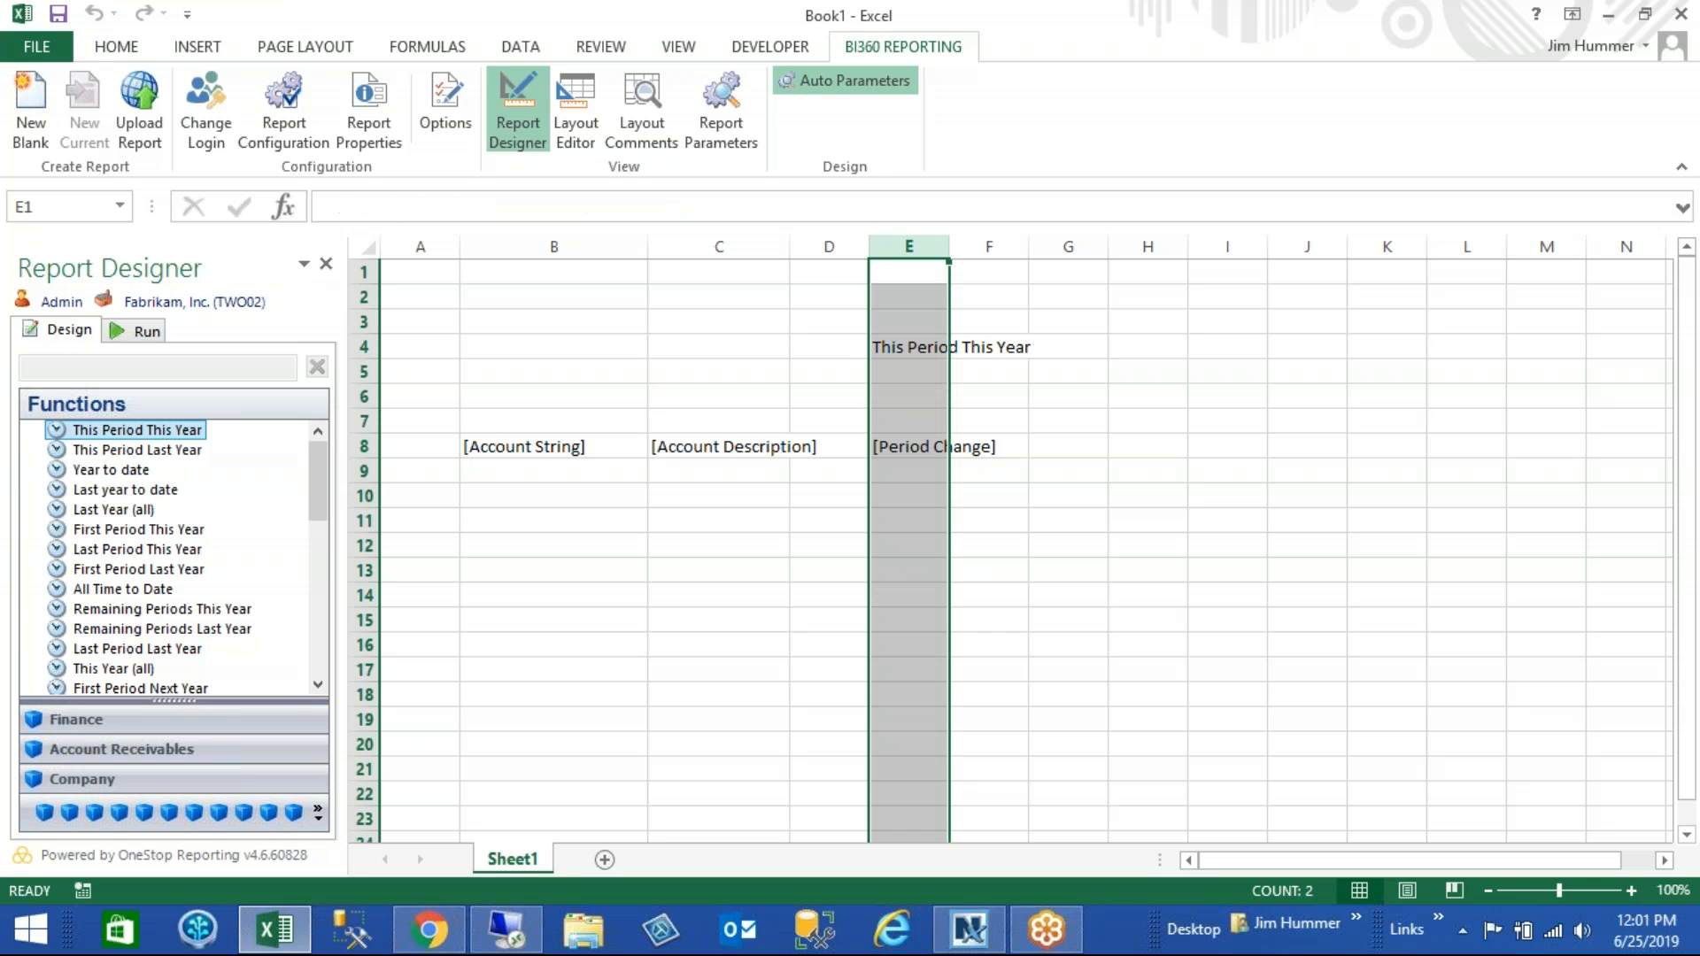
- Open the Layout Editor for row 8 and remove its Account String filter
{"action": "left_click", "coordinate": [124, 334]}
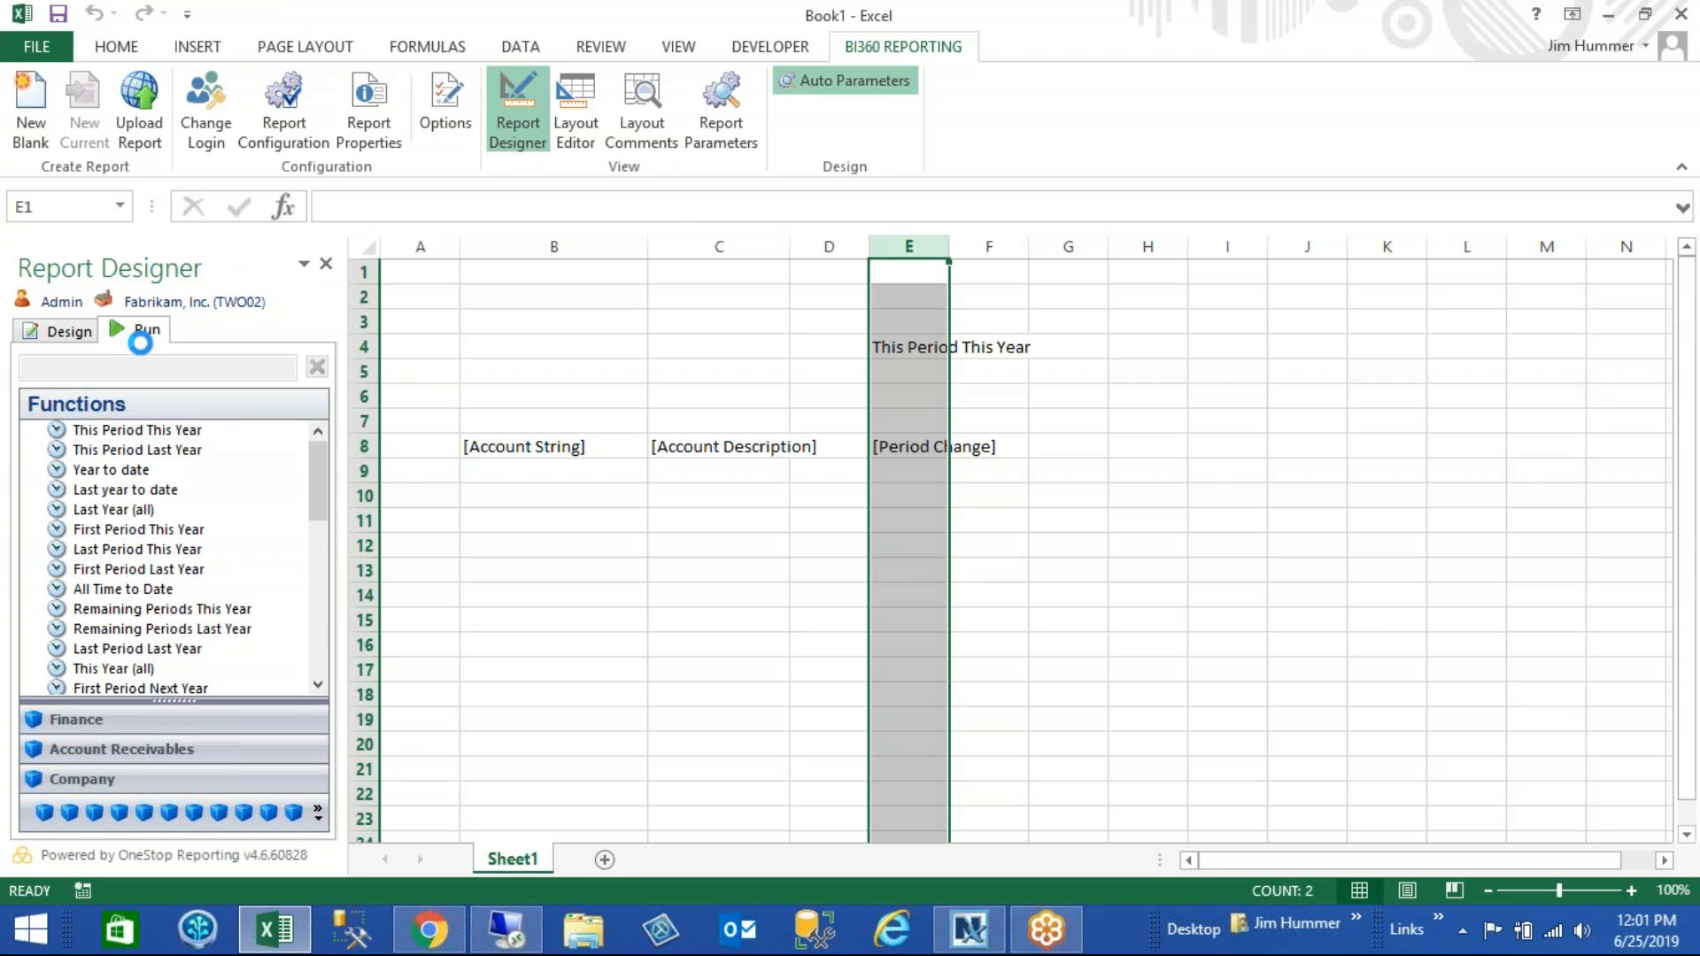
{"action": "left_click", "coordinate": [58, 335]}
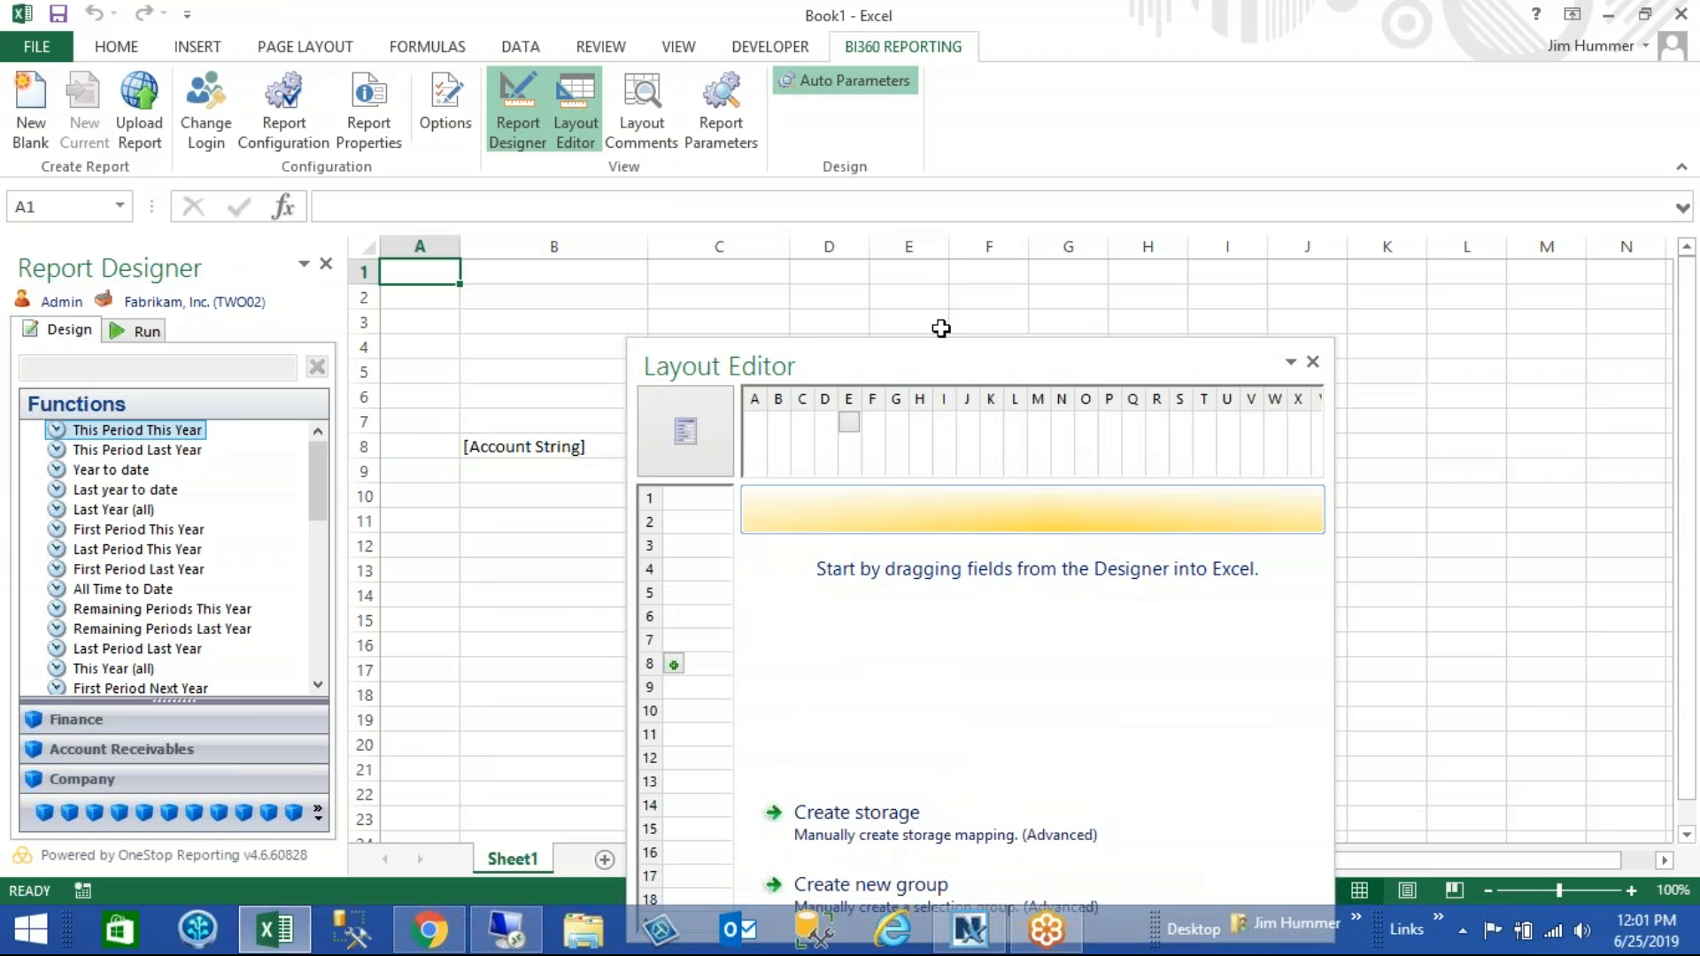
{"action": "left_click_drag", "start_coordinate": [918, 353], "coordinate": [934, 183]}
{"action": "left_click", "coordinate": [690, 493]}
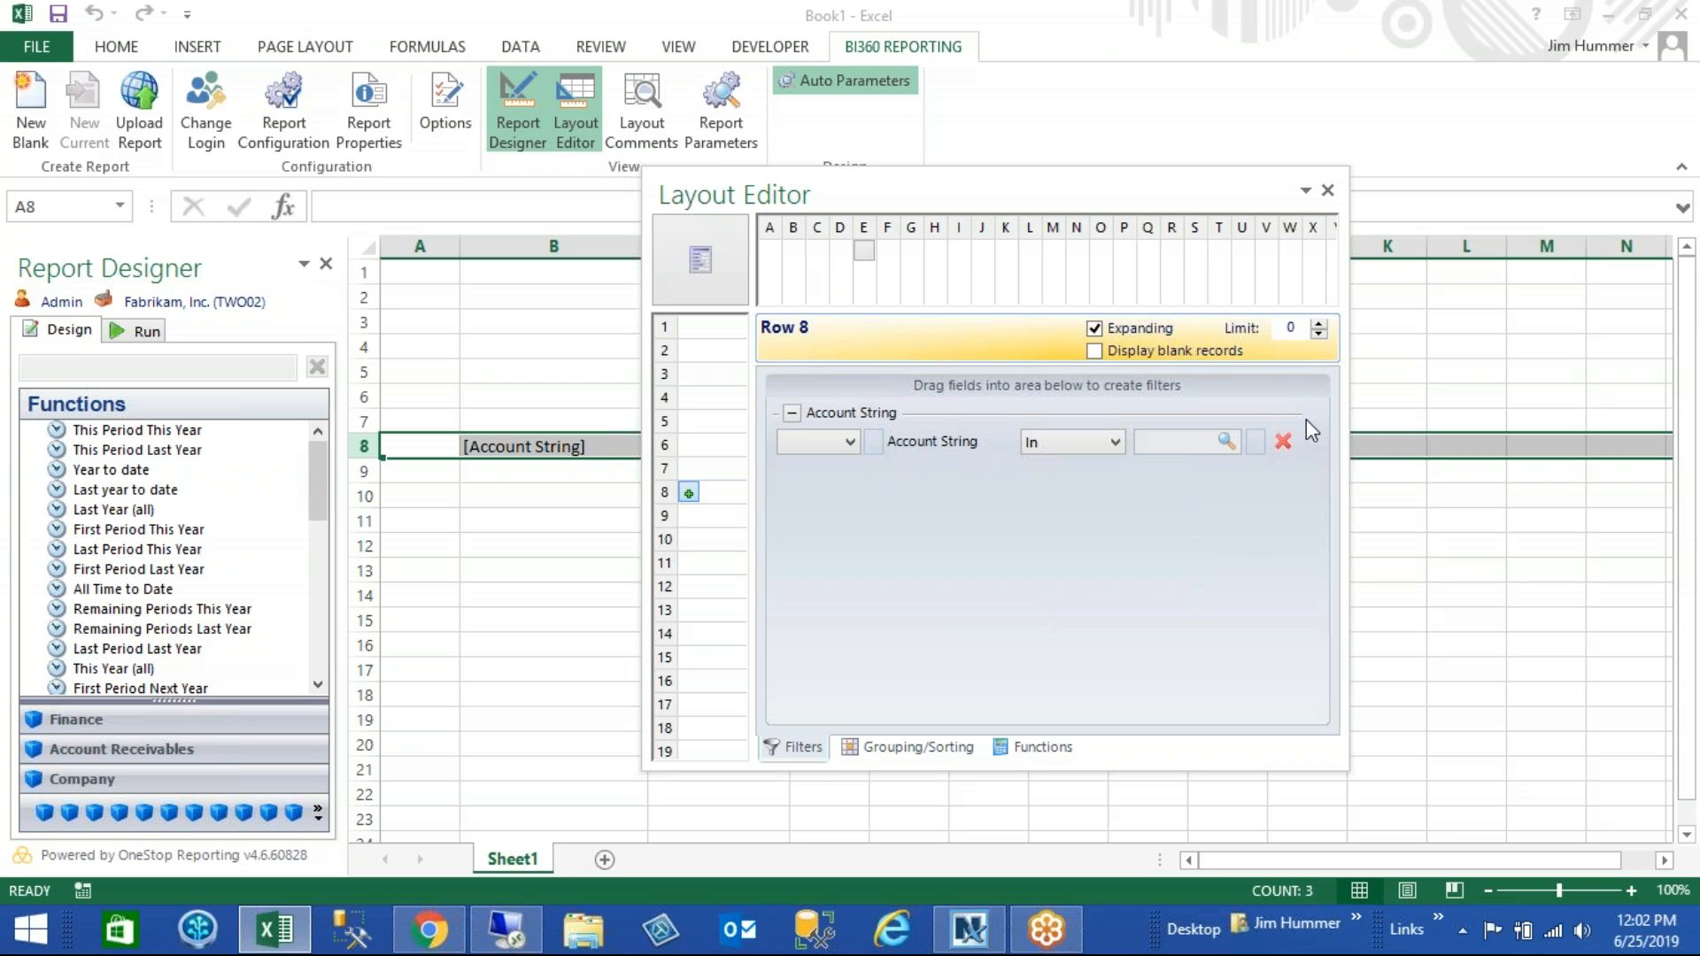
{"action": "left_click", "coordinate": [1284, 442]}
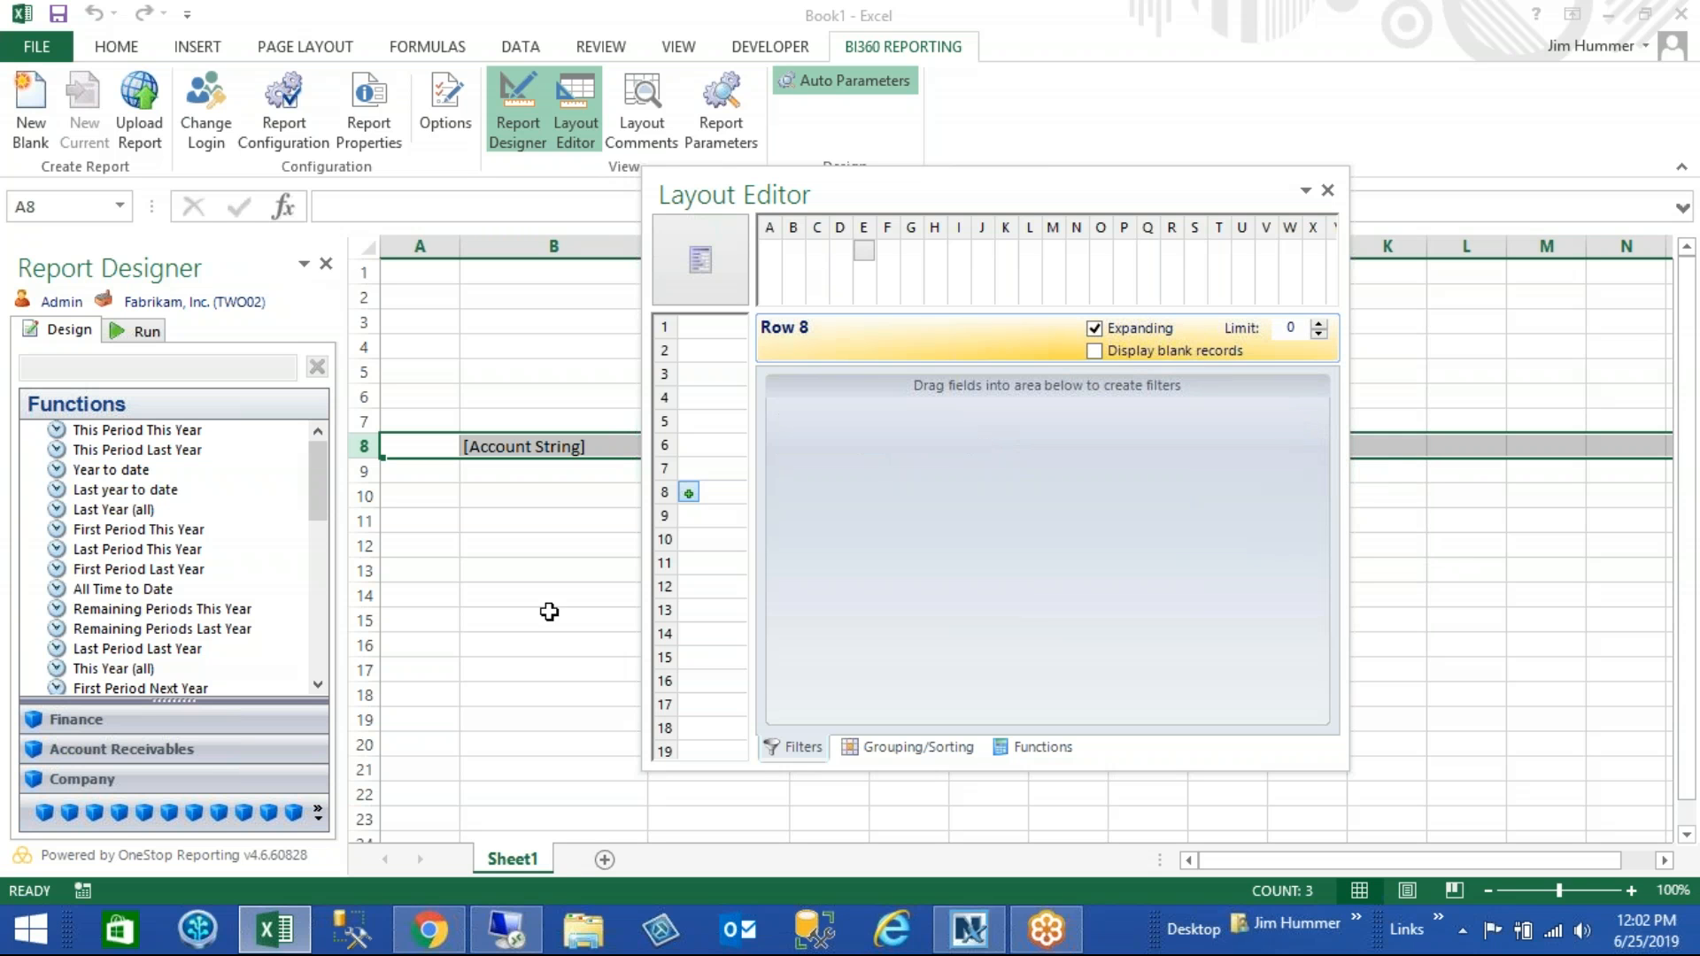
- Add the saved Sales expression as the filter for row 8 in the Layout Editor
{"action": "left_click", "coordinate": [318, 812]}
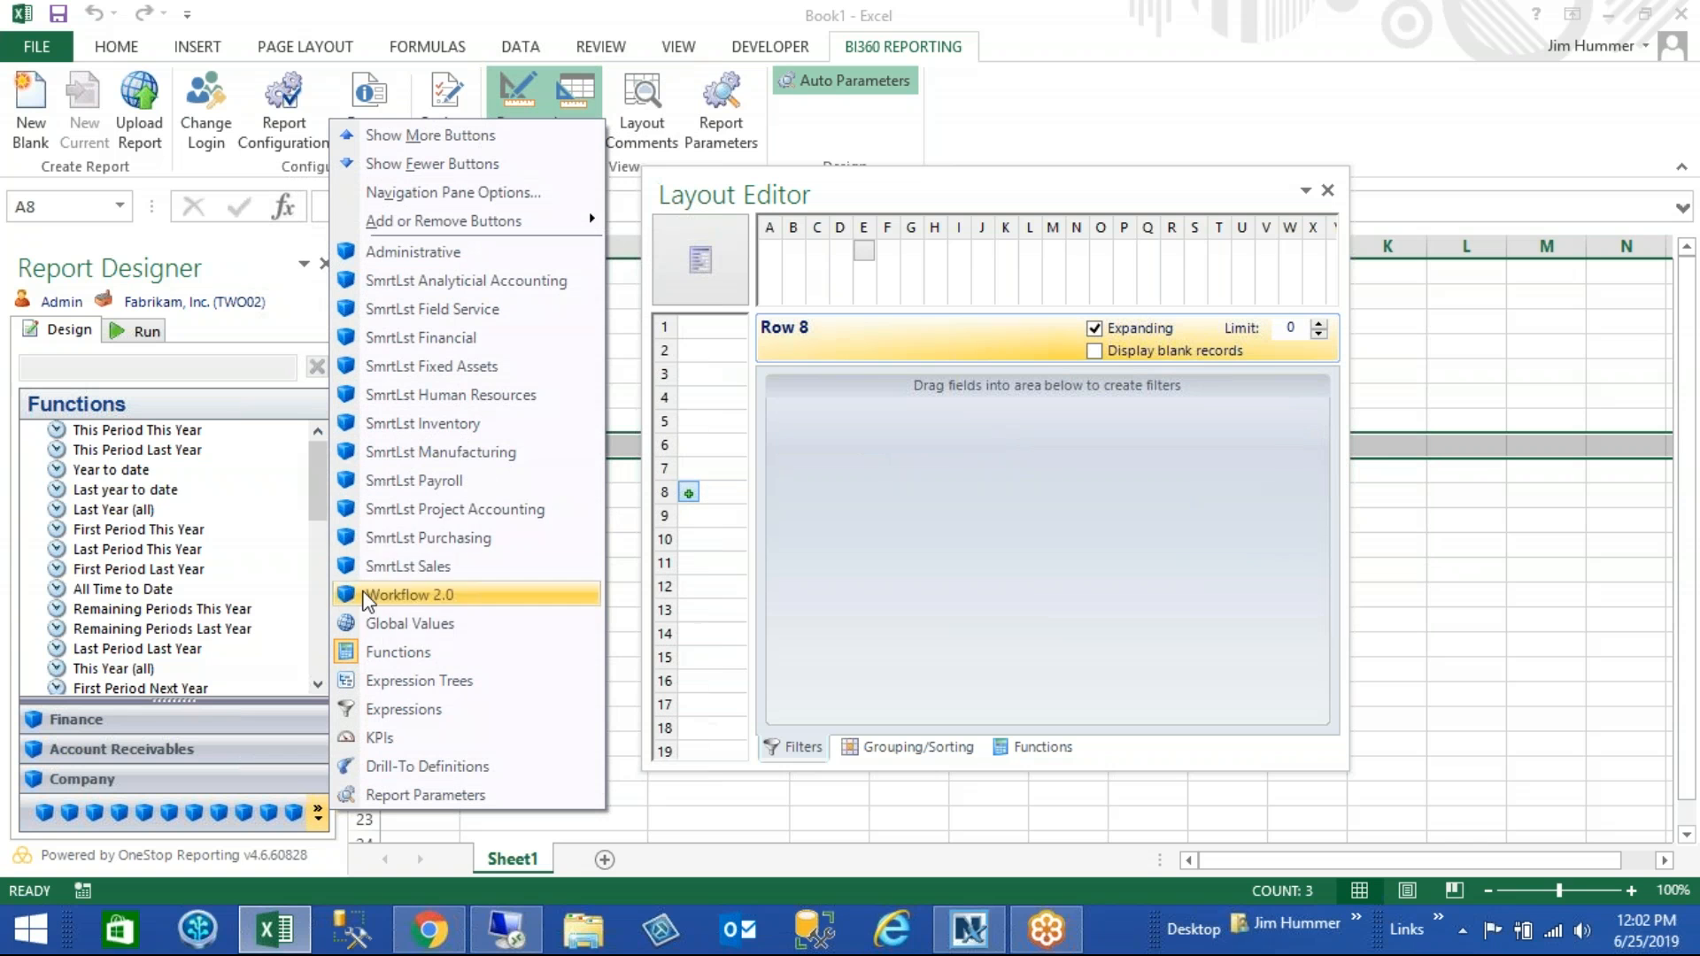
{"action": "left_click", "coordinate": [381, 708]}
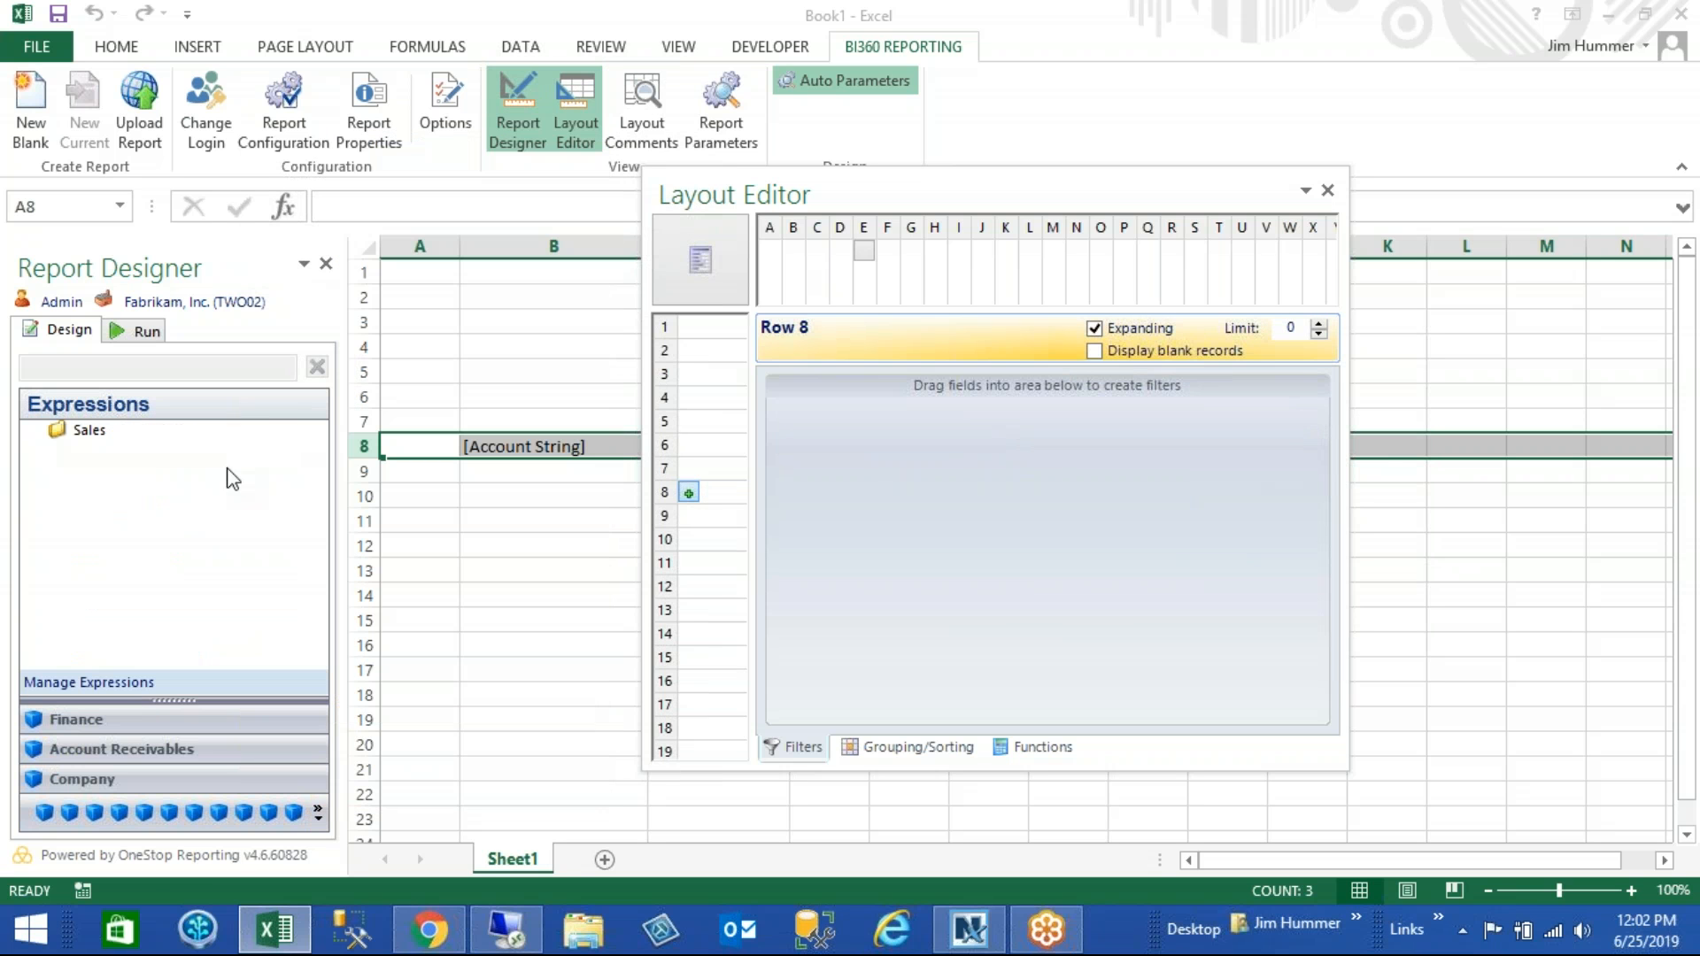
{"action": "left_click", "coordinate": [36, 431]}
{"action": "left_click_drag", "start_coordinate": [106, 464], "coordinate": [969, 577]}
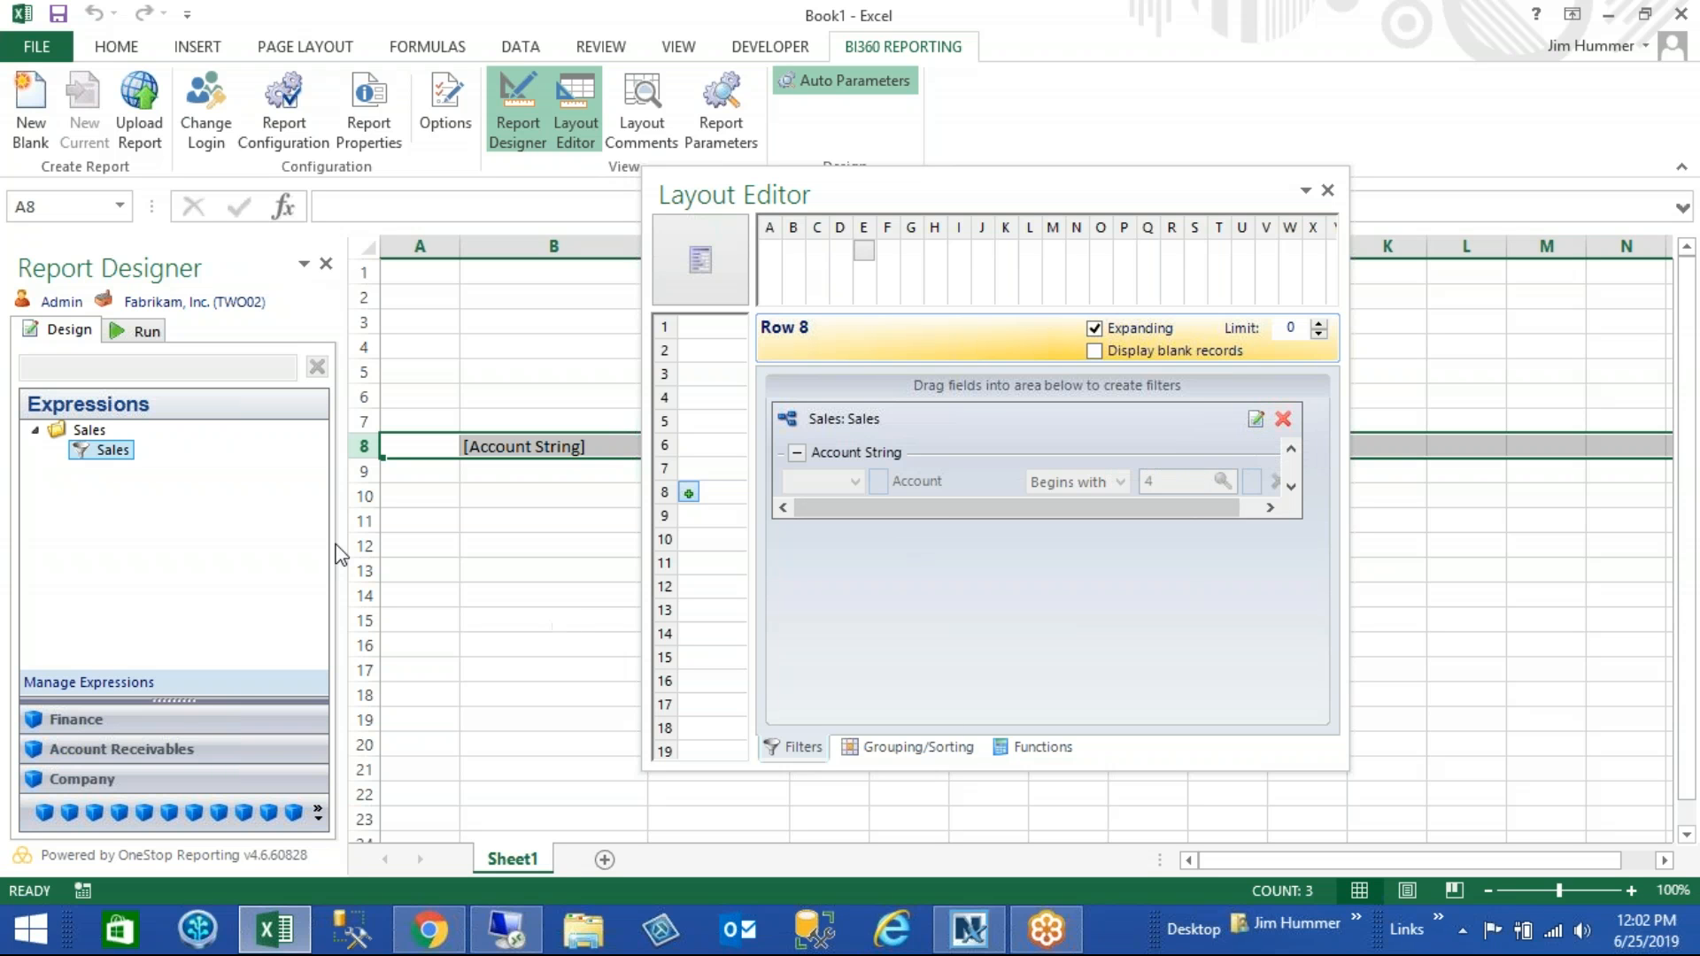
- Run the report for posting period 201401
{"action": "left_click", "coordinate": [587, 614]}
{"action": "left_click", "coordinate": [142, 330]}
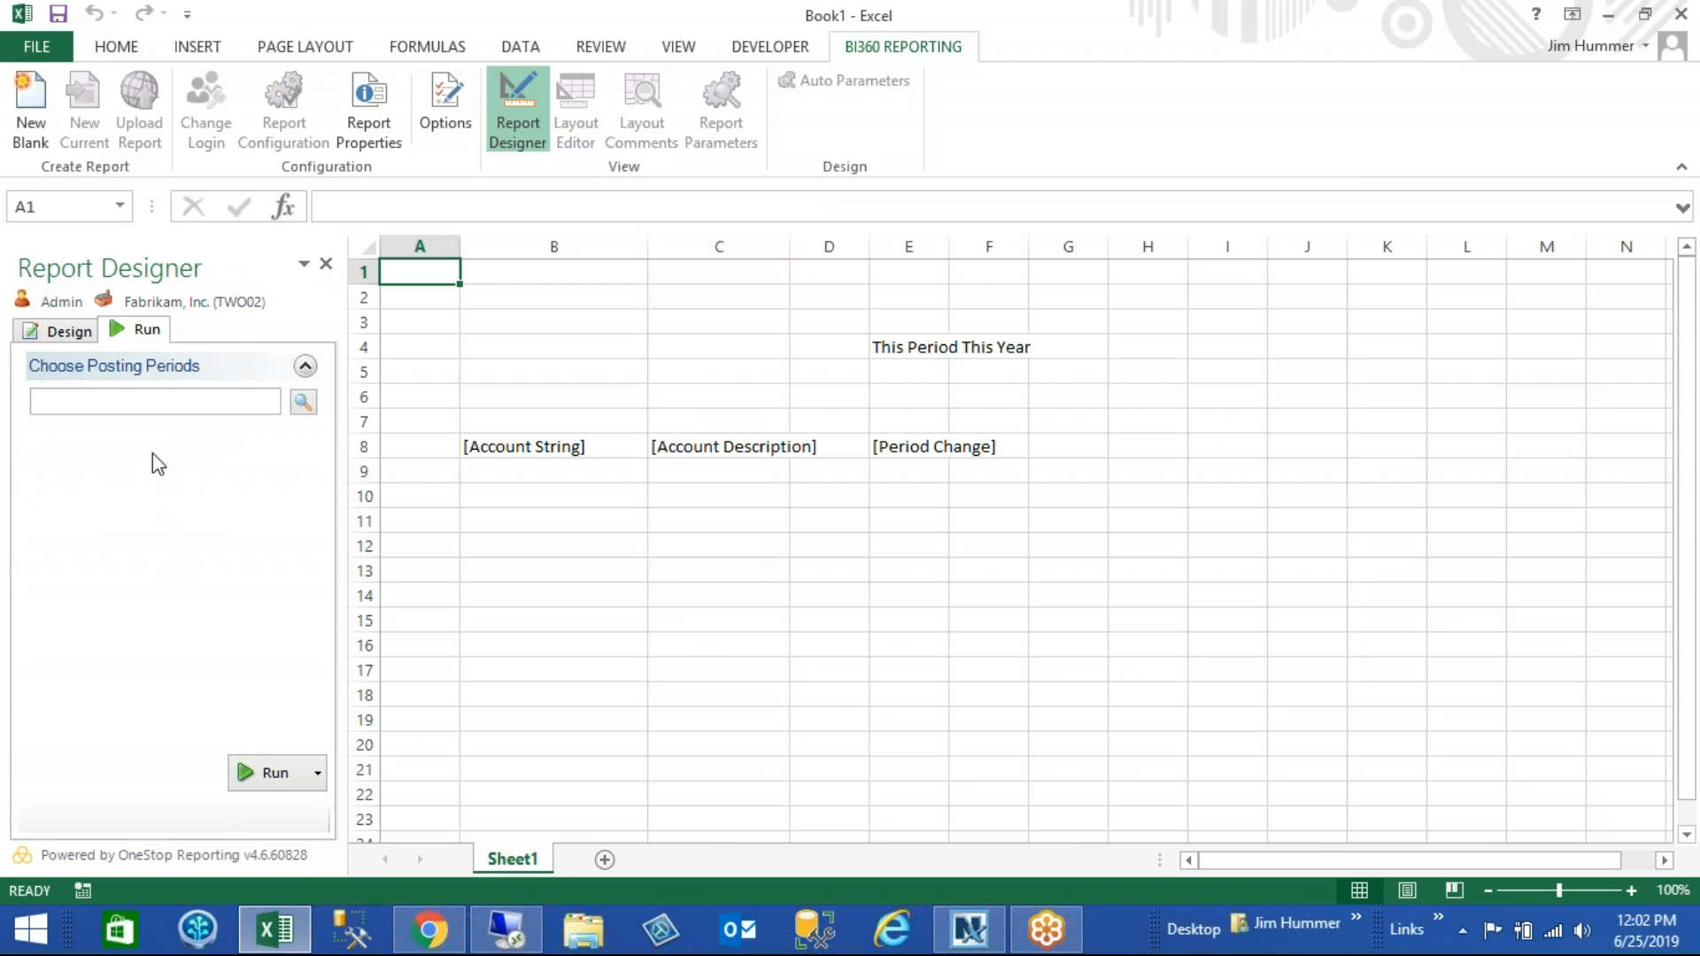
{"action": "left_click", "coordinate": [142, 402]}
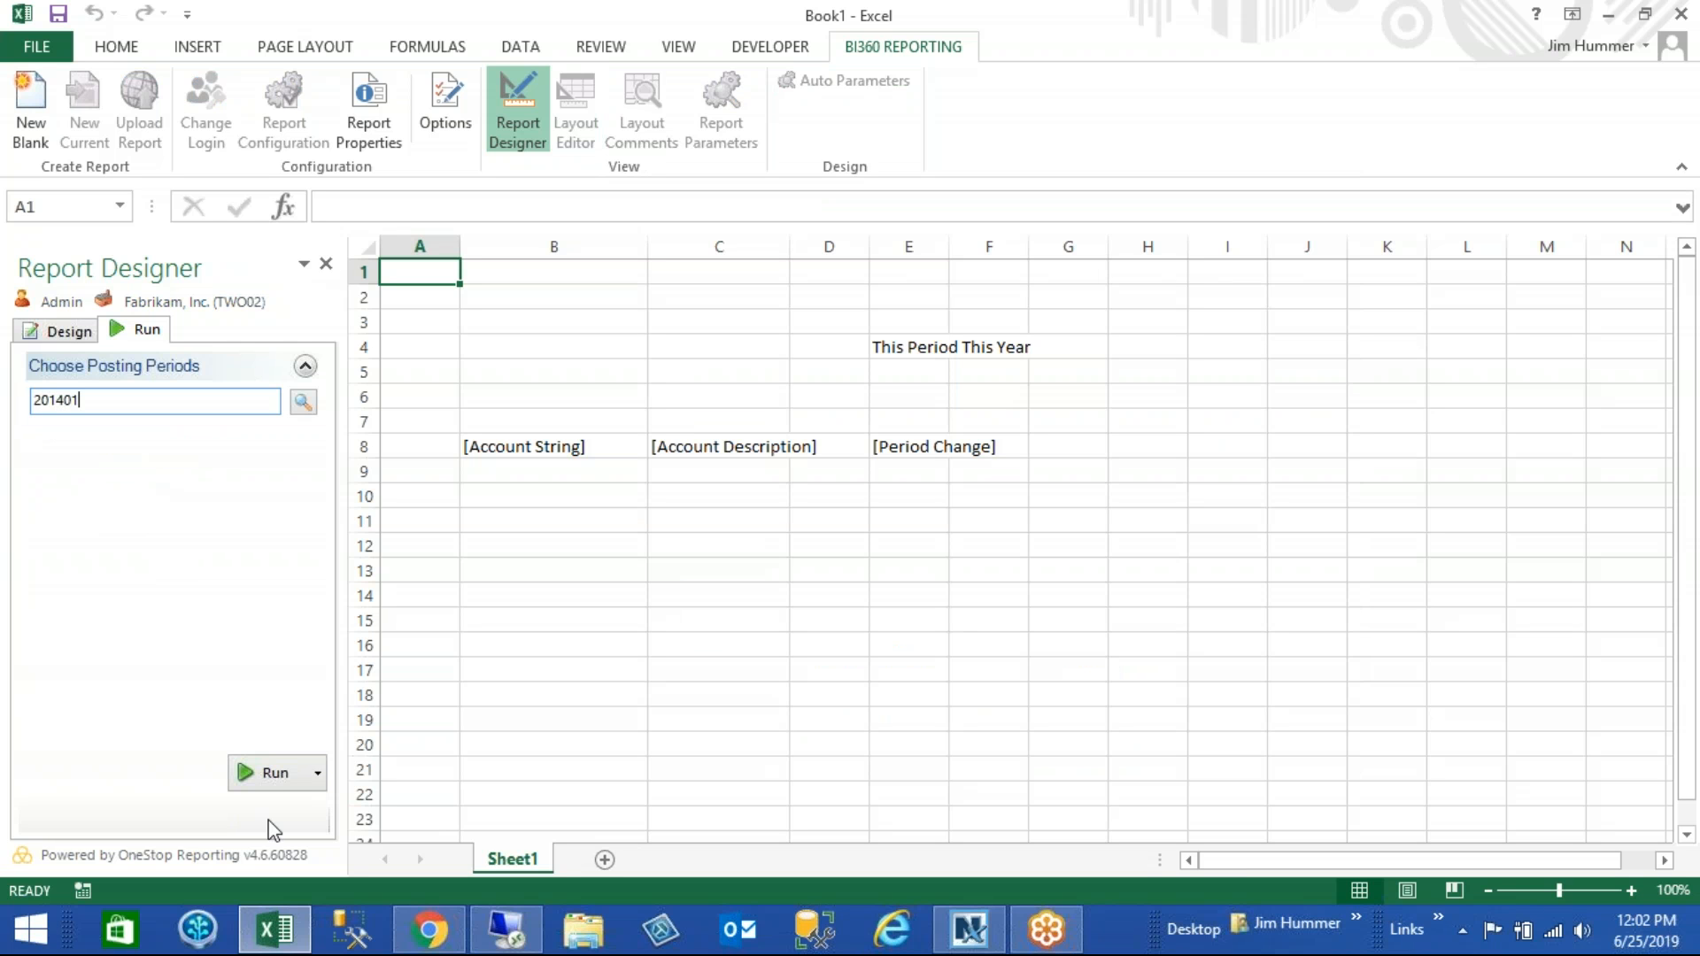
{"action": "left_click", "coordinate": [259, 773]}
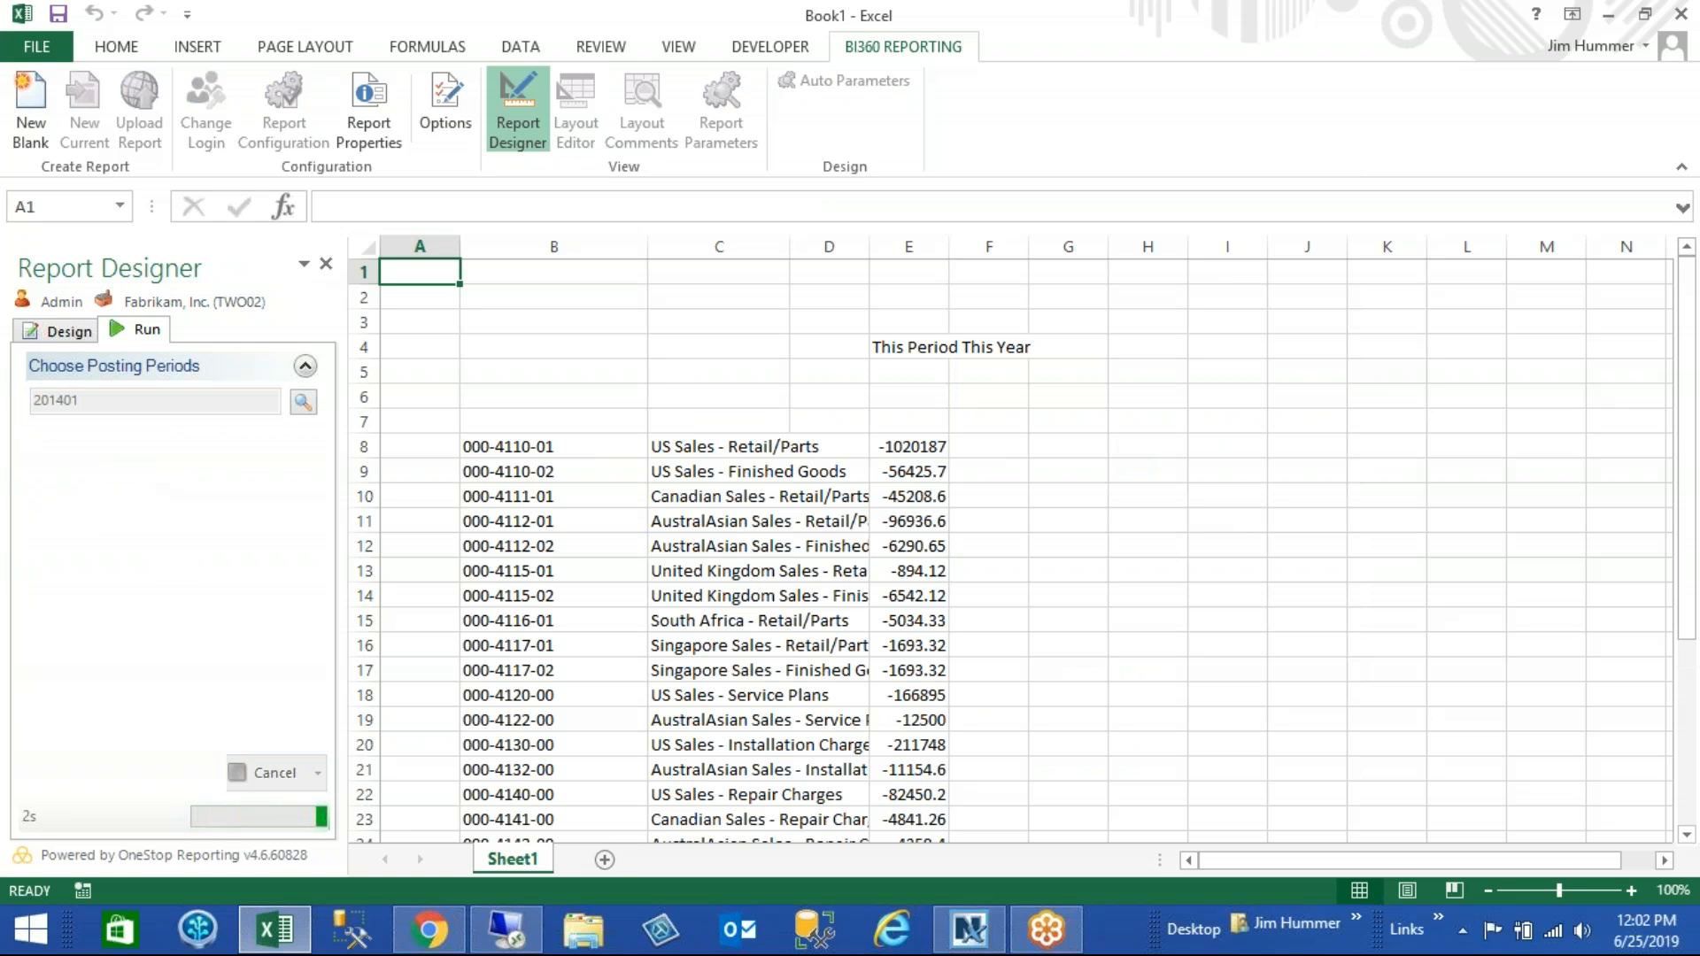
- Drill down from the US Sales - Retail/Parts amount in cell E8 to Actual Details and examine the transaction table
{"action": "left_click_drag", "start_coordinate": [1691, 365], "coordinate": [1642, 281]}
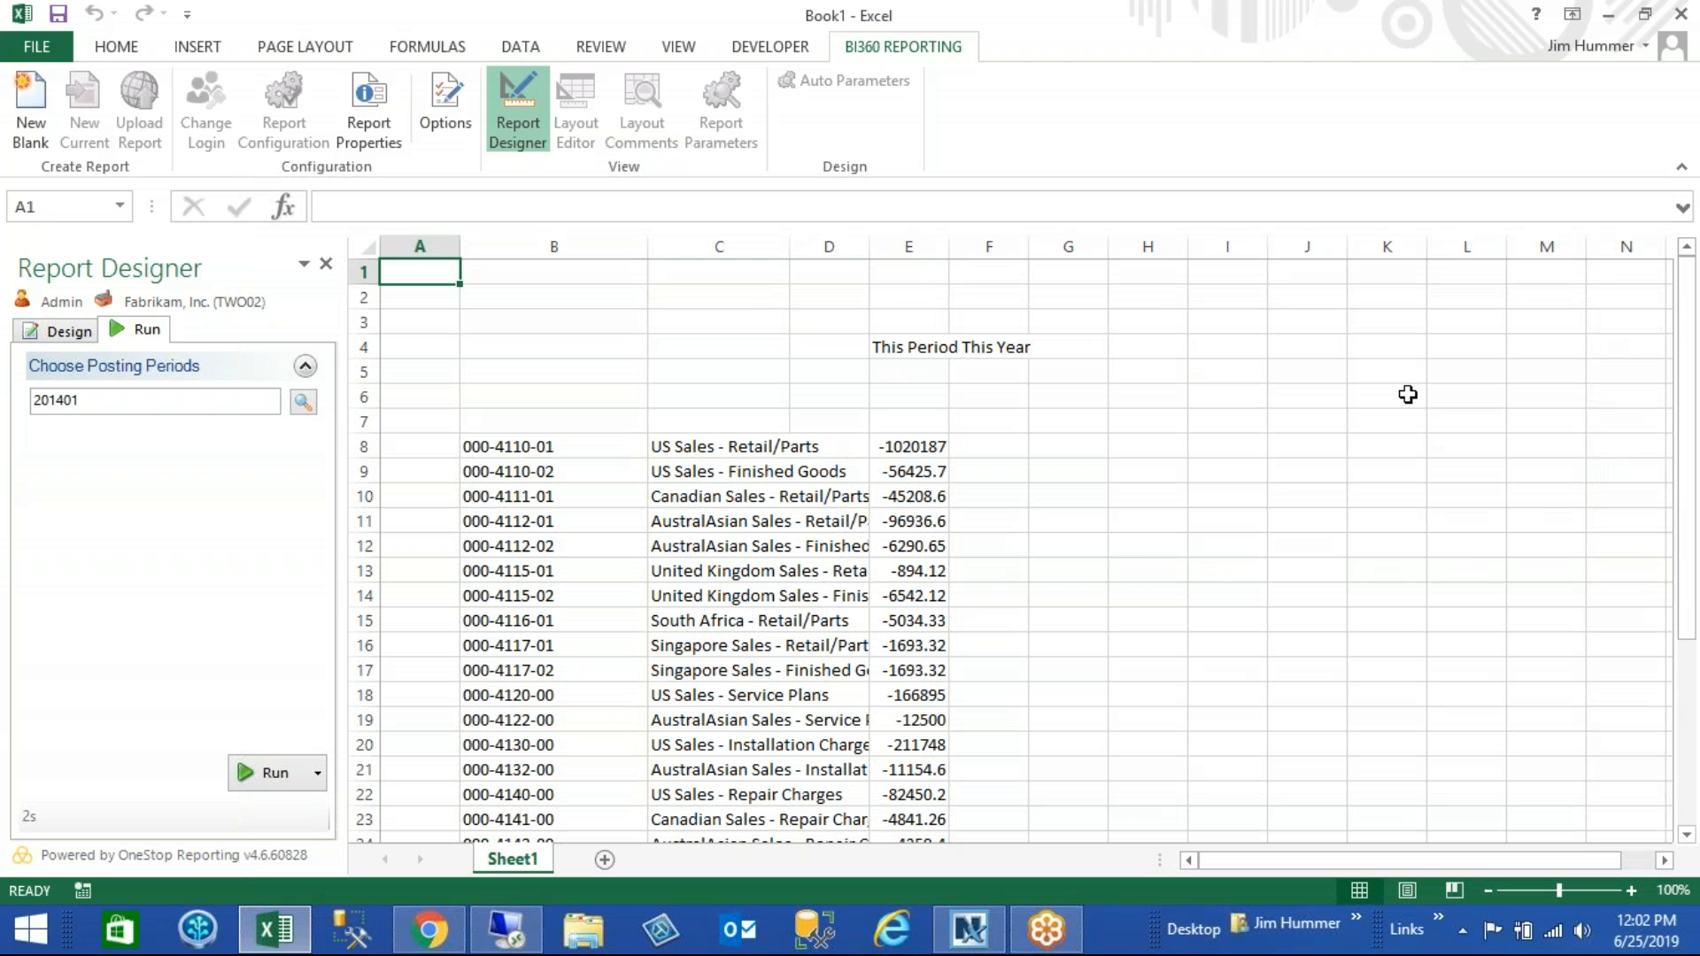
{"action": "key", "text": "super+c"}
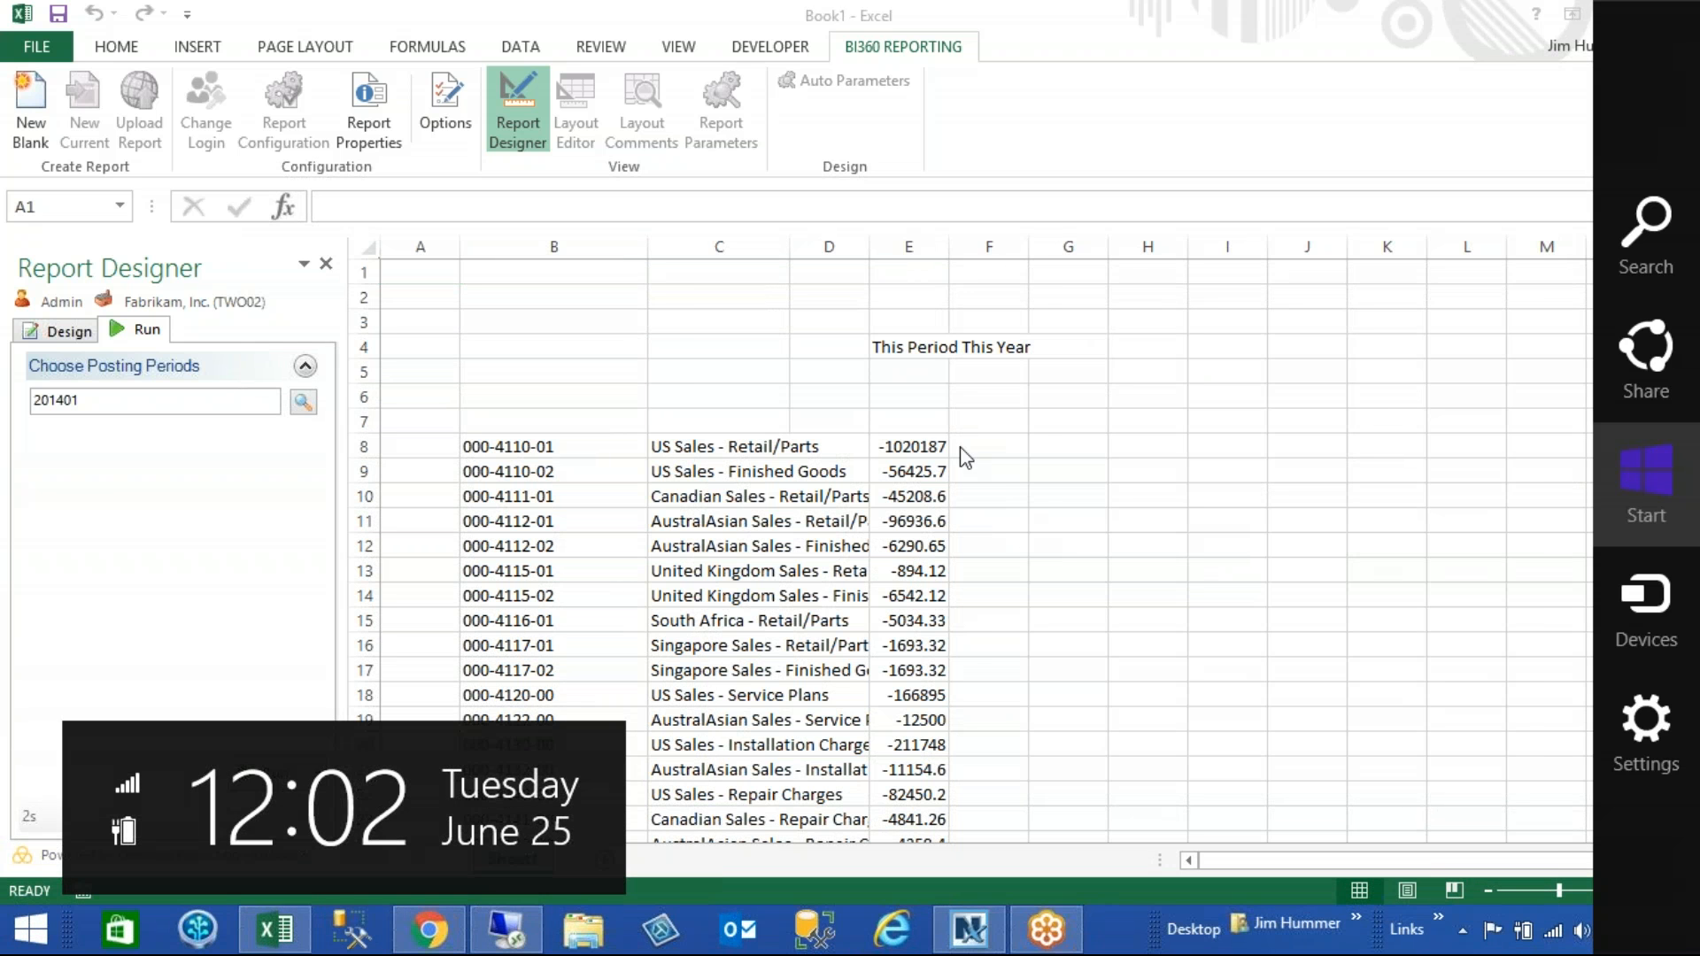
{"action": "left_click", "coordinate": [929, 447]}
{"action": "left_click", "coordinate": [927, 445]}
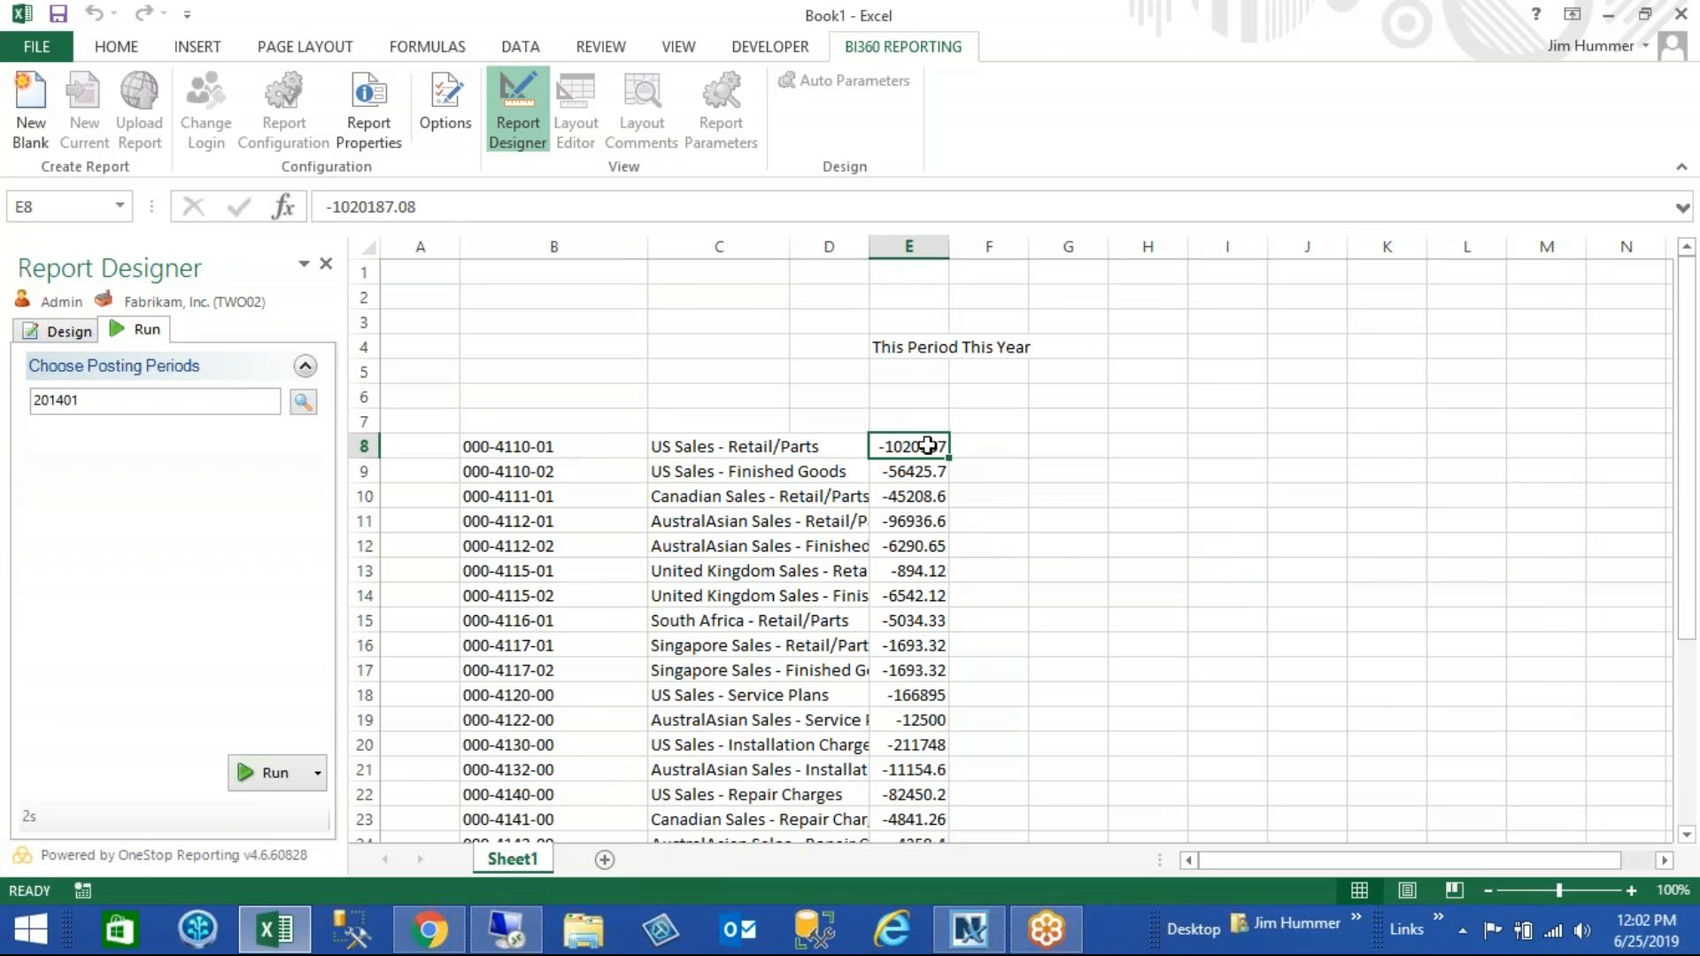
{"action": "right_click", "coordinate": [927, 445]}
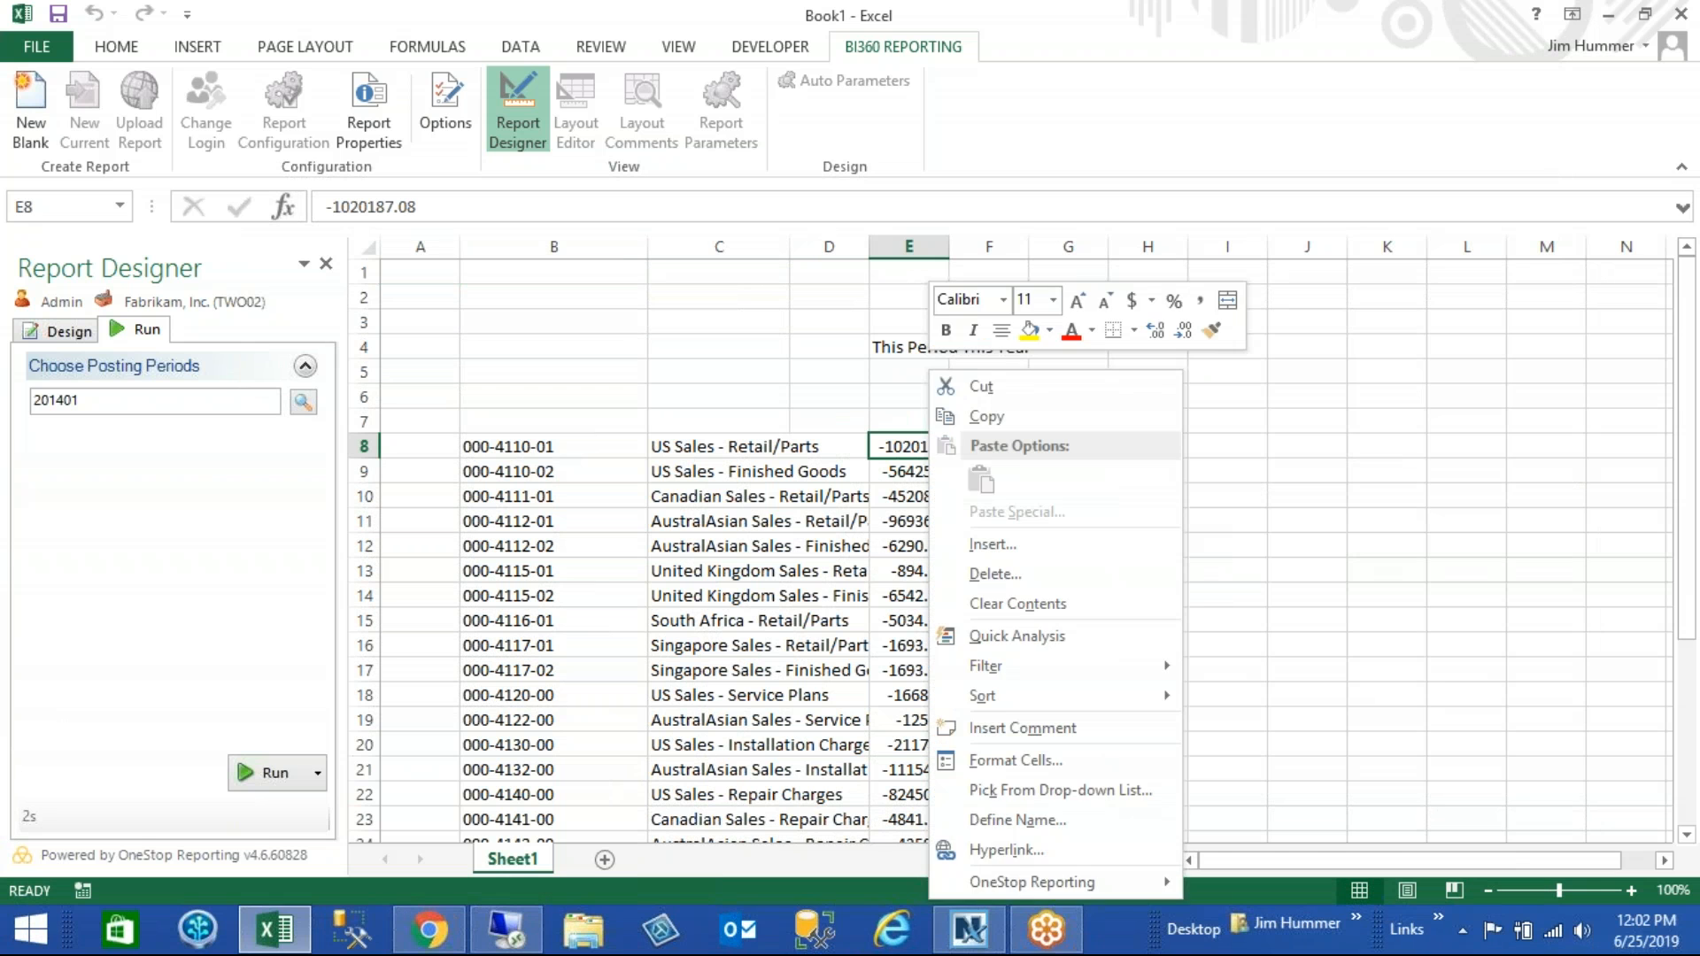
{"action": "mouse_move", "coordinate": [1111, 876]}
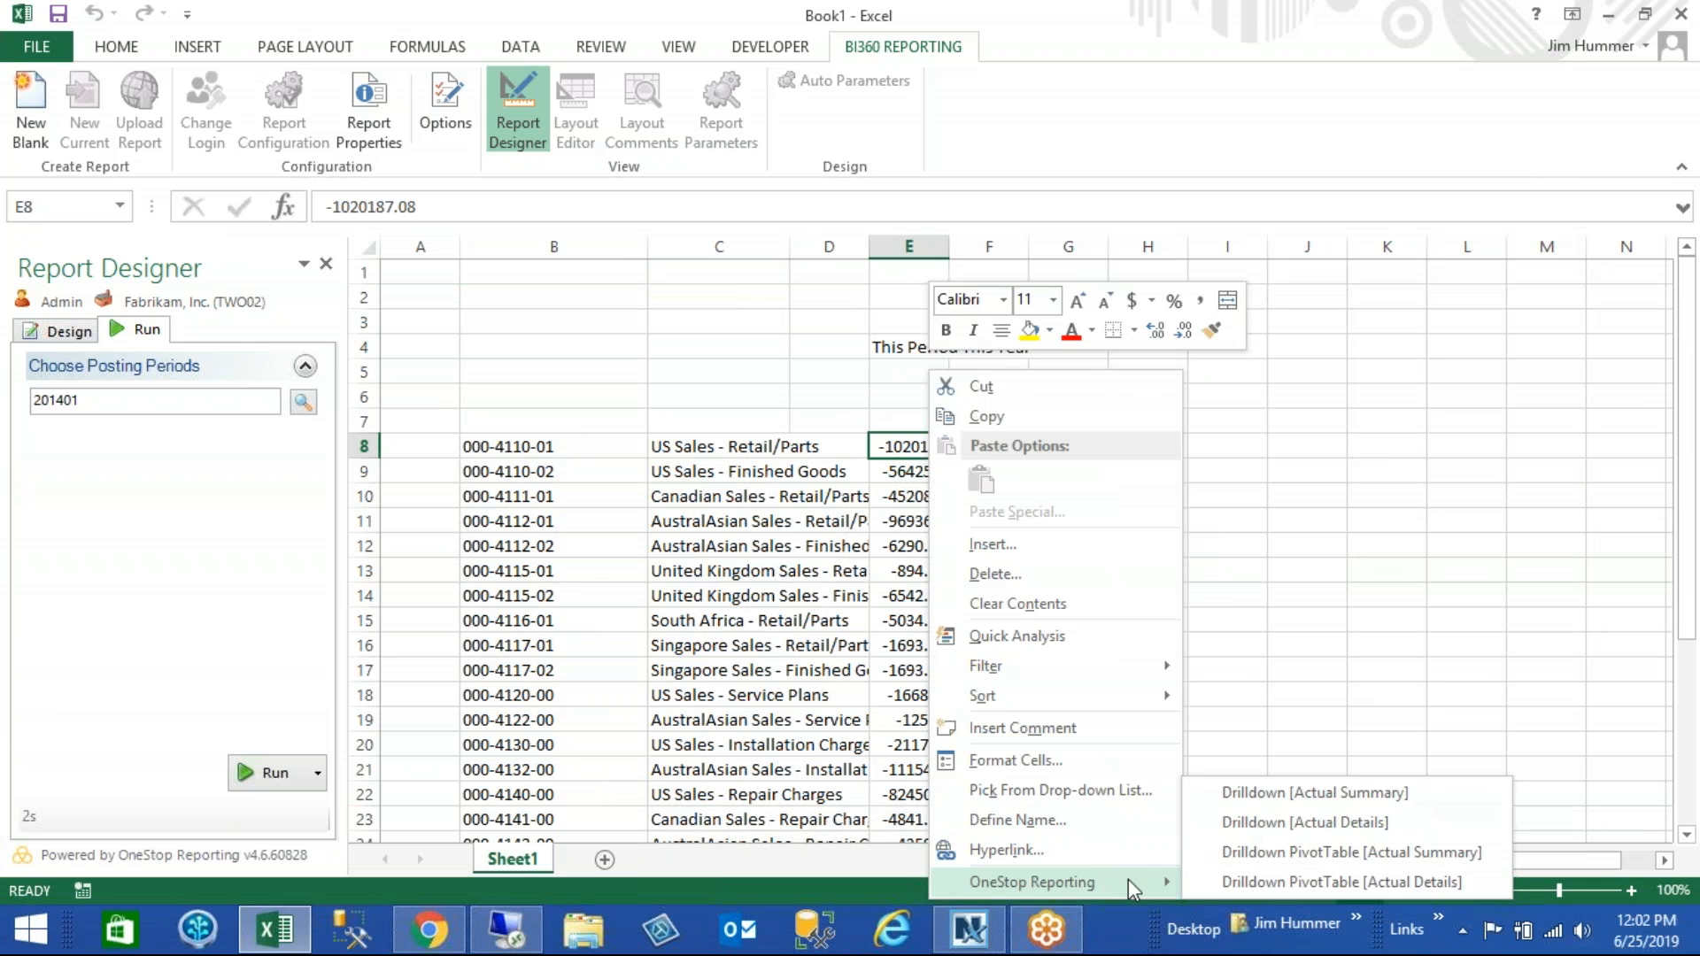
{"action": "left_click", "coordinate": [1275, 821]}
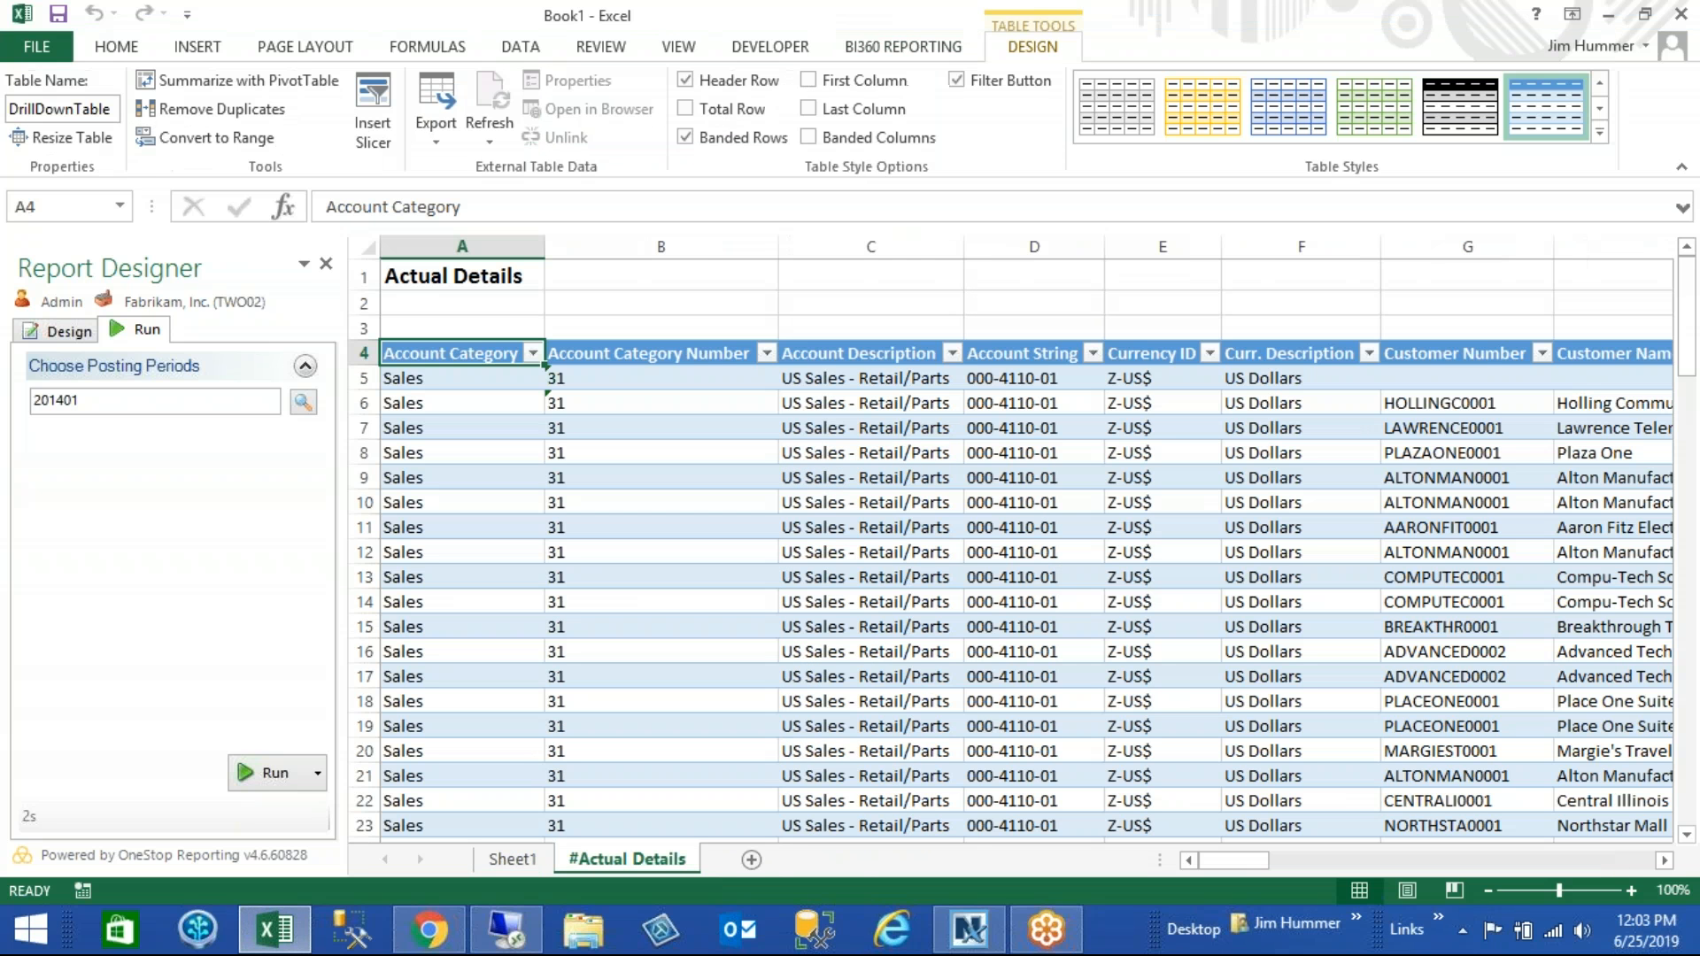
{"action": "left_click_drag", "start_coordinate": [1229, 868], "coordinate": [847, 894]}
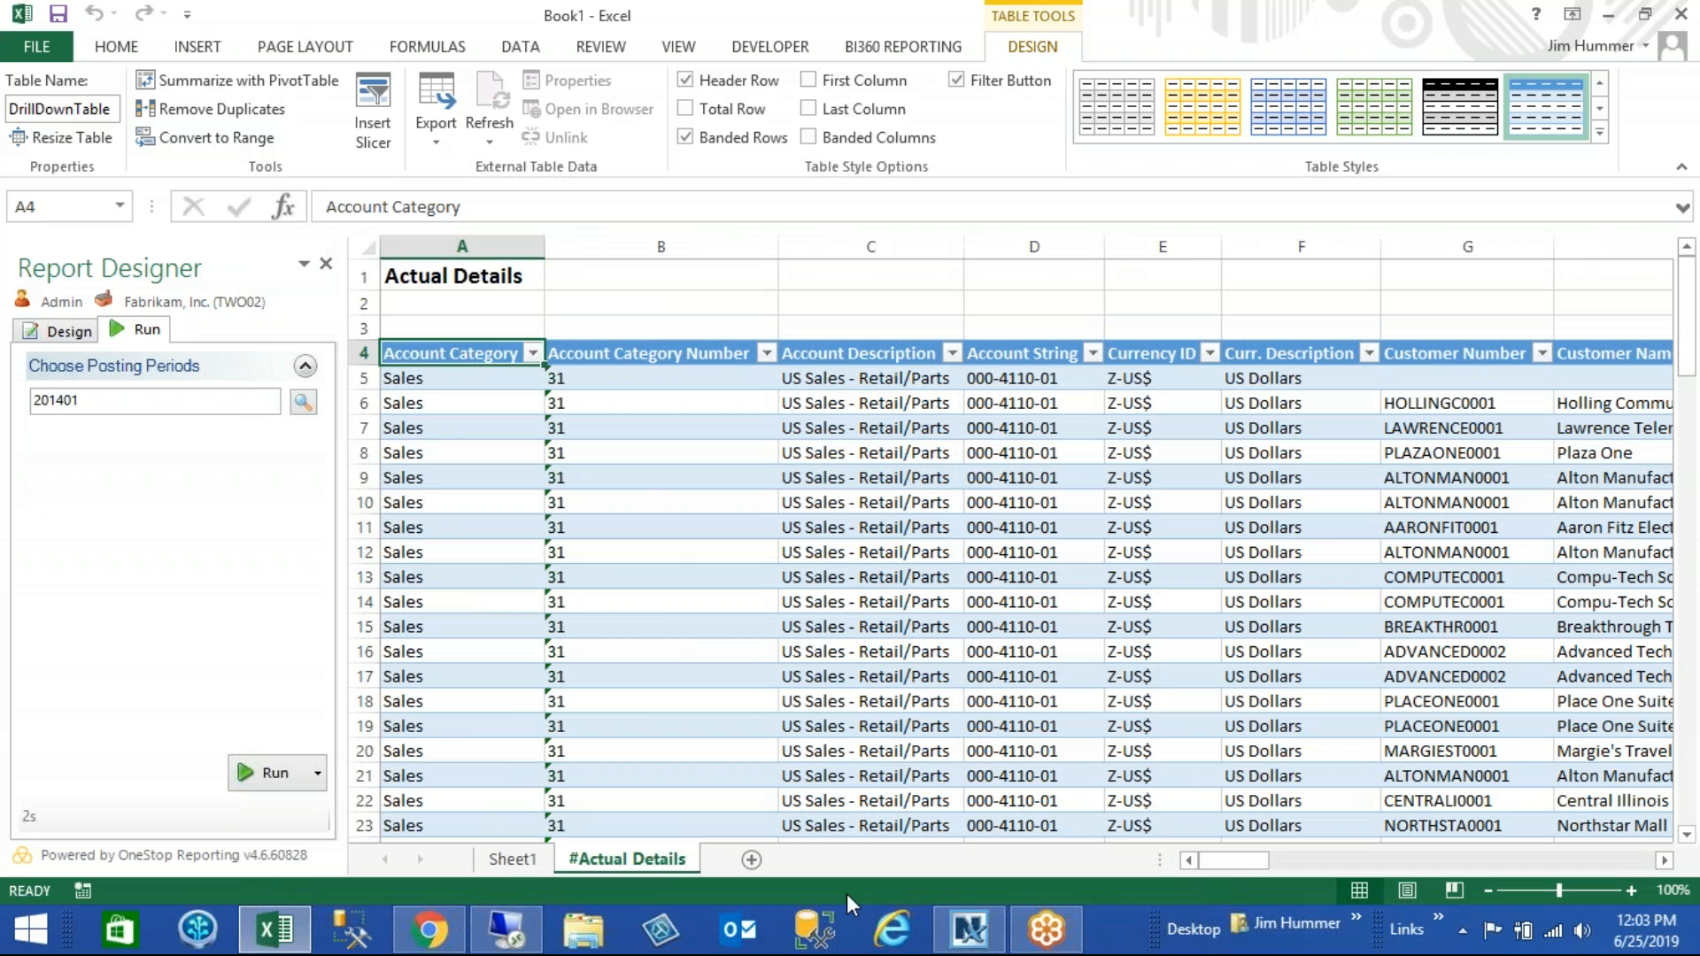
- Return to the design of Sheet1 and start creating a custom Drill-To for the period change field in cell E8
{"action": "left_click", "coordinate": [510, 859]}
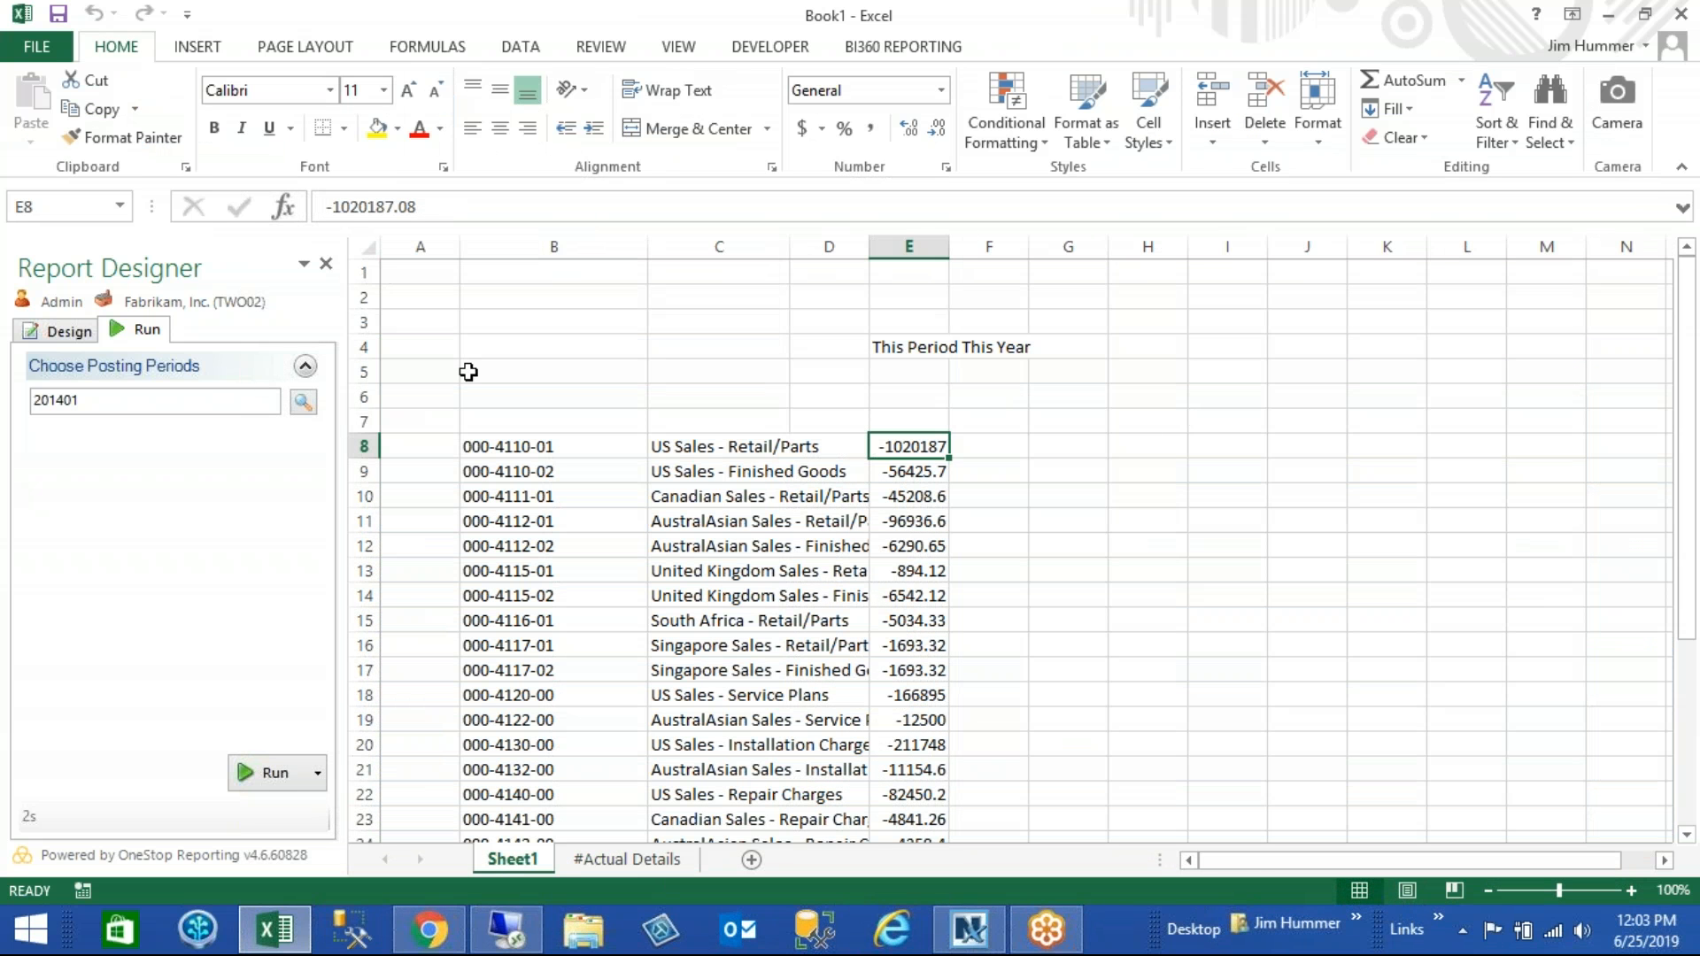
{"action": "left_click", "coordinate": [62, 336]}
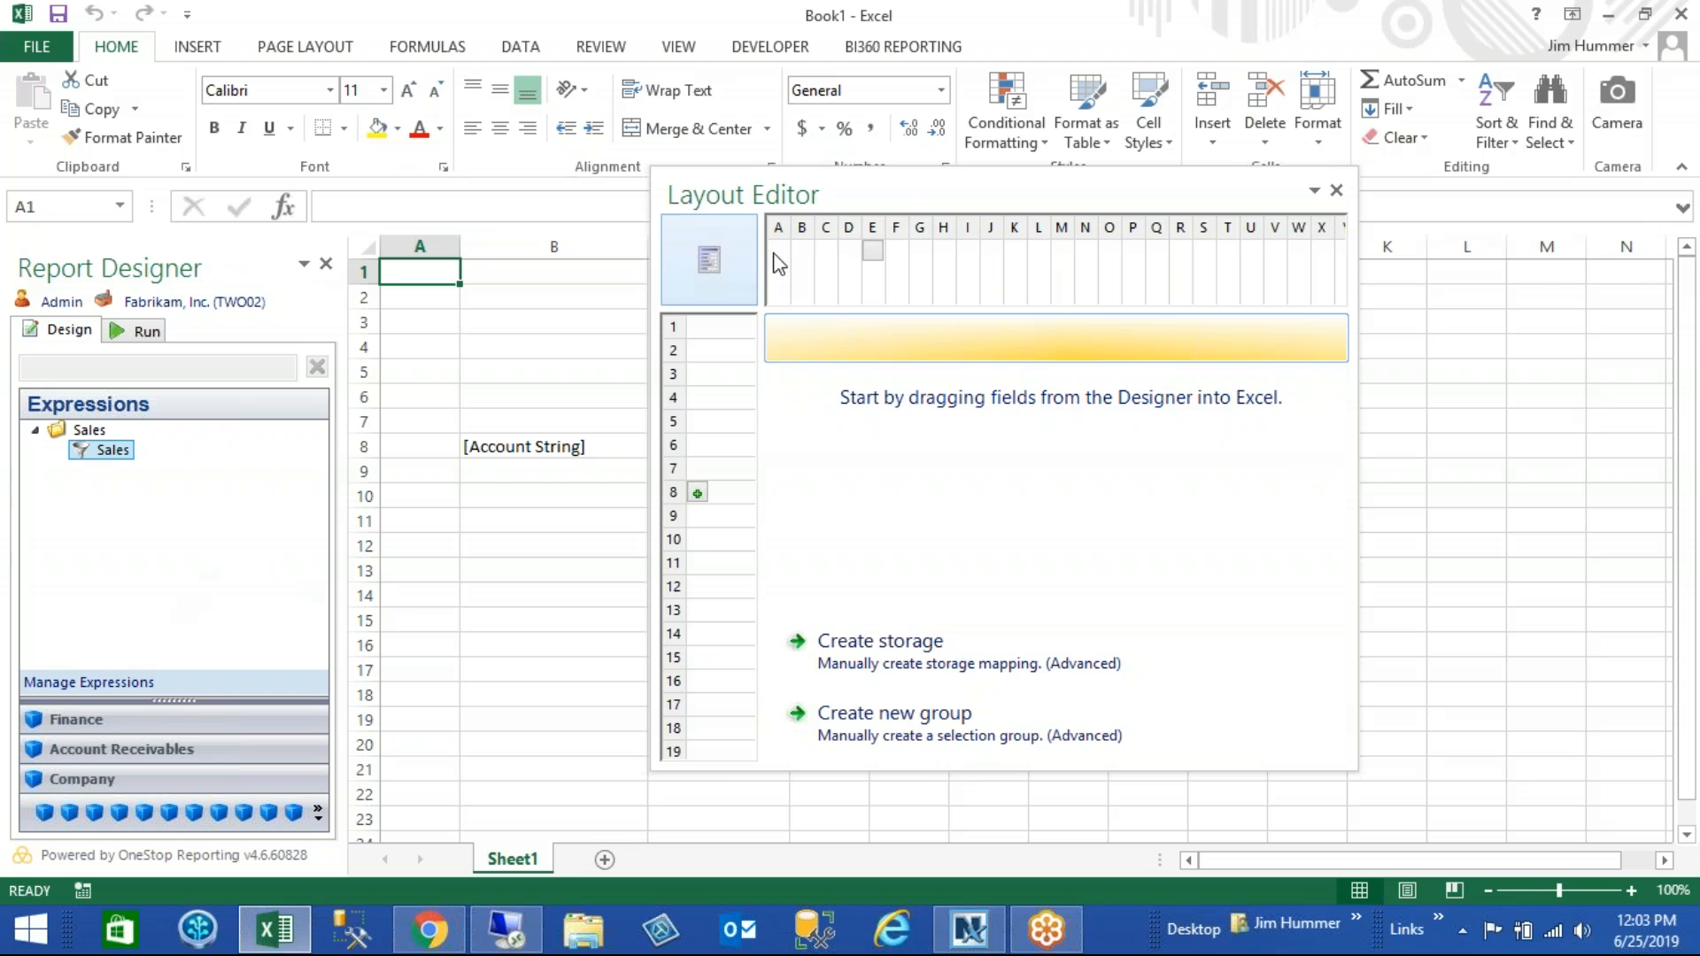
{"action": "left_click_drag", "start_coordinate": [883, 187], "coordinate": [1024, 106]}
{"action": "left_click", "coordinate": [916, 442]}
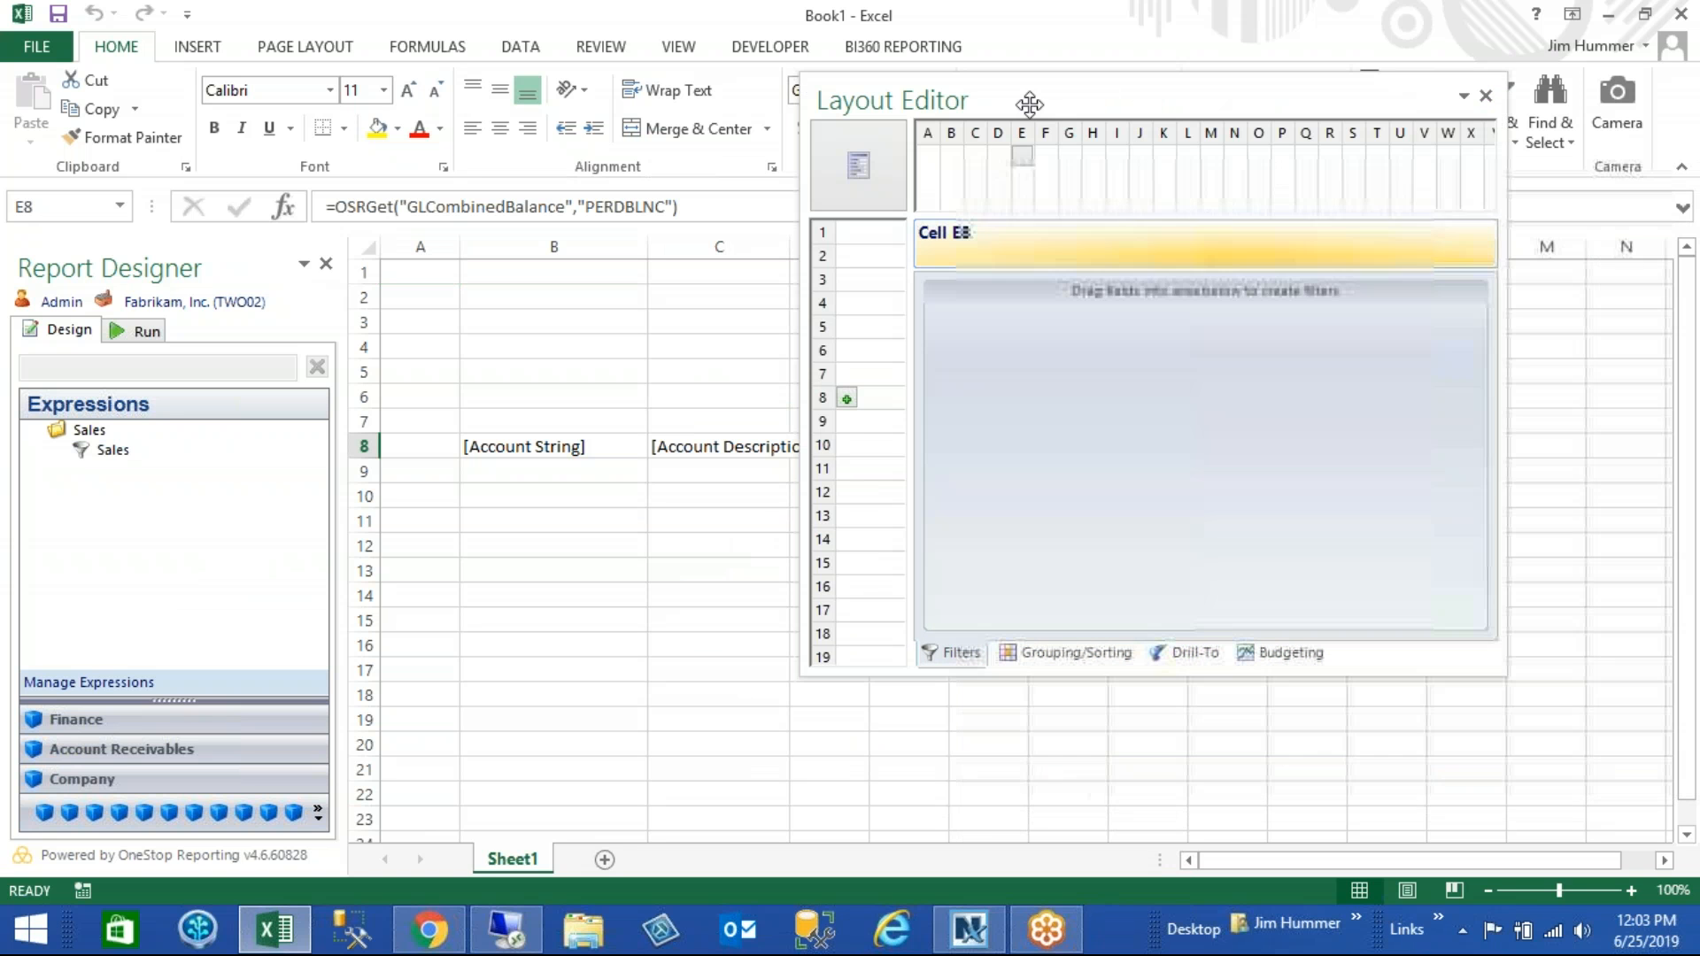
{"action": "left_click", "coordinate": [1197, 656]}
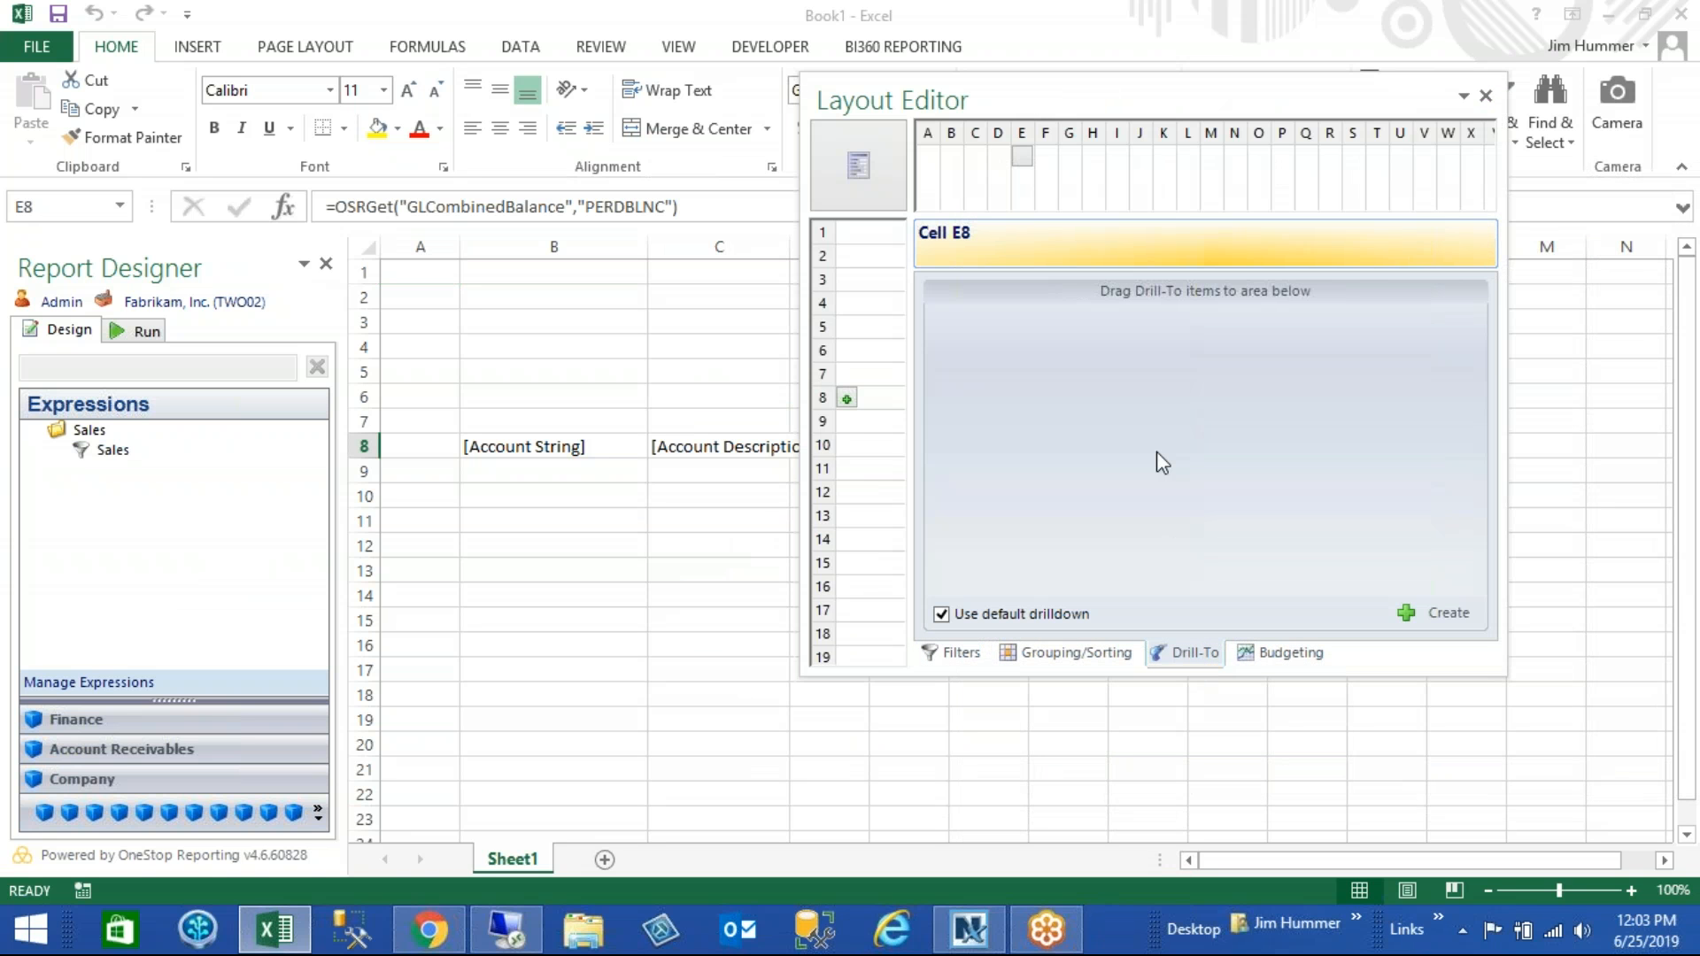
{"action": "left_click", "coordinate": [1443, 611]}
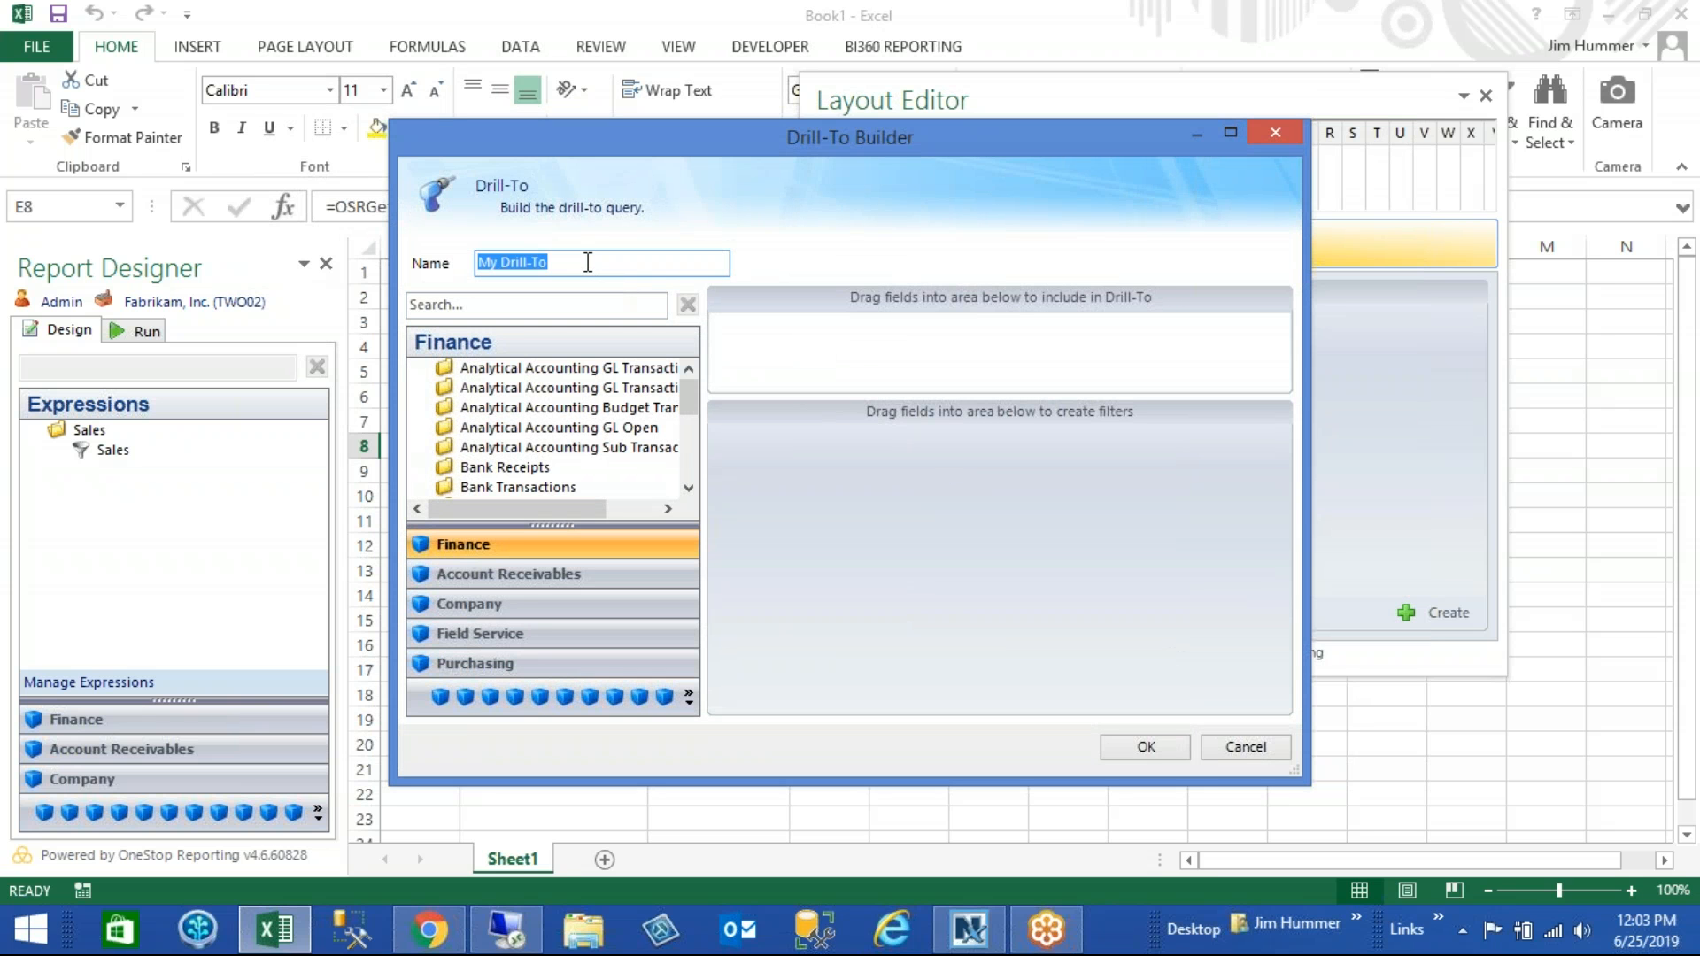
- Name the Drill-To Detail and widen the Drill-To Builder window
{"action": "double_click", "coordinate": [588, 262]}
{"action": "left_click_drag", "start_coordinate": [588, 262], "coordinate": [434, 261]}
{"action": "type", "text": "Detail"}
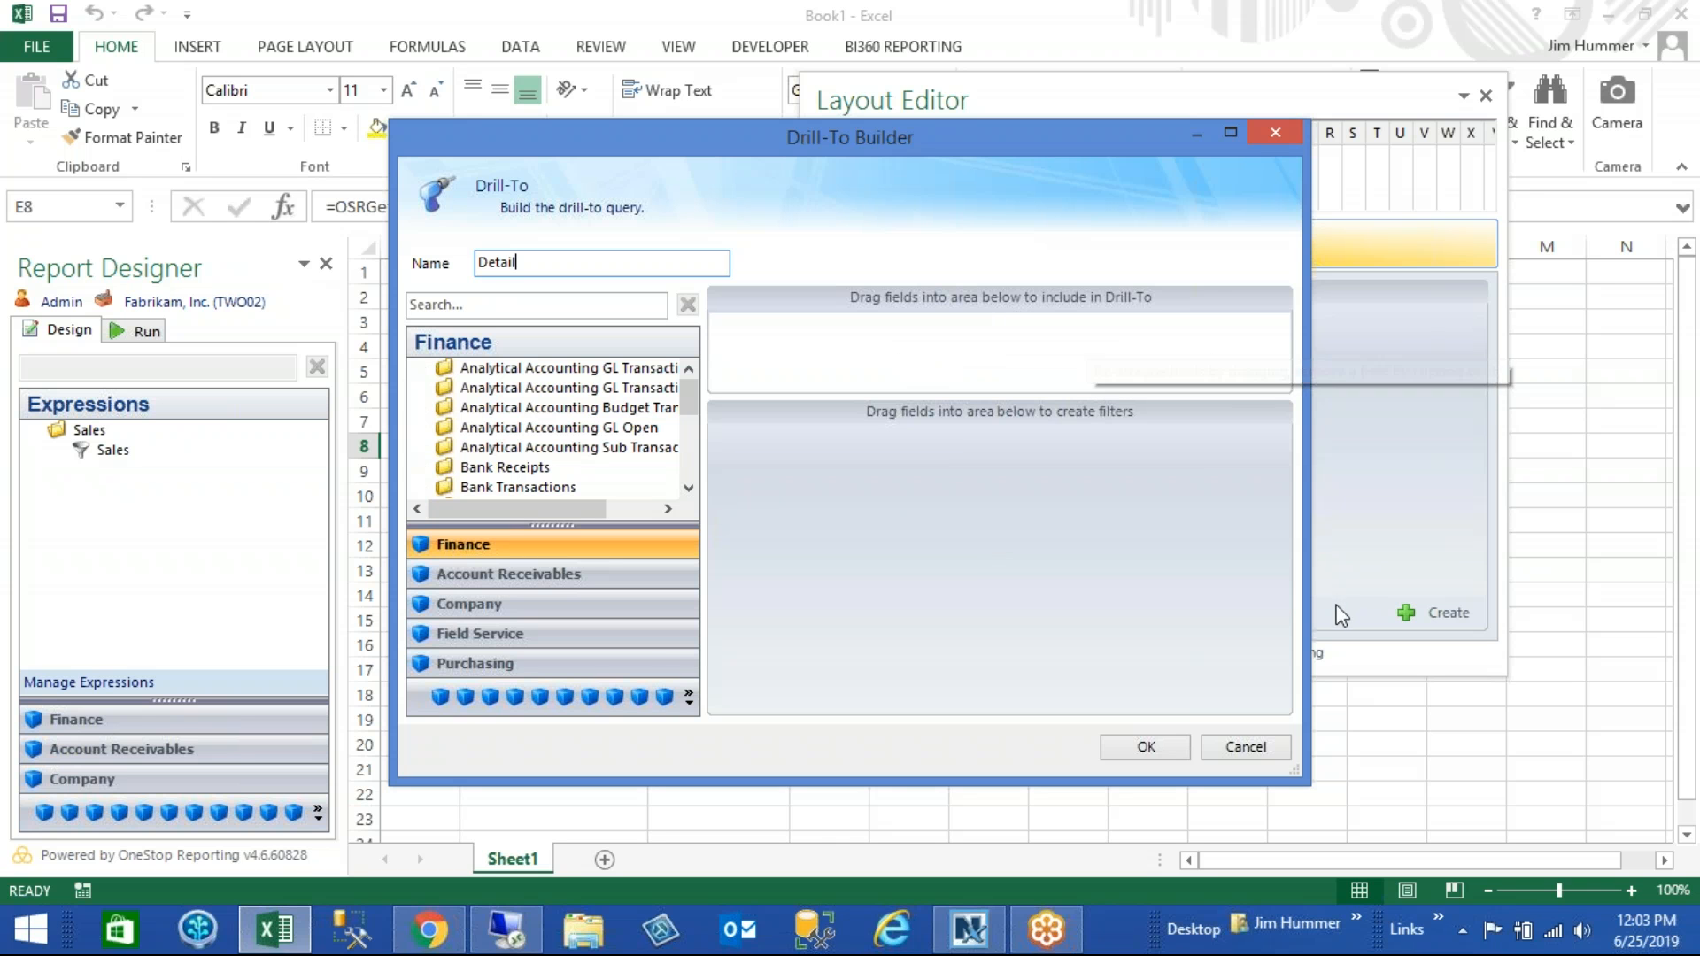
{"action": "left_click_drag", "start_coordinate": [1309, 609], "coordinate": [1486, 635]}
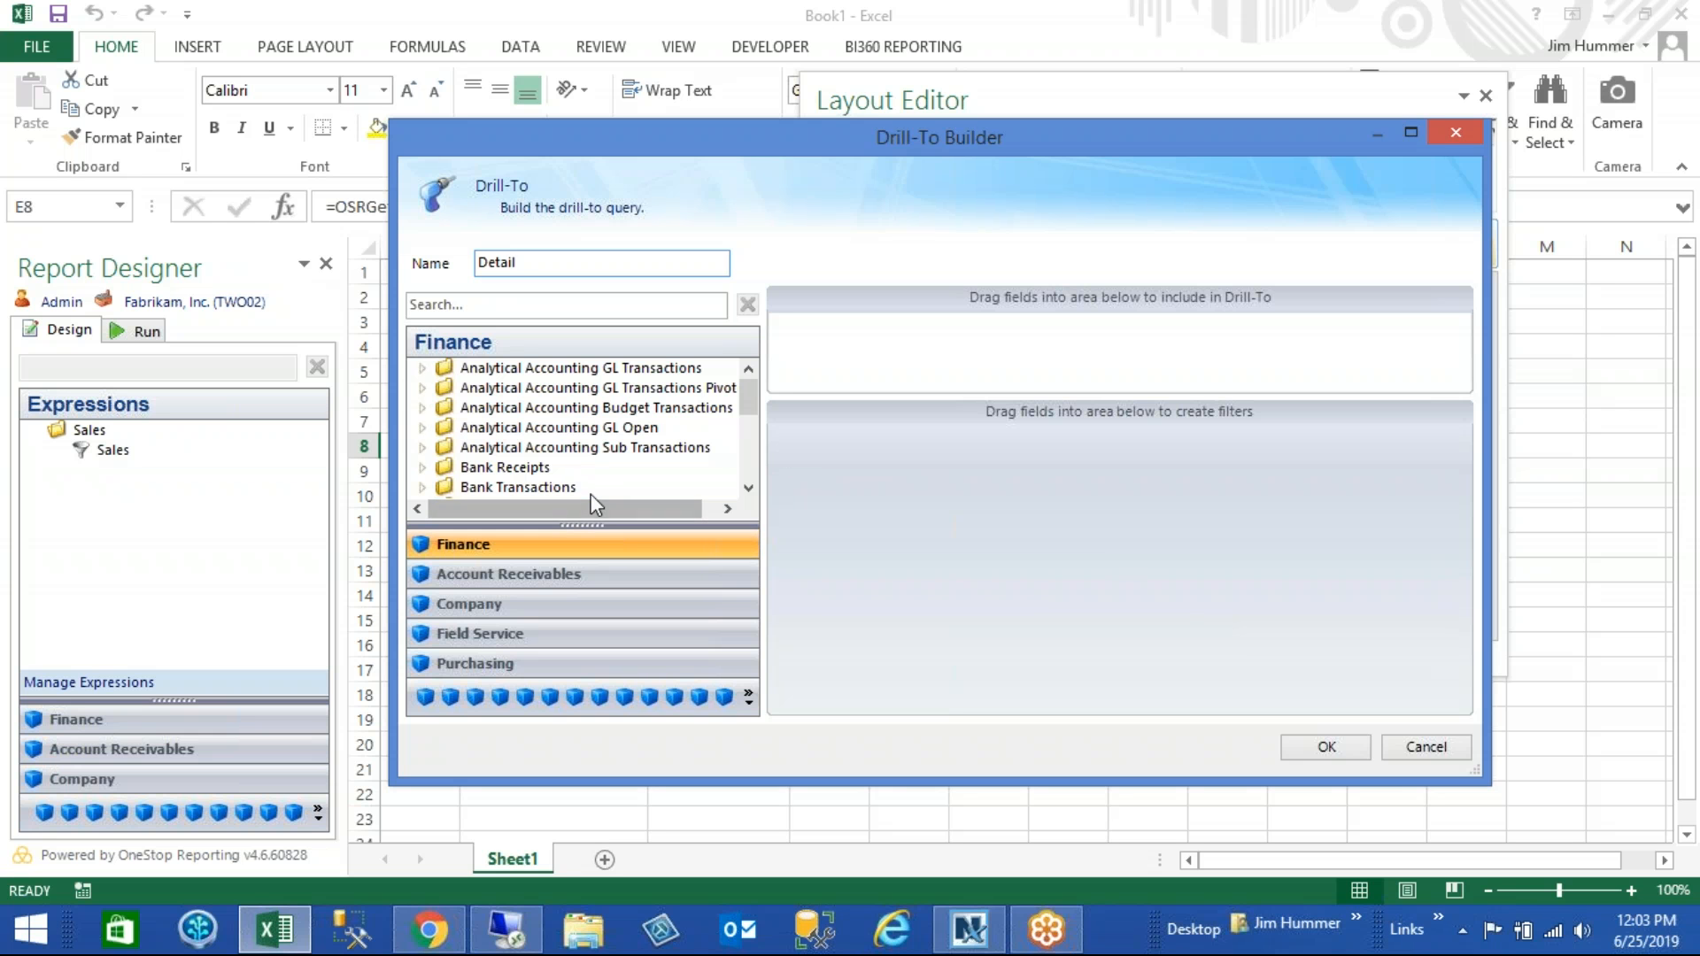
- Include the Account String and its Account Description from the Finance module's Actual Details in the Drill-To
{"action": "scroll", "coordinate": [747, 406], "scroll_direction": "down", "scroll_amount": 2}
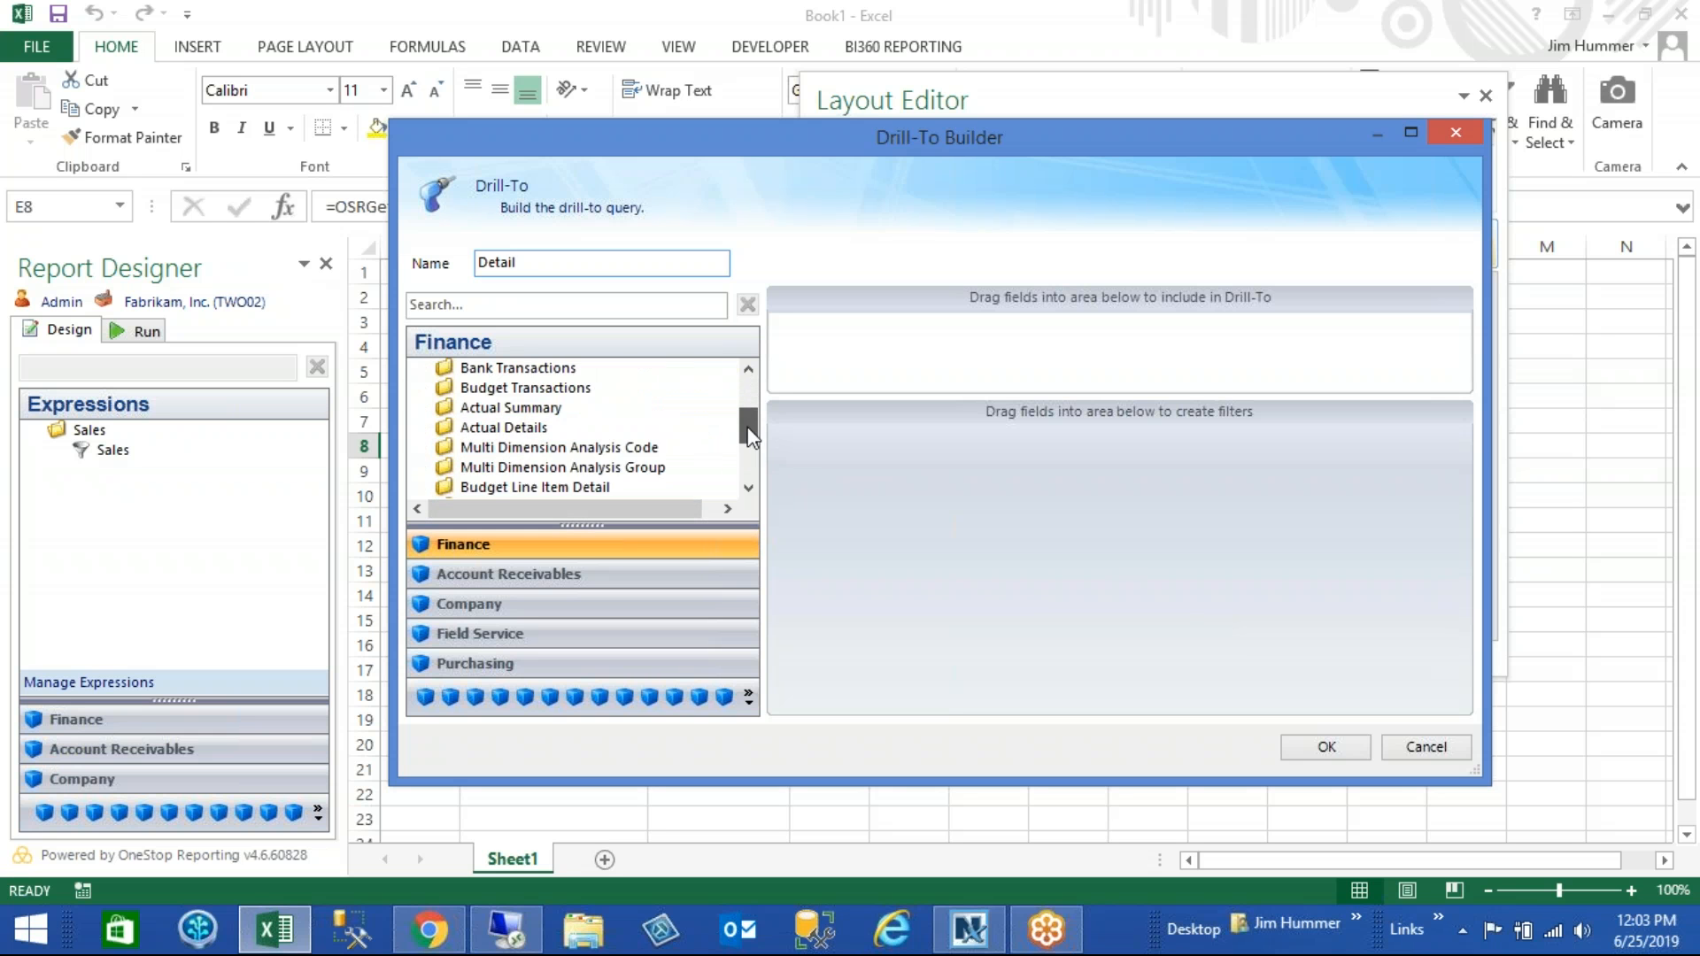
{"action": "left_click", "coordinate": [423, 428]}
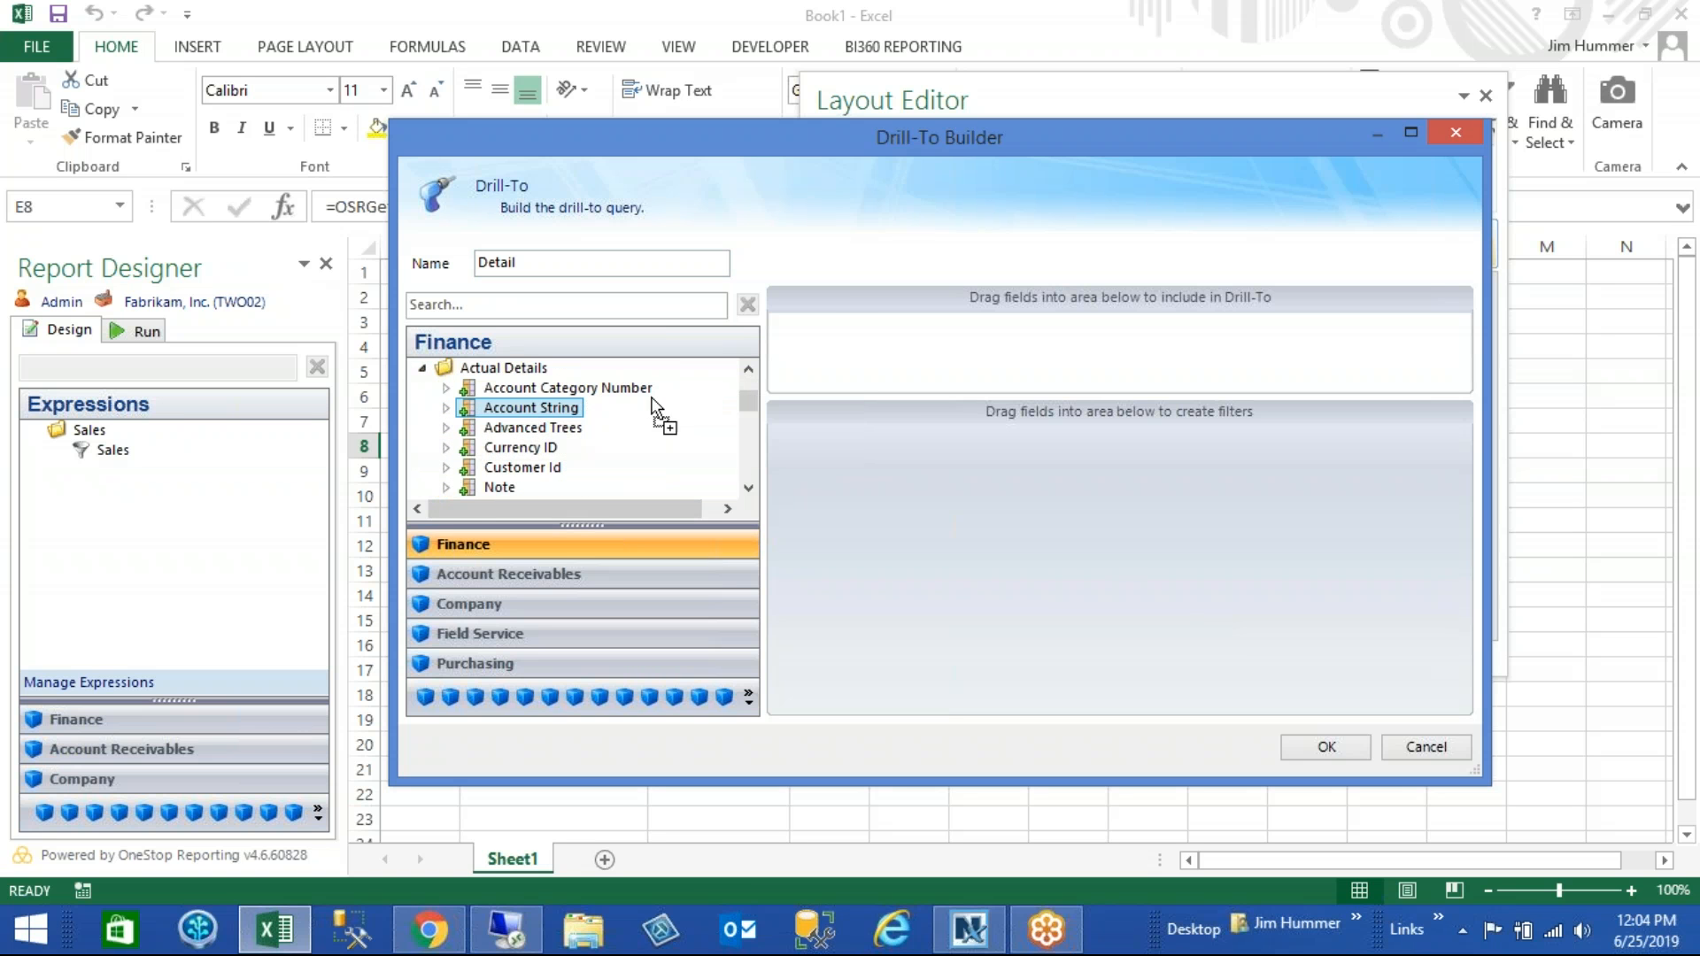
{"action": "left_click_drag", "start_coordinate": [710, 384], "coordinate": [823, 359]}
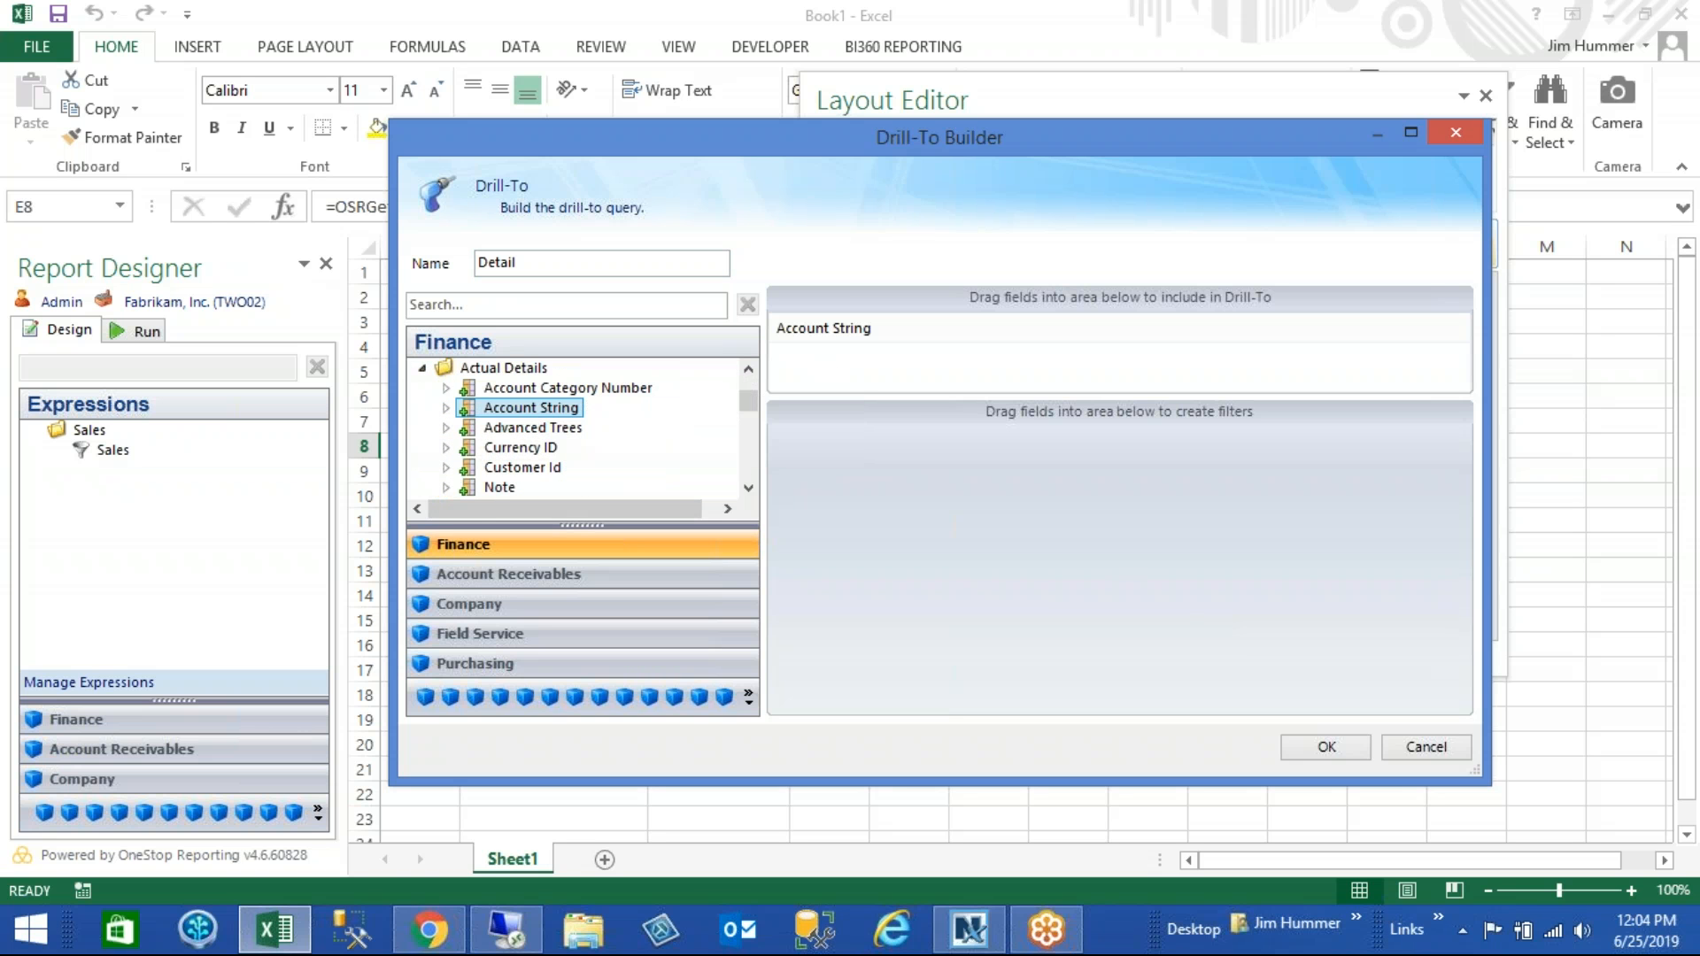
{"action": "left_click", "coordinate": [446, 409]}
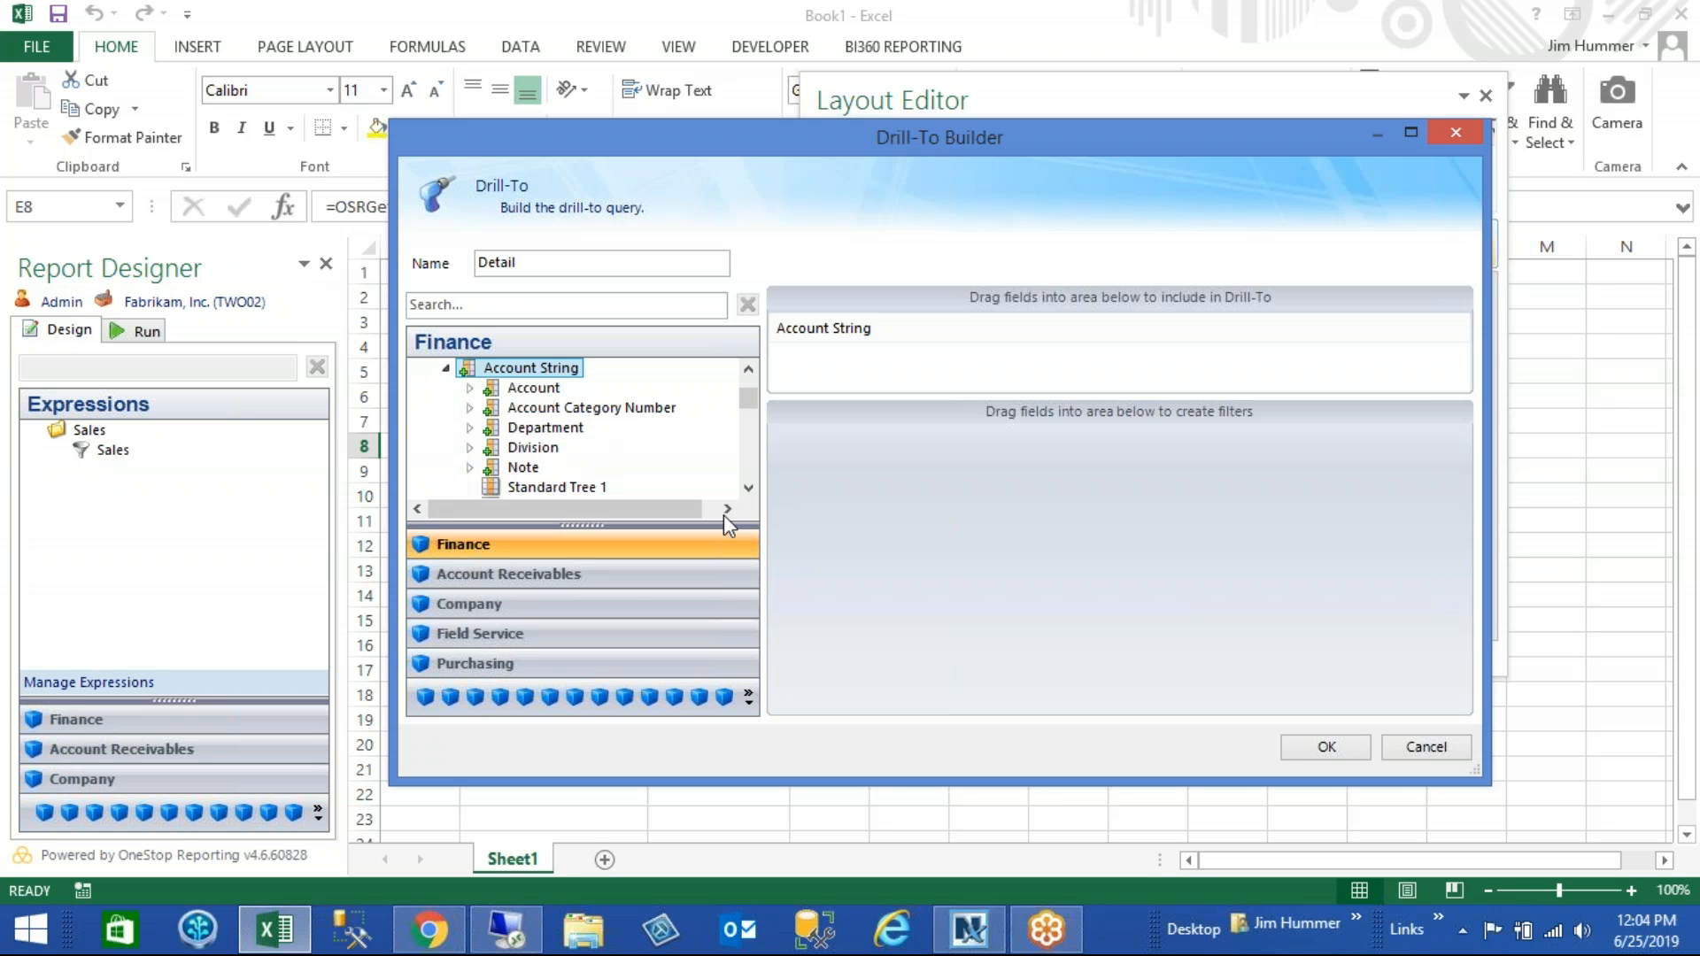
{"action": "scroll", "coordinate": [745, 501], "scroll_direction": "down", "scroll_amount": 2}
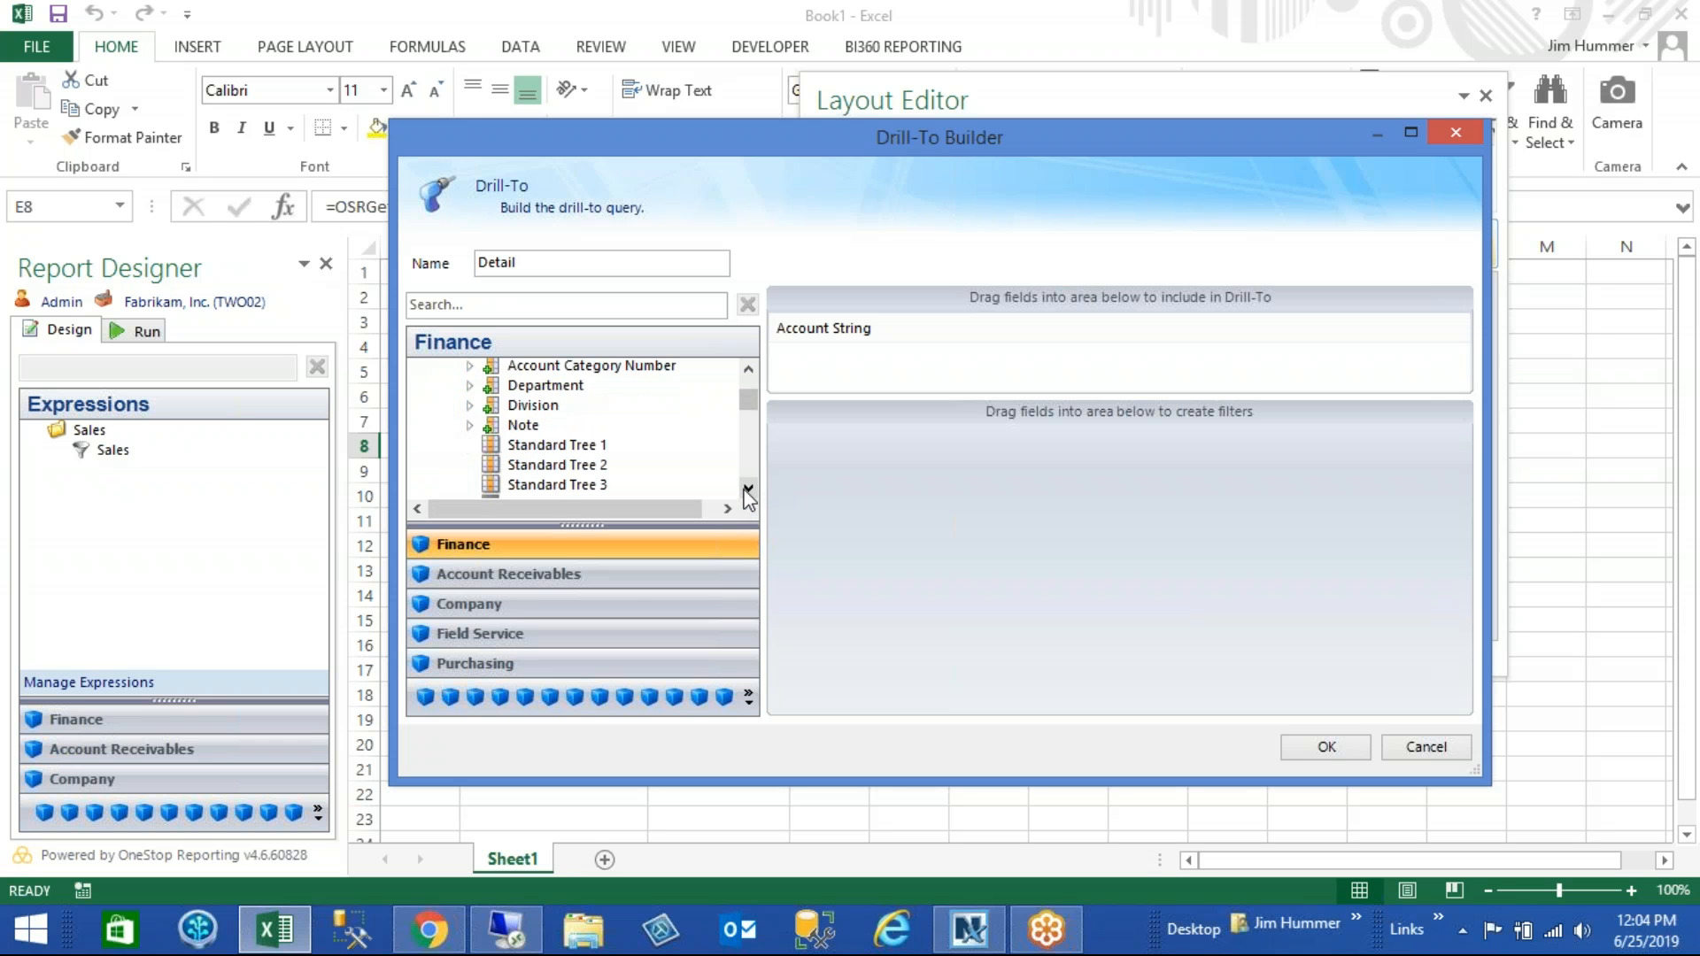
{"action": "left_click", "coordinate": [749, 490]}
{"action": "left_click_drag", "start_coordinate": [608, 448], "coordinate": [952, 332]}
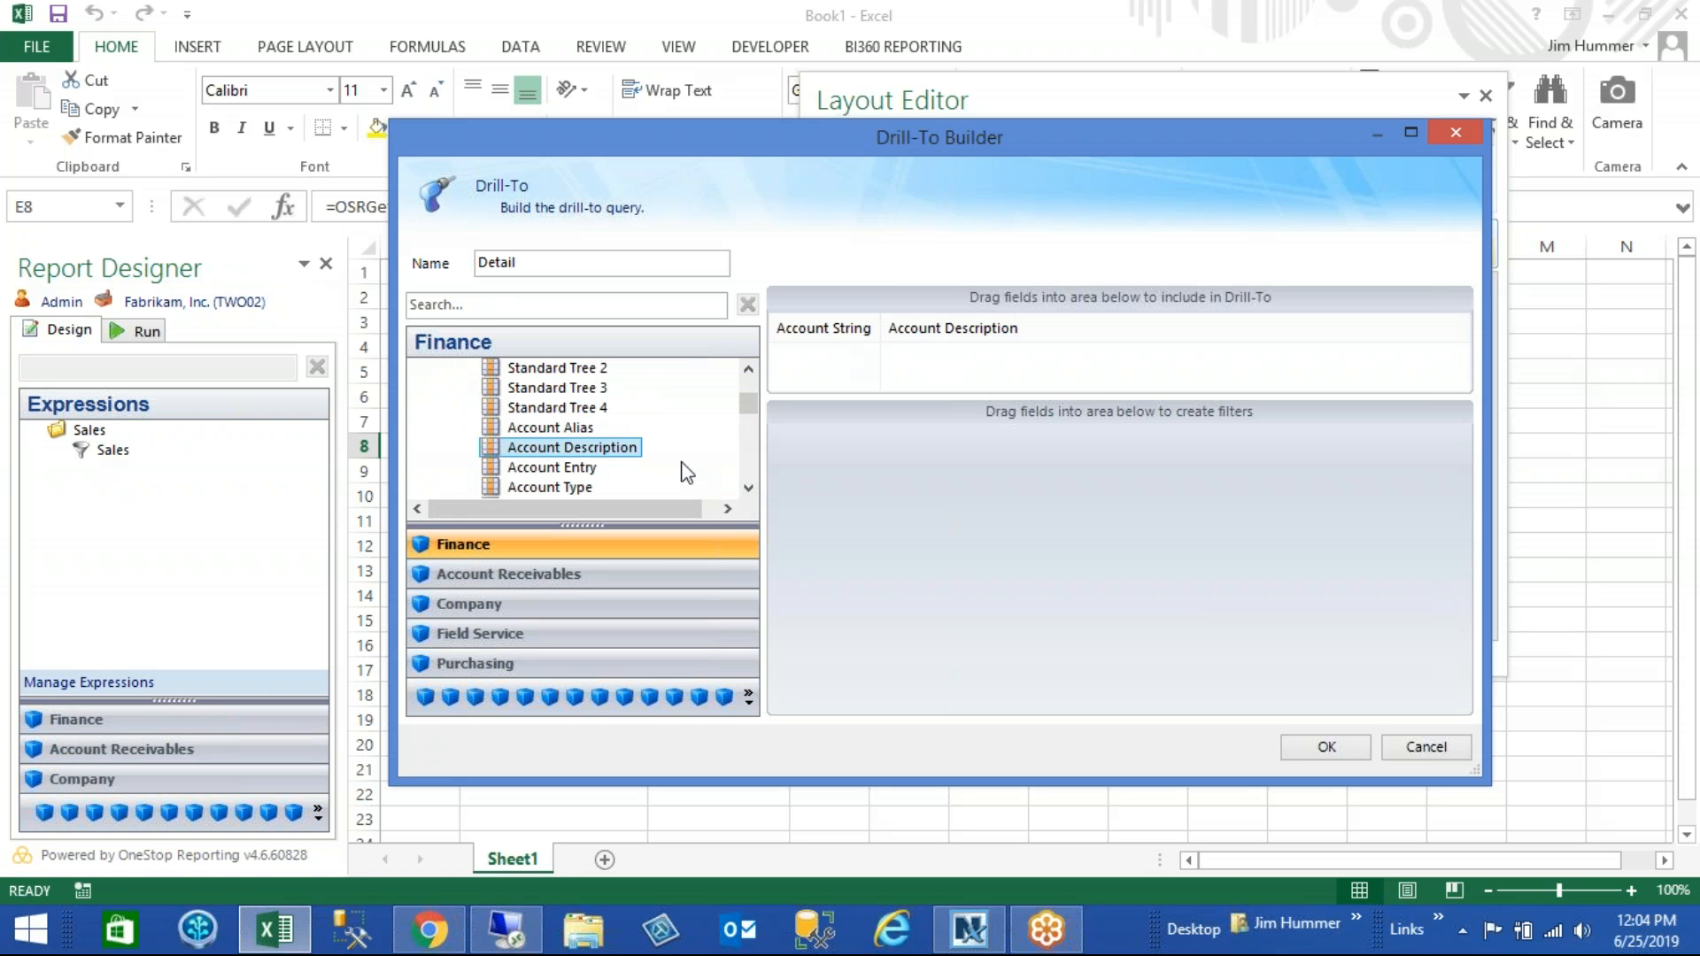
- Add the Journal Entry field from Actual Details as the third Drill-To column
{"action": "left_click", "coordinate": [752, 490]}
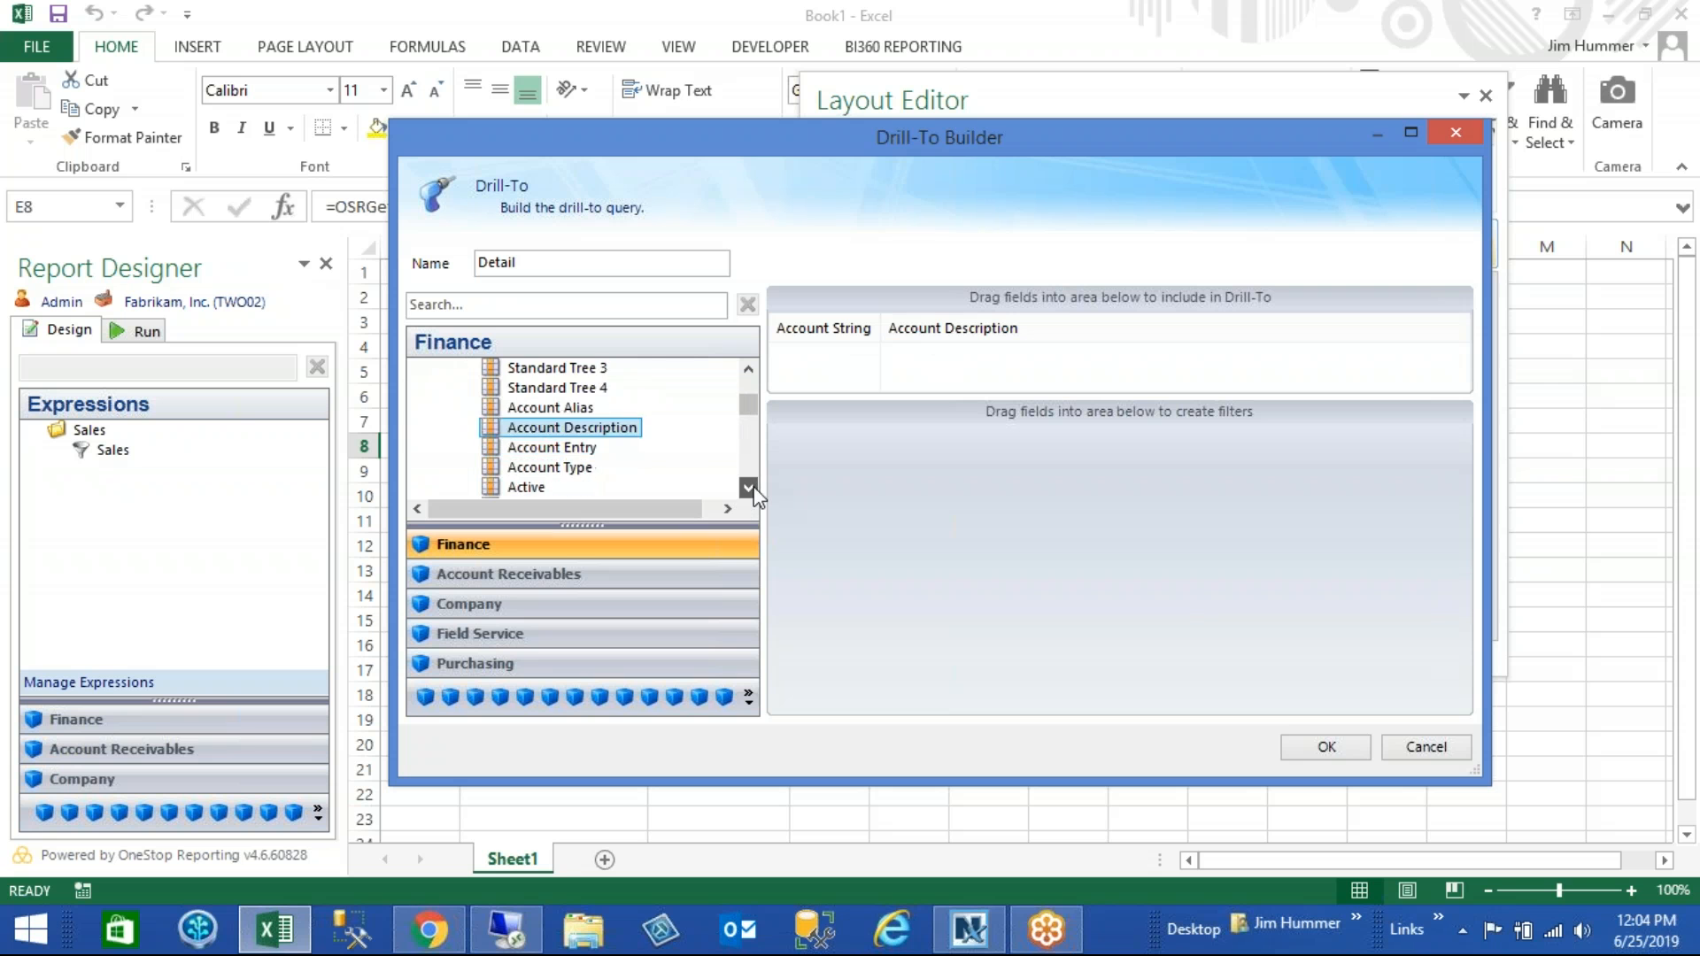
{"action": "mouse_move", "coordinate": [745, 412]}
{"action": "left_mouse_down"}
{"action": "mouse_move", "coordinate": [744, 378]}
{"action": "mouse_move", "coordinate": [749, 404]}
{"action": "left_mouse_up"}
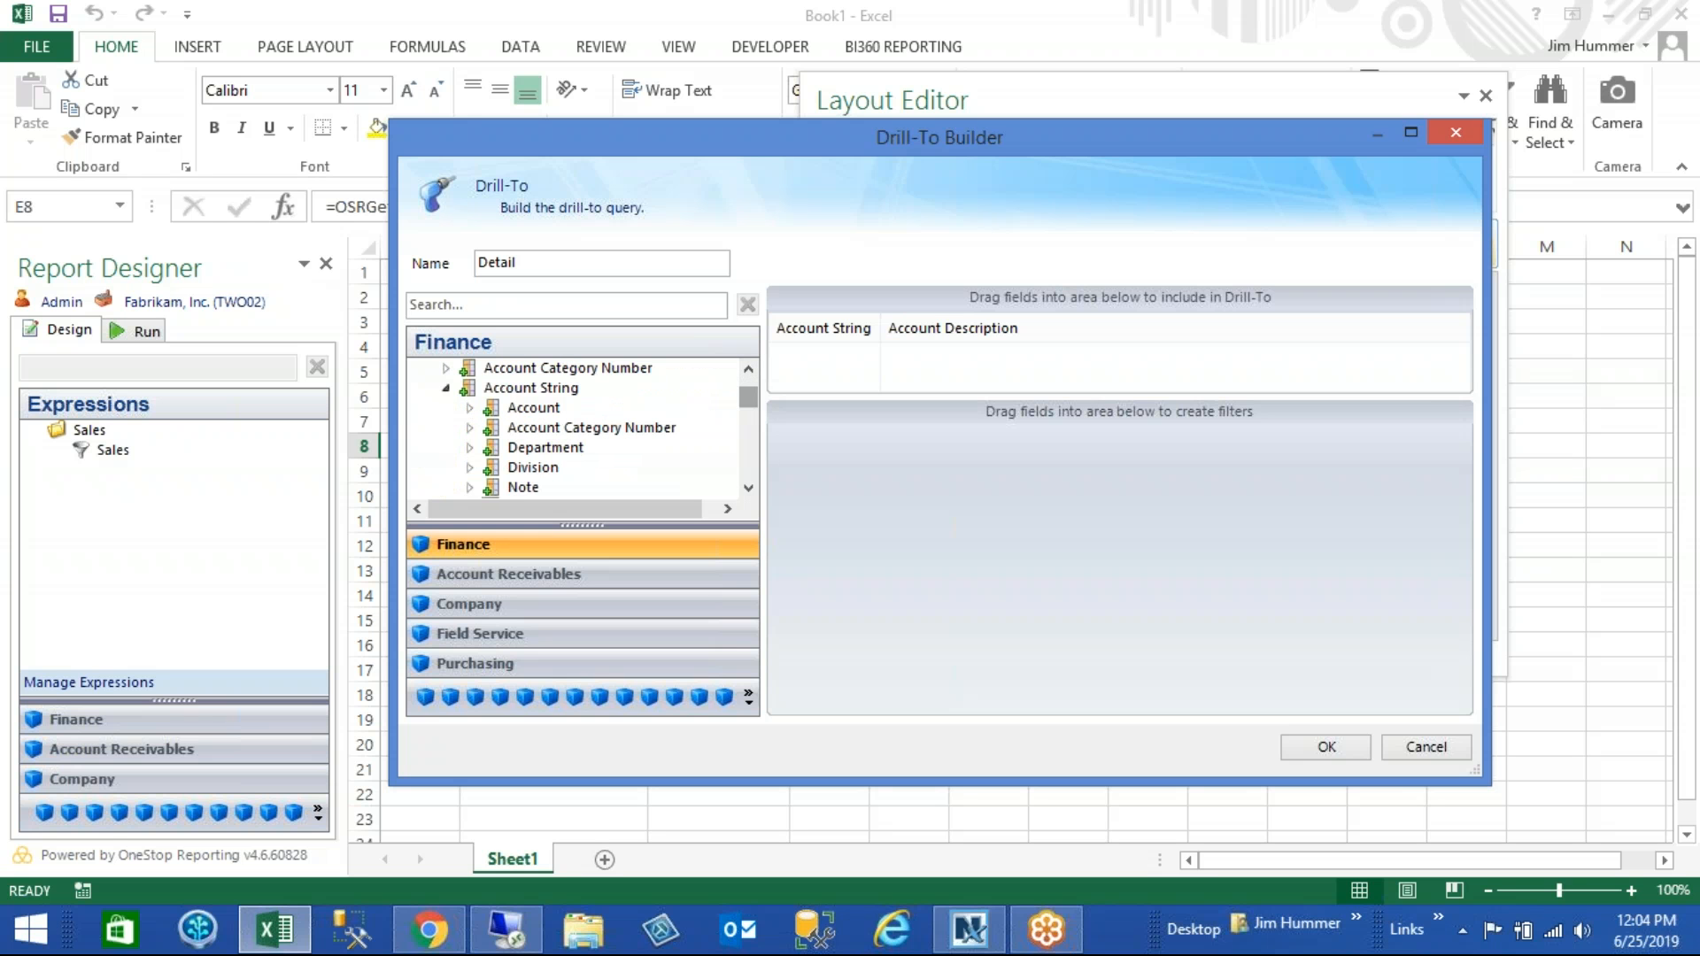
{"action": "left_click", "coordinate": [446, 388]}
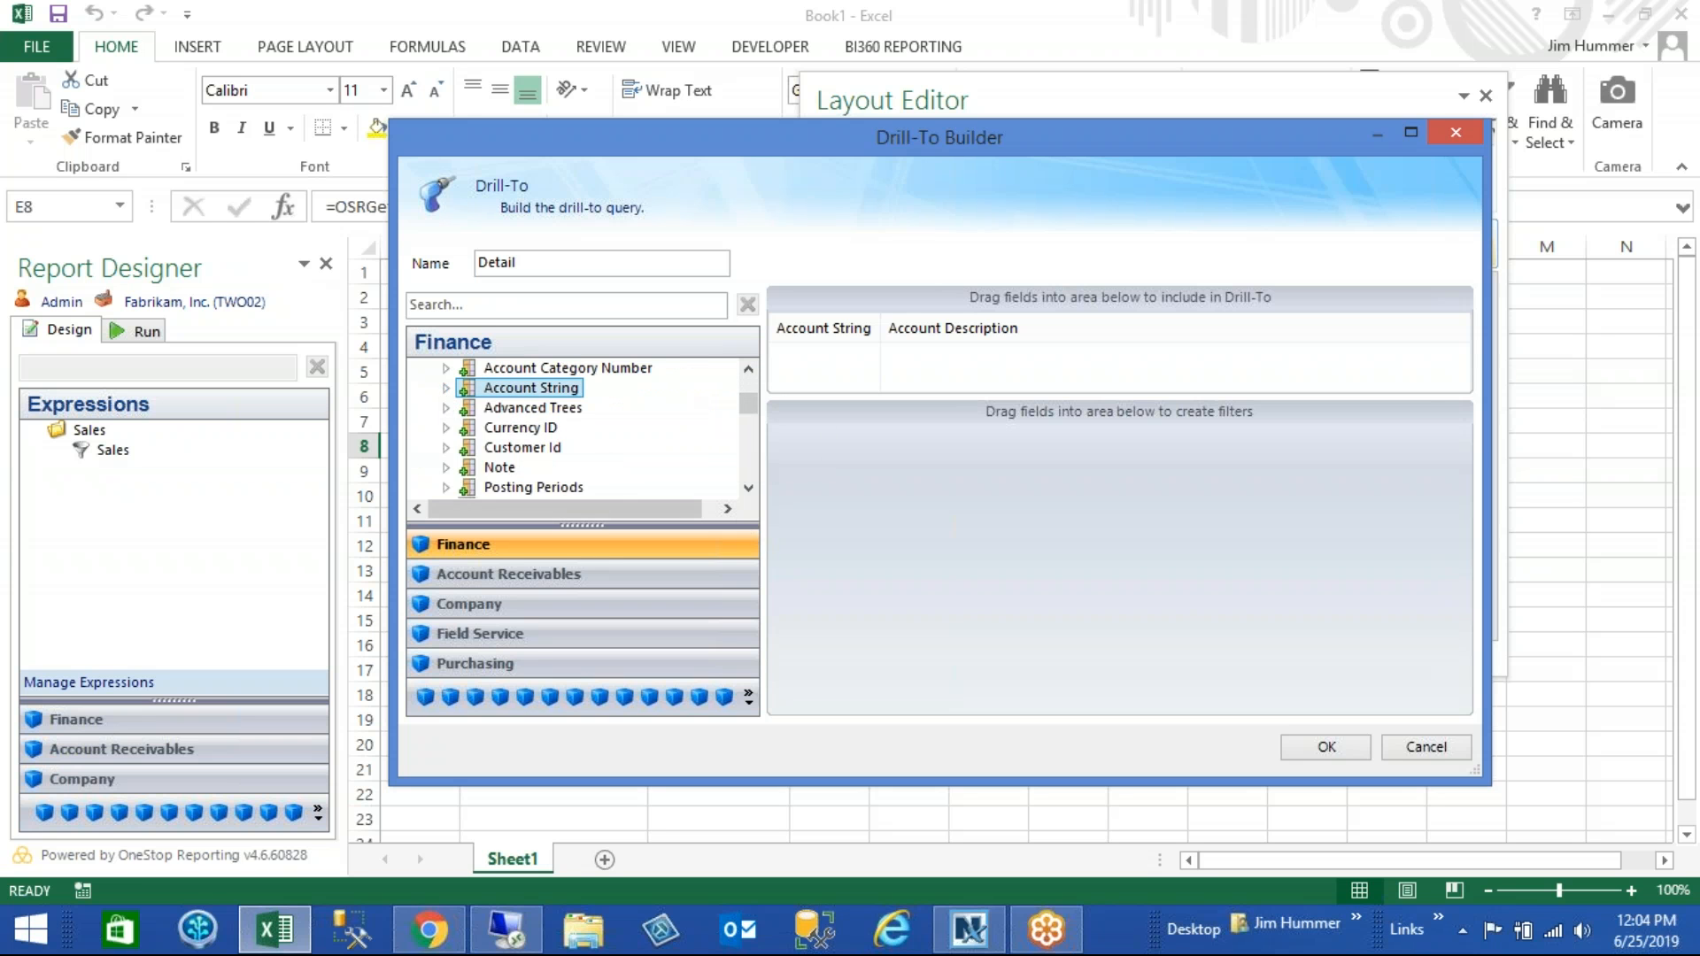
{"action": "left_click", "coordinate": [748, 489]}
{"action": "left_click", "coordinate": [748, 489]}
{"action": "left_click", "coordinate": [748, 489]}
{"action": "left_click", "coordinate": [748, 489]}
{"action": "left_click", "coordinate": [748, 489]}
{"action": "left_click", "coordinate": [748, 489]}
{"action": "left_click_drag", "start_coordinate": [524, 453], "coordinate": [1056, 341]}
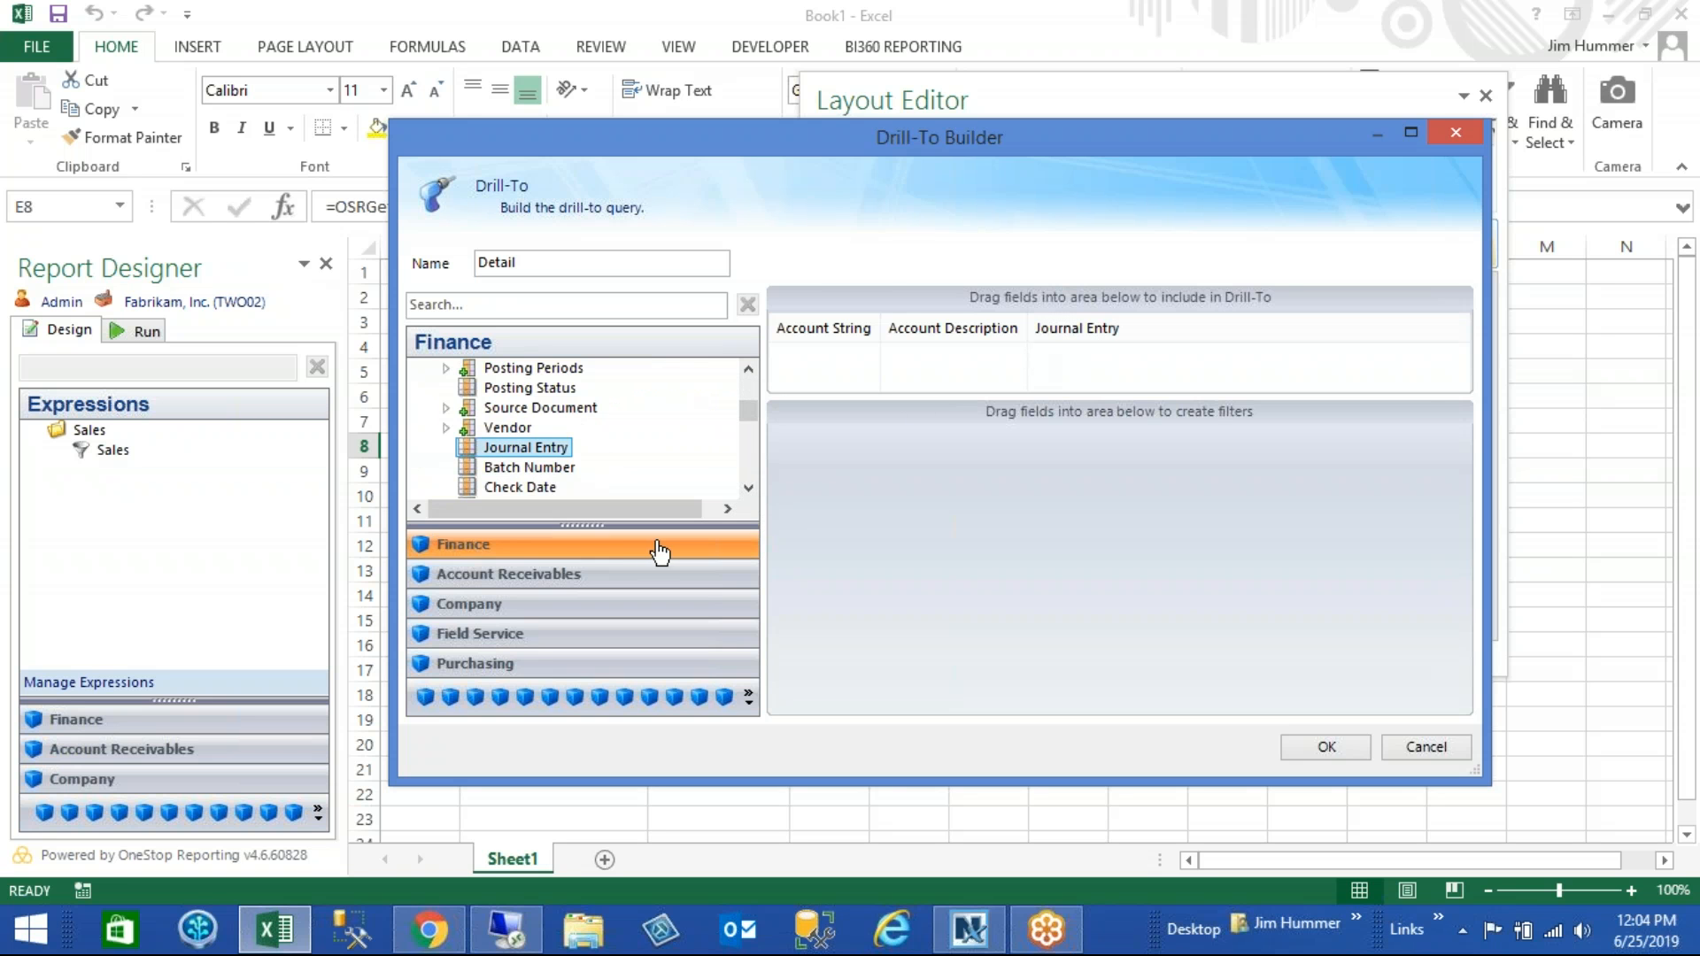
- Add the Description and Transaction Date fields from Actual Details after Journal Entry in the Drill-To
{"action": "left_click", "coordinate": [748, 489]}
{"action": "left_click", "coordinate": [749, 489]}
{"action": "left_click", "coordinate": [749, 489]}
{"action": "left_click", "coordinate": [748, 488]}
{"action": "left_click", "coordinate": [748, 488]}
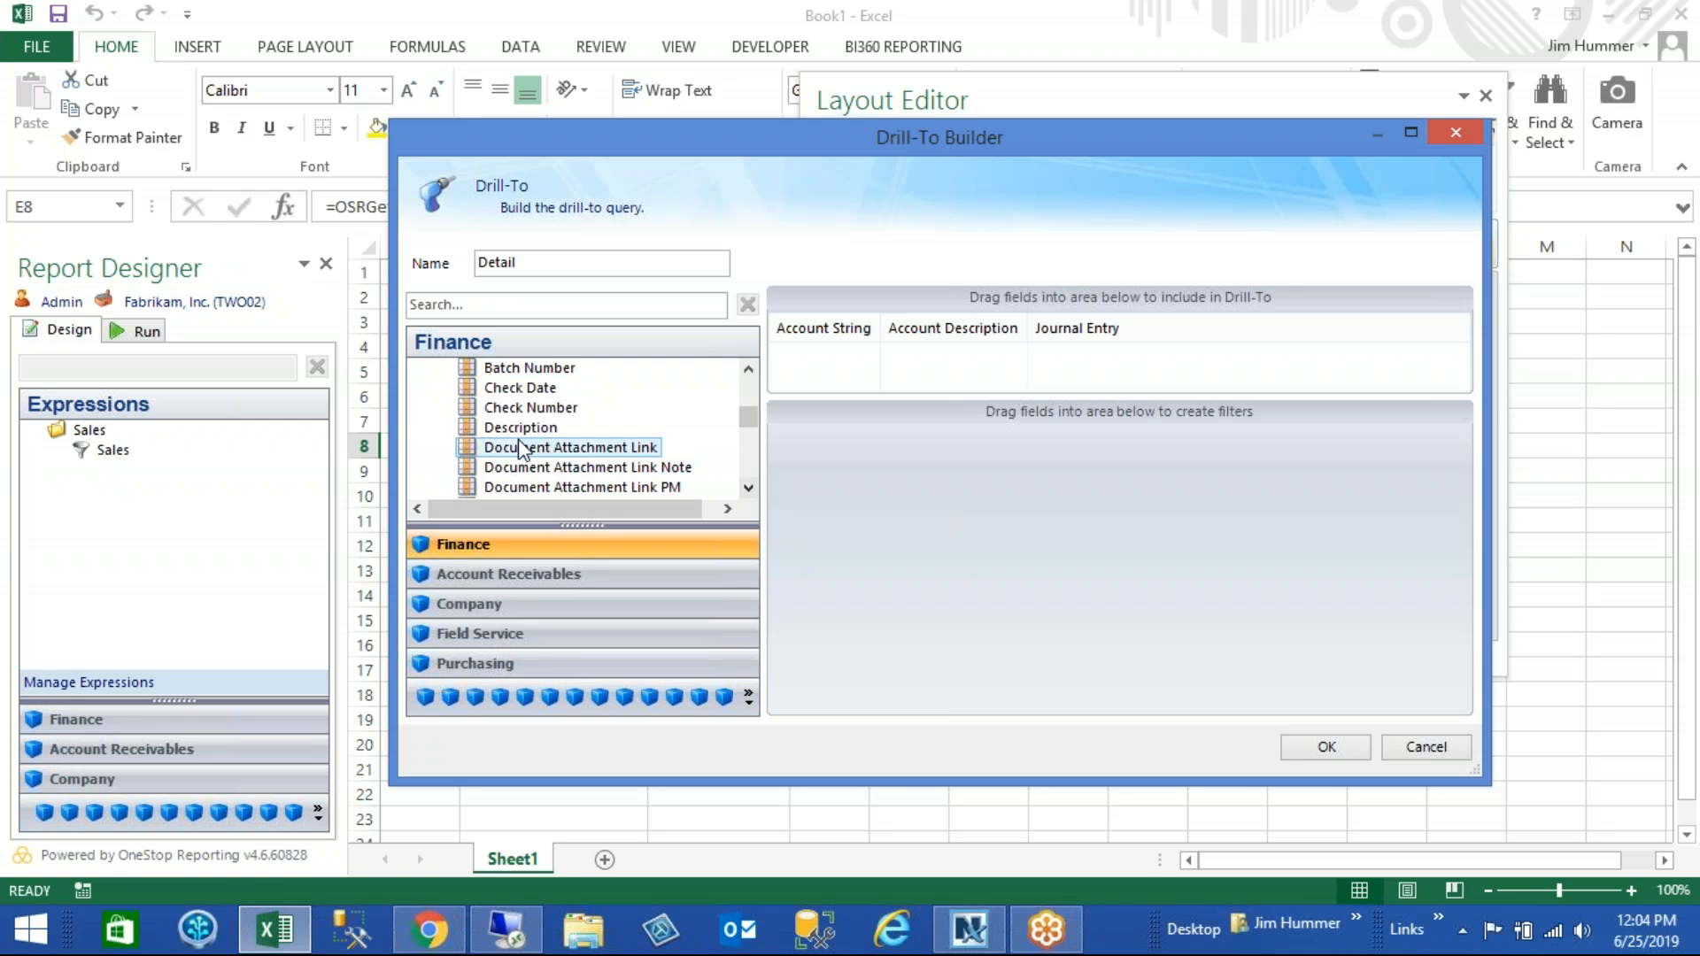
{"action": "left_click_drag", "start_coordinate": [517, 437], "coordinate": [1142, 343]}
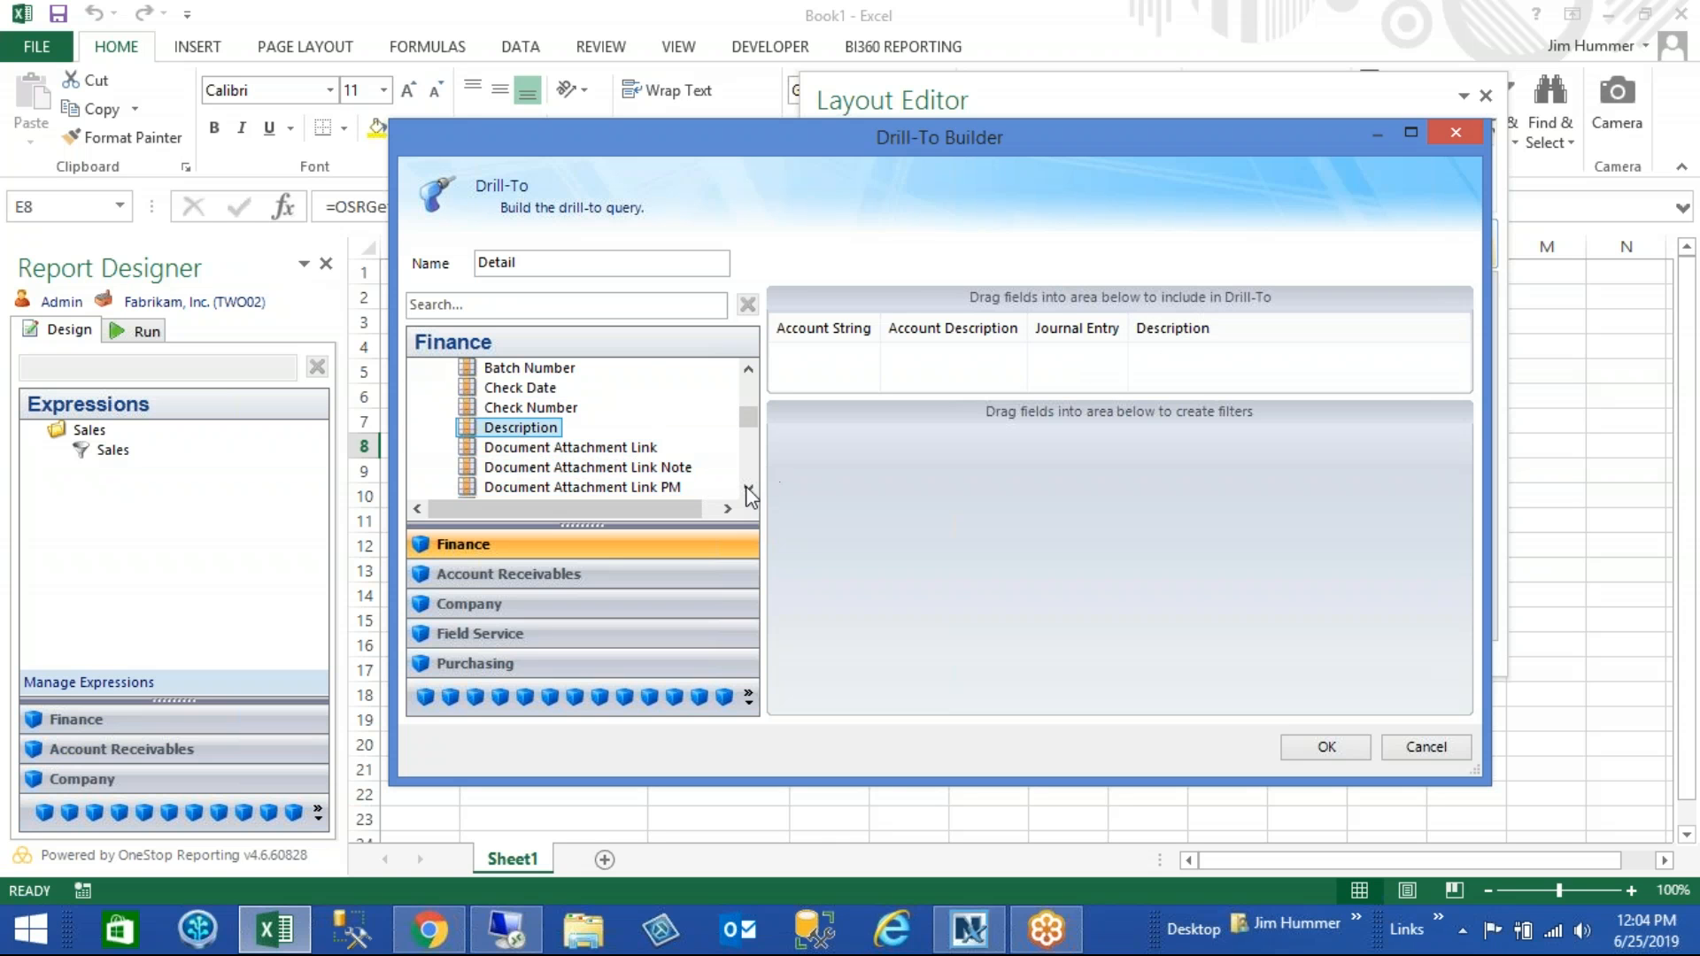
{"action": "left_click", "coordinate": [748, 489]}
{"action": "scroll", "coordinate": [748, 493], "scroll_direction": "down", "scroll_amount": 5}
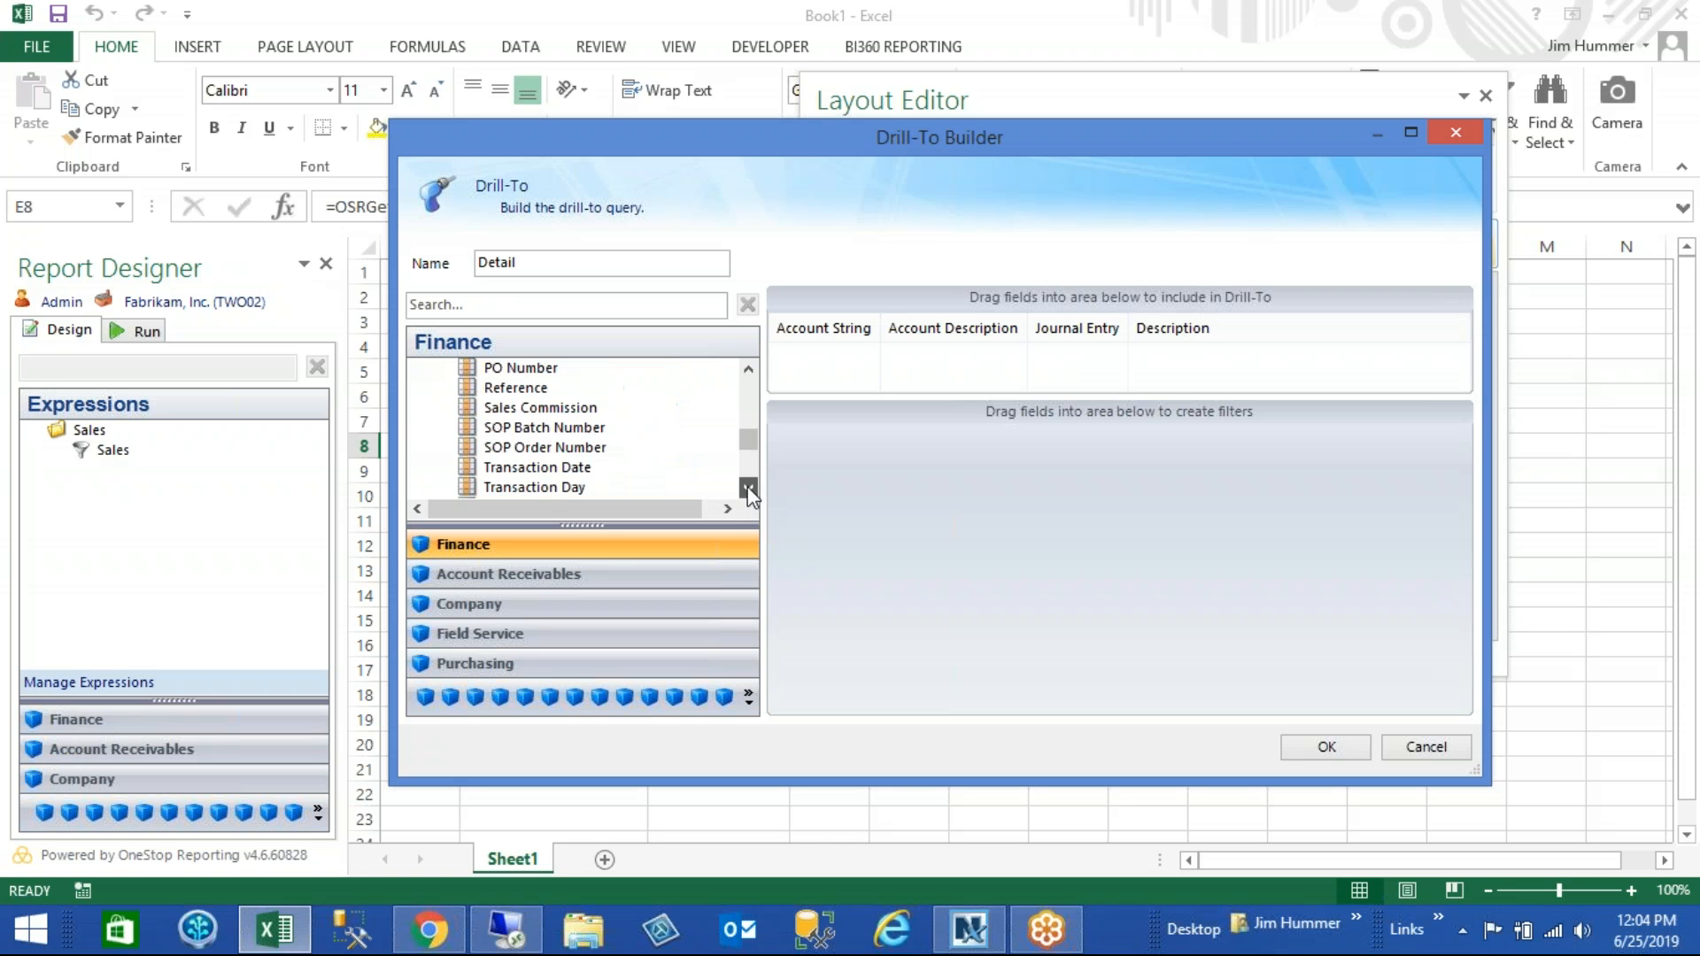
{"action": "left_click", "coordinate": [748, 489]}
{"action": "left_click", "coordinate": [537, 427]}
{"action": "left_click_drag", "start_coordinate": [537, 426], "coordinate": [1275, 352]}
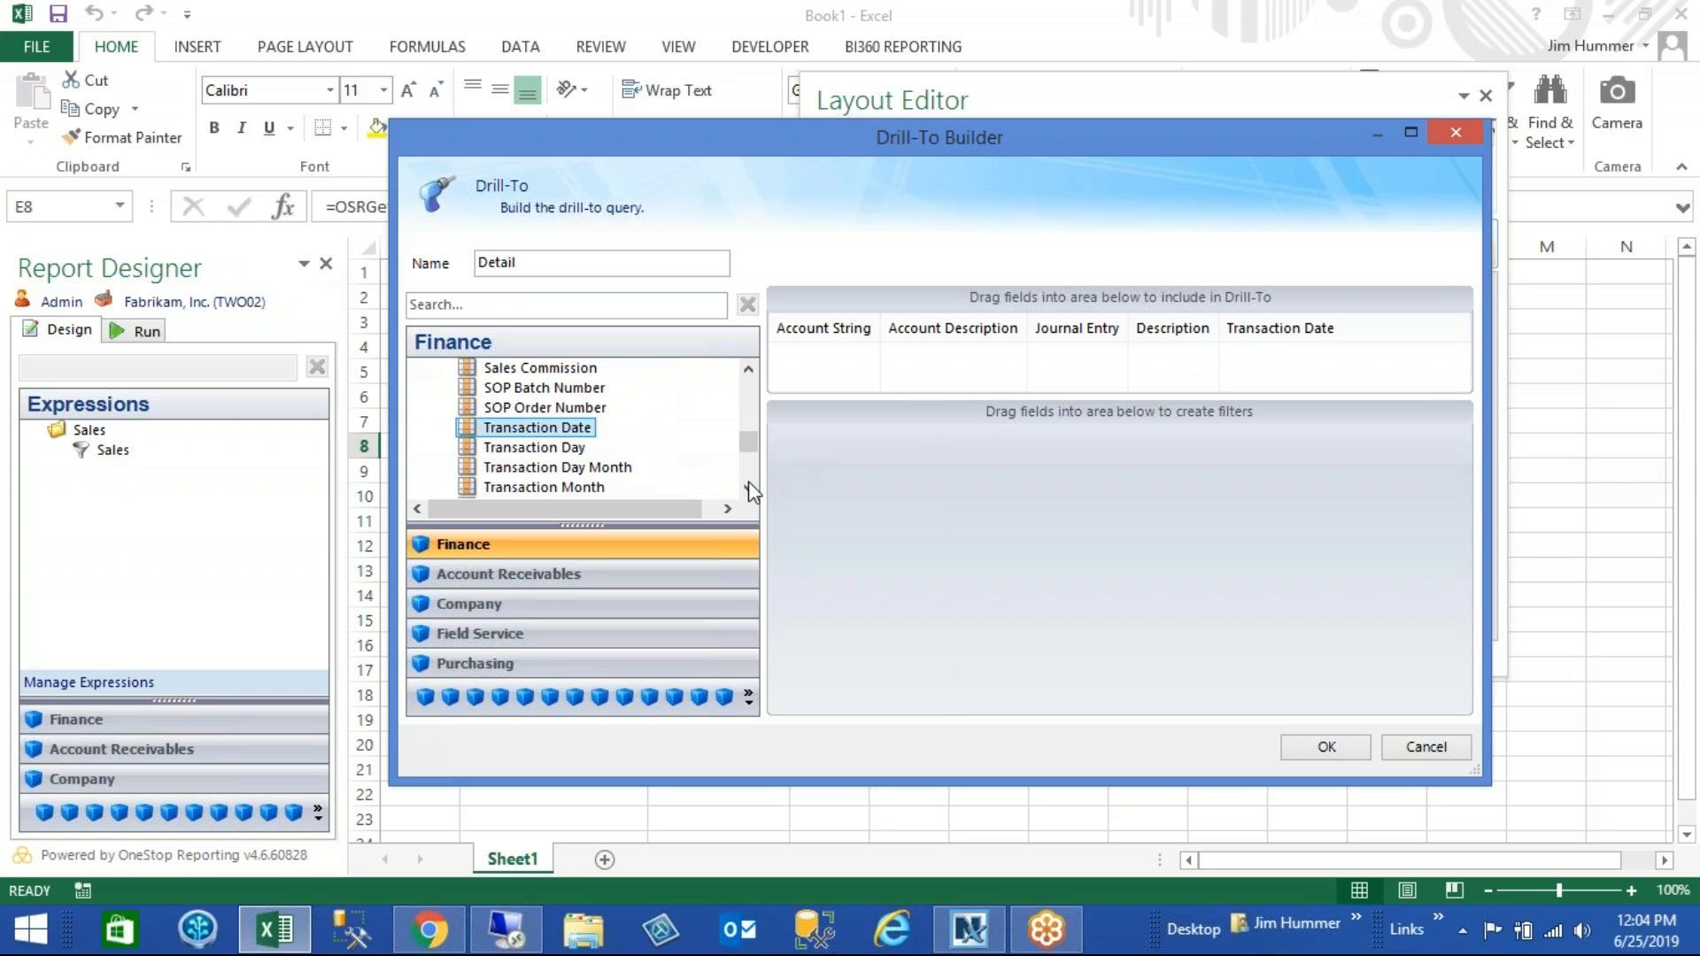
- Add the Amount field from Actual Details as the last Drill-To column
{"action": "left_click", "coordinate": [748, 486]}
{"action": "left_click", "coordinate": [748, 486]}
{"action": "left_click", "coordinate": [748, 486]}
{"action": "left_click", "coordinate": [748, 486]}
{"action": "left_click", "coordinate": [748, 486]}
{"action": "left_click", "coordinate": [748, 486]}
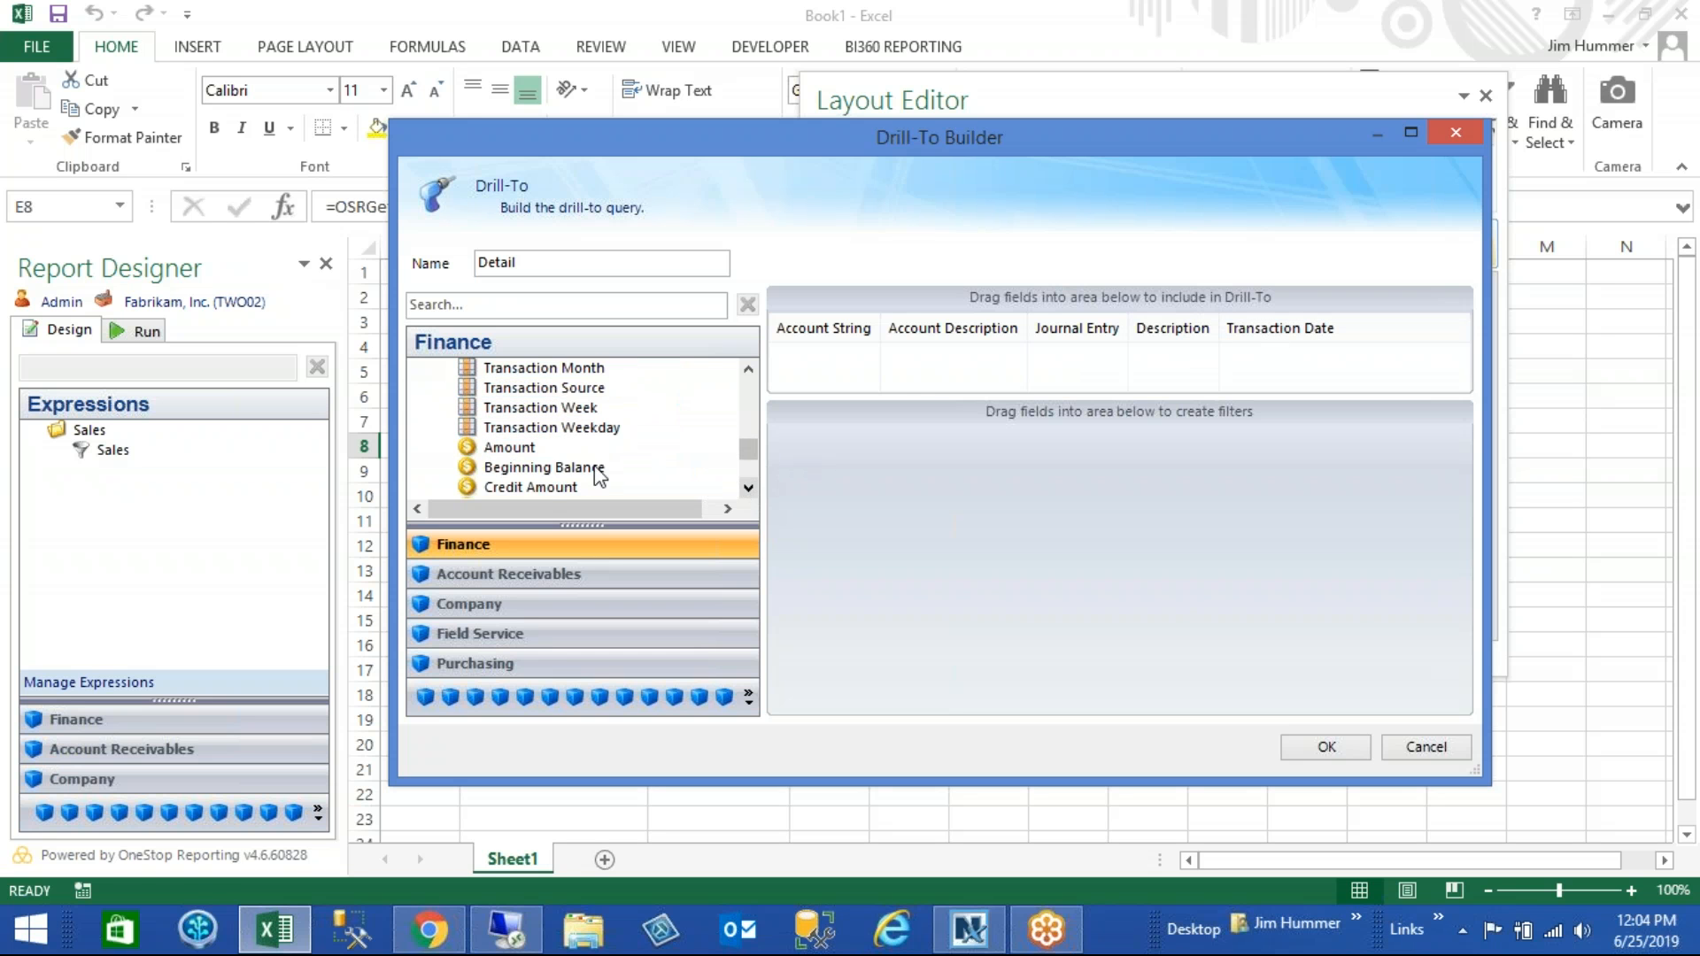
{"action": "left_click_drag", "start_coordinate": [509, 447], "coordinate": [1377, 340]}
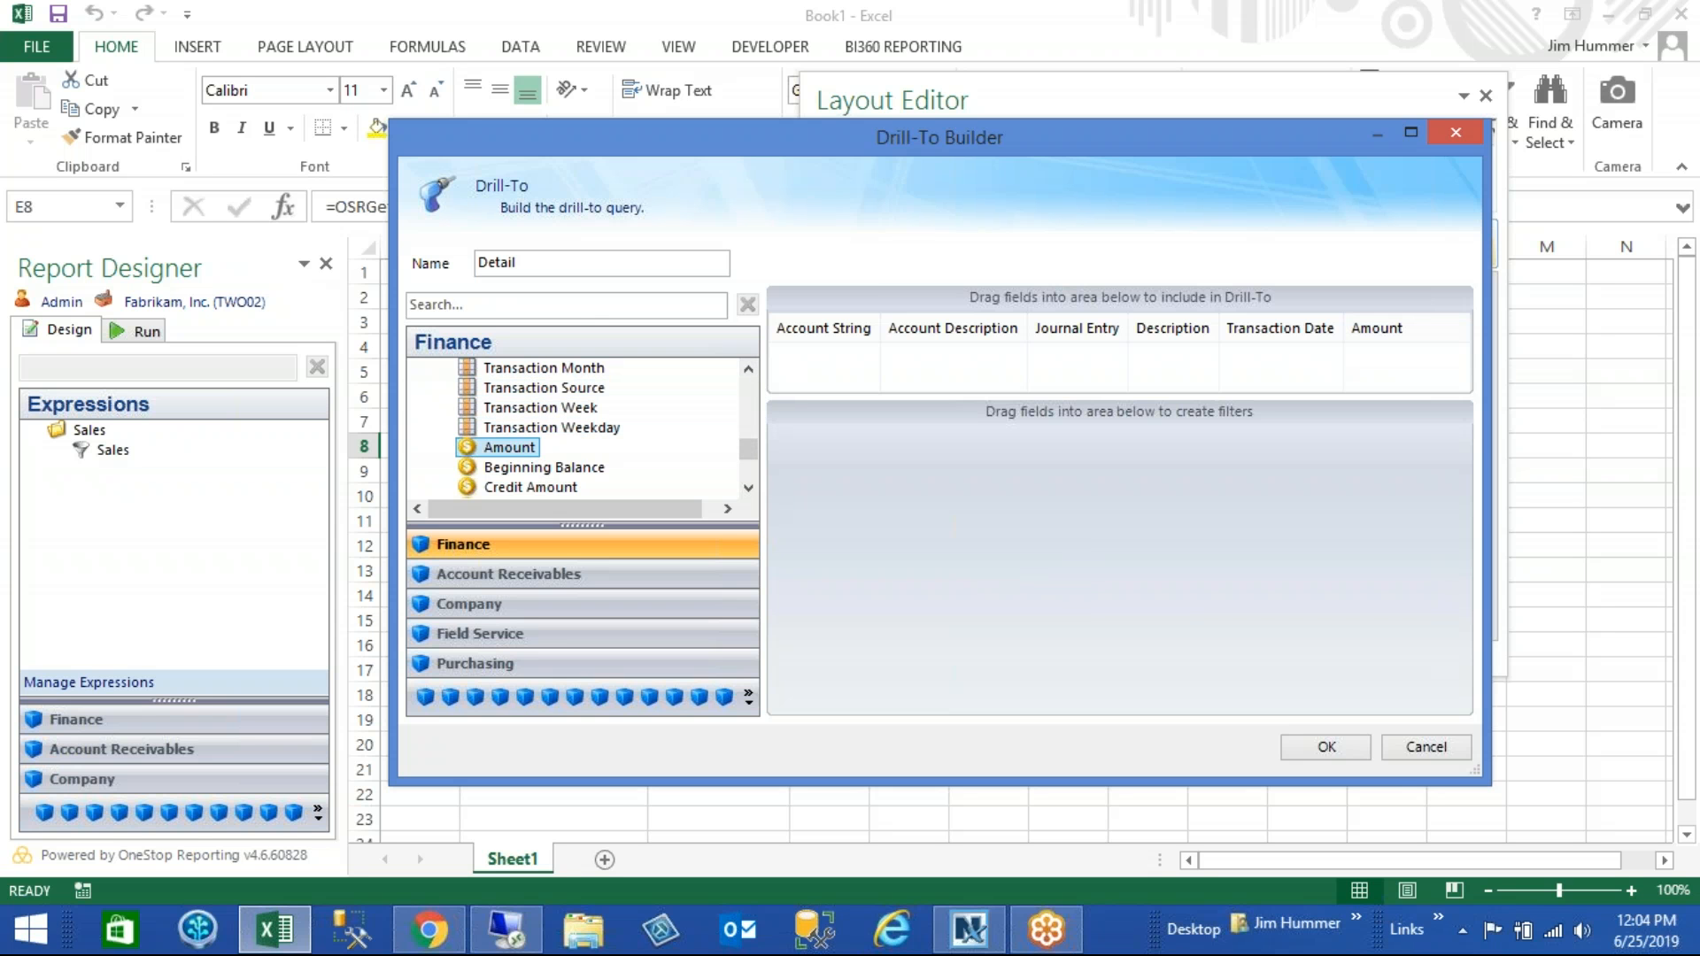
- Add a filter on the Account String from the Finance module's Actual Details to the Detail Drill-To
{"action": "left_click_drag", "start_coordinate": [751, 452], "coordinate": [741, 379]}
{"action": "left_click_drag", "start_coordinate": [656, 526], "coordinate": [656, 593]}
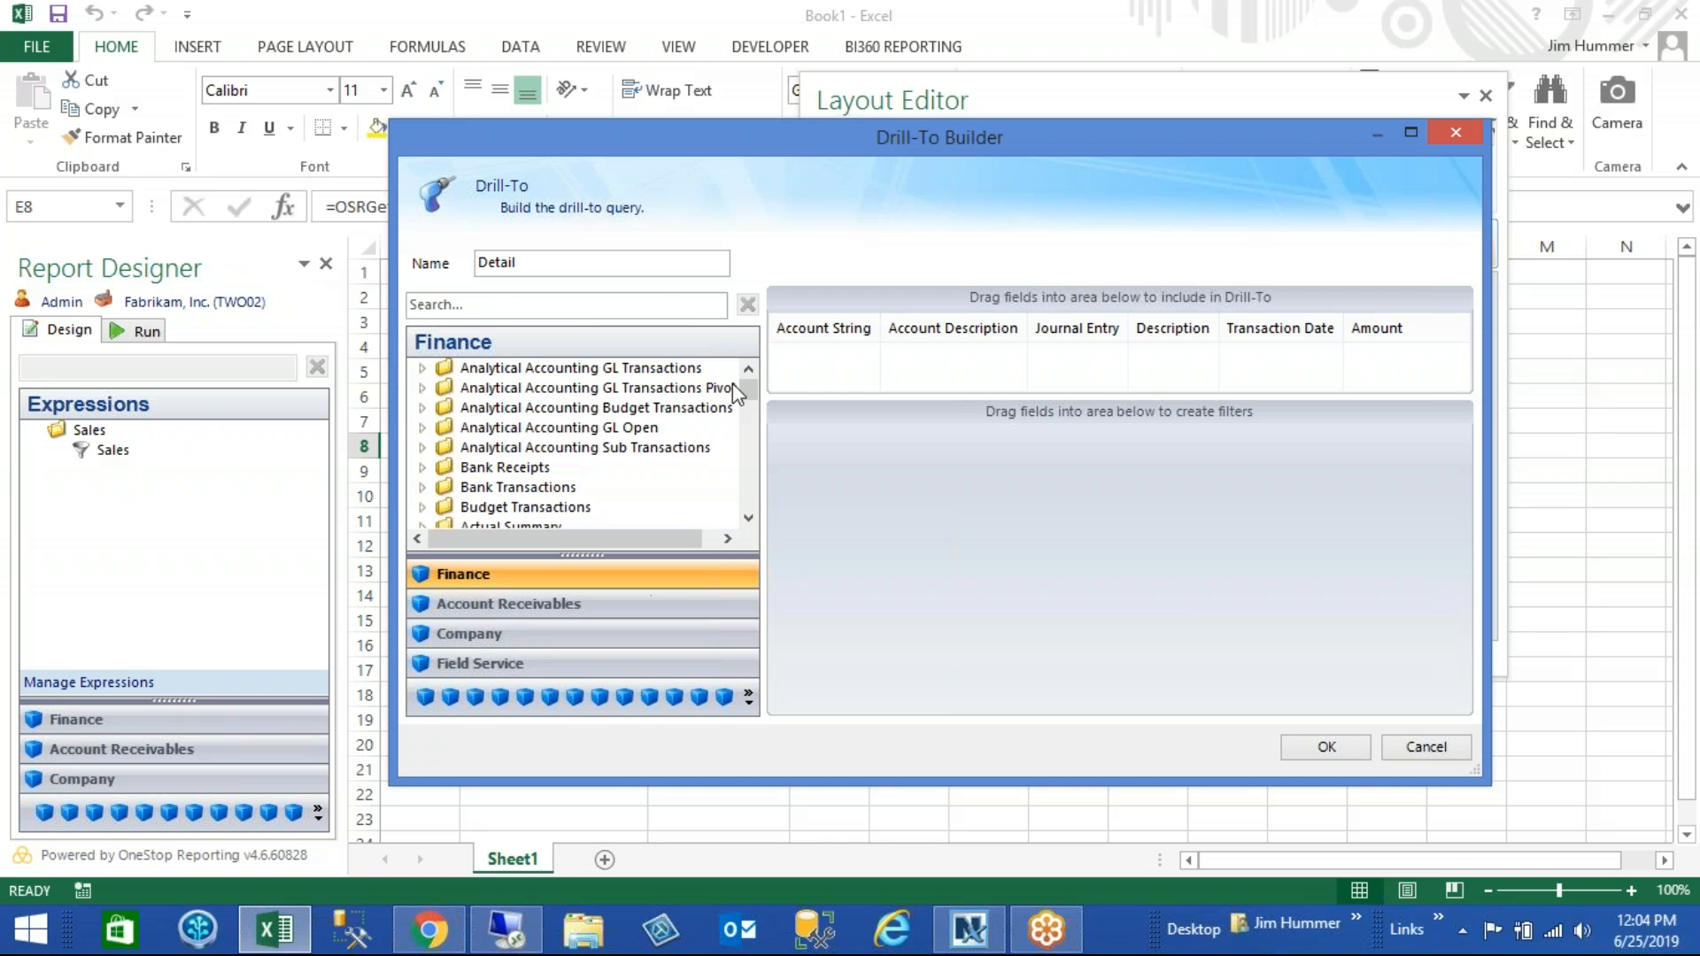
{"action": "left_click_drag", "start_coordinate": [751, 390], "coordinate": [751, 405]}
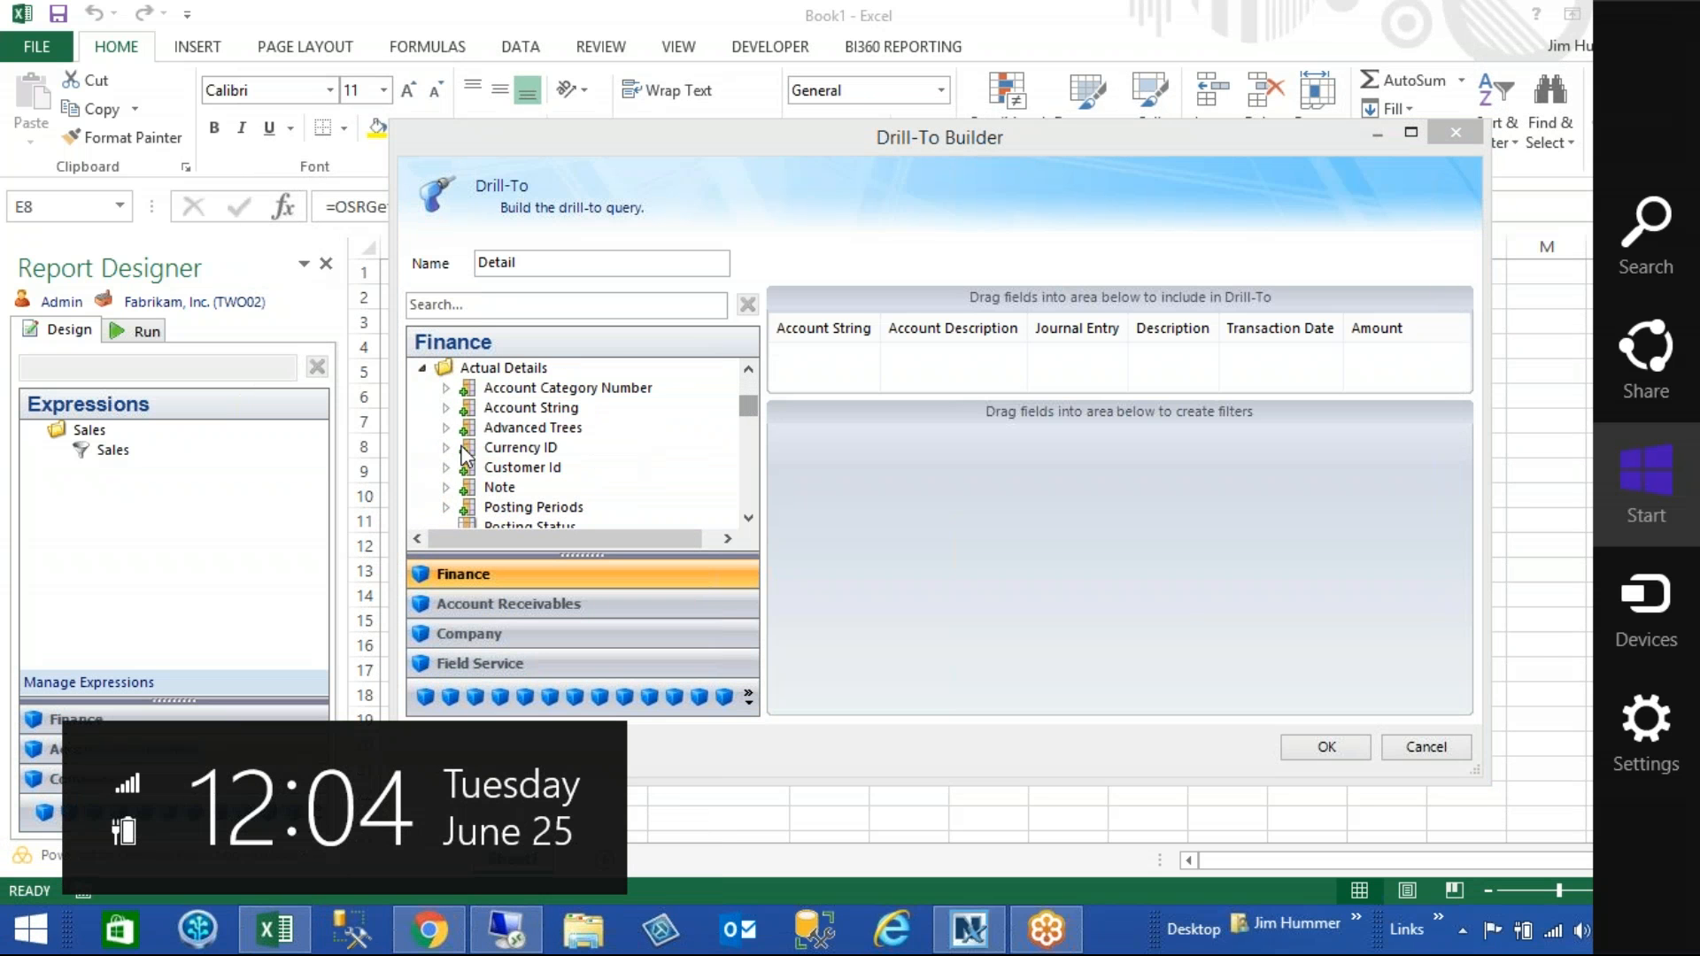
{"action": "left_click", "coordinate": [446, 409]}
{"action": "left_click", "coordinate": [447, 409]}
{"action": "left_click_drag", "start_coordinate": [534, 388], "coordinate": [898, 530]}
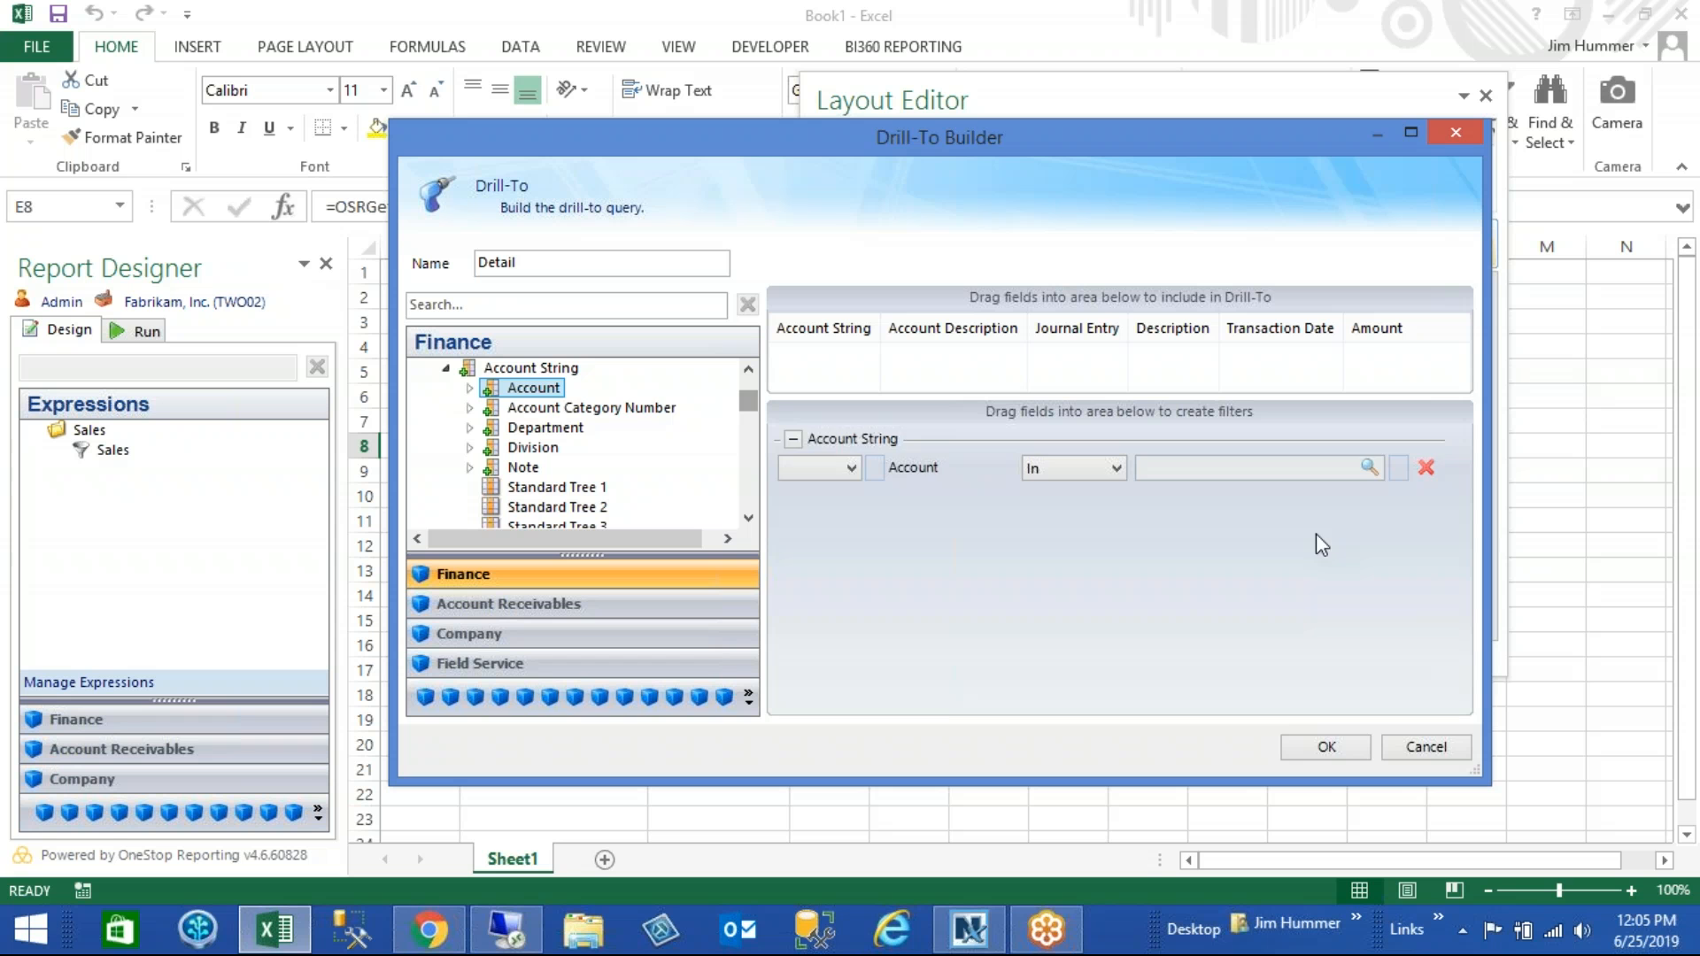
{"action": "left_click", "coordinate": [1425, 469]}
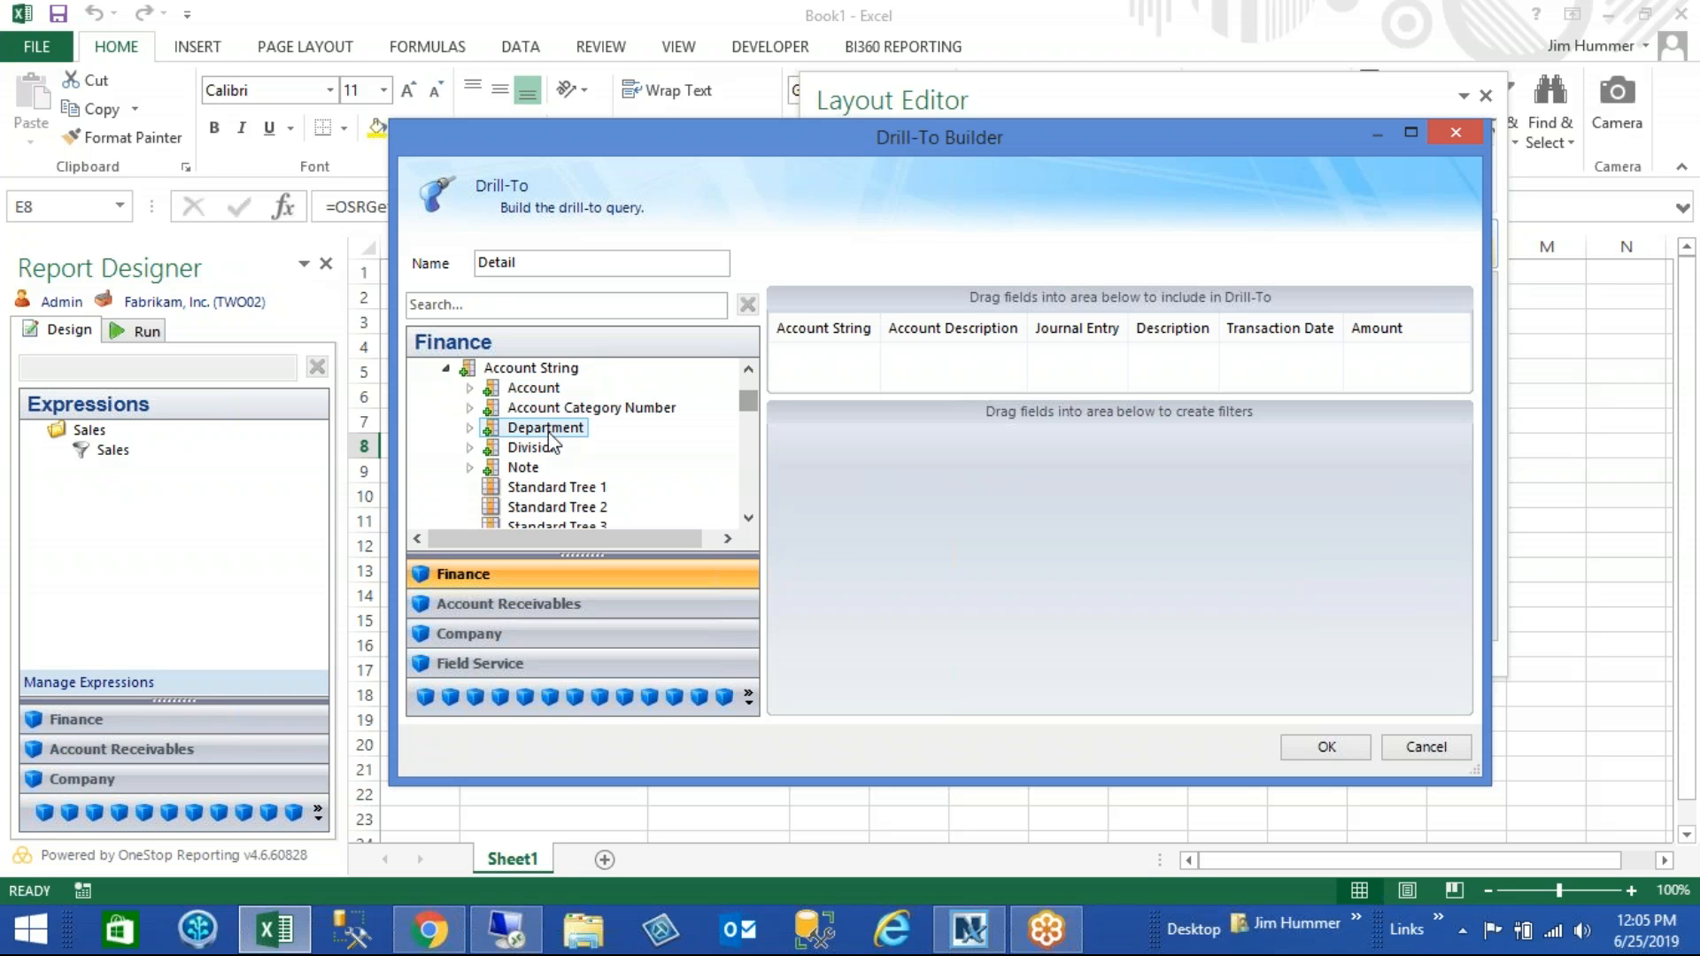
{"action": "left_click_drag", "start_coordinate": [546, 376], "coordinate": [907, 527]}
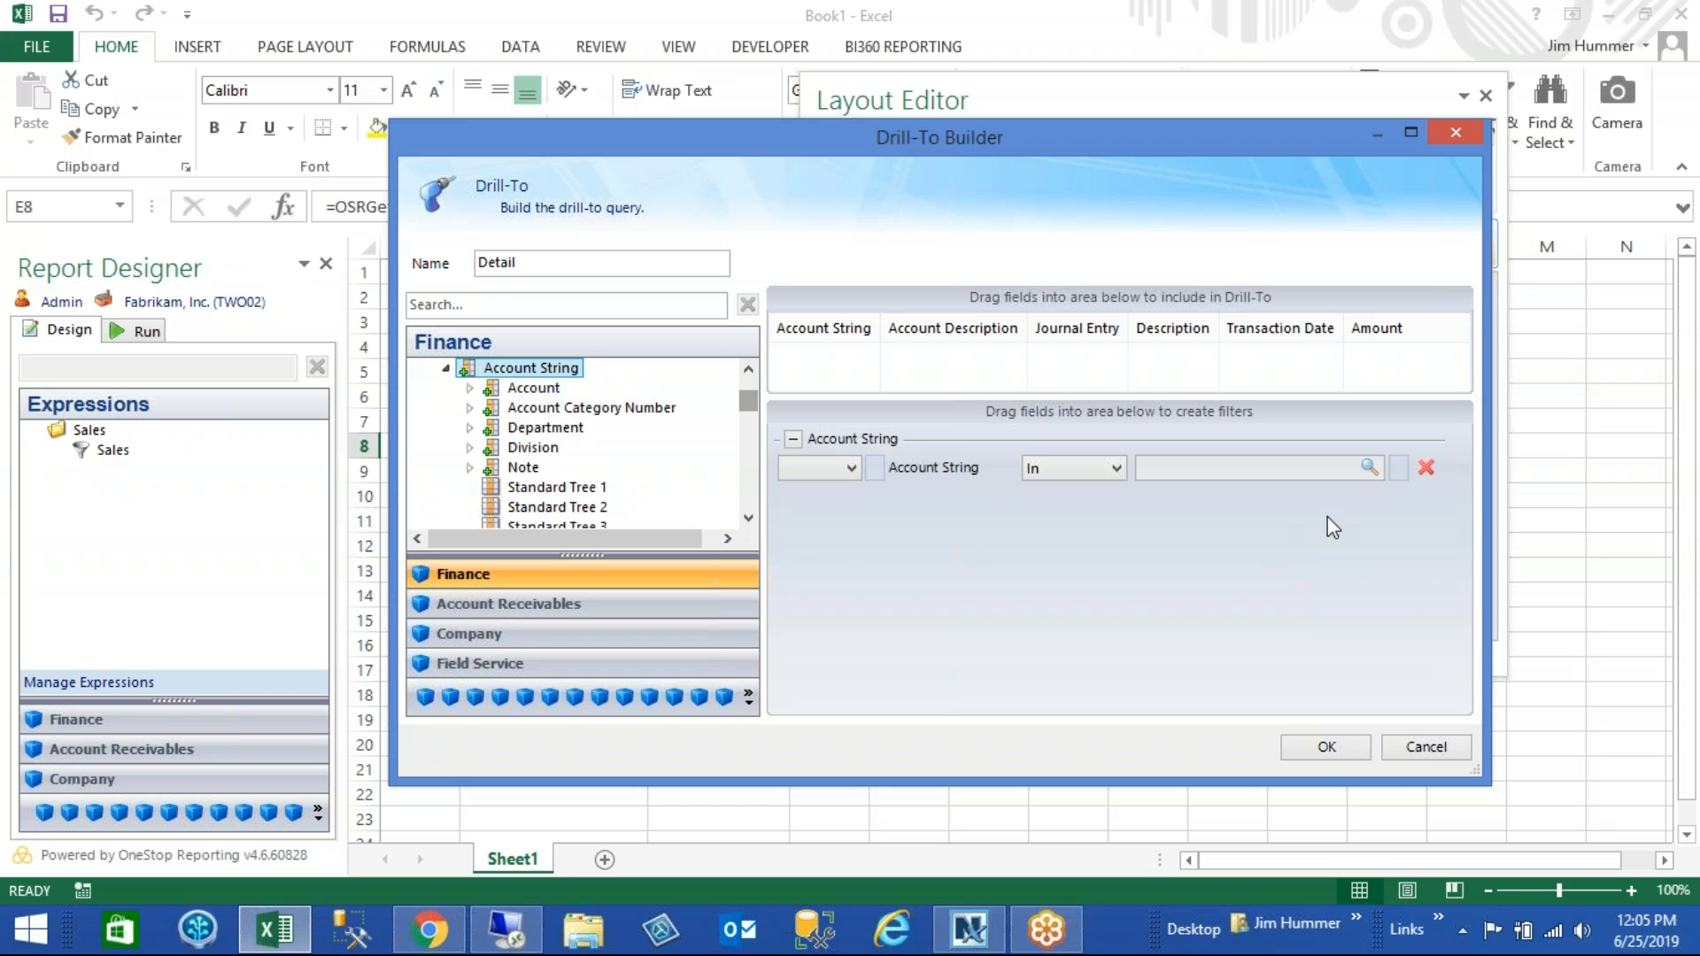
- Map the Account String filter to the Drill-To source field Account String
{"action": "left_click", "coordinate": [1370, 466]}
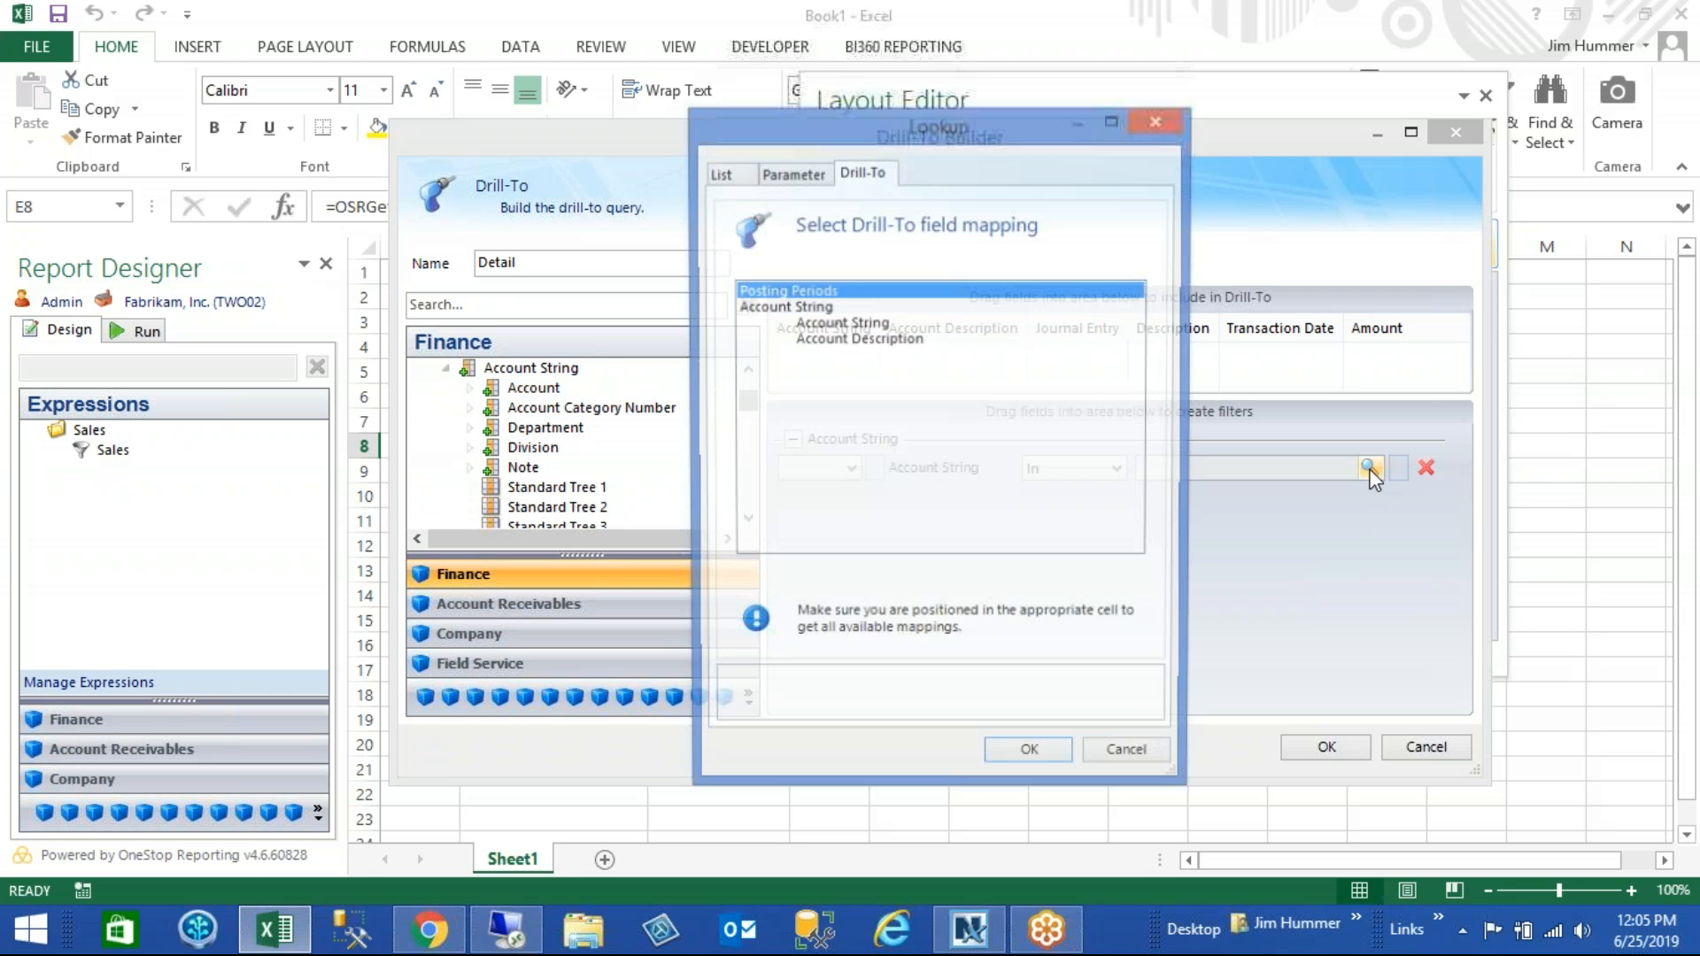
{"action": "key", "text": "super+c"}
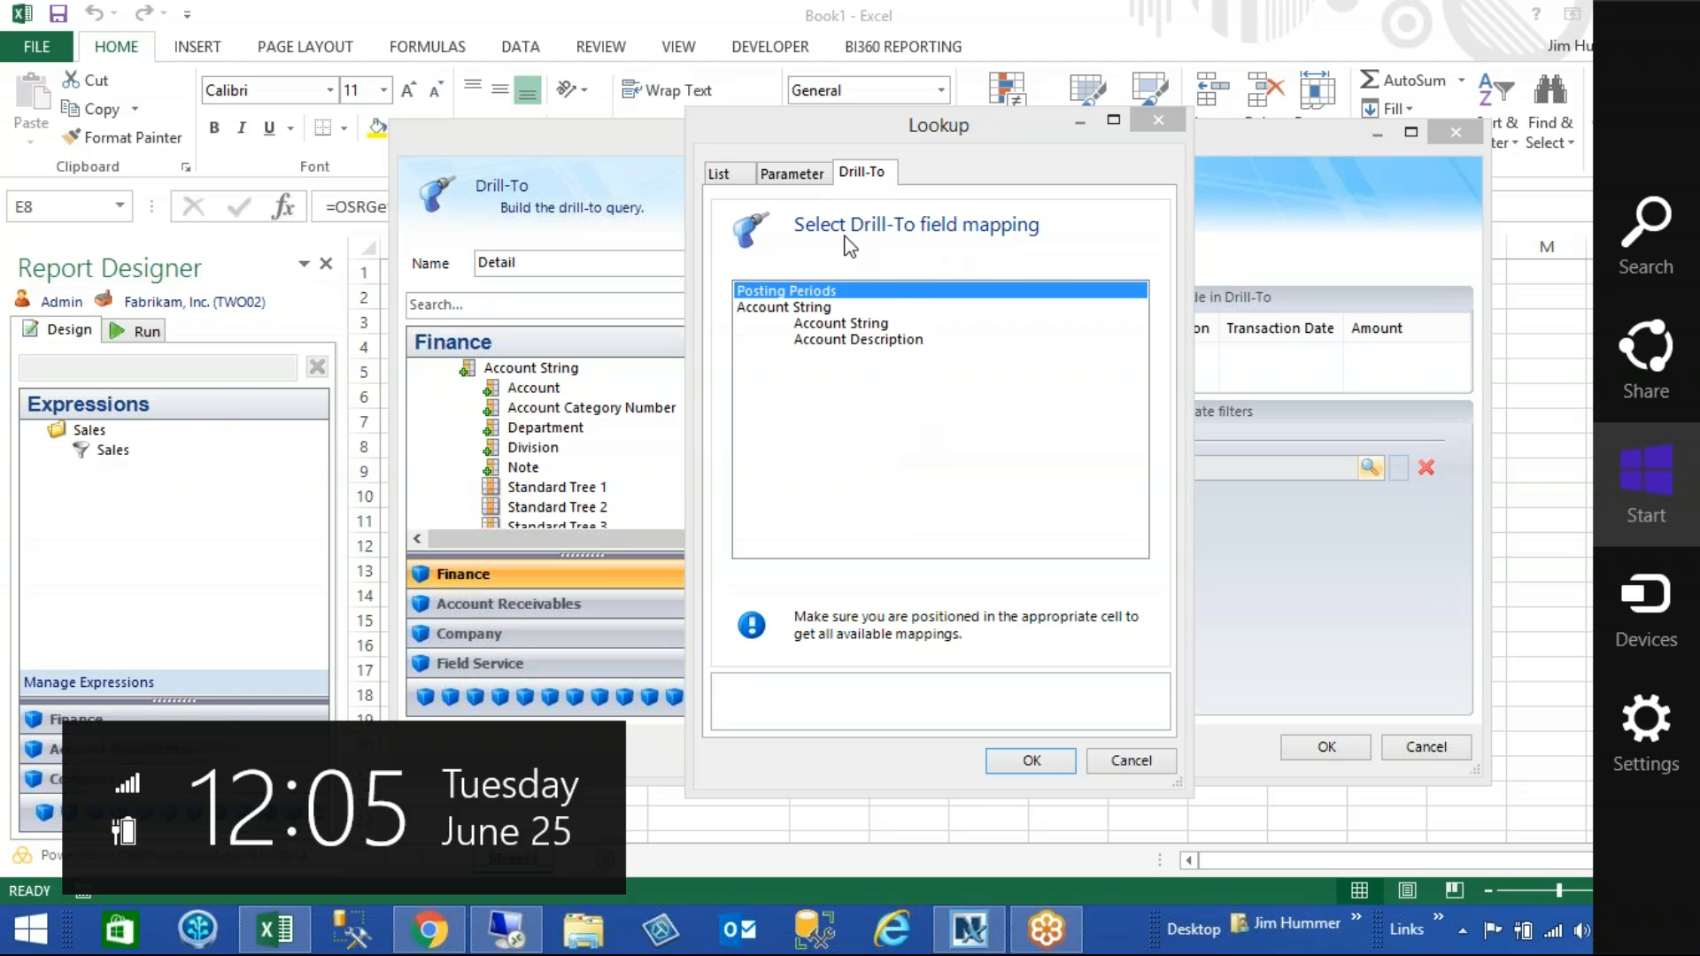
{"action": "left_click", "coordinate": [852, 324]}
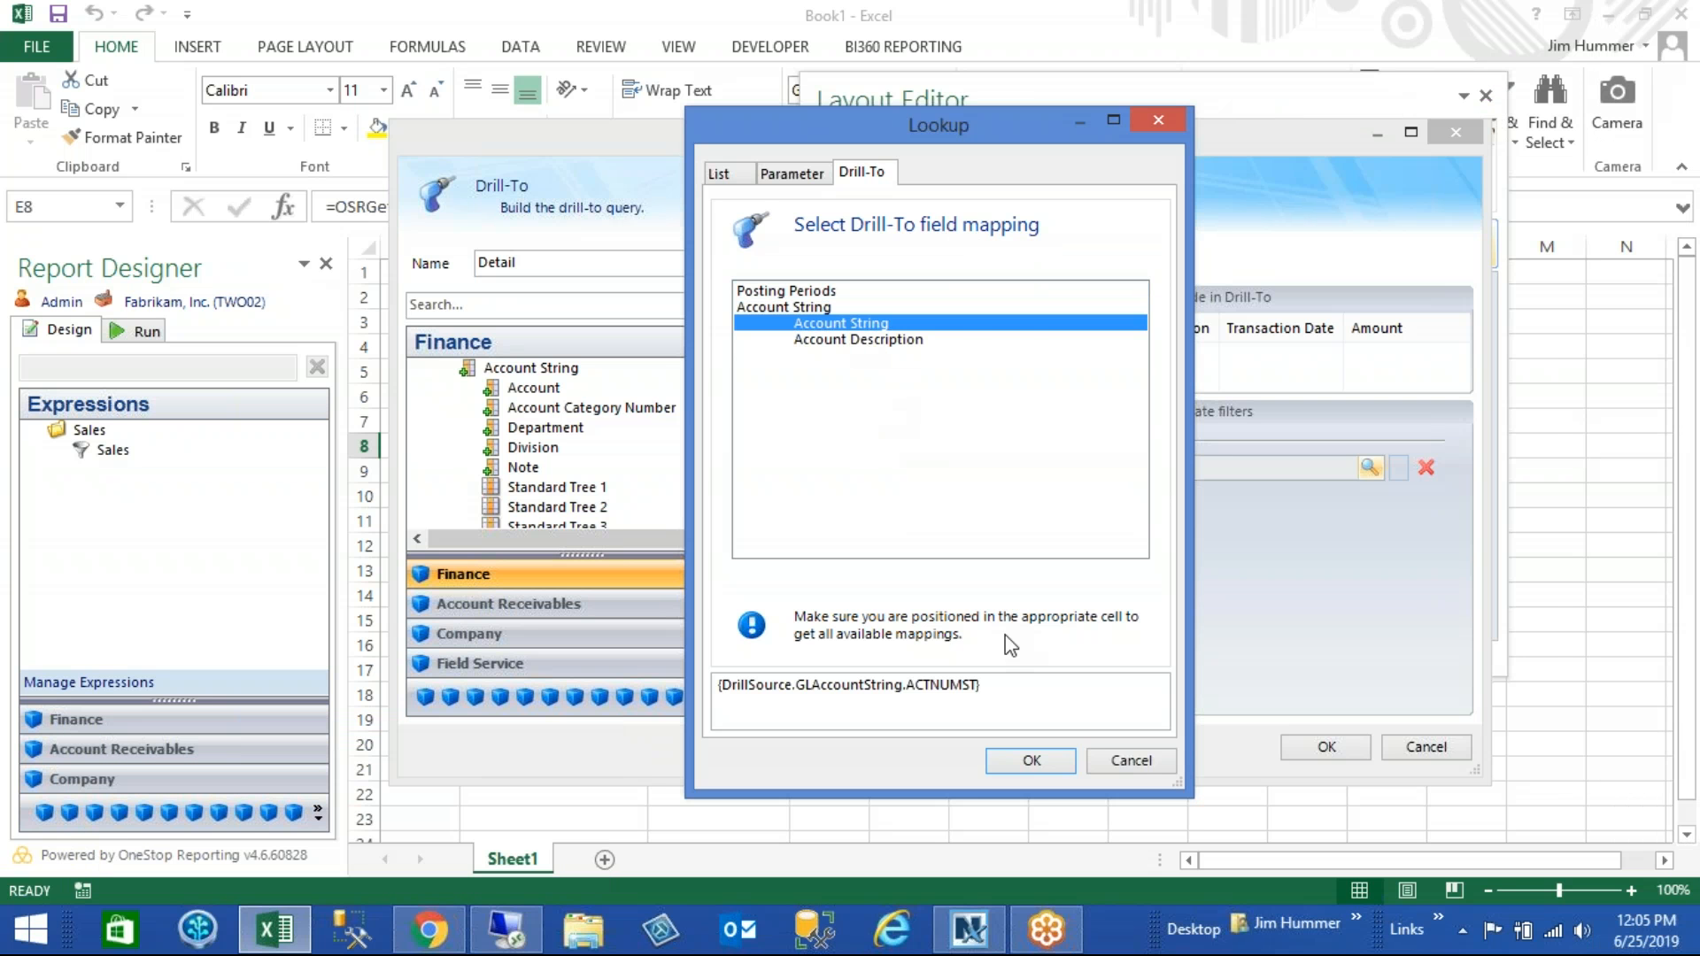
{"action": "left_click", "coordinate": [1017, 761]}
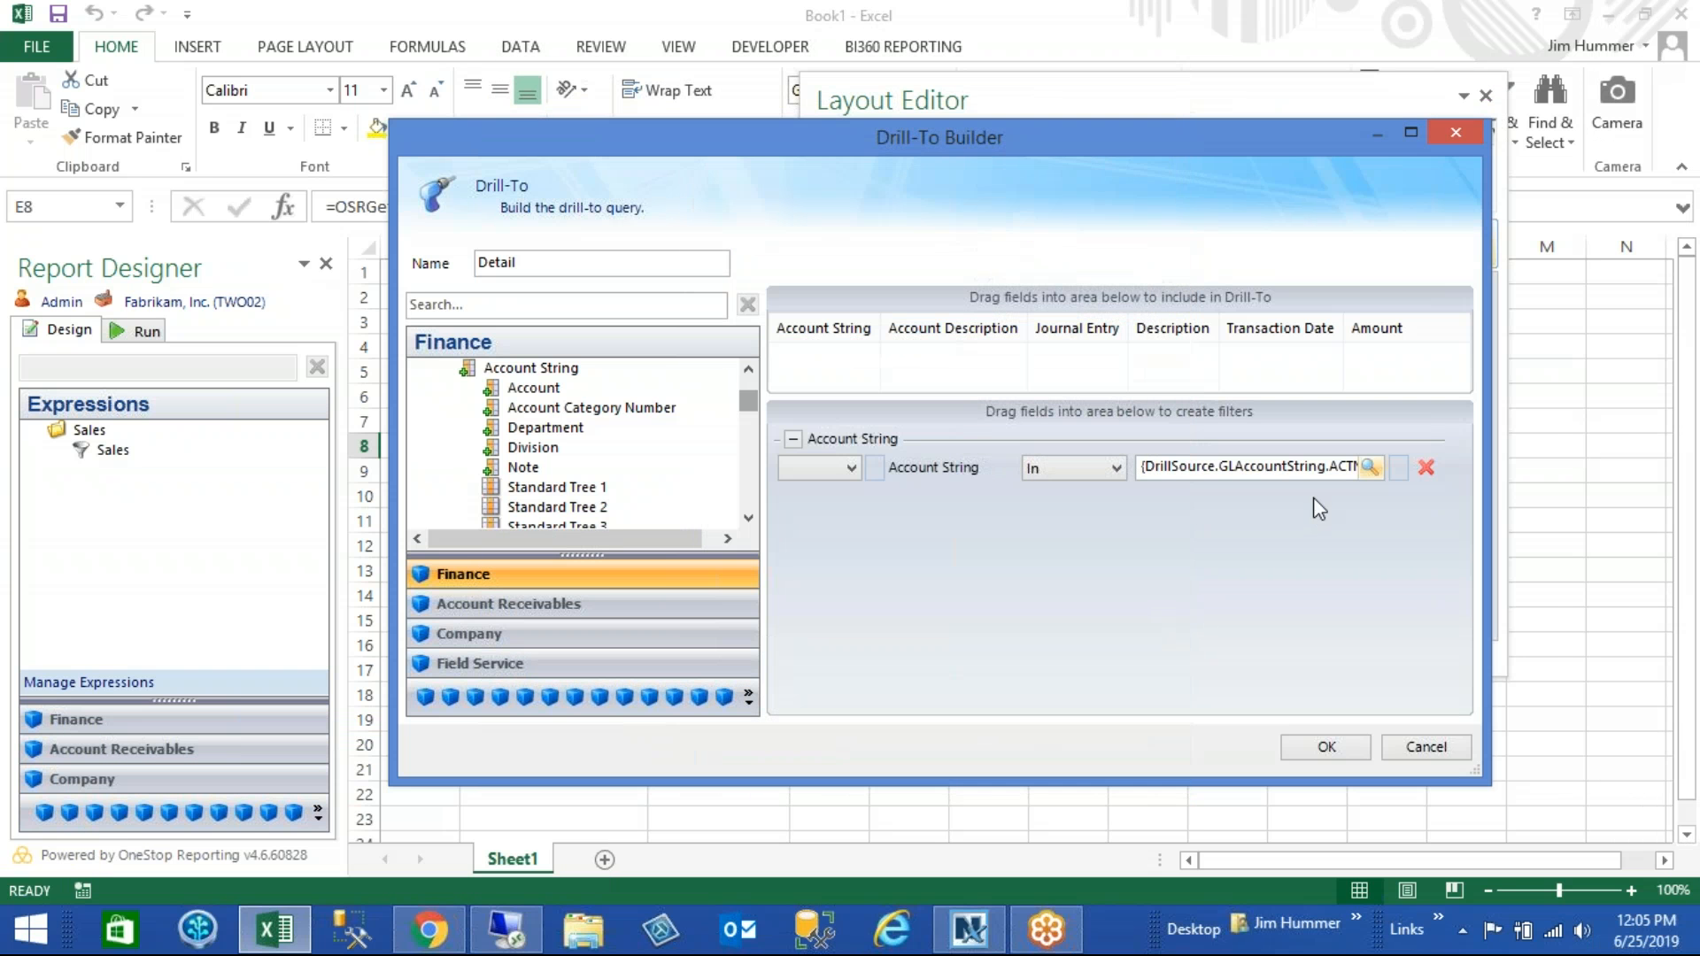
{"action": "left_click", "coordinate": [1368, 469]}
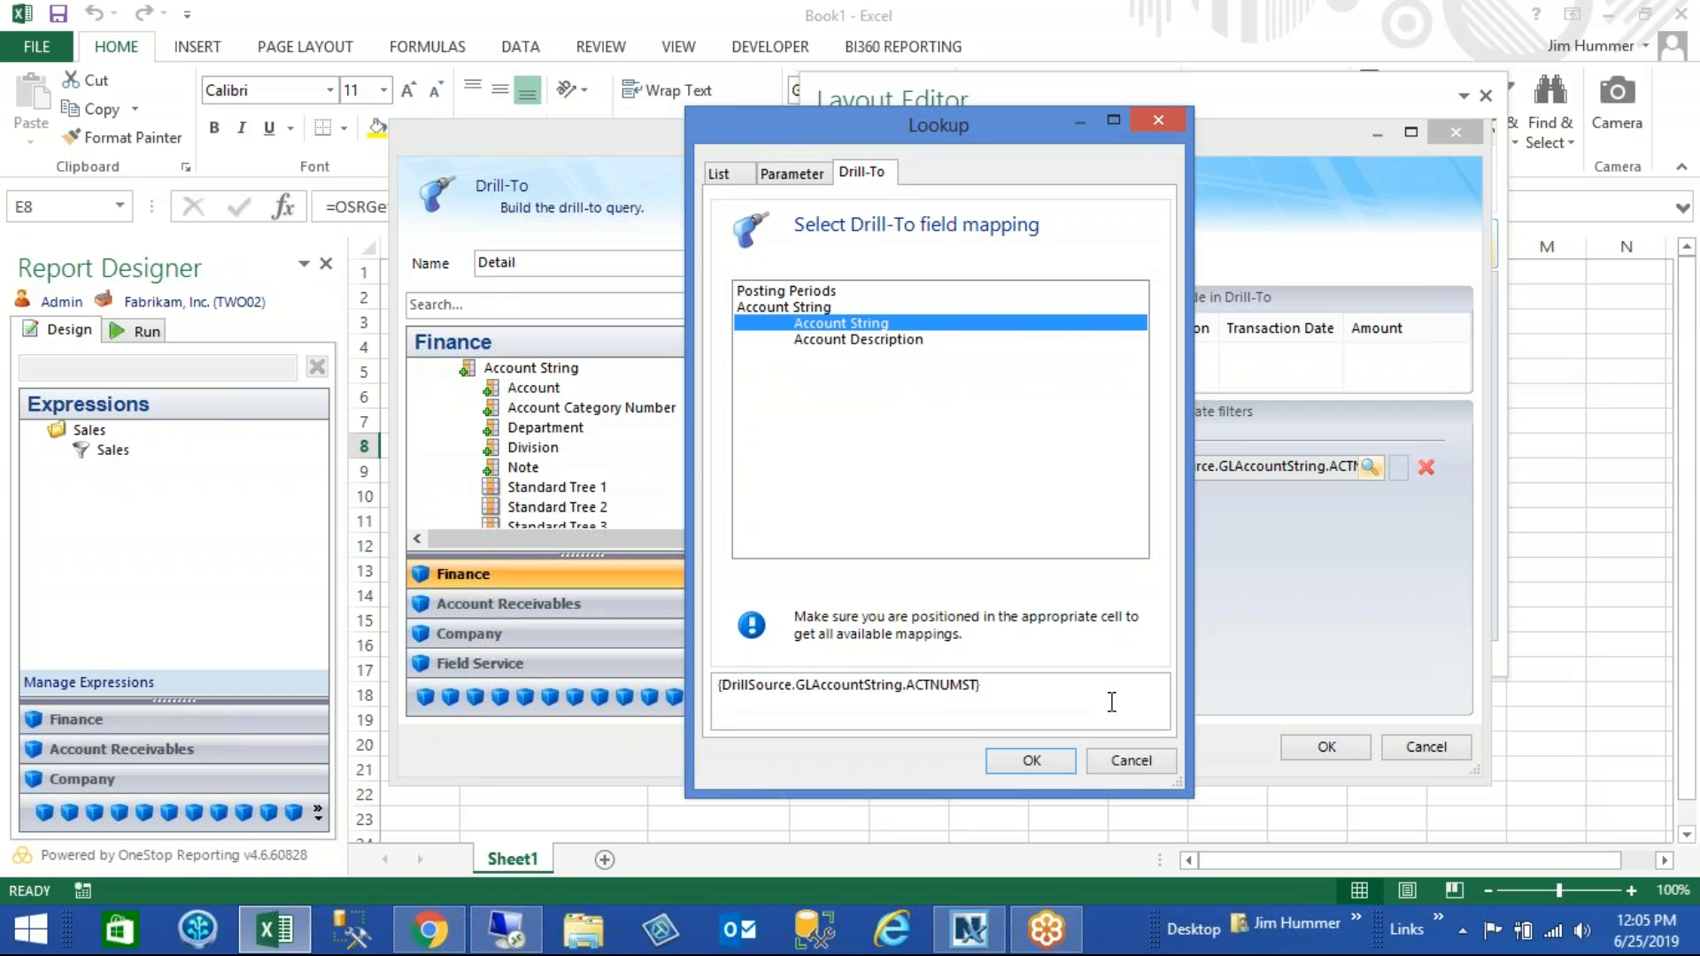
{"action": "left_click", "coordinate": [1129, 761]}
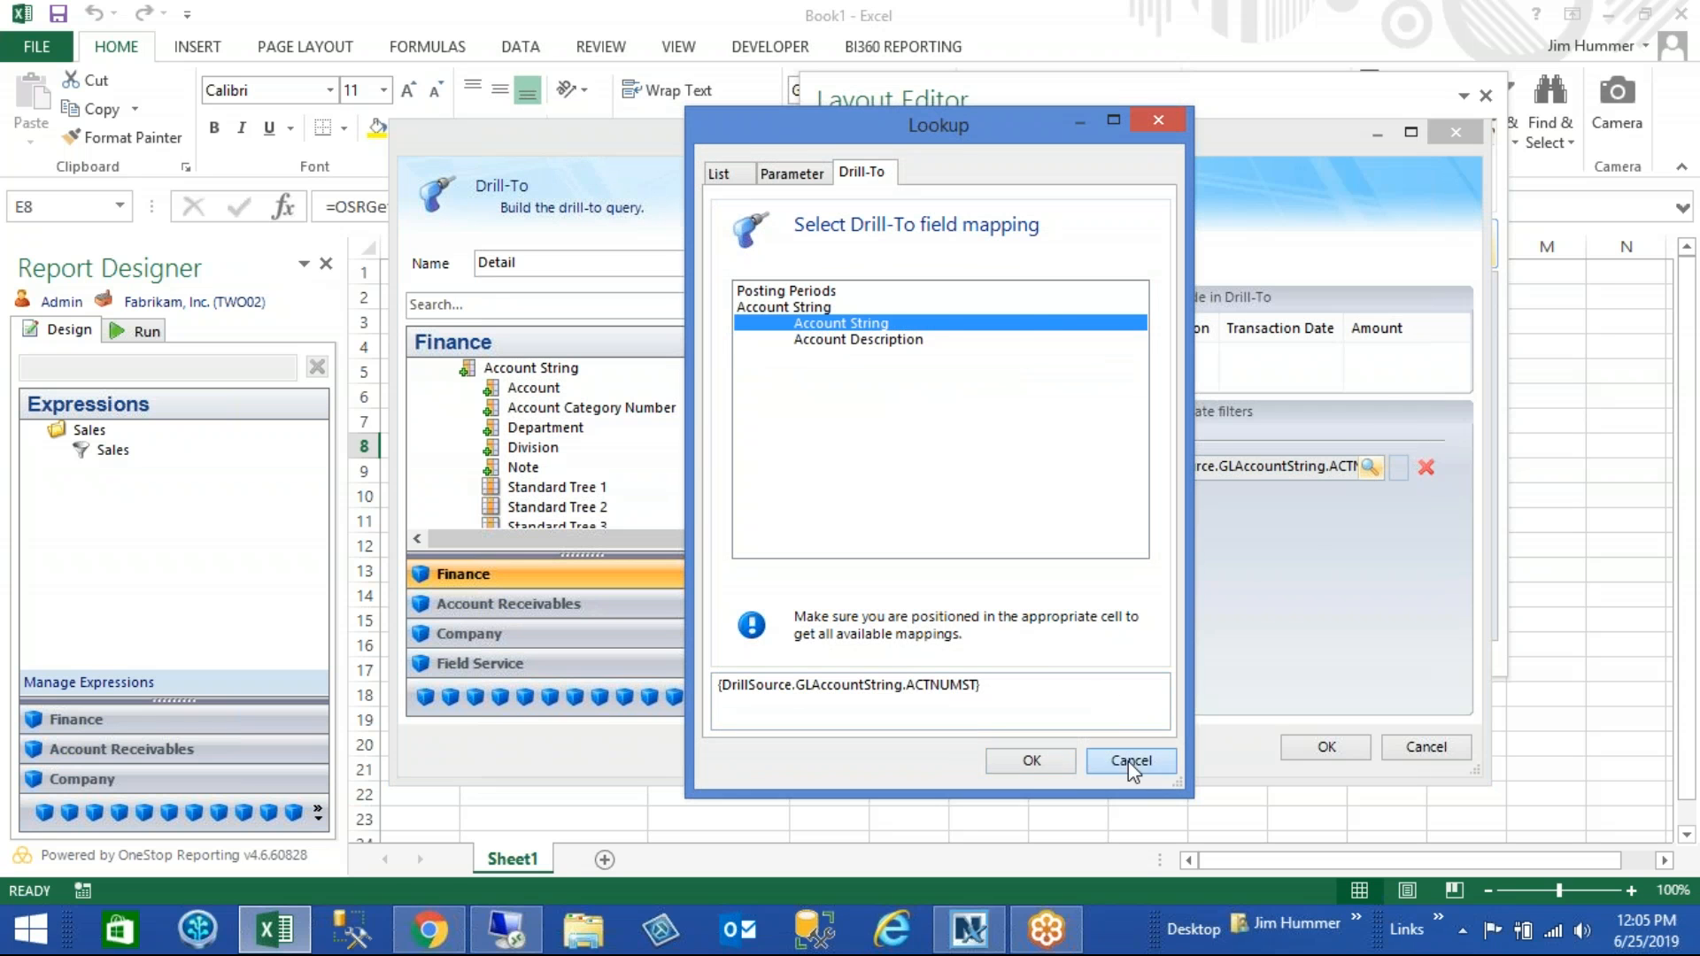
{"action": "key", "text": "super+c"}
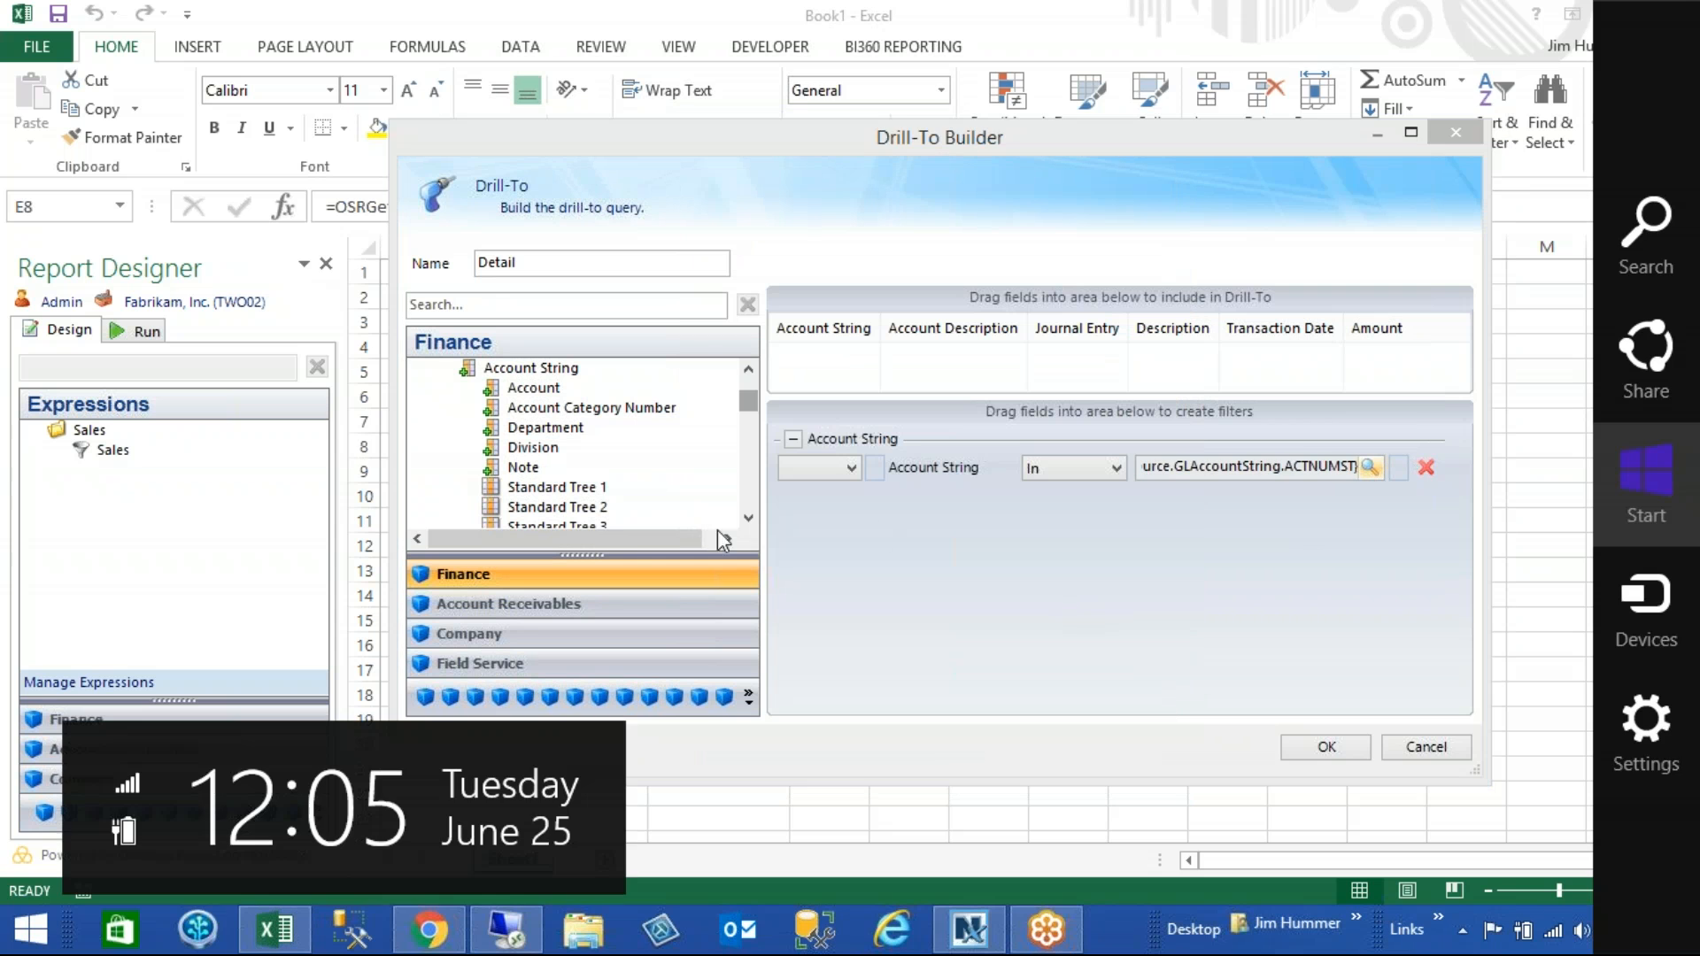
- Add a Posting Periods filter from Actual Details to the Drill-To and assign the Posting Periods parameter to it
{"action": "key", "text": "Escape"}
{"action": "left_click", "coordinate": [450, 374]}
{"action": "left_click_drag", "start_coordinate": [571, 471], "coordinate": [1289, 573]}
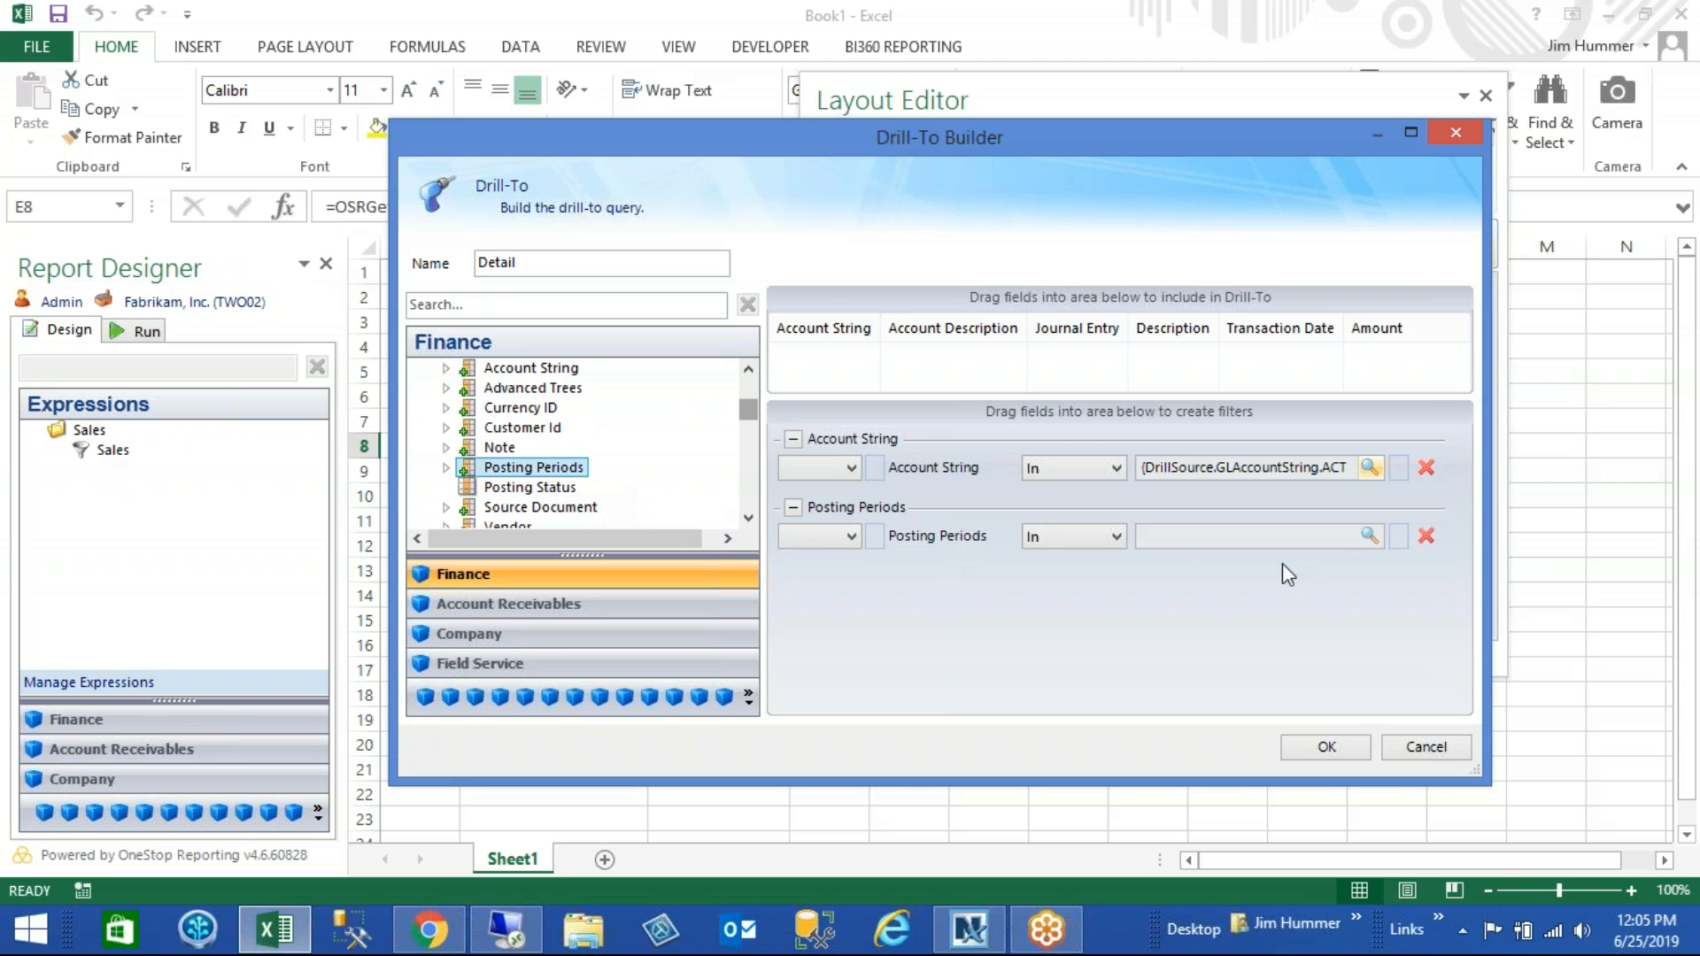
{"action": "left_click", "coordinate": [1369, 535]}
{"action": "key", "text": "super+c"}
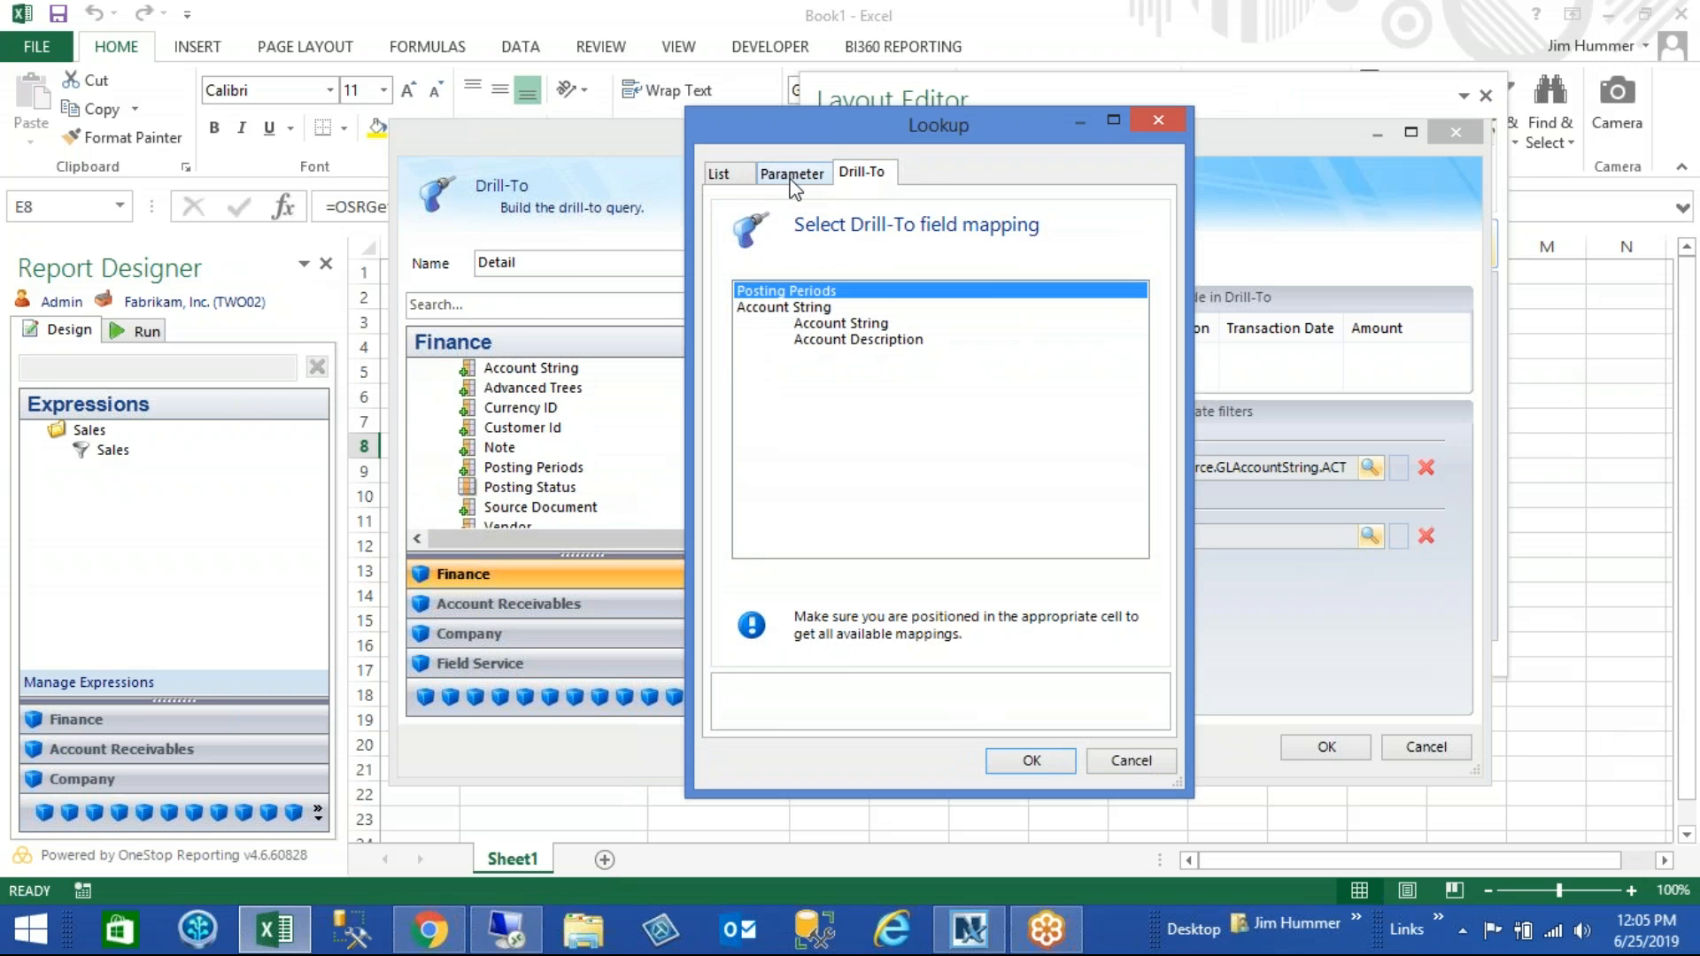
{"action": "left_click", "coordinate": [790, 175]}
{"action": "left_click", "coordinate": [790, 293]}
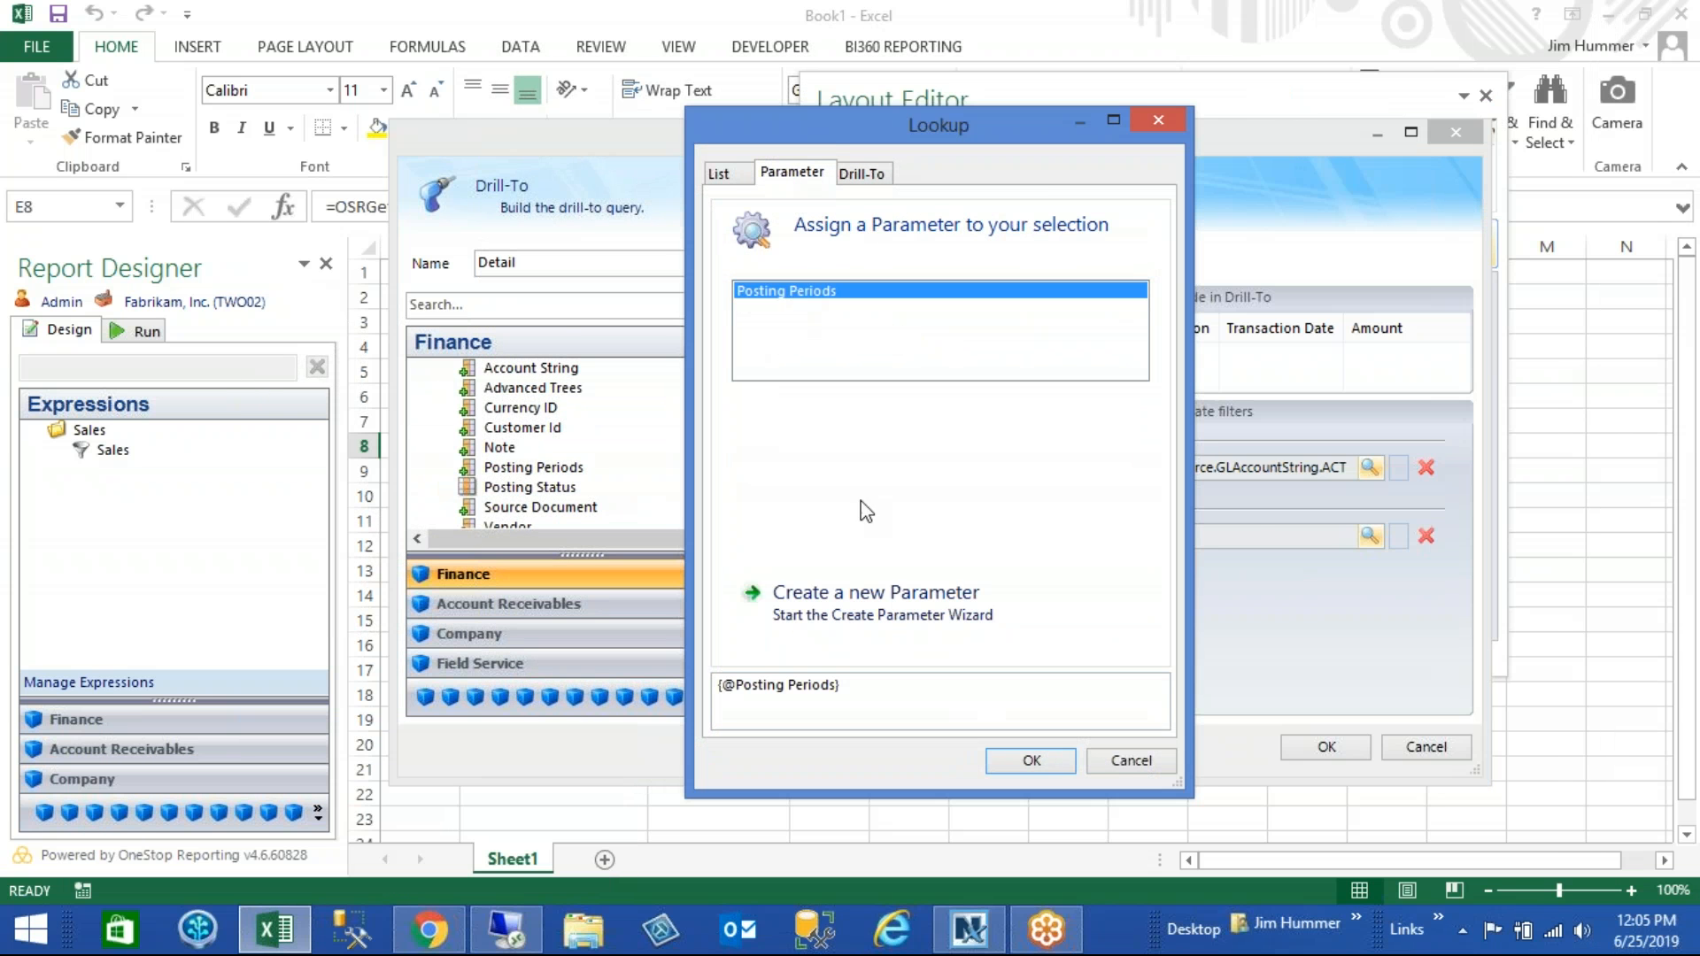
{"action": "left_click", "coordinate": [1020, 760]}
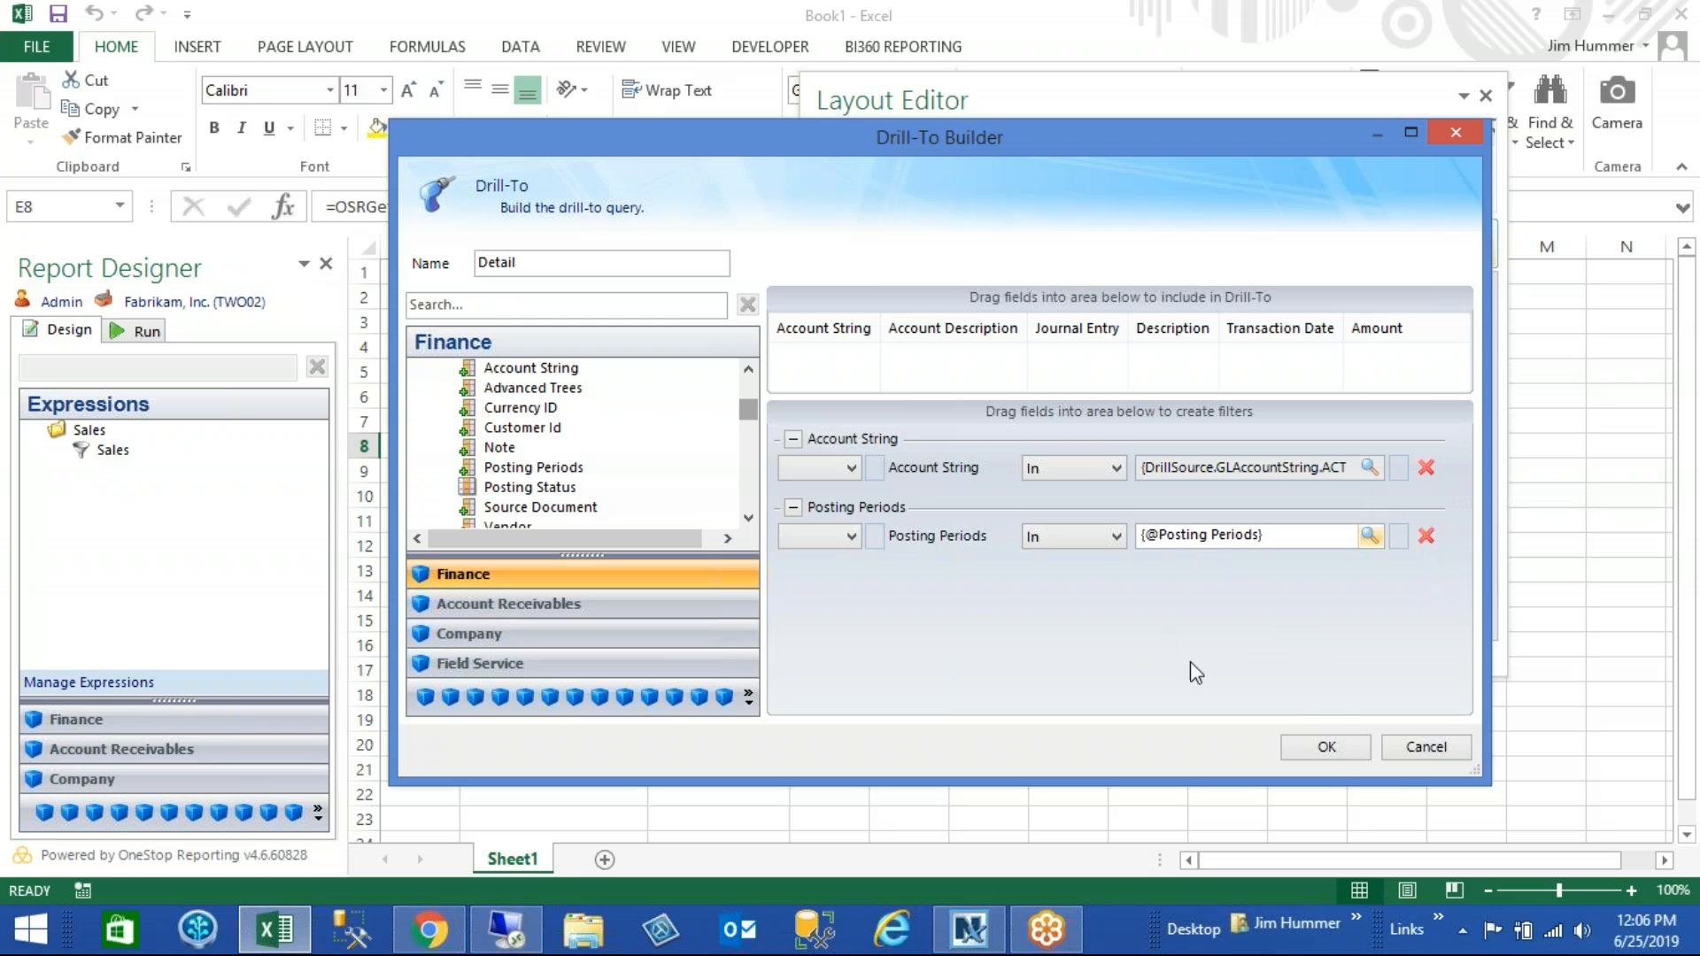
- Save the Detail Drill-To, then run the report with it
{"action": "left_click", "coordinate": [1309, 745]}
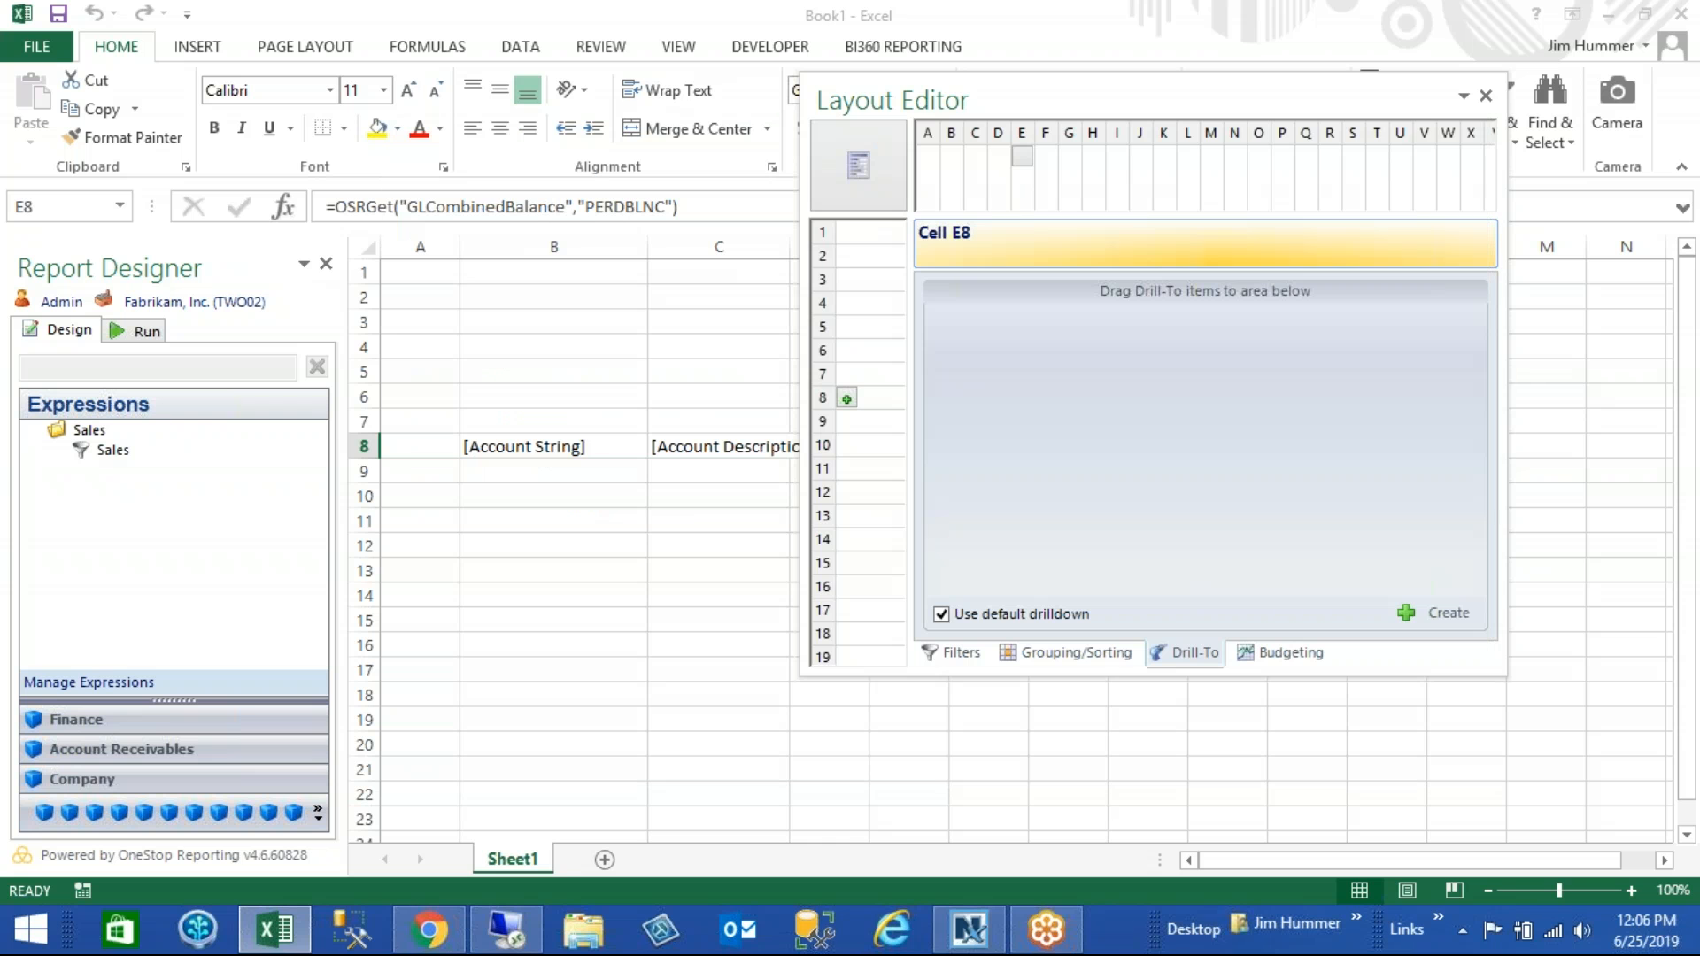
{"action": "left_click", "coordinate": [1486, 97]}
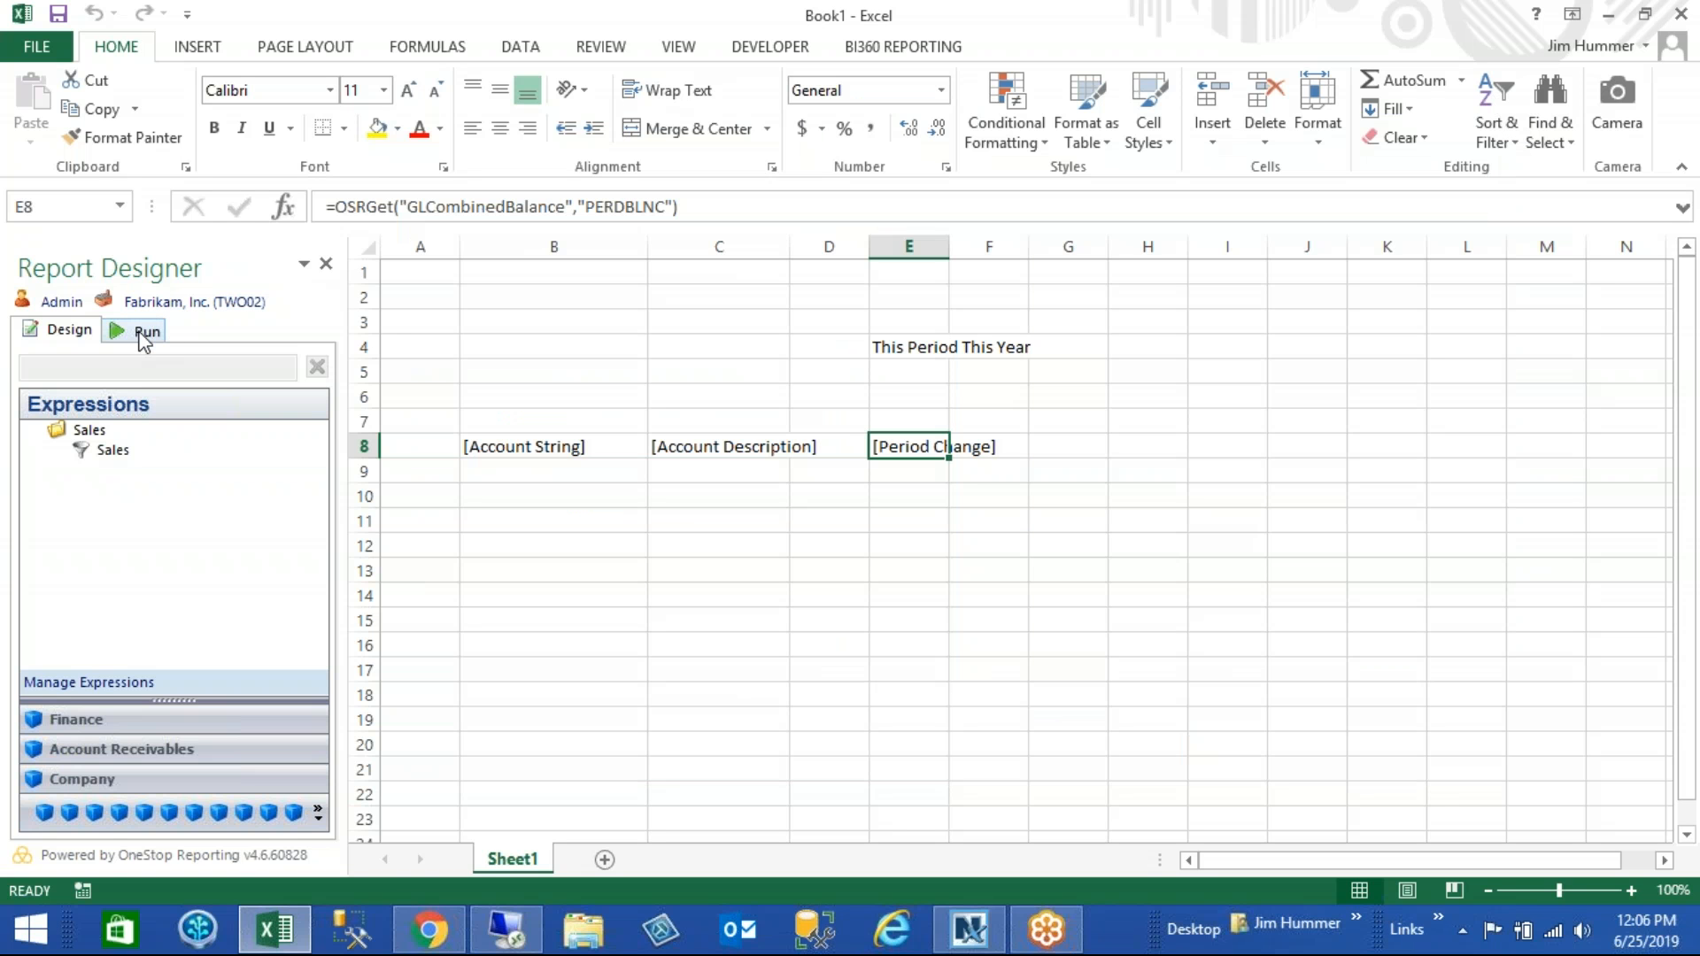
{"action": "left_click", "coordinate": [143, 334]}
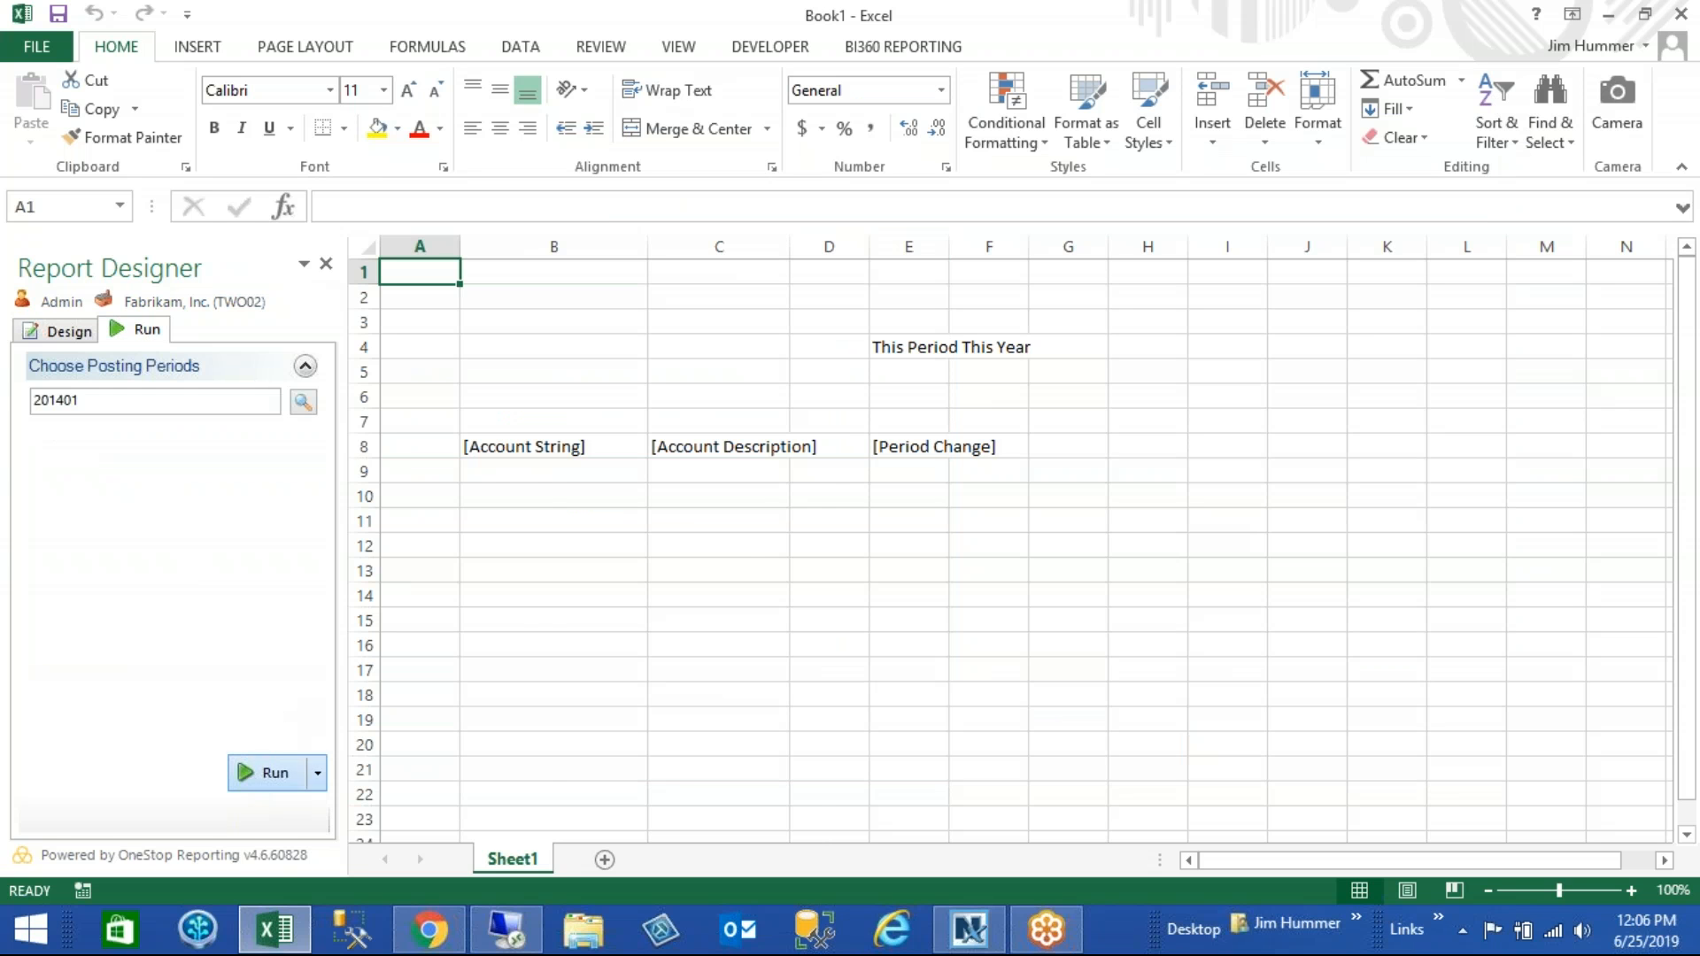
{"action": "left_click", "coordinate": [251, 775]}
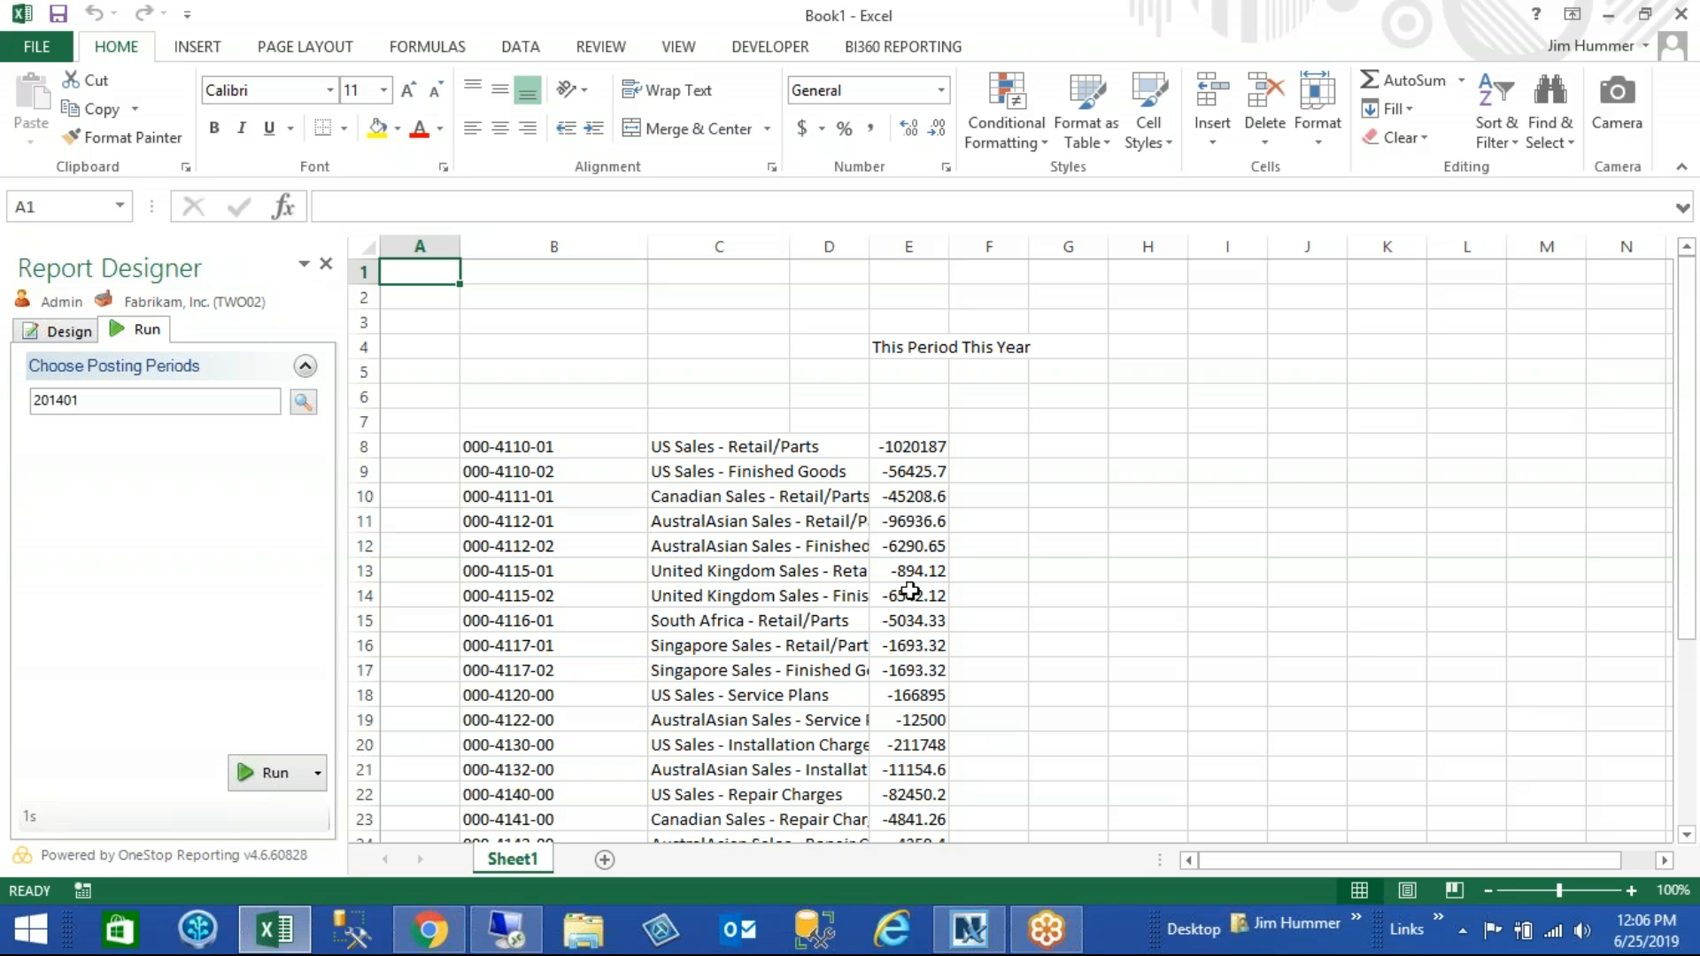
- Run the Detail Drill-To on the US Sales - Retail/Parts amount, check its transactions, and return to the report design
{"action": "left_click", "coordinate": [924, 447]}
{"action": "right_click", "coordinate": [925, 447]}
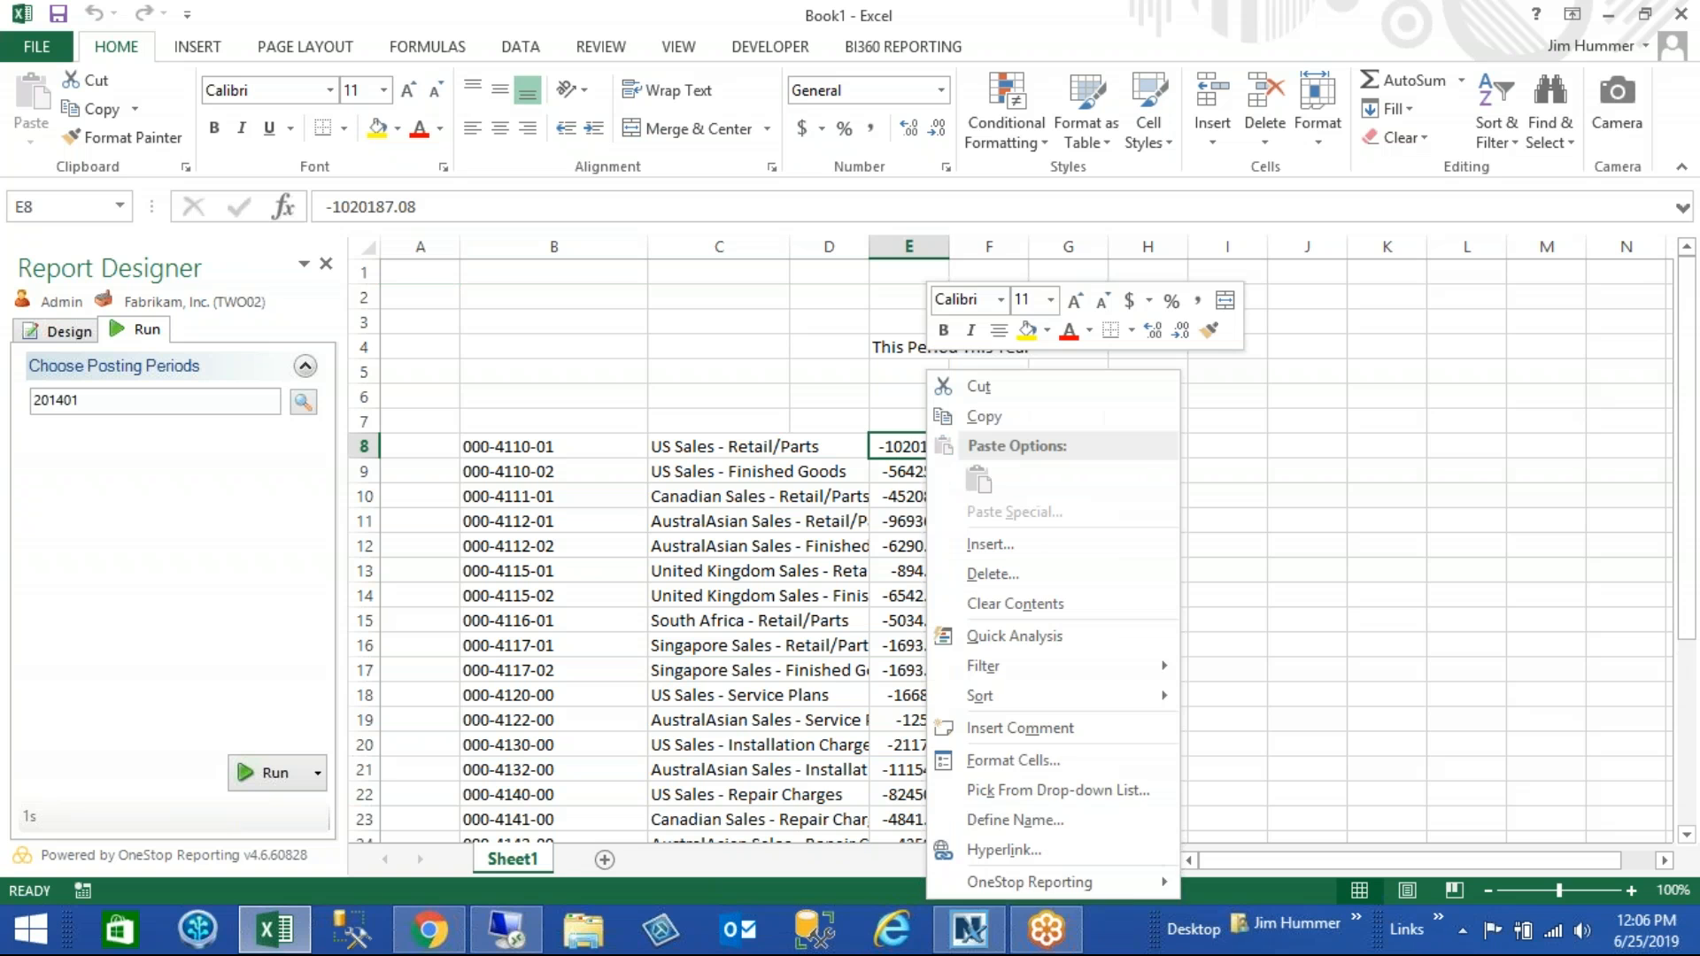
{"action": "mouse_move", "coordinate": [1144, 893]}
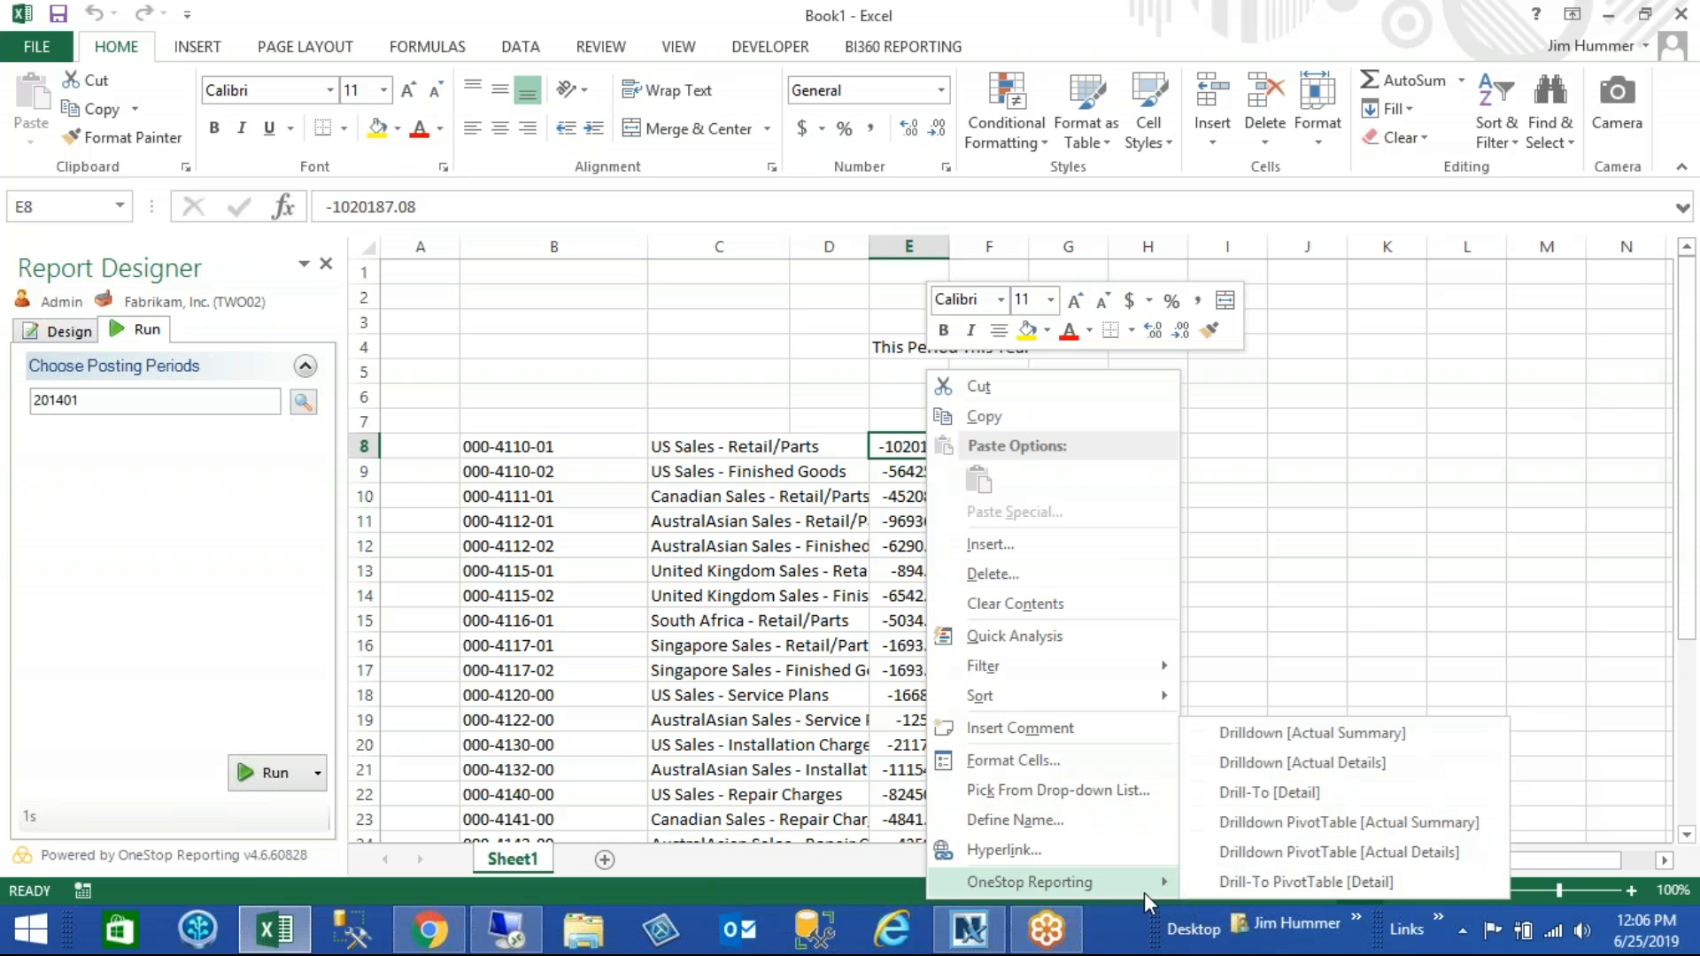
{"action": "left_click", "coordinate": [1270, 793]}
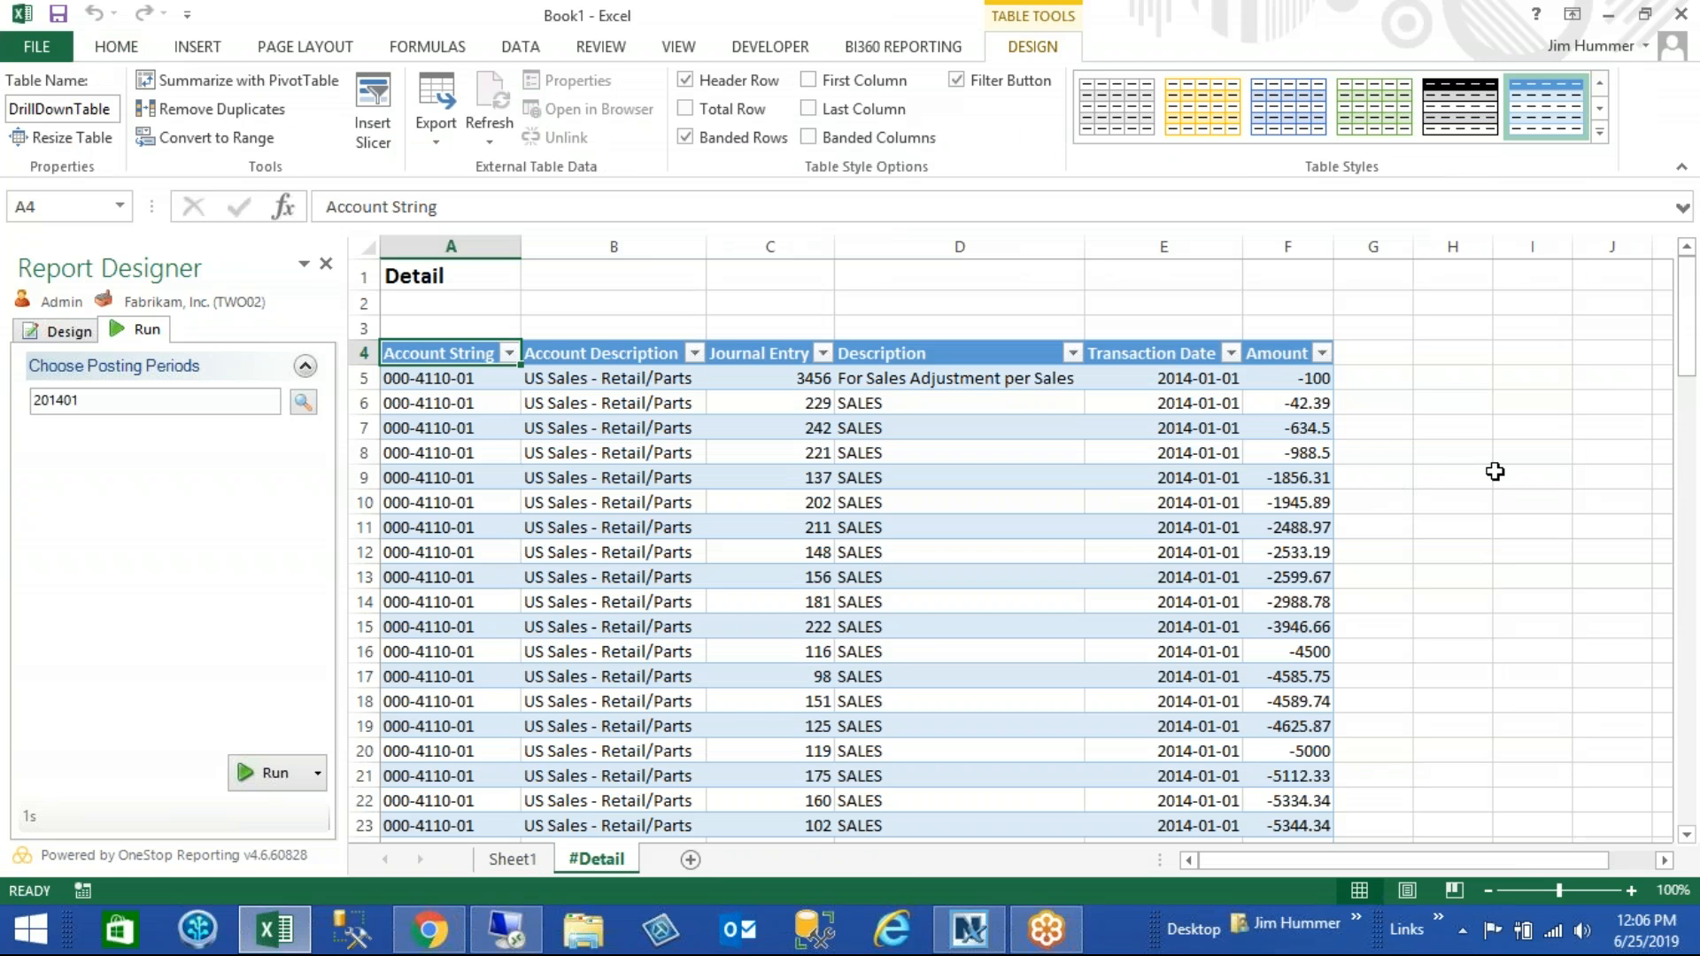
{"action": "left_click", "coordinate": [1322, 354]}
{"action": "left_click", "coordinate": [1322, 354]}
{"action": "mouse_move", "coordinate": [1687, 364]}
{"action": "left_mouse_down"}
{"action": "mouse_move", "coordinate": [1688, 687]}
{"action": "mouse_move", "coordinate": [1687, 354]}
{"action": "left_mouse_up"}
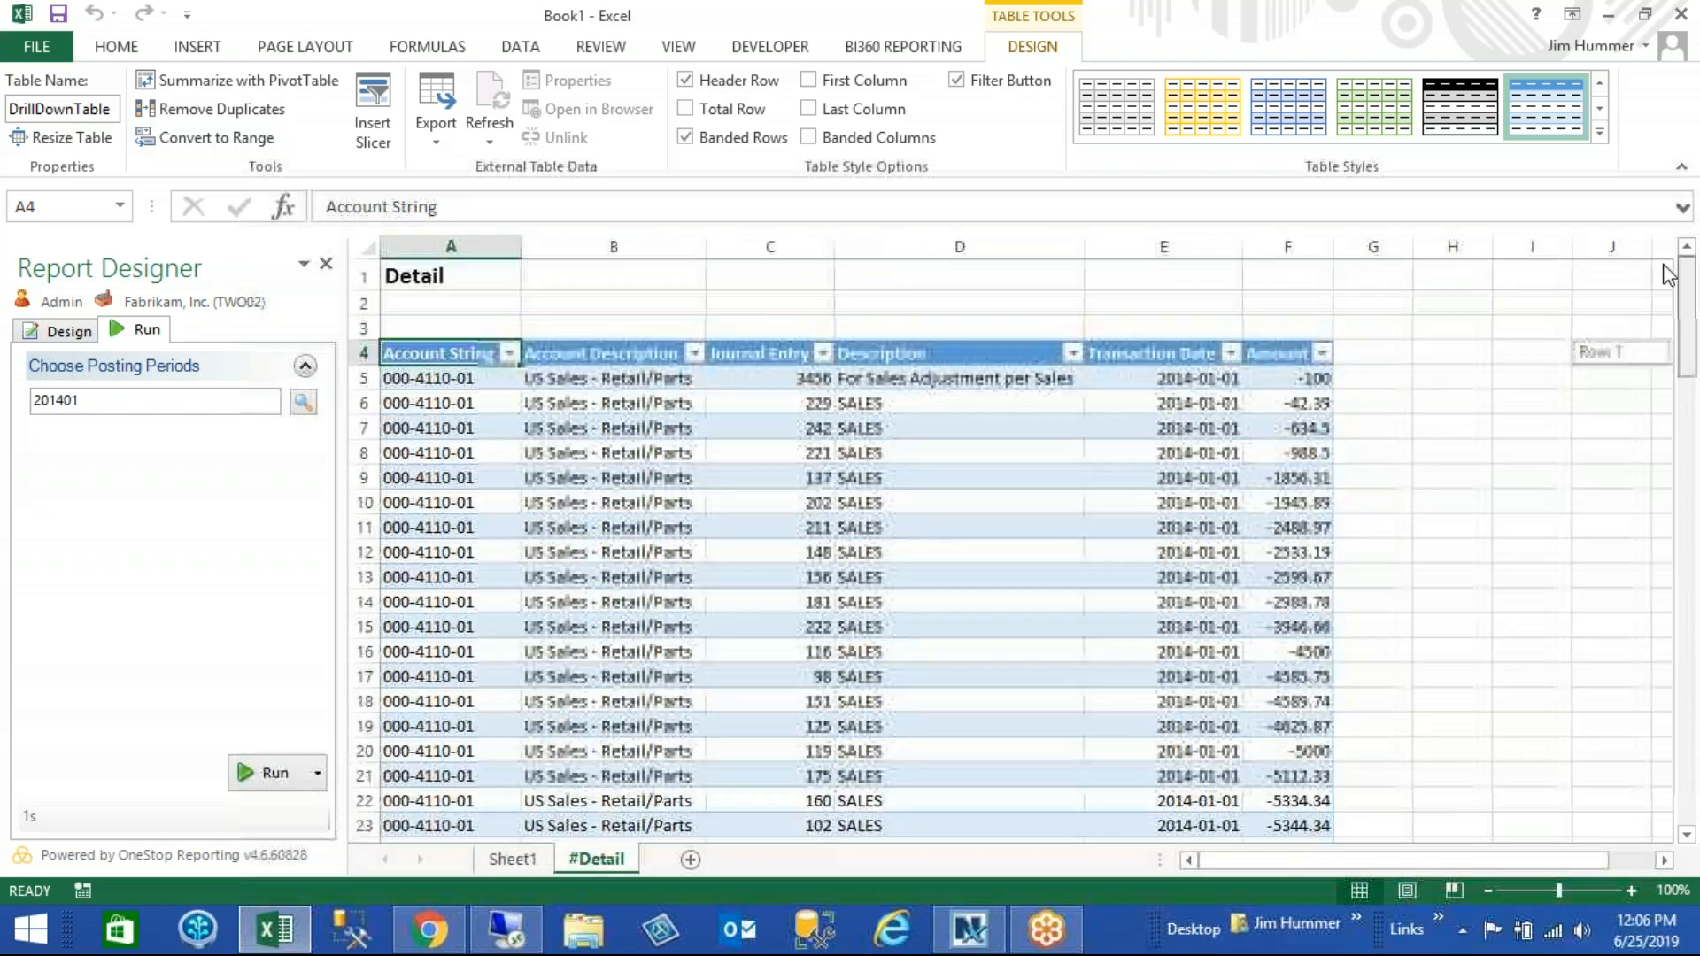
{"action": "key", "text": "super+c"}
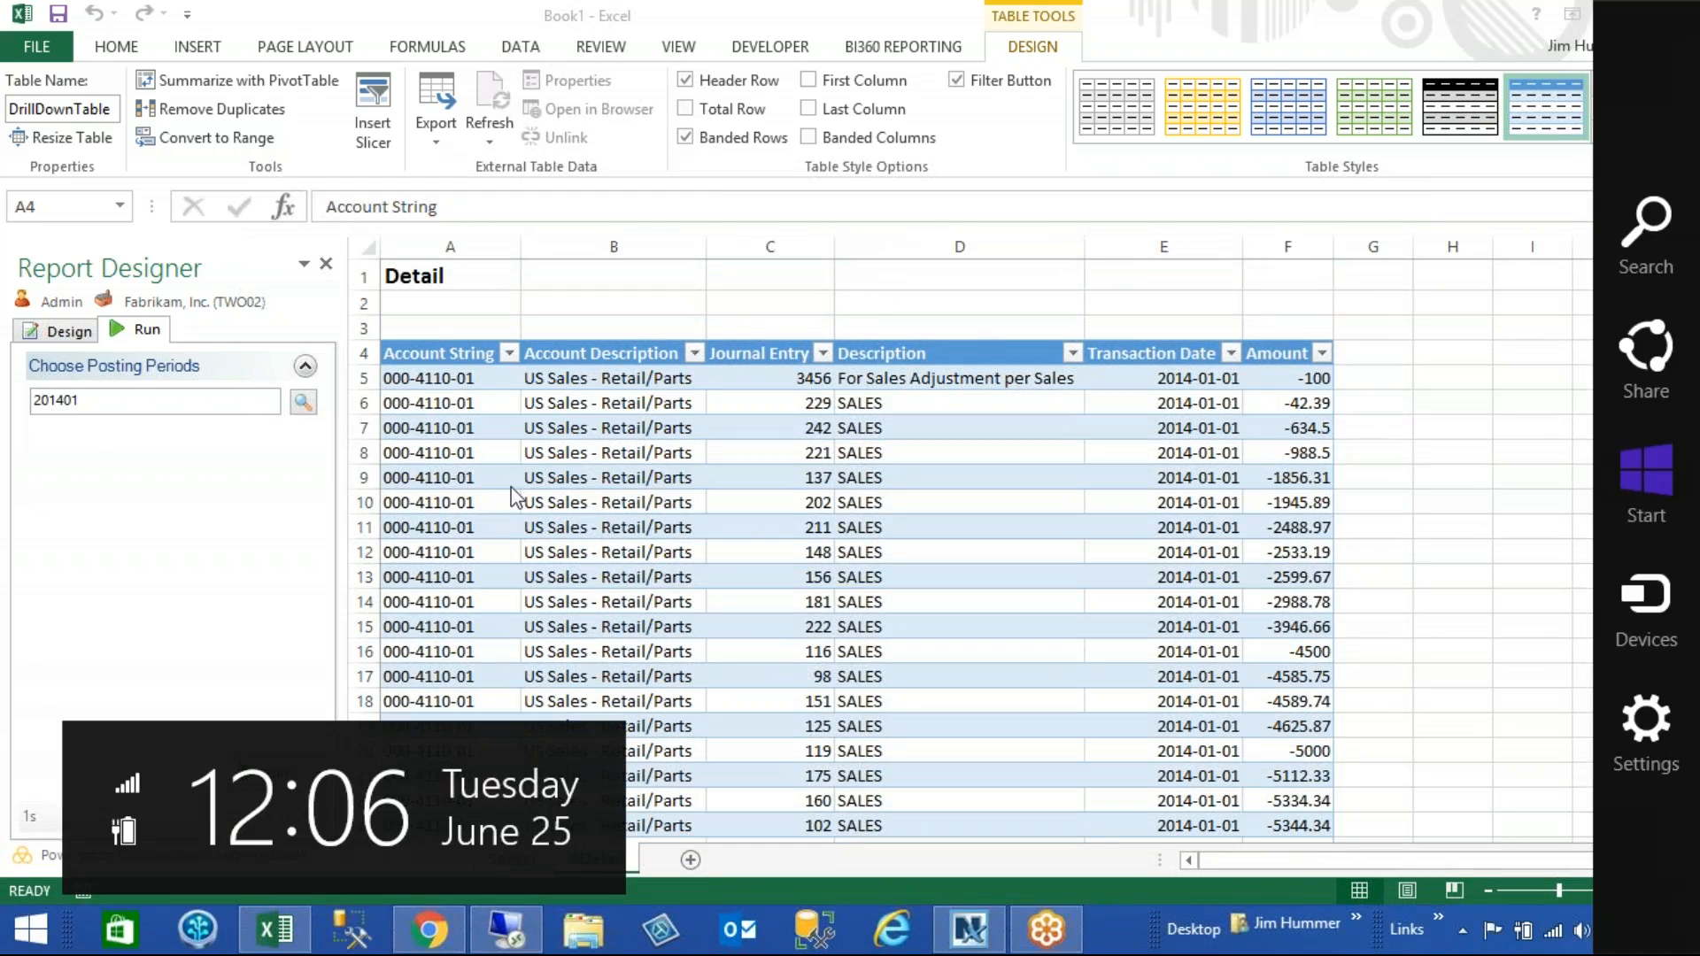
{"action": "left_click", "coordinate": [71, 332]}
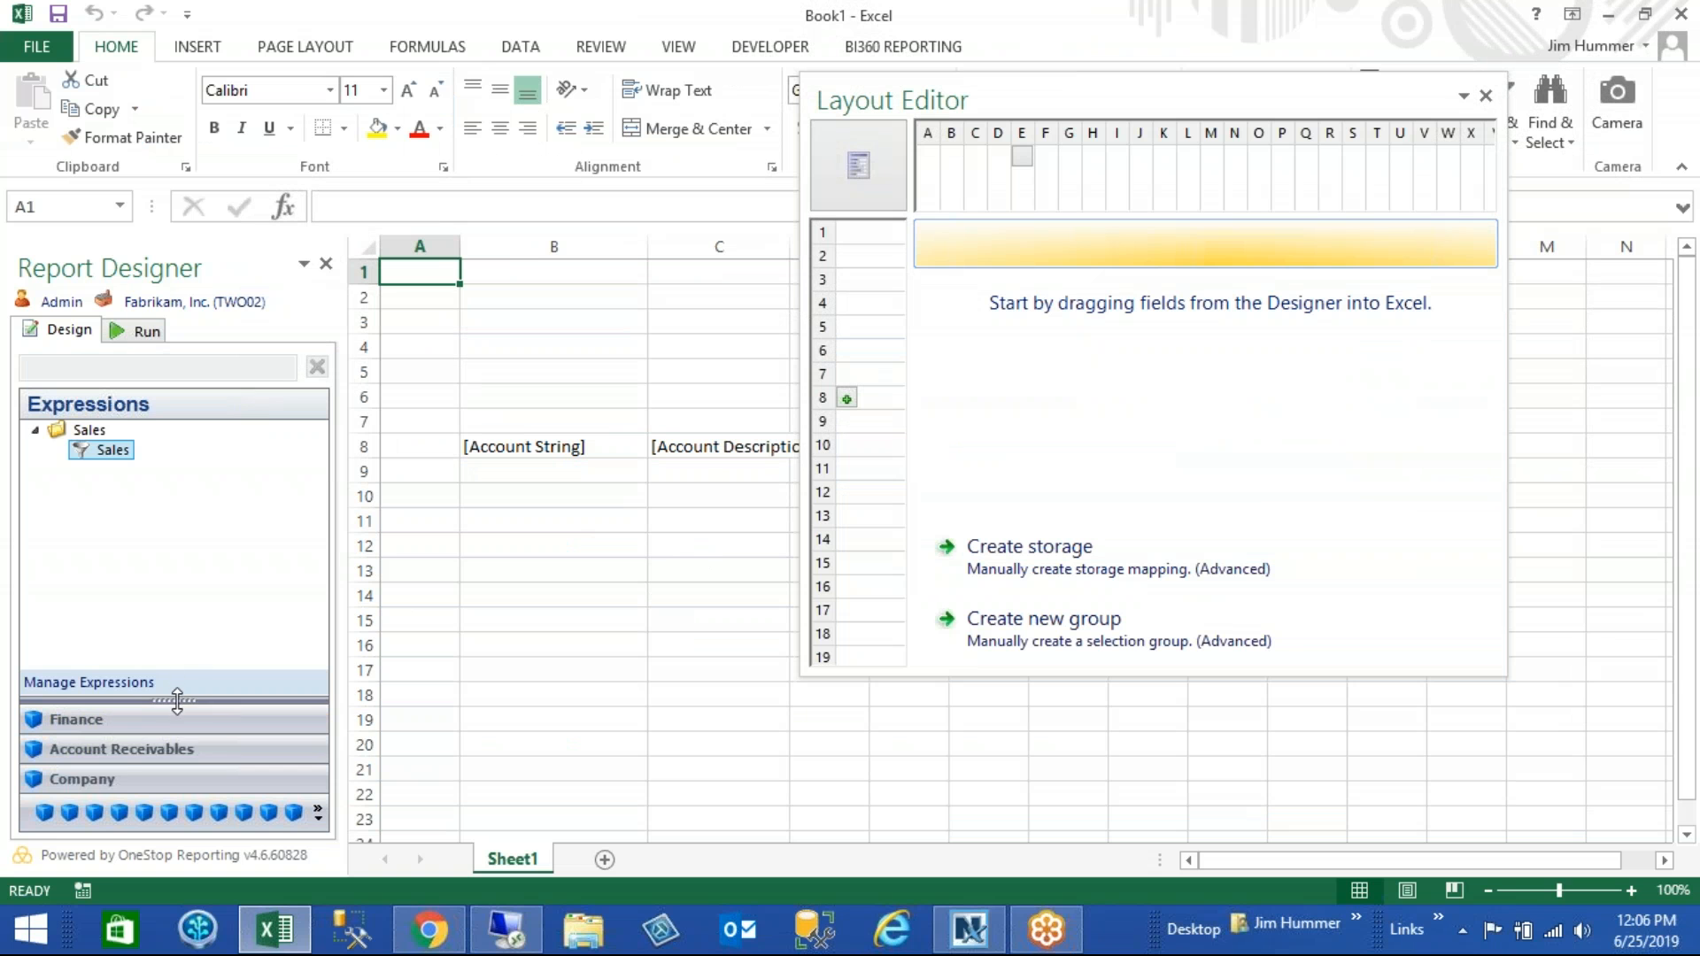
{"action": "left_click_drag", "start_coordinate": [177, 697], "coordinate": [217, 503]}
{"action": "left_click", "coordinate": [168, 541]}
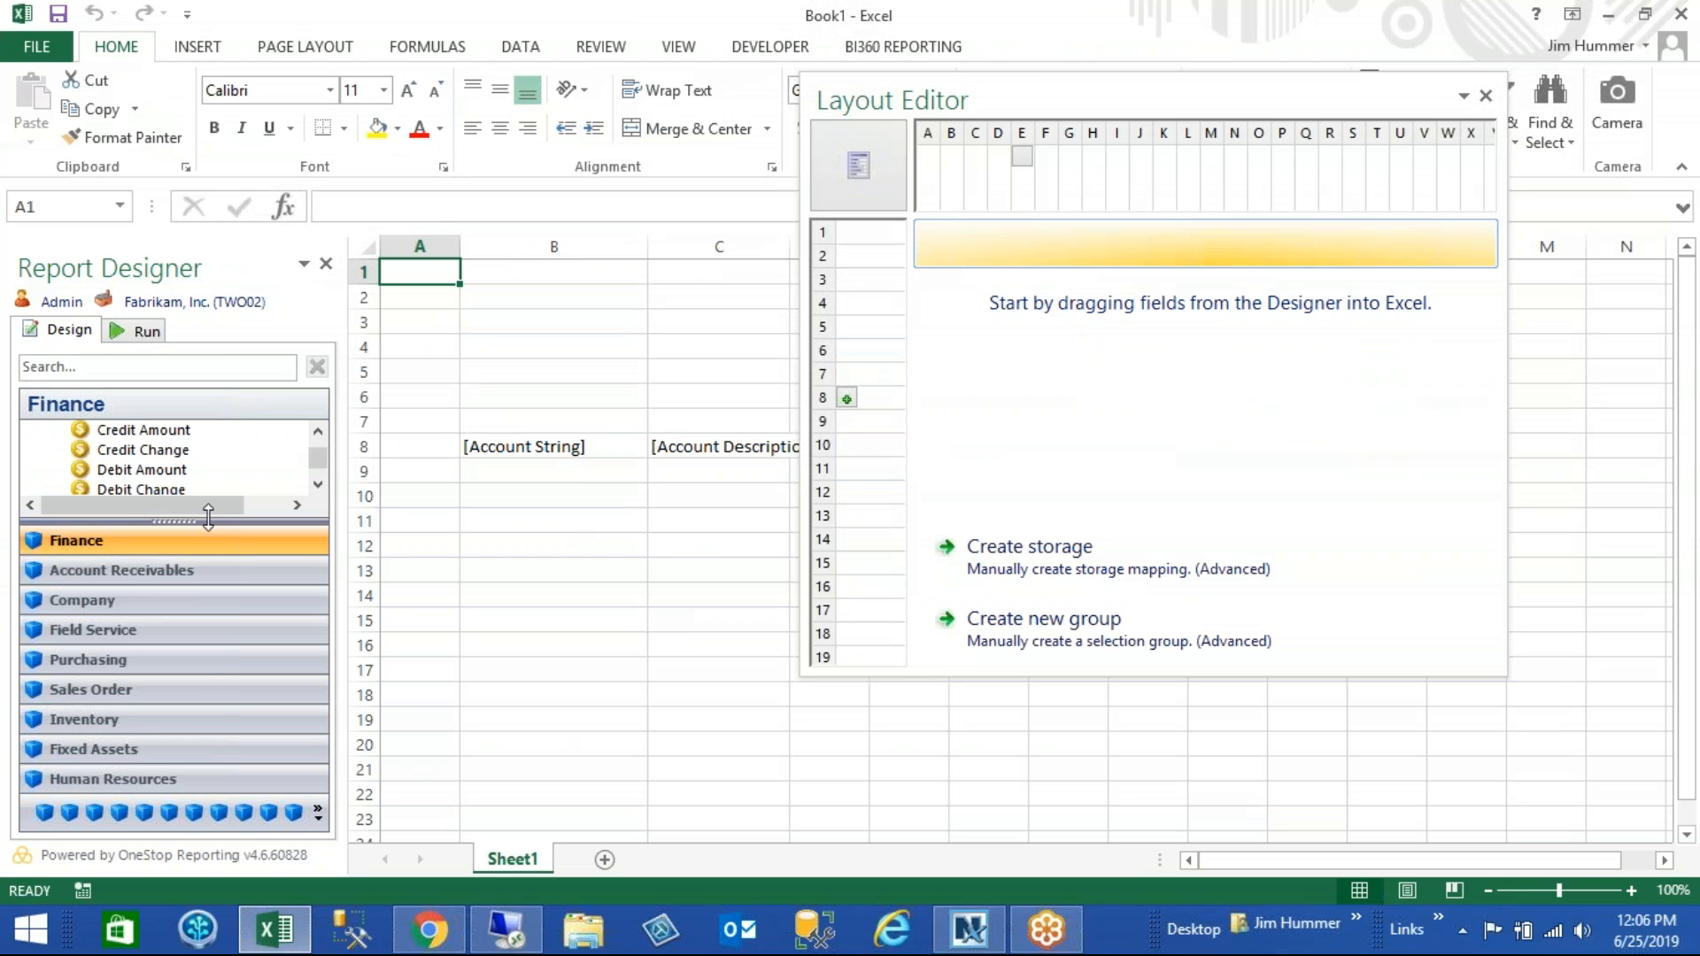
{"action": "scroll", "coordinate": [317, 469], "scroll_direction": "up", "scroll_amount": 5}
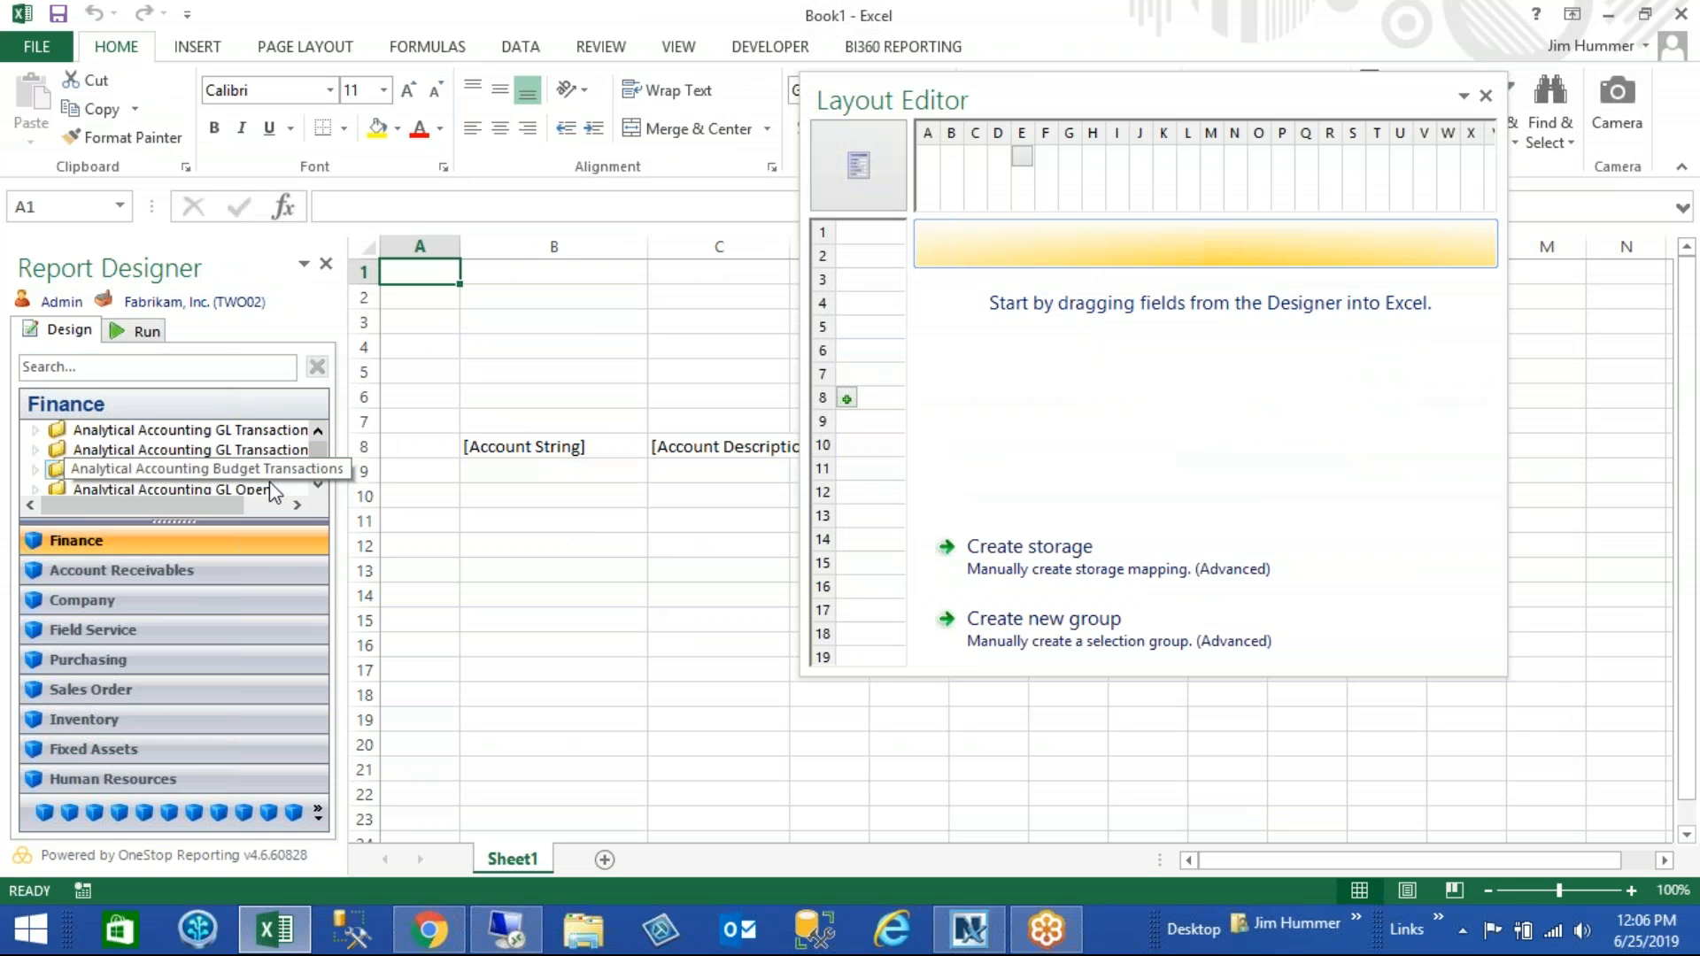
{"action": "left_click_drag", "start_coordinate": [255, 522], "coordinate": [249, 647]}
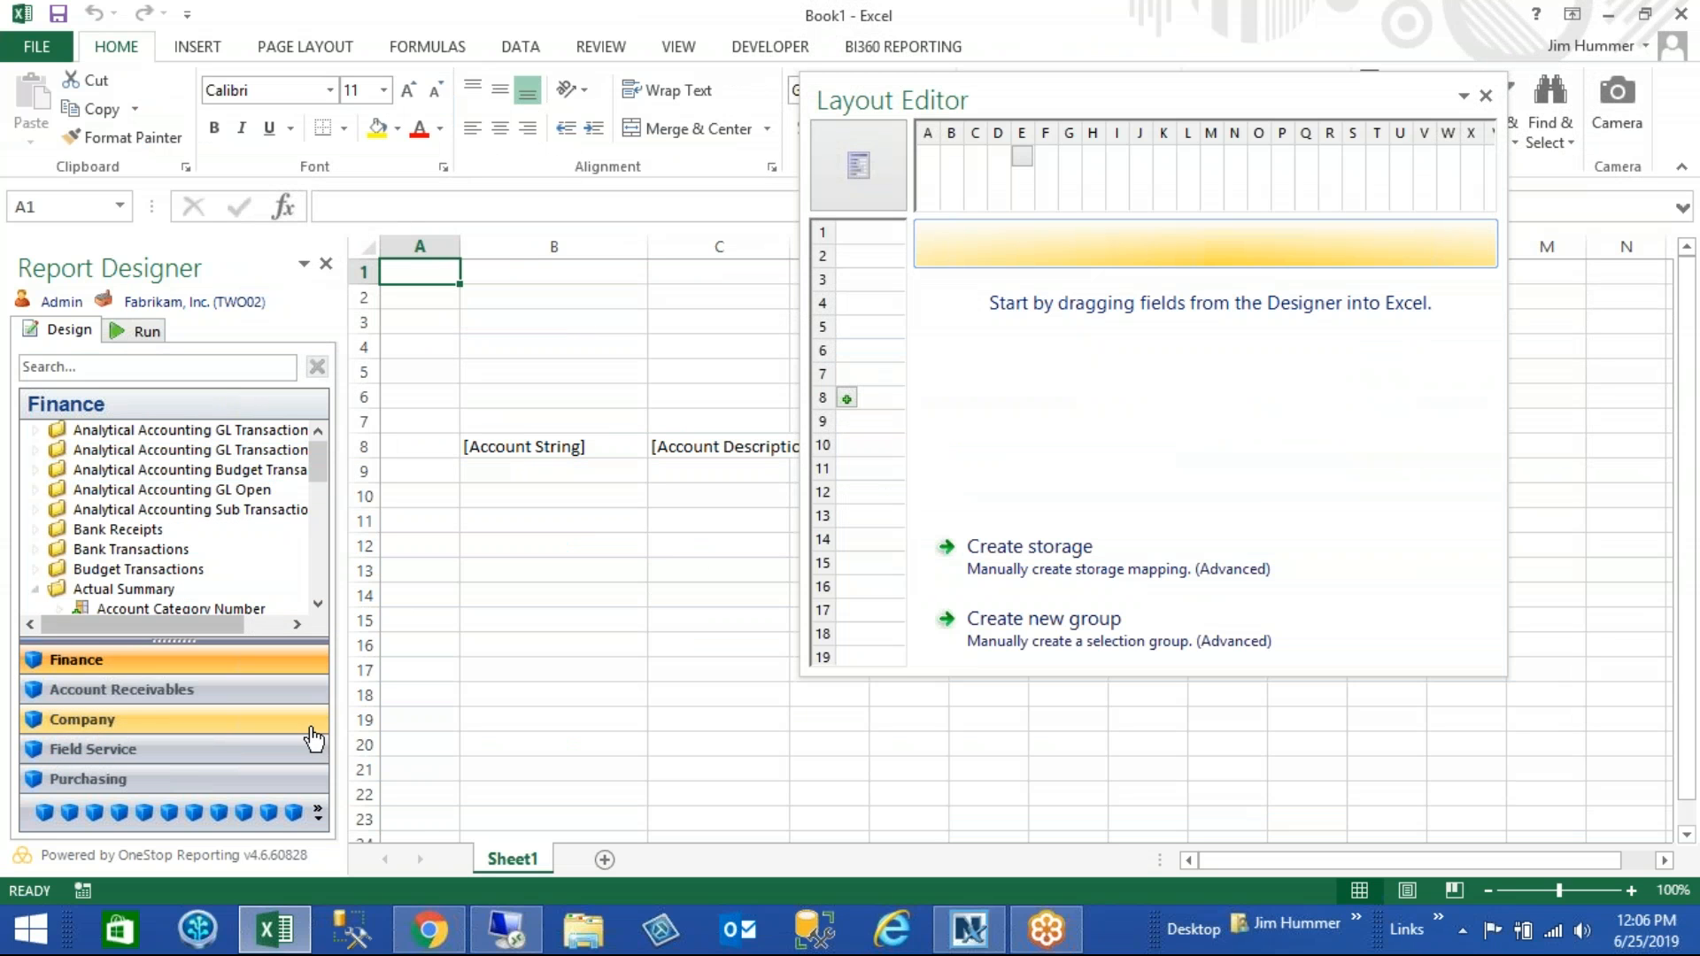
{"action": "left_click", "coordinate": [317, 811]}
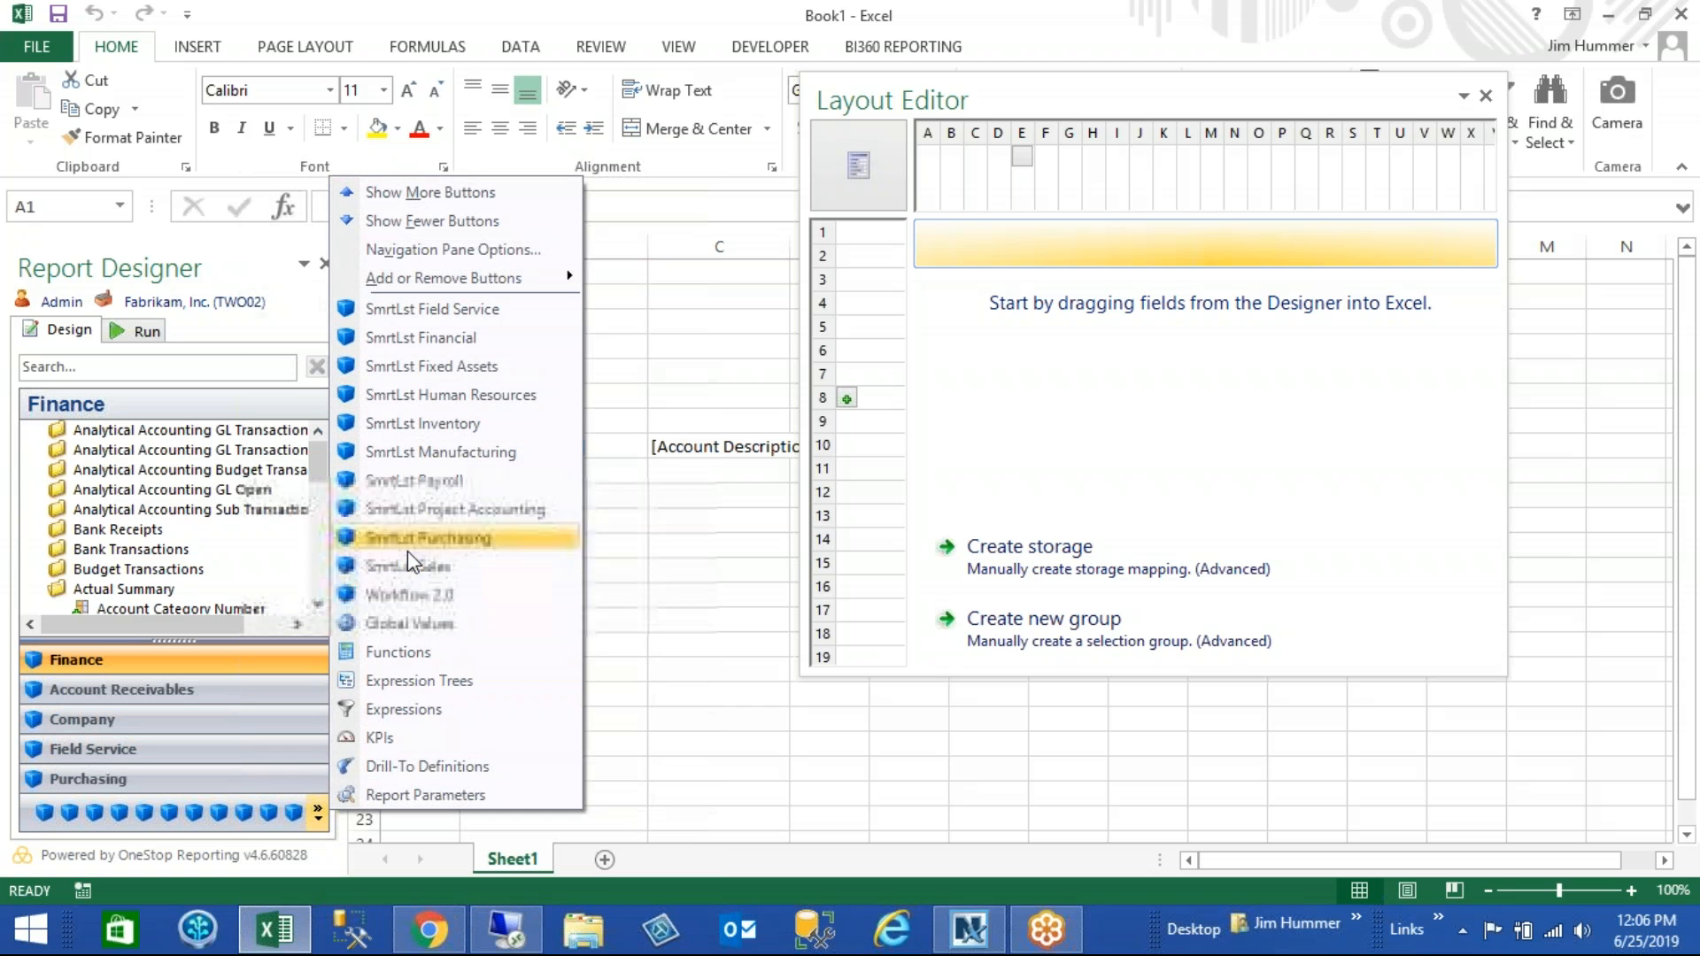
{"action": "left_click", "coordinate": [416, 708]}
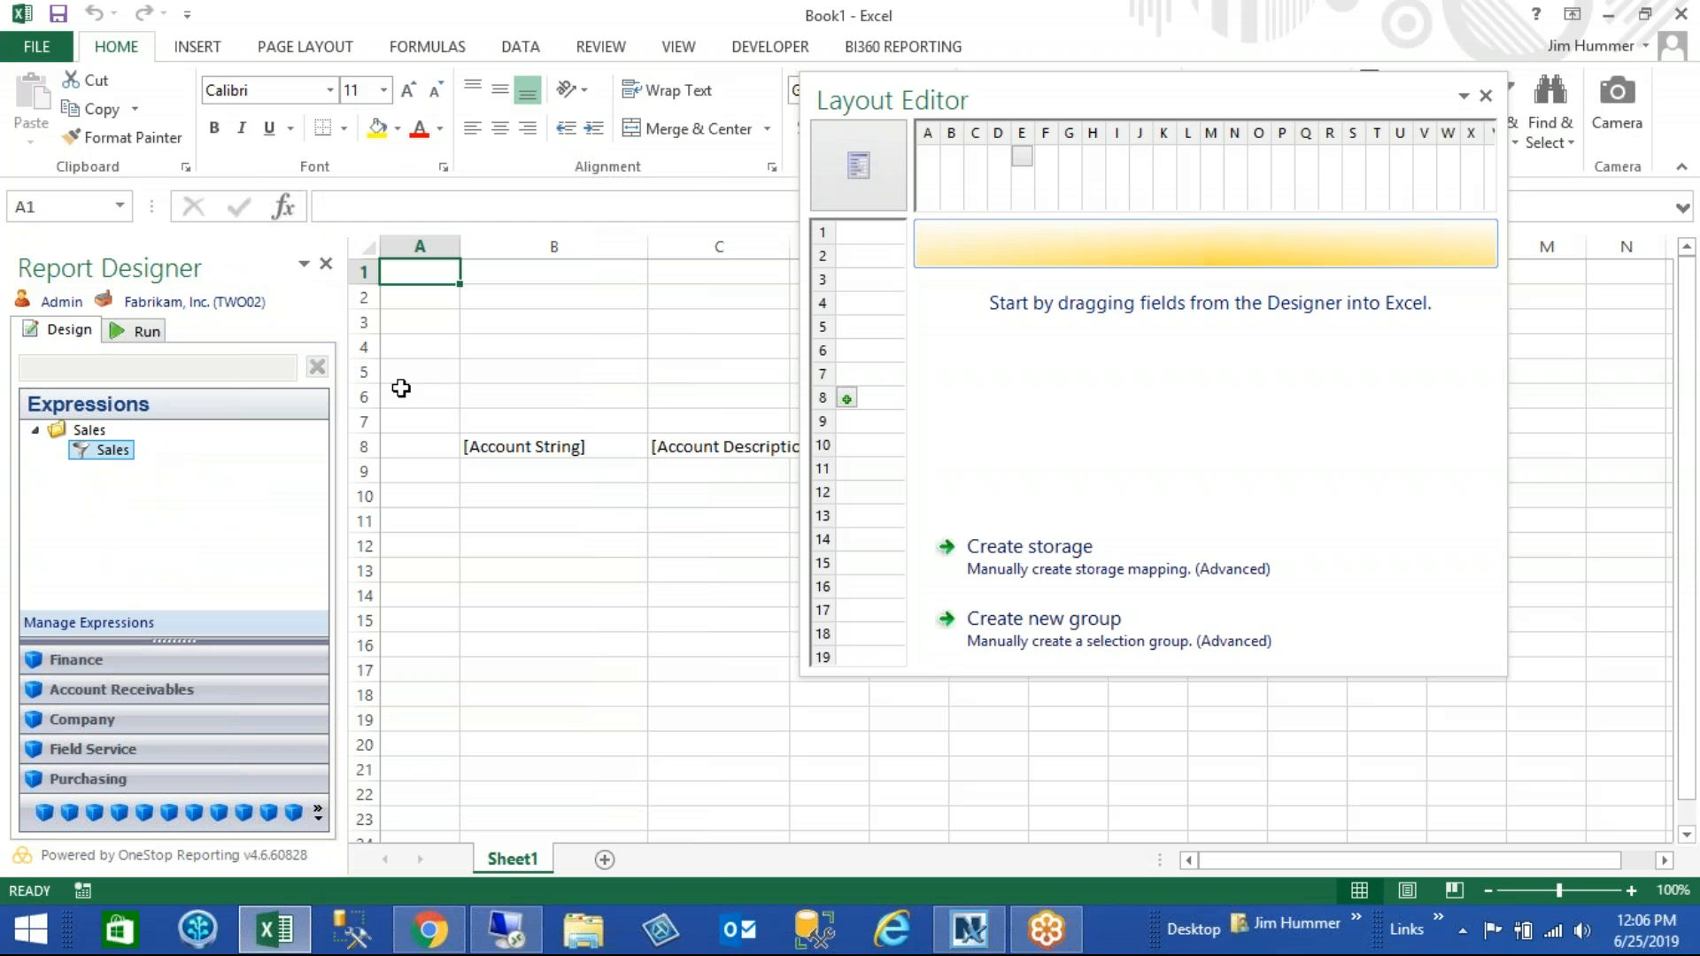
- Start a new expression group with the name COGS and the description COGS
{"action": "left_click", "coordinate": [95, 617]}
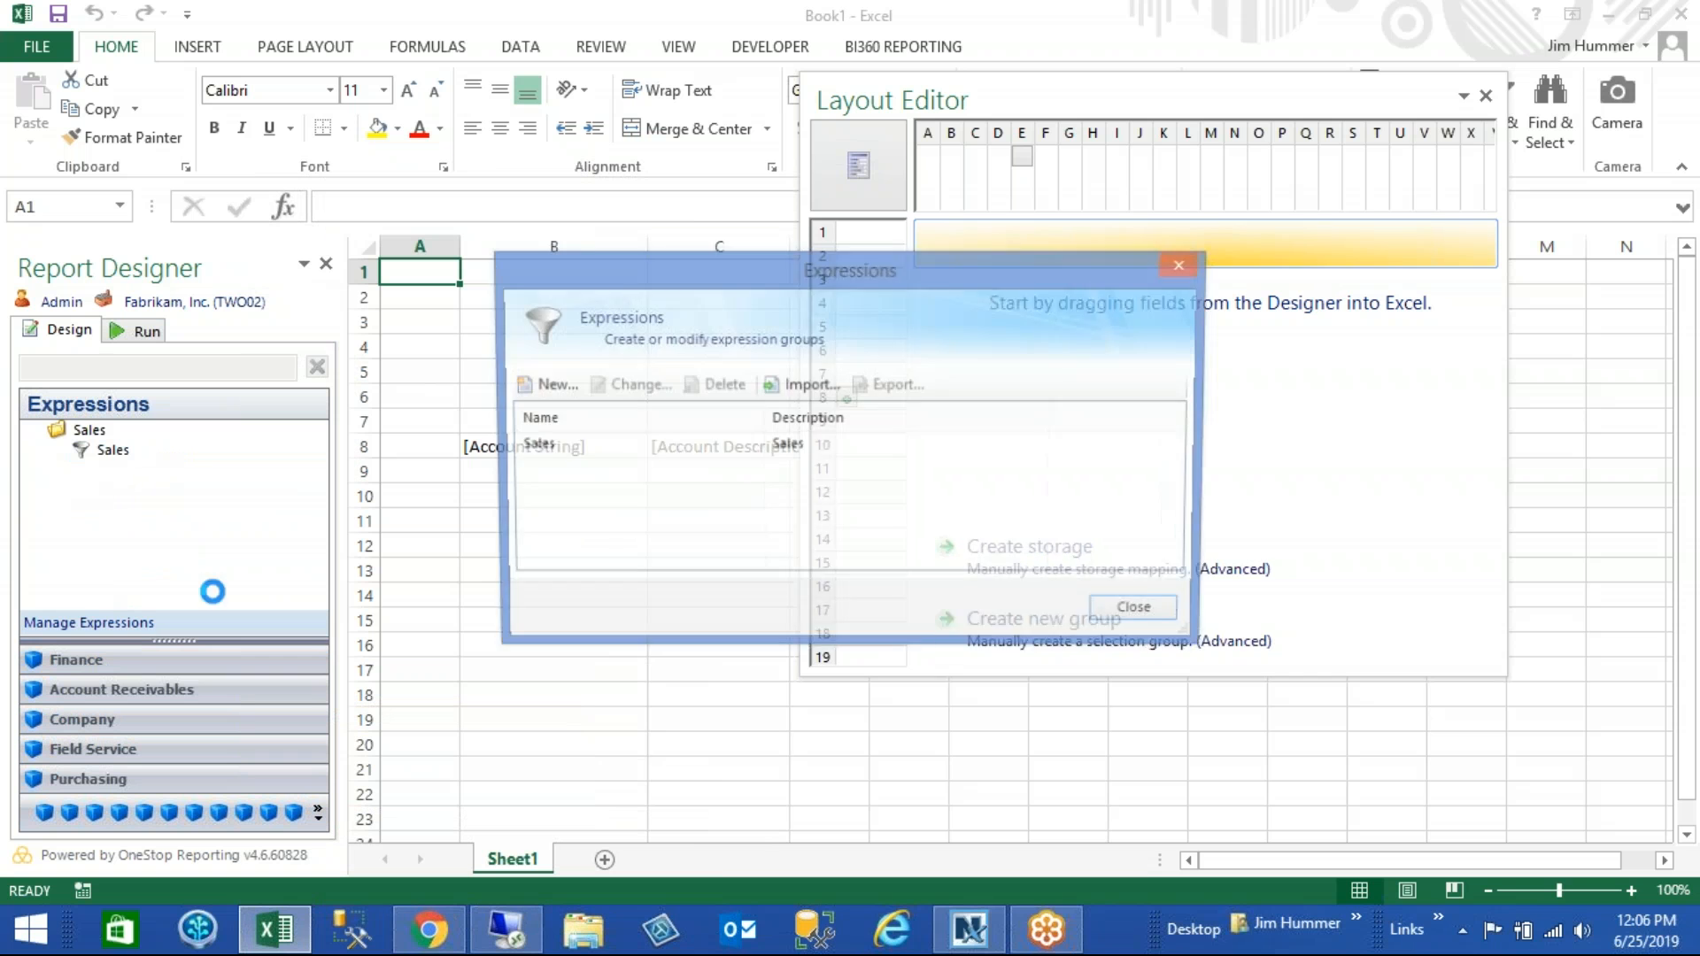
{"action": "left_click", "coordinate": [544, 385]}
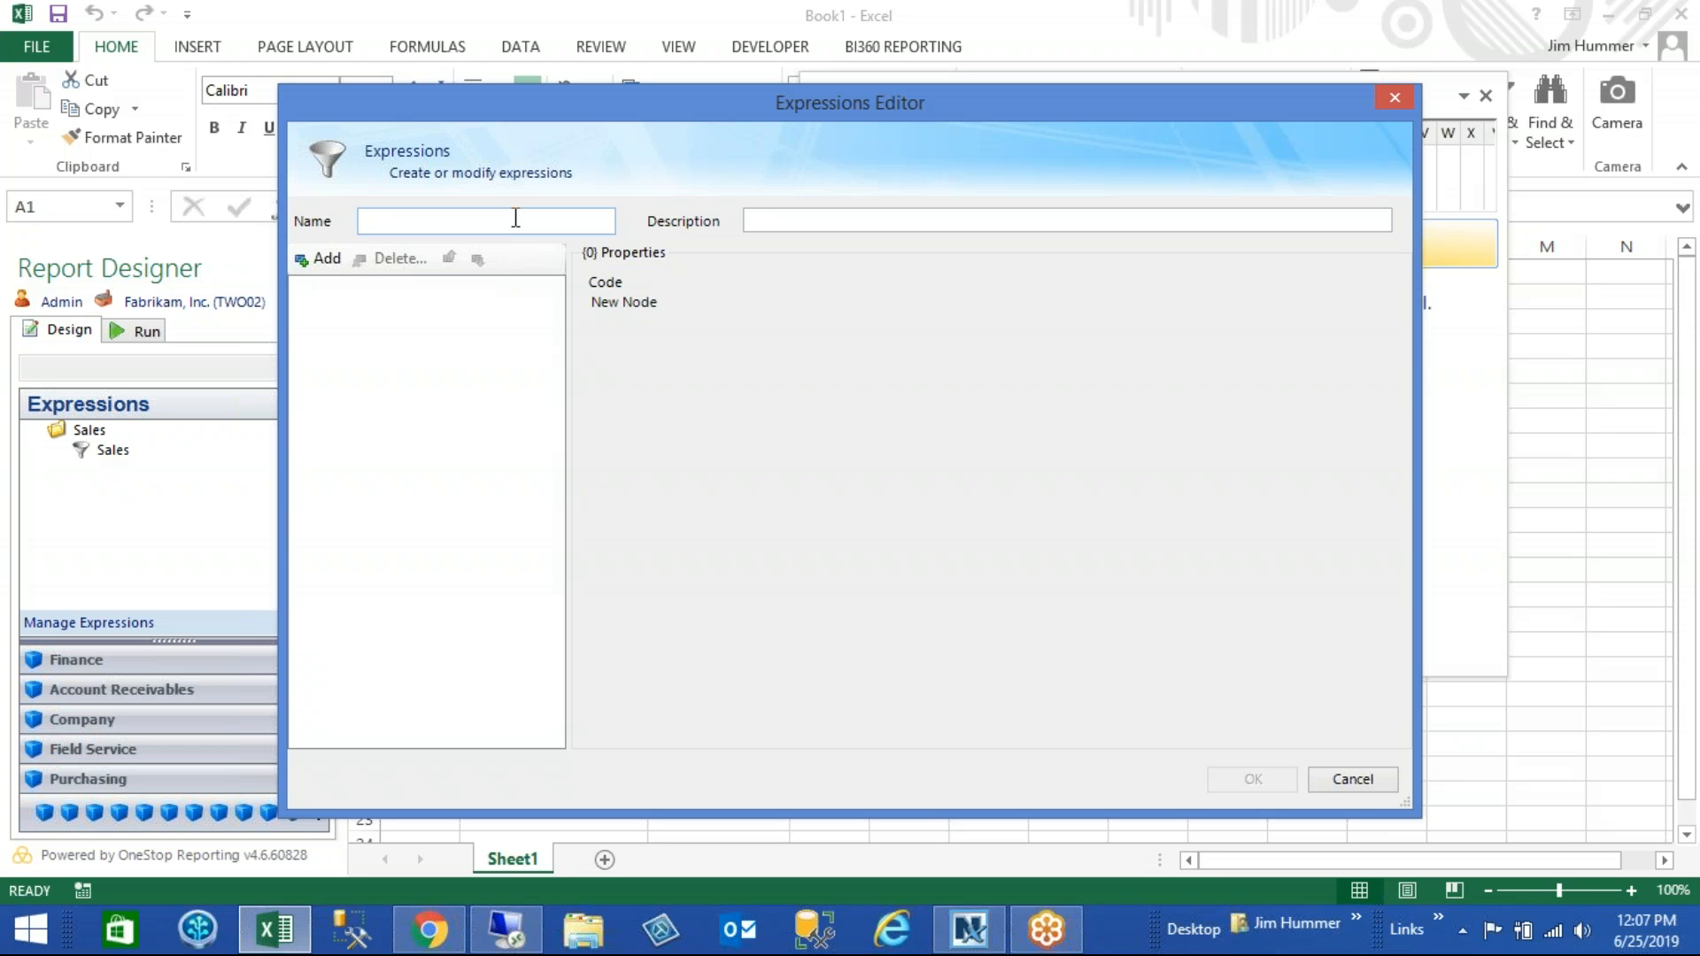
{"action": "left_click", "coordinate": [515, 217]}
{"action": "type", "text": "COGS"}
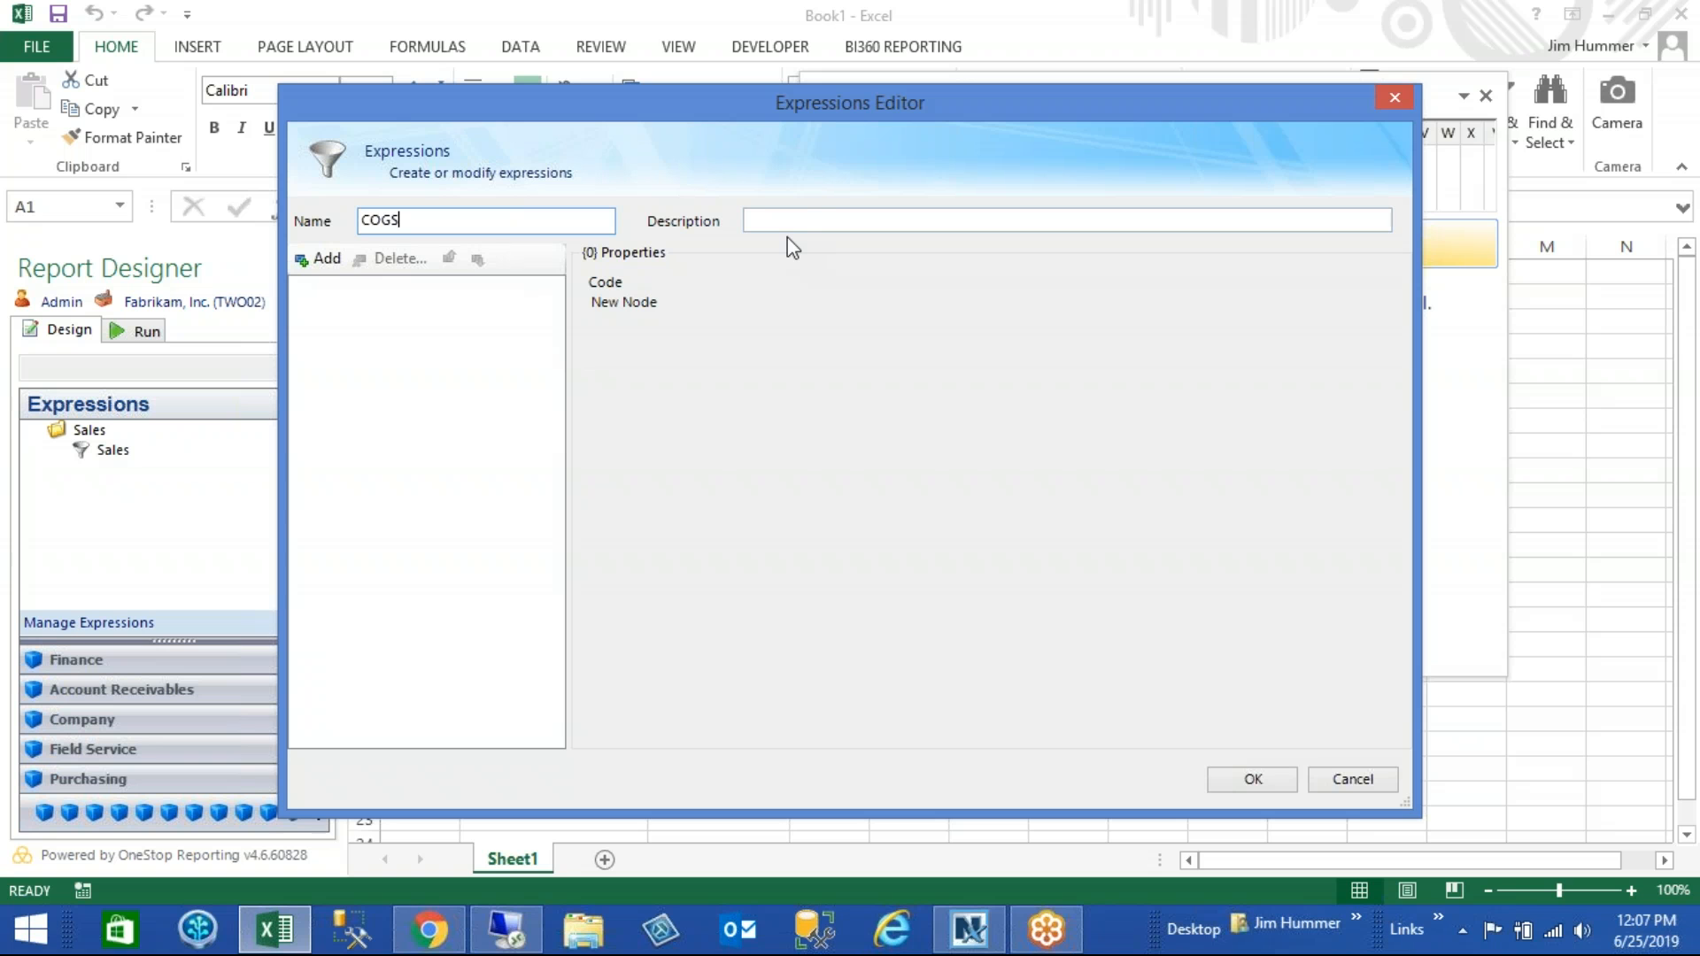
{"action": "left_click", "coordinate": [809, 219]}
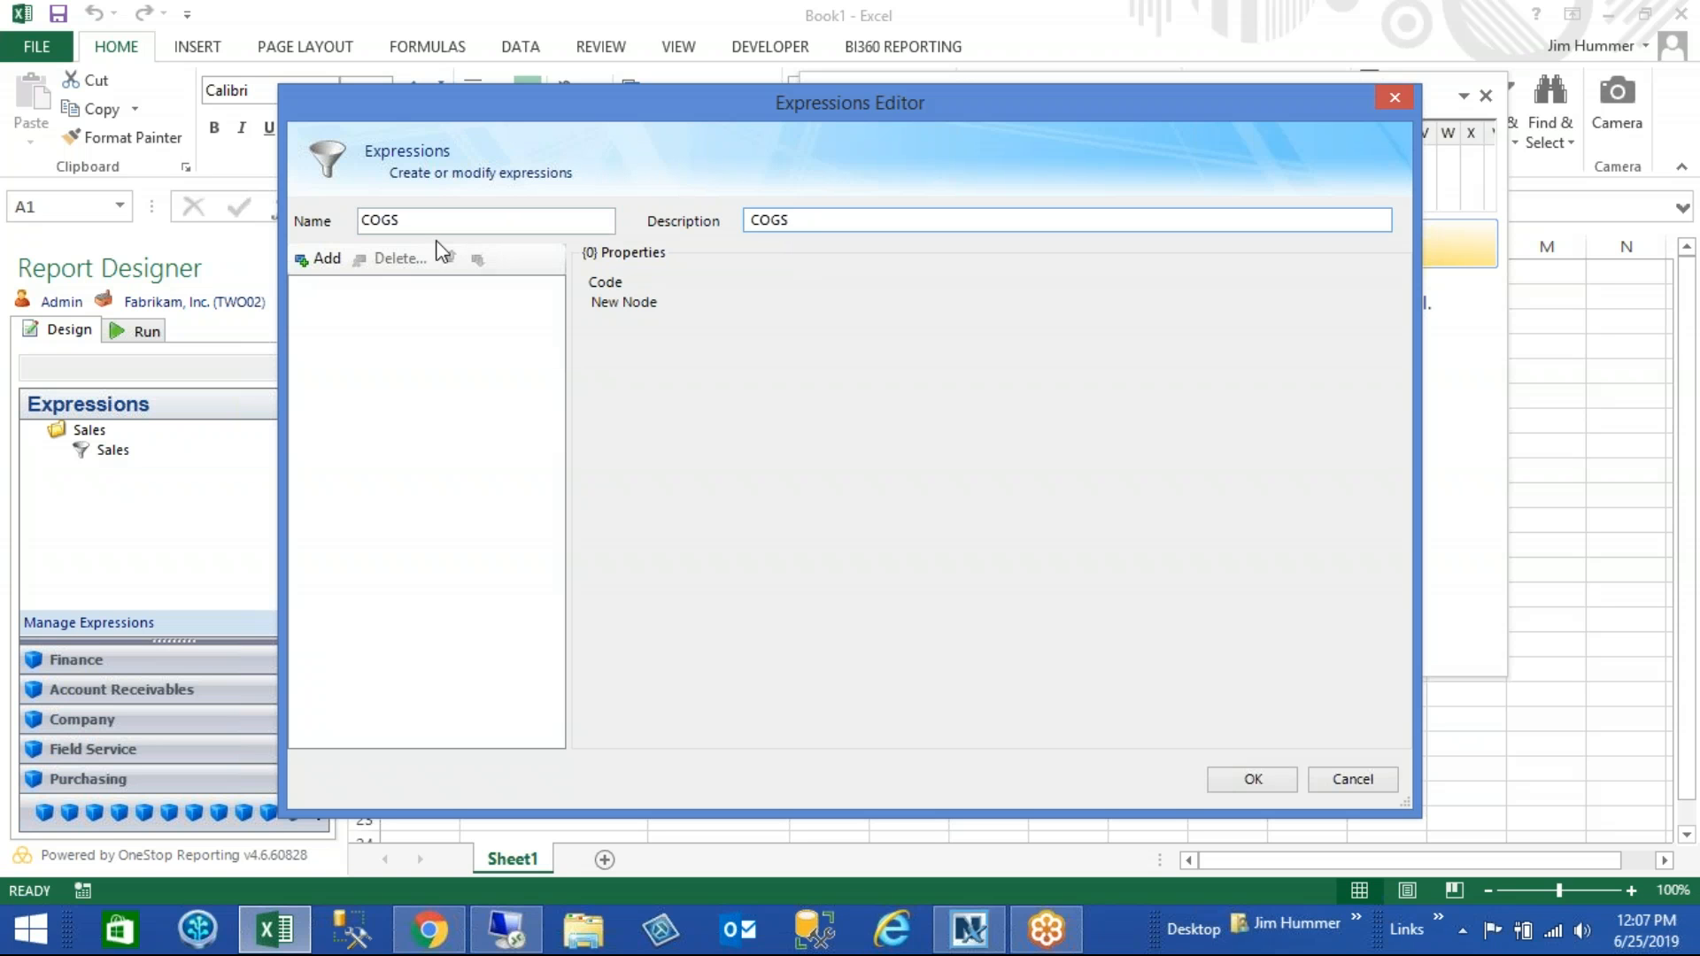
- Add an expression with the name COGS to the group and give it an Account filter from Actual Summary's Account String
{"action": "left_click", "coordinate": [319, 263]}
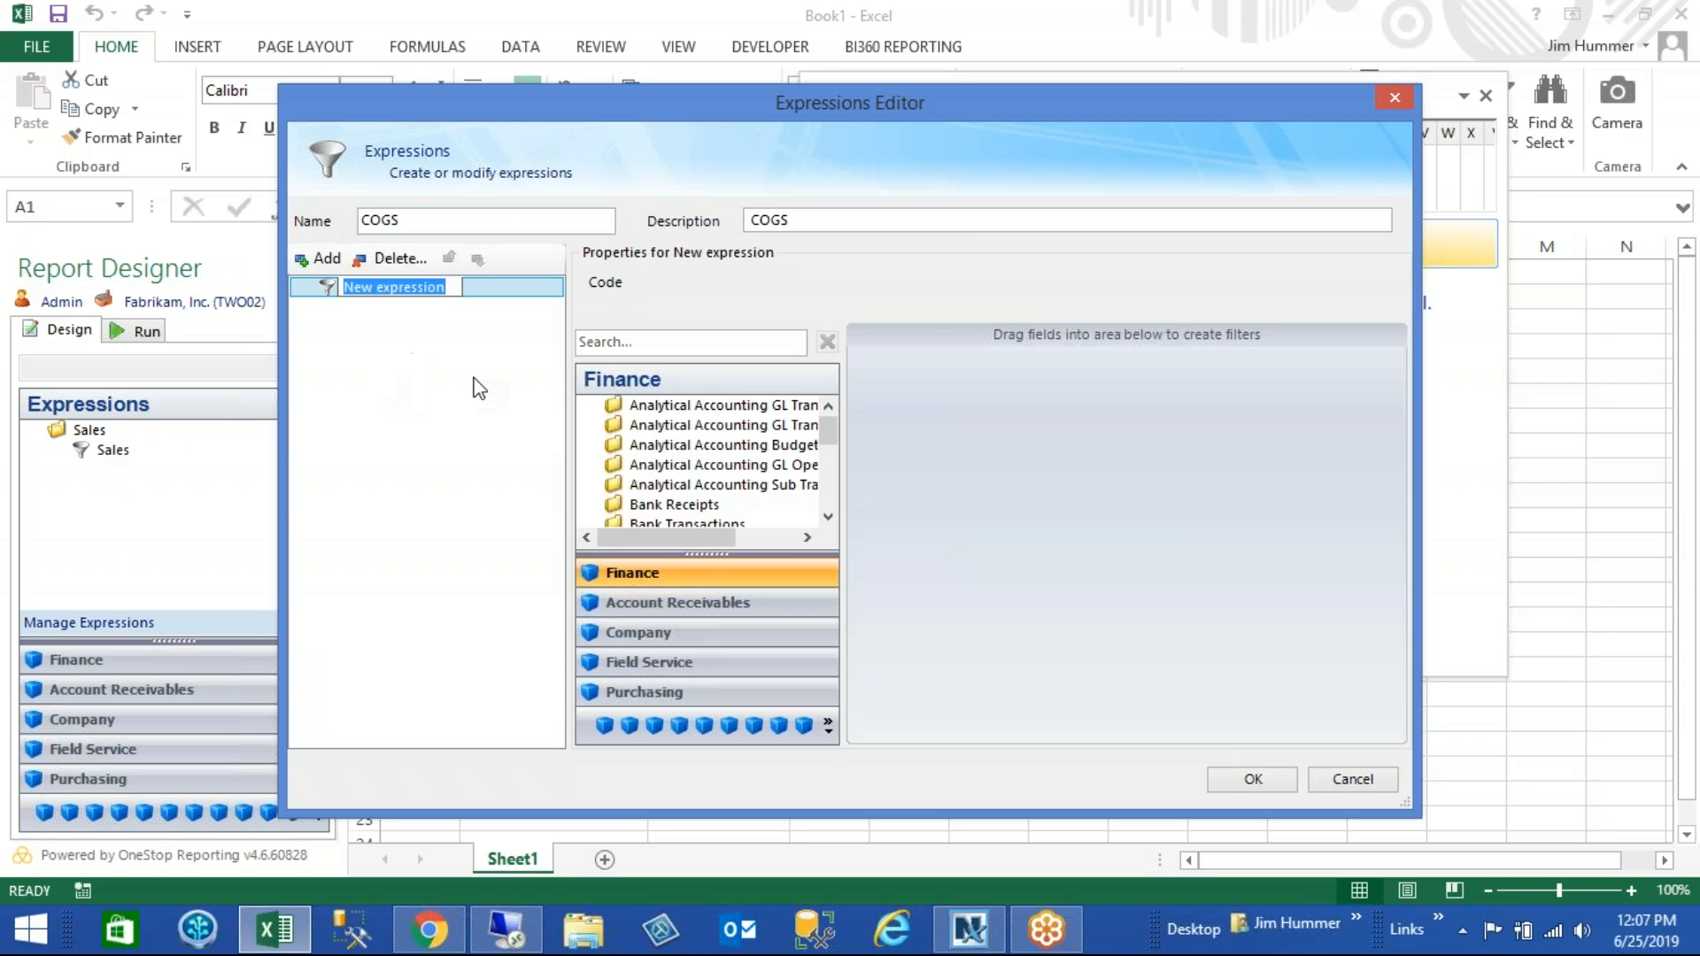
{"action": "type", "text": "COGS"}
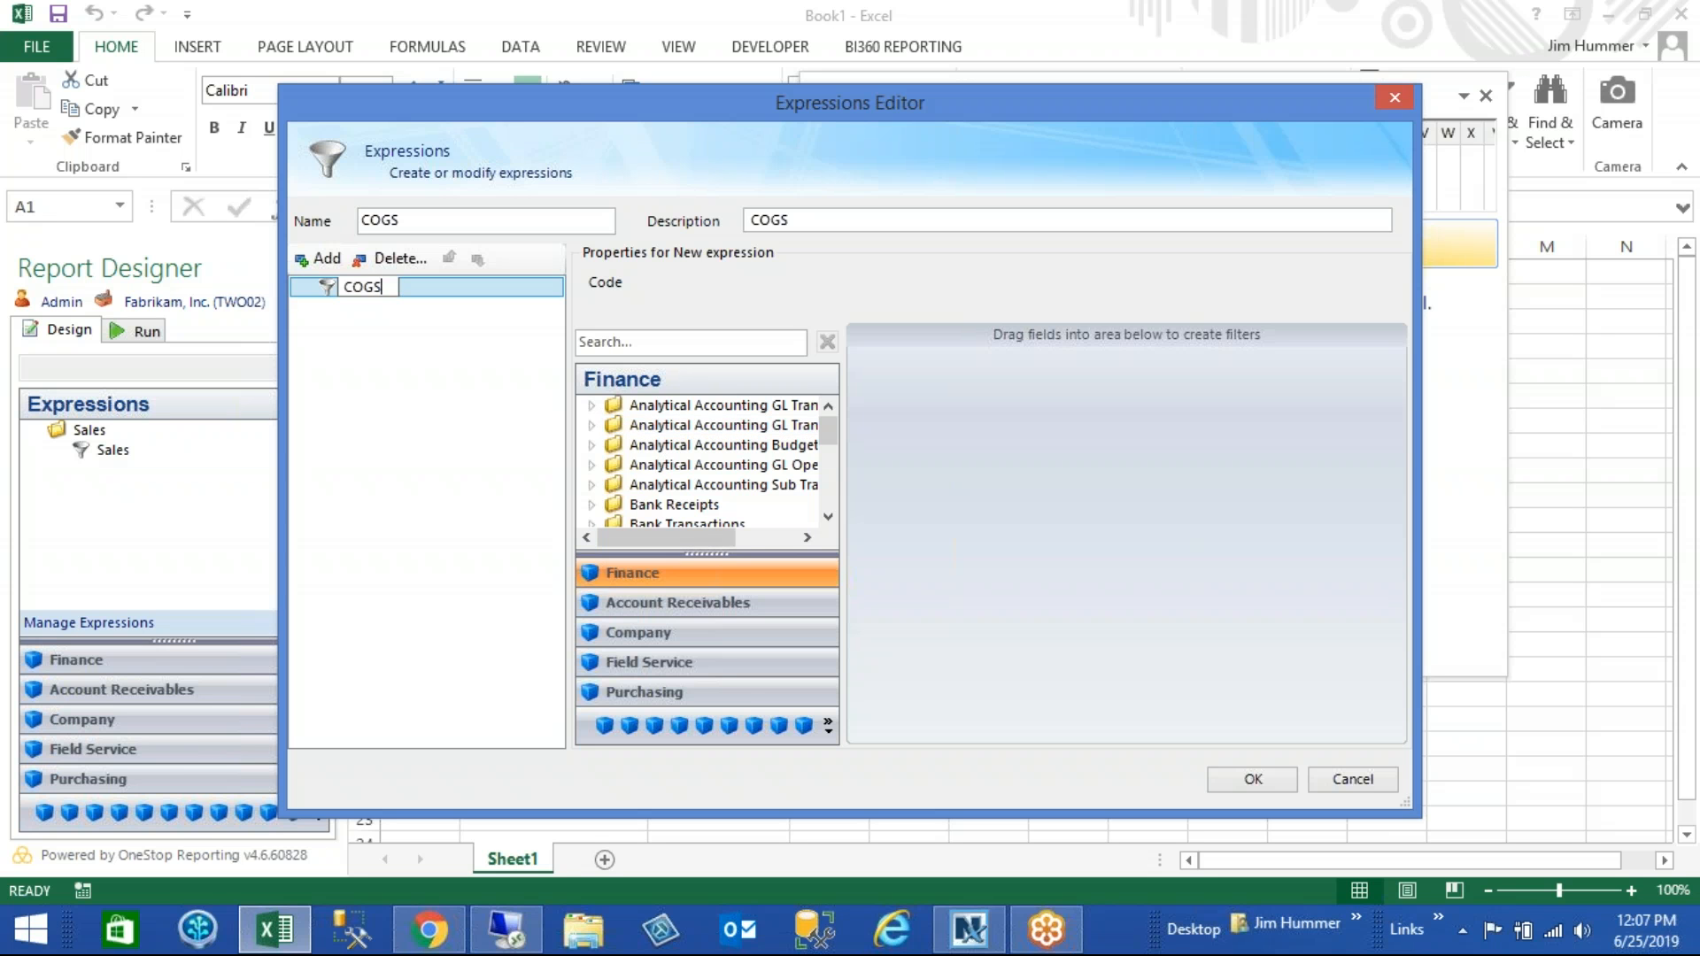
{"action": "left_click_drag", "start_coordinate": [713, 555], "coordinate": [713, 645]}
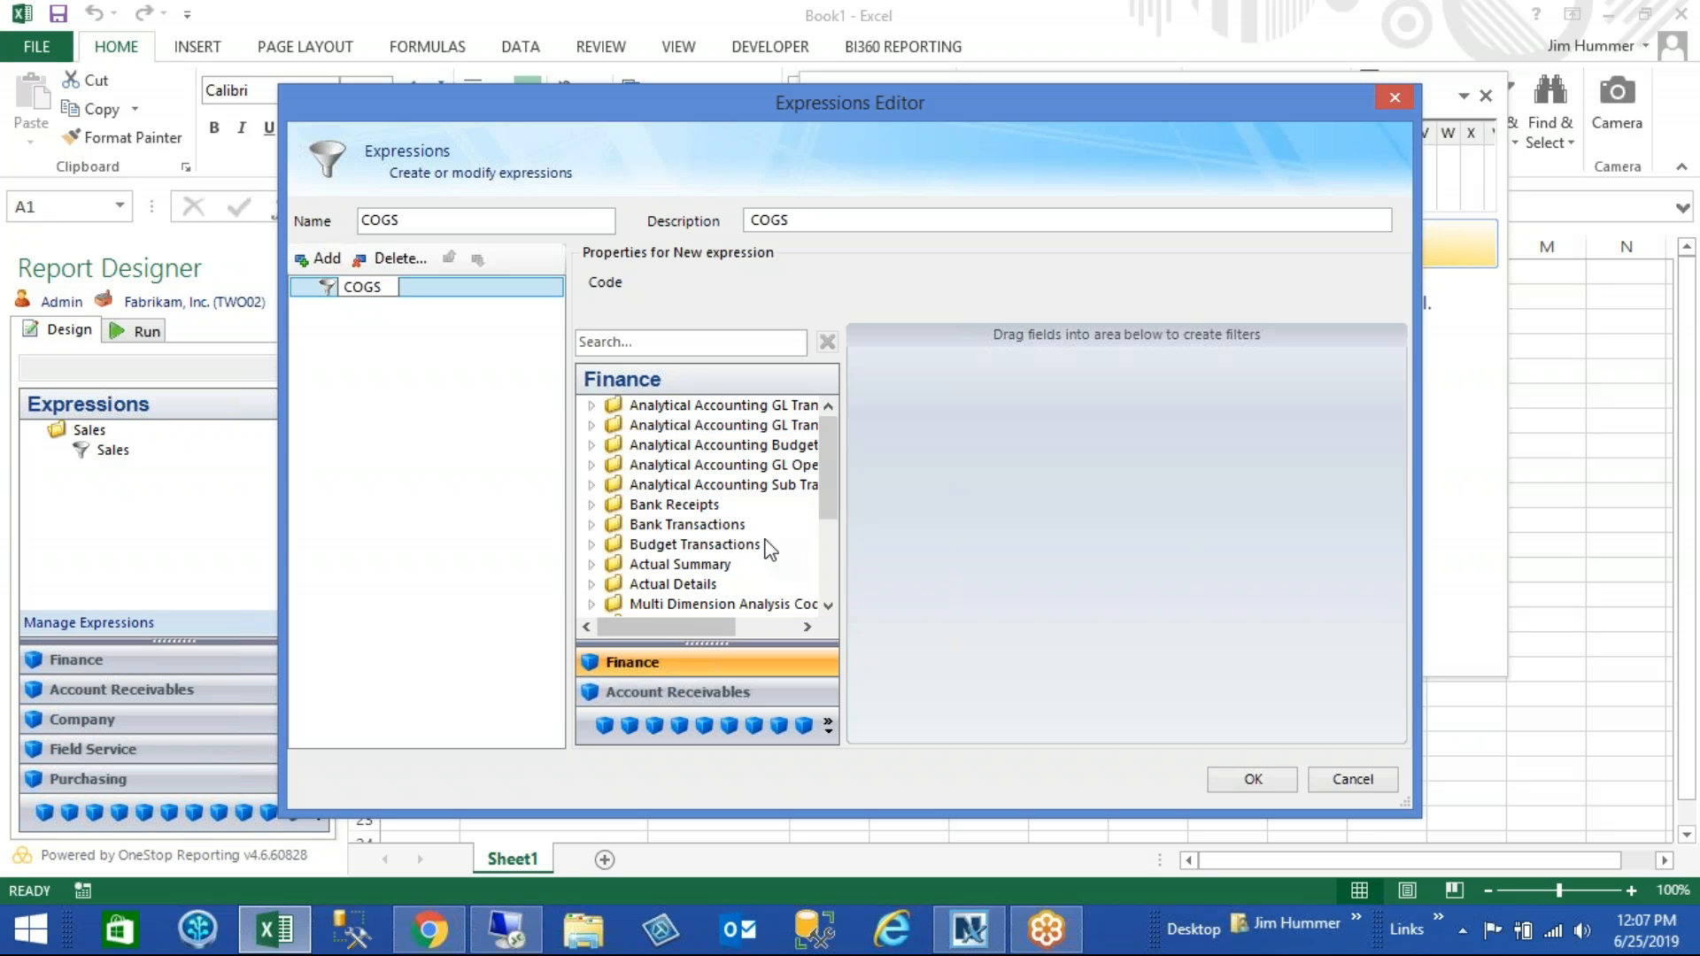
{"action": "left_click", "coordinate": [593, 568]}
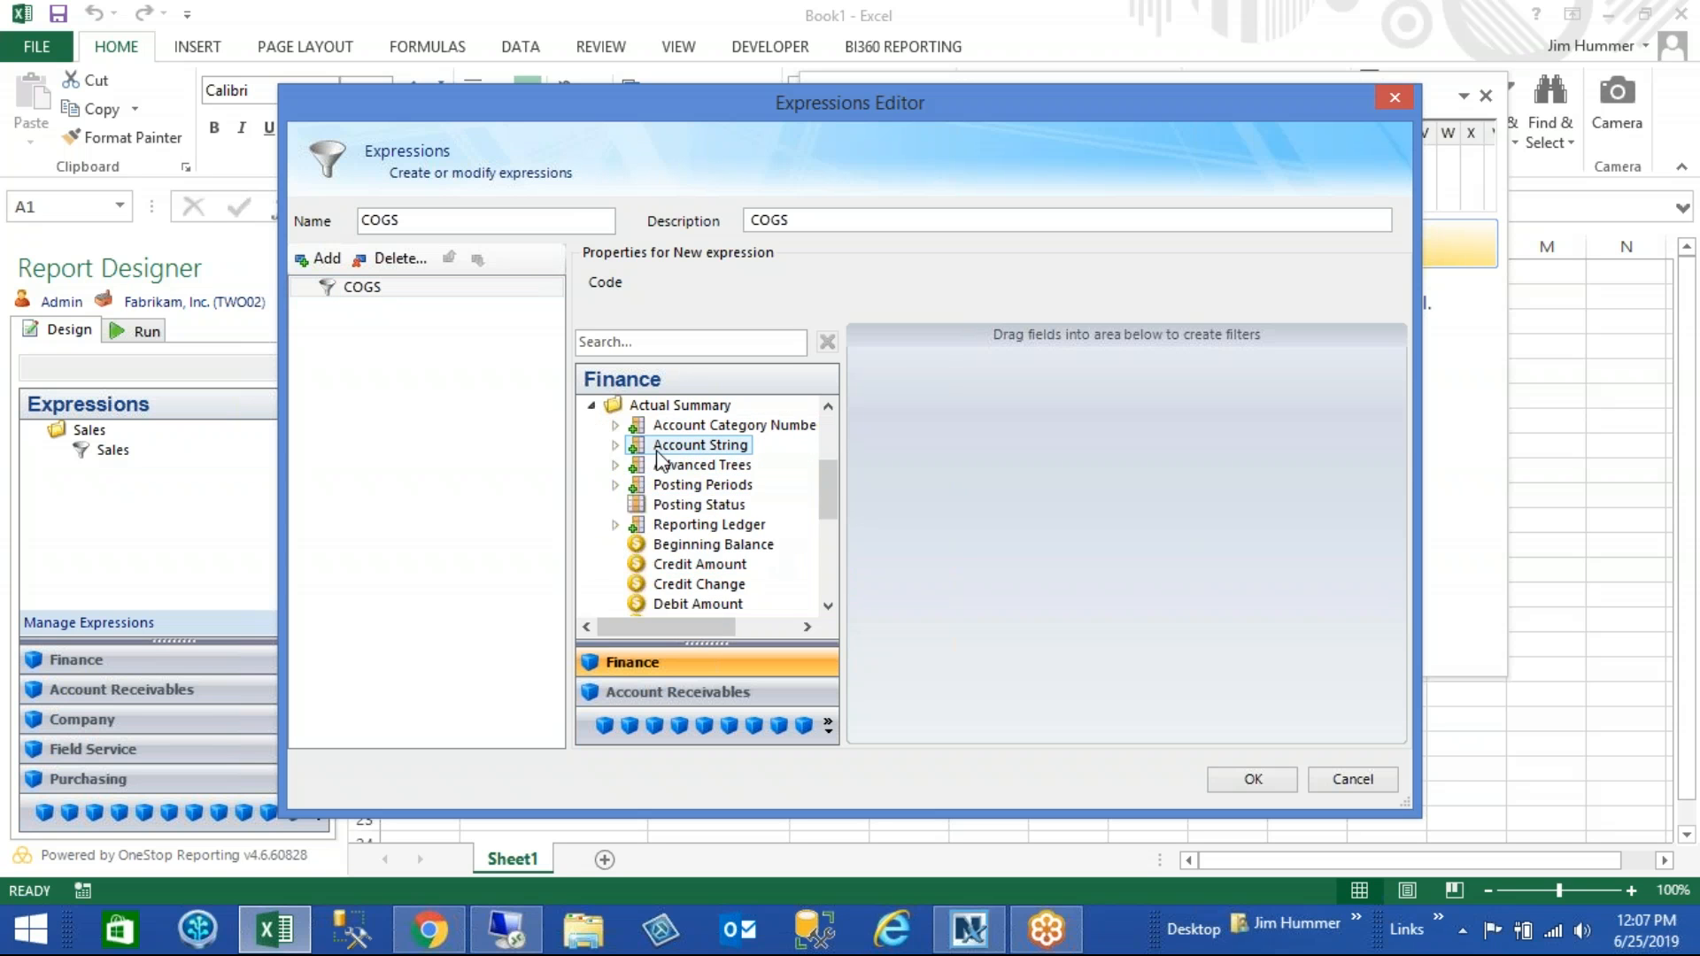
{"action": "left_click", "coordinate": [616, 446]}
{"action": "left_click_drag", "start_coordinate": [703, 425], "coordinate": [943, 451]}
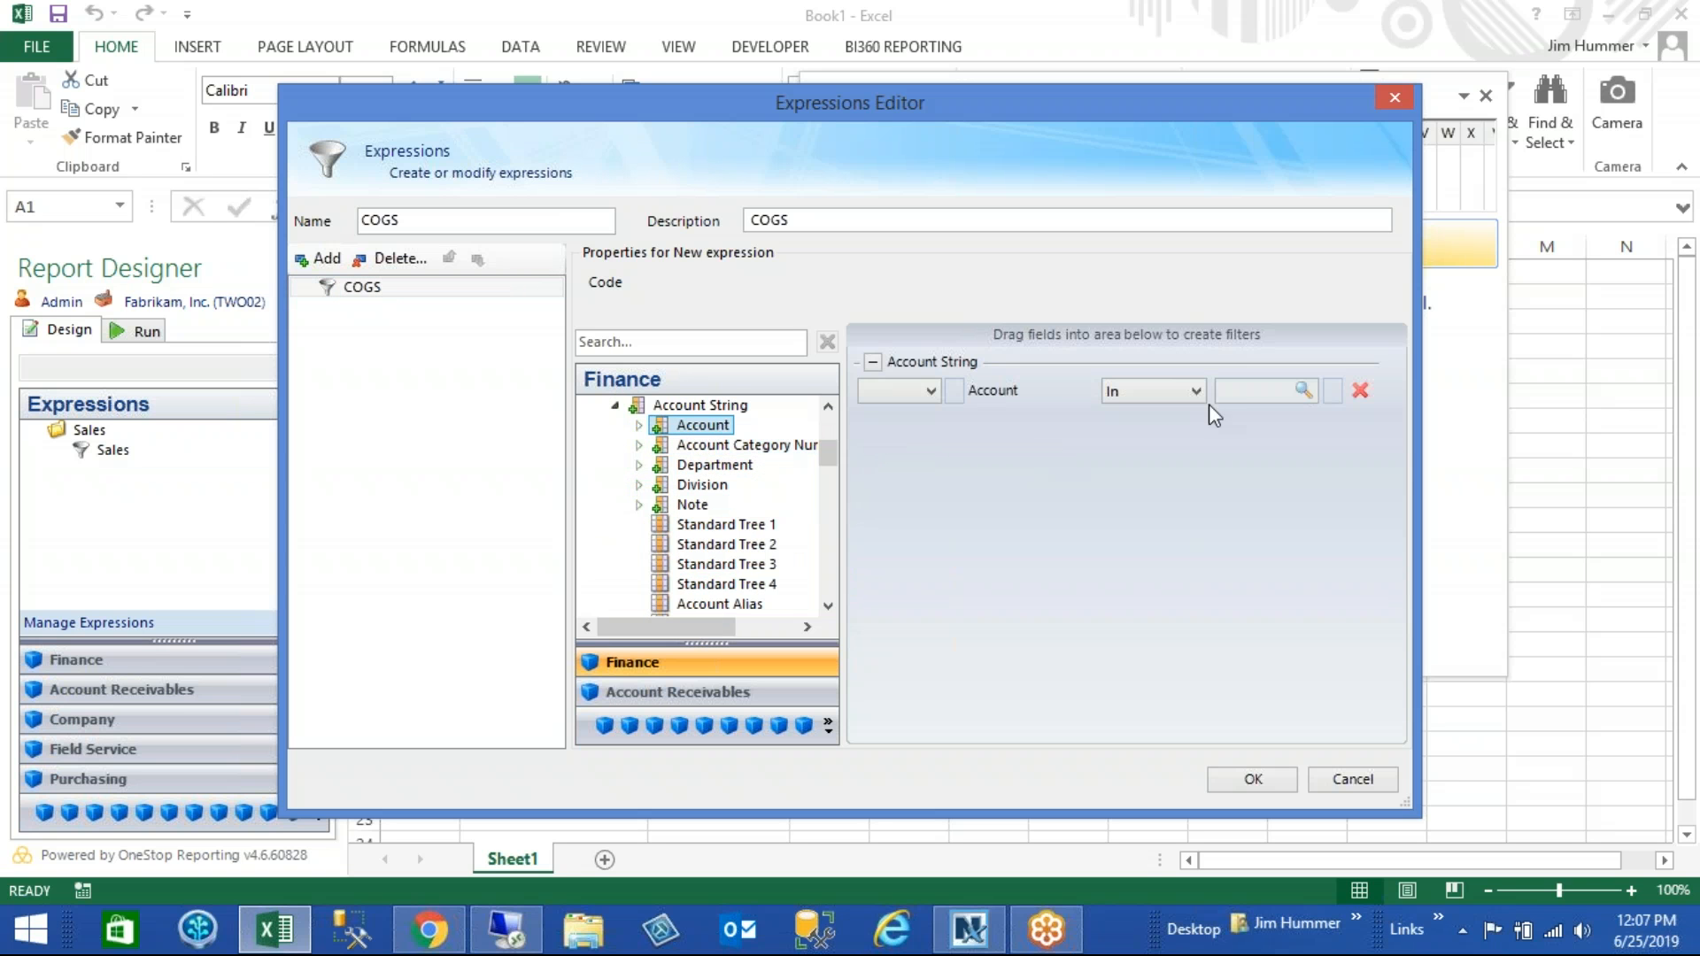
- Set the COGS expression's Account filter to Begins with 5 and save the expression group
{"action": "left_click", "coordinate": [1197, 391]}
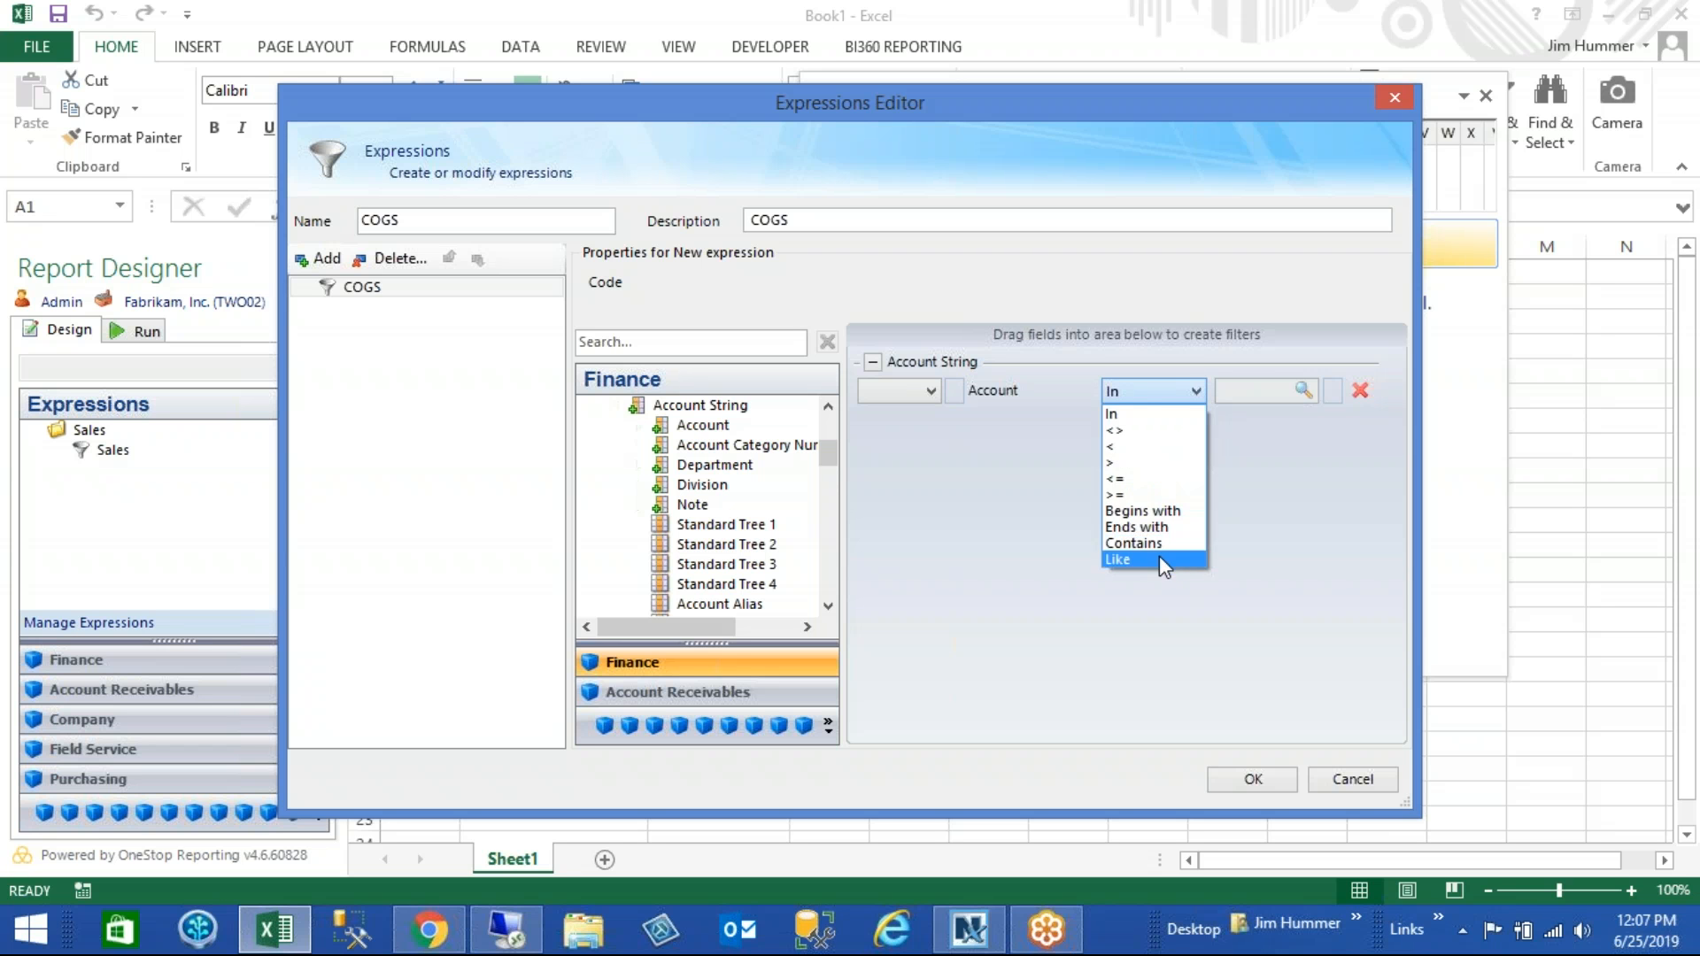
{"action": "left_click", "coordinate": [1171, 515]}
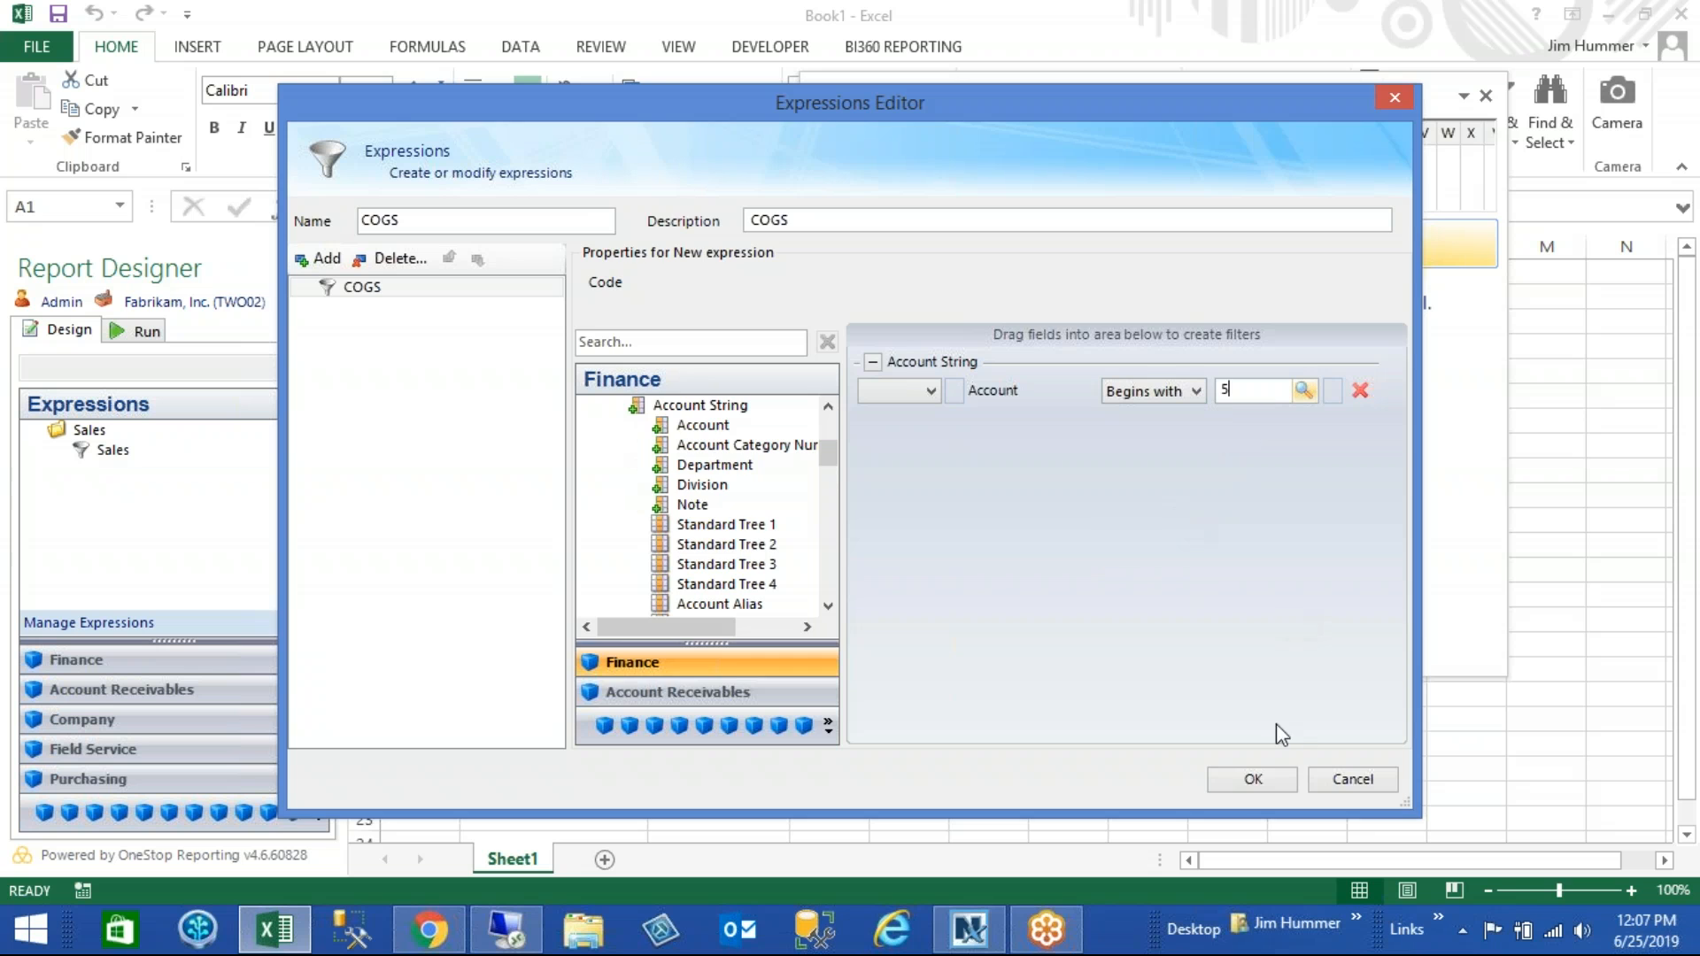
{"action": "left_click", "coordinate": [1252, 780]}
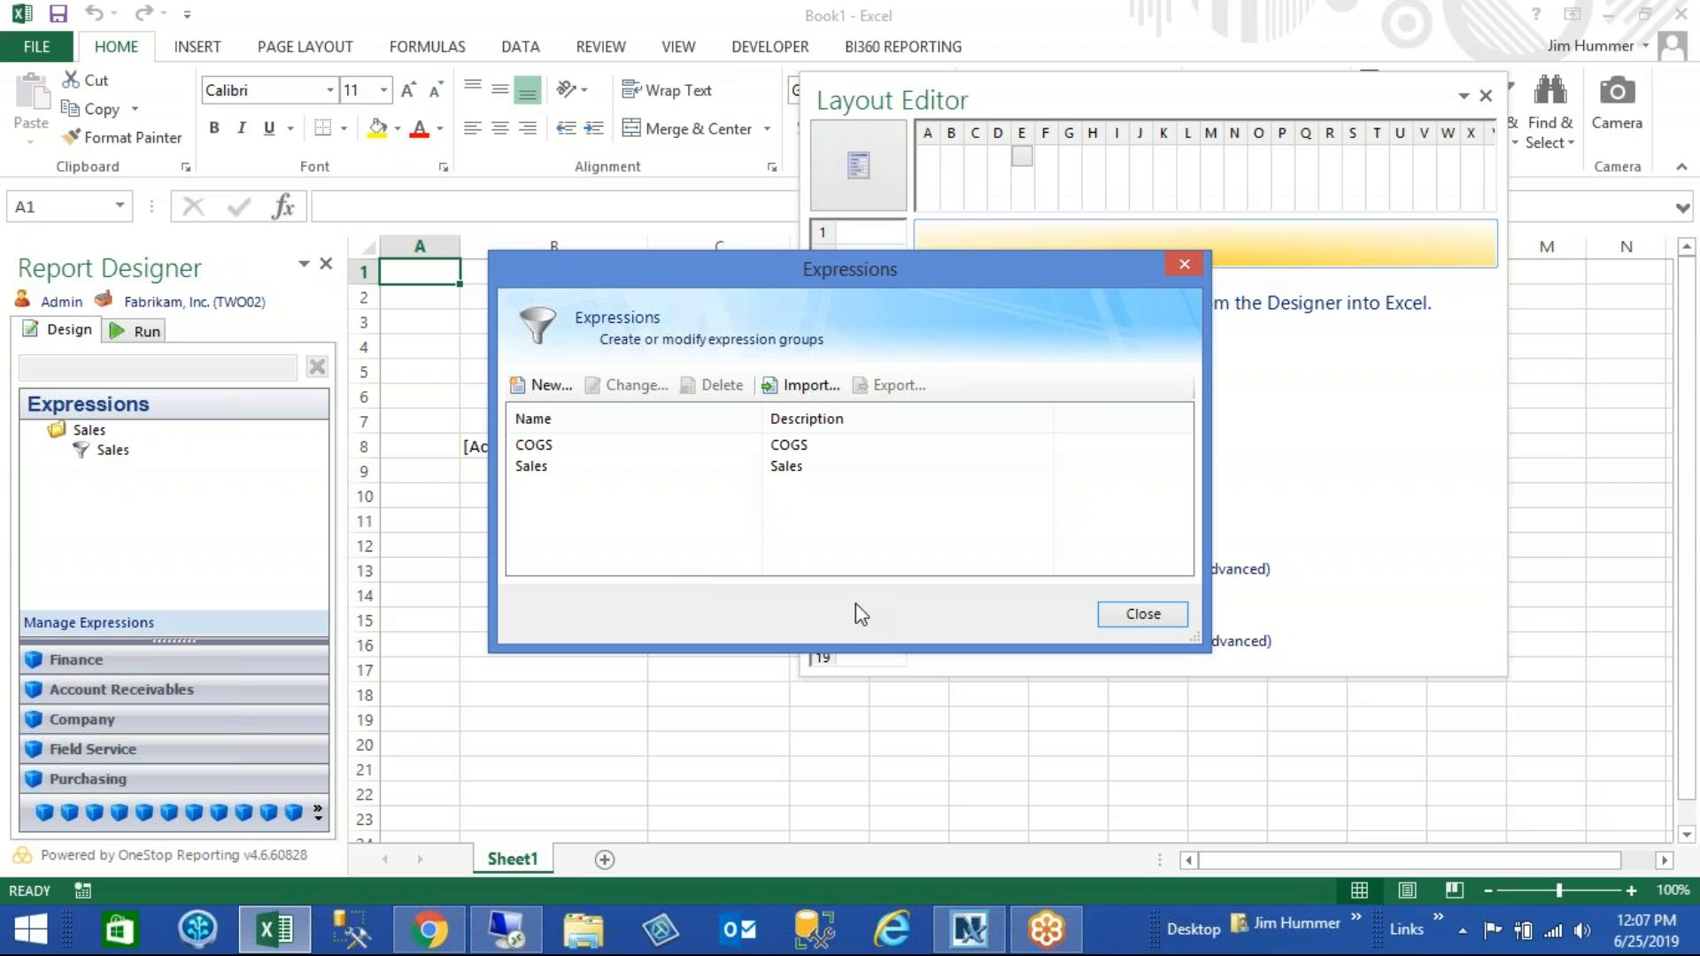
{"action": "left_click", "coordinate": [1142, 615]}
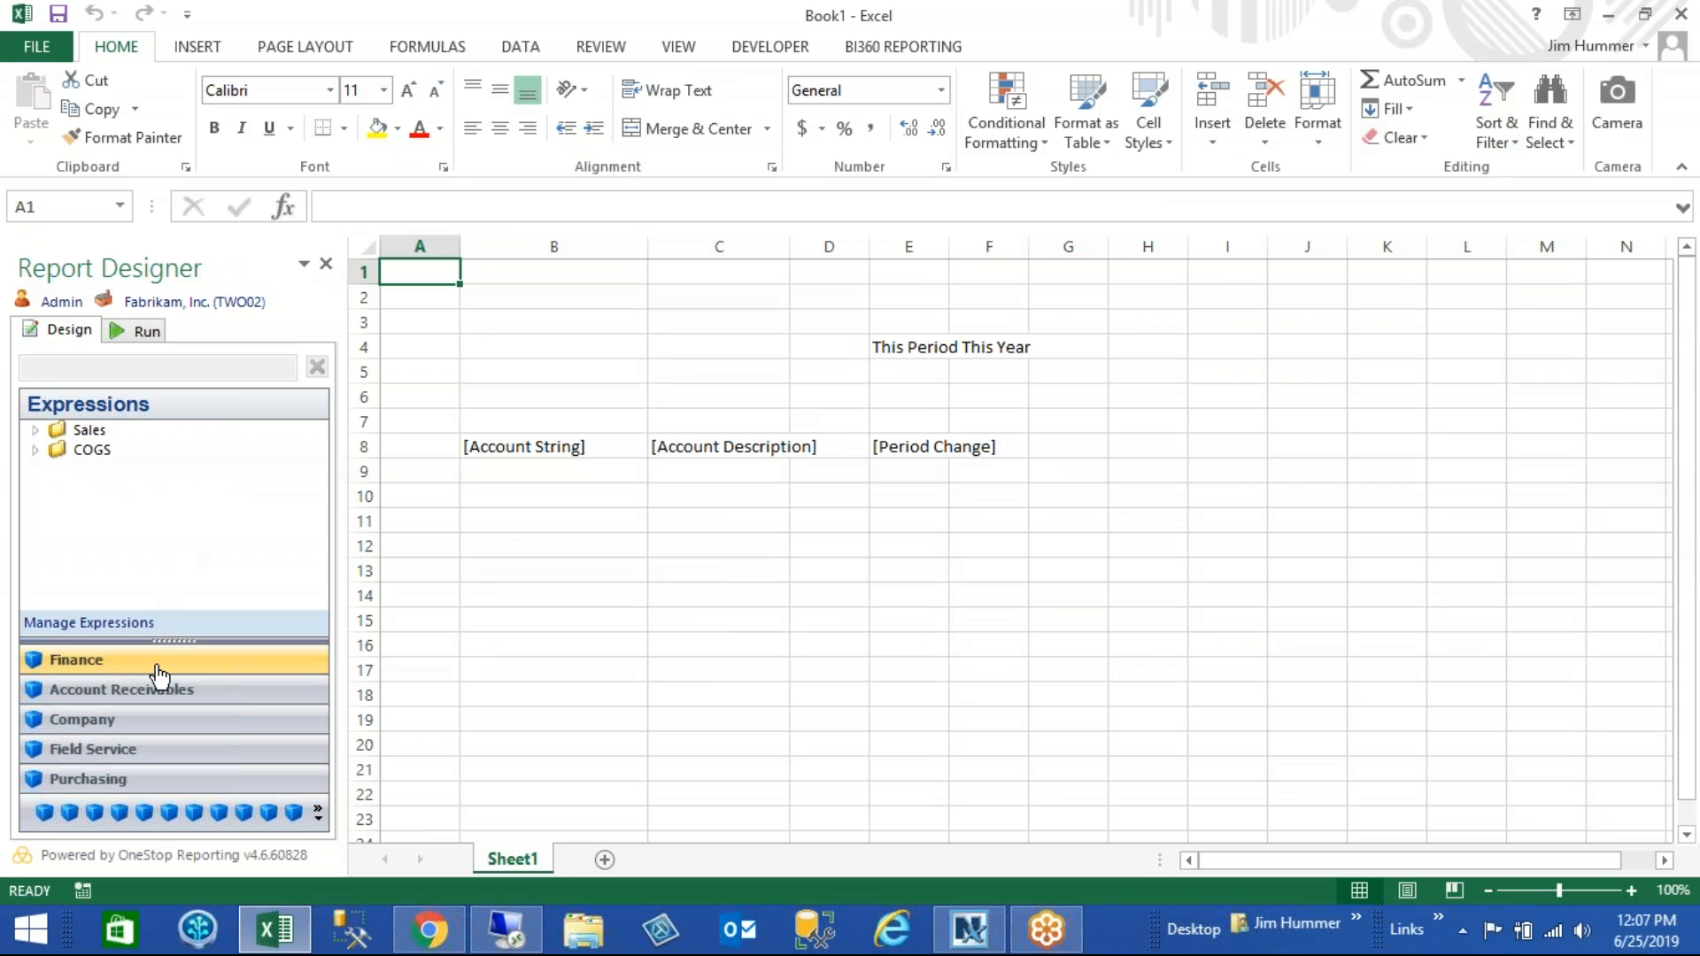
- Place Actual Summary's Account String field in cell B11 and create a new selection group on the row
{"action": "left_click", "coordinate": [157, 664]}
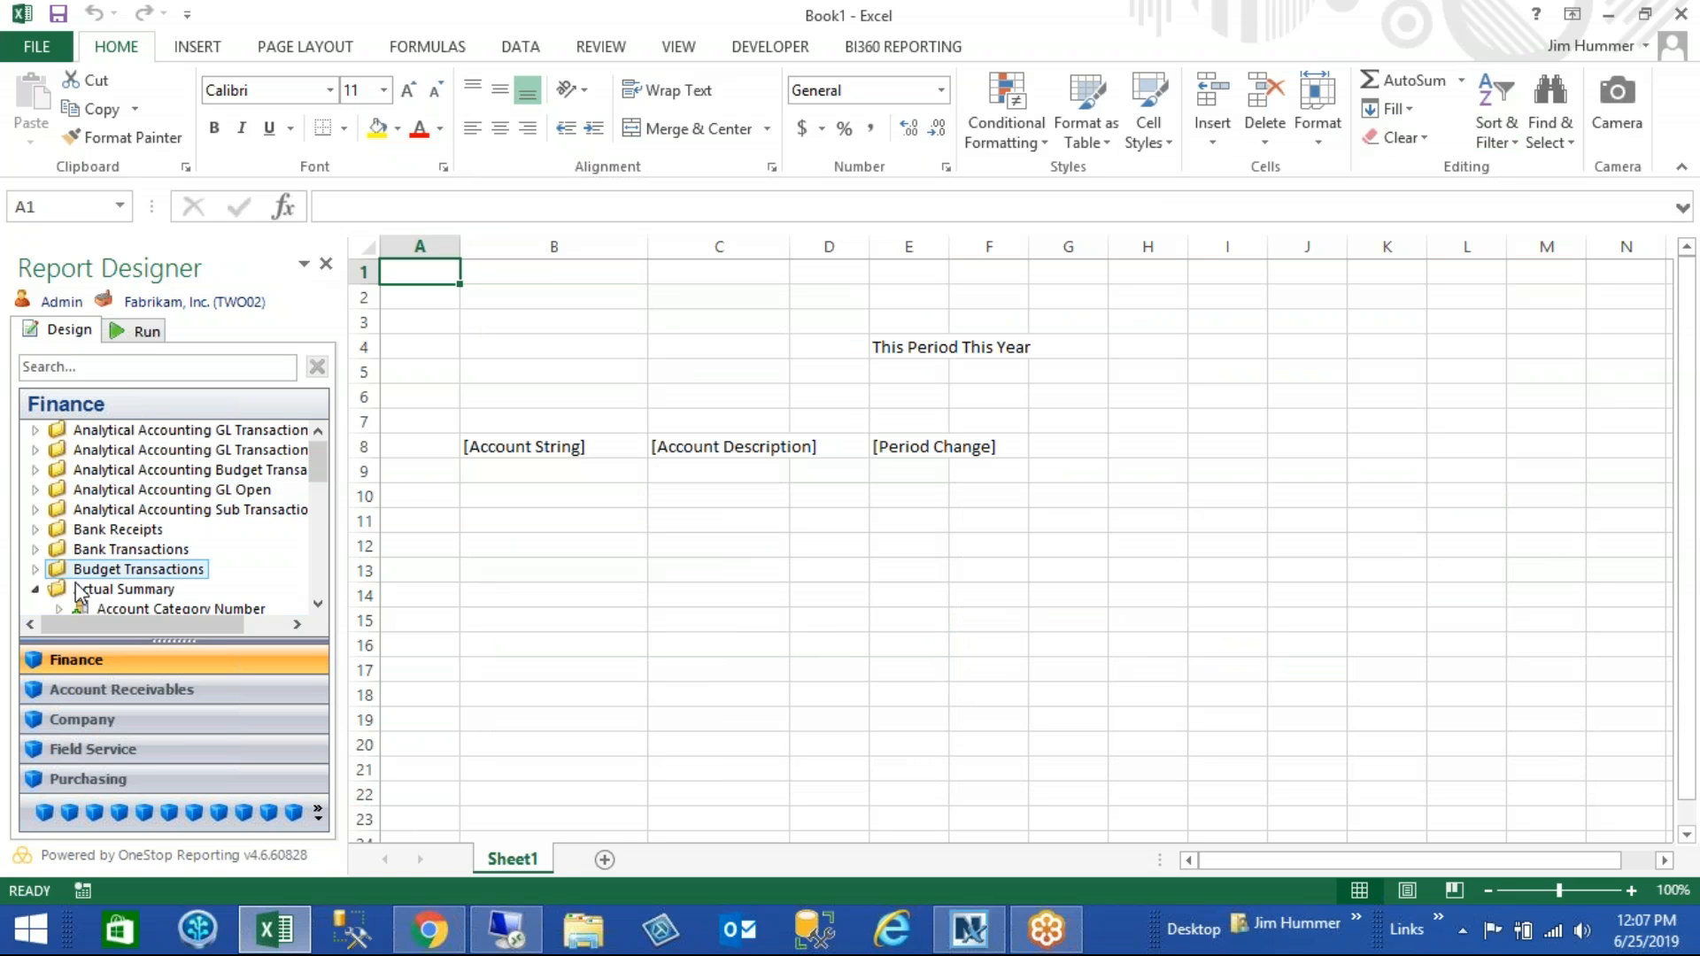
{"action": "scroll", "coordinate": [326, 465], "scroll_direction": "down", "scroll_amount": 3}
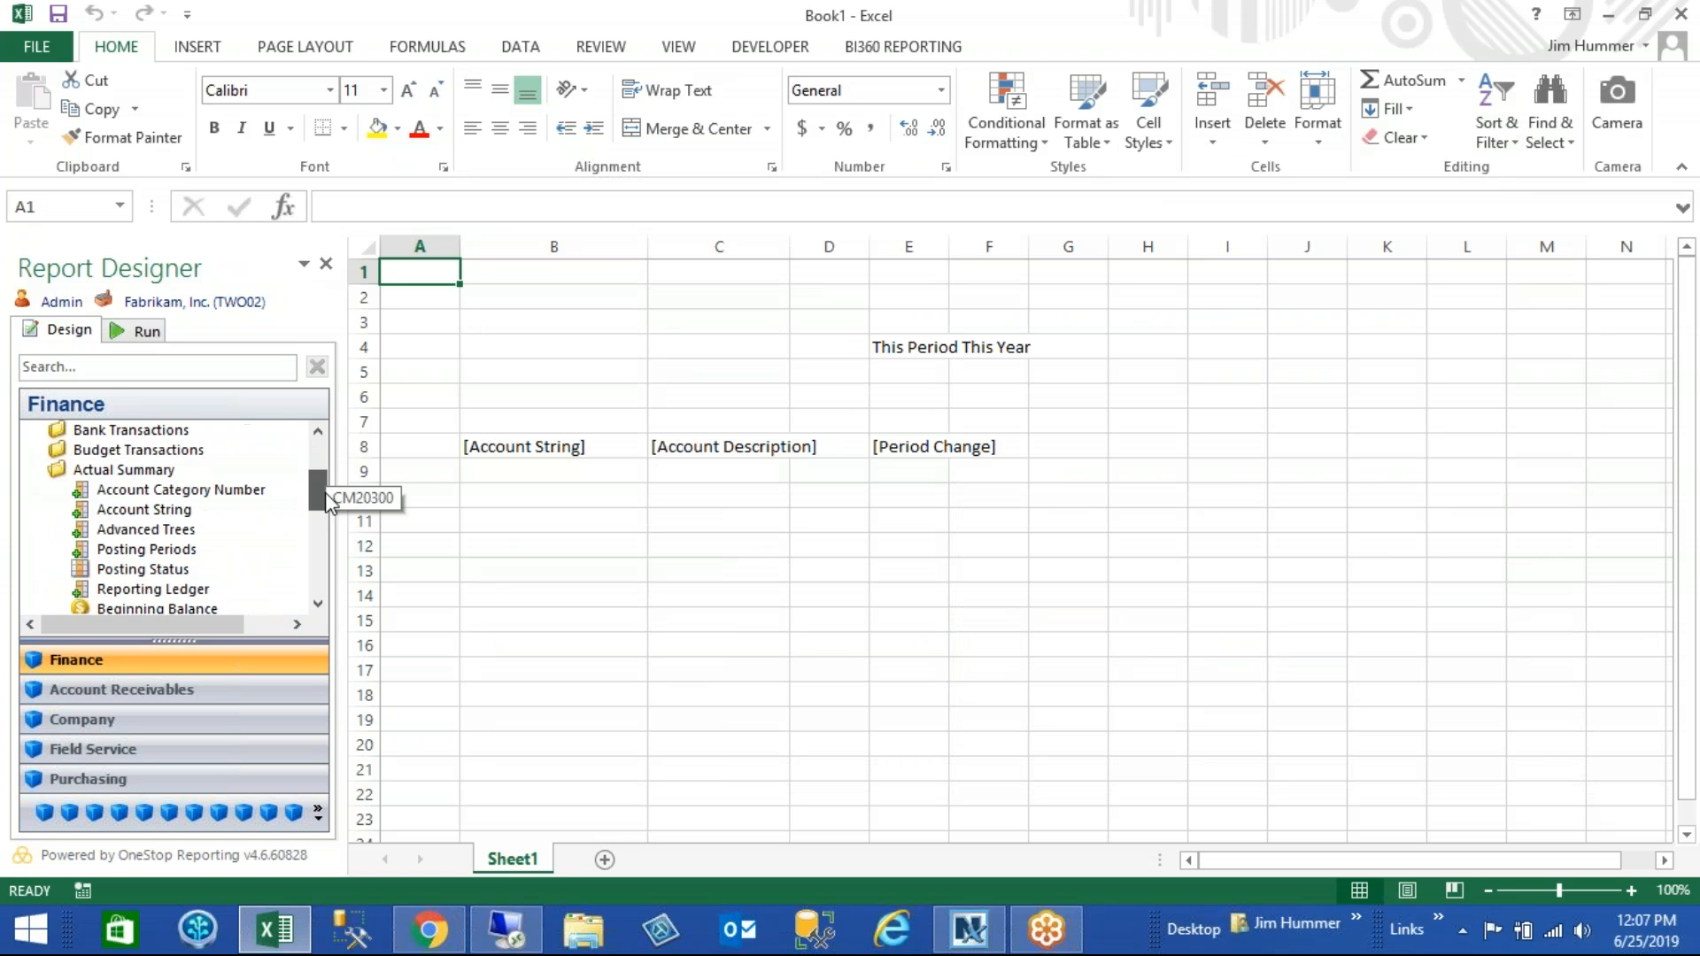
{"action": "left_click_drag", "start_coordinate": [133, 495], "coordinate": [523, 522]}
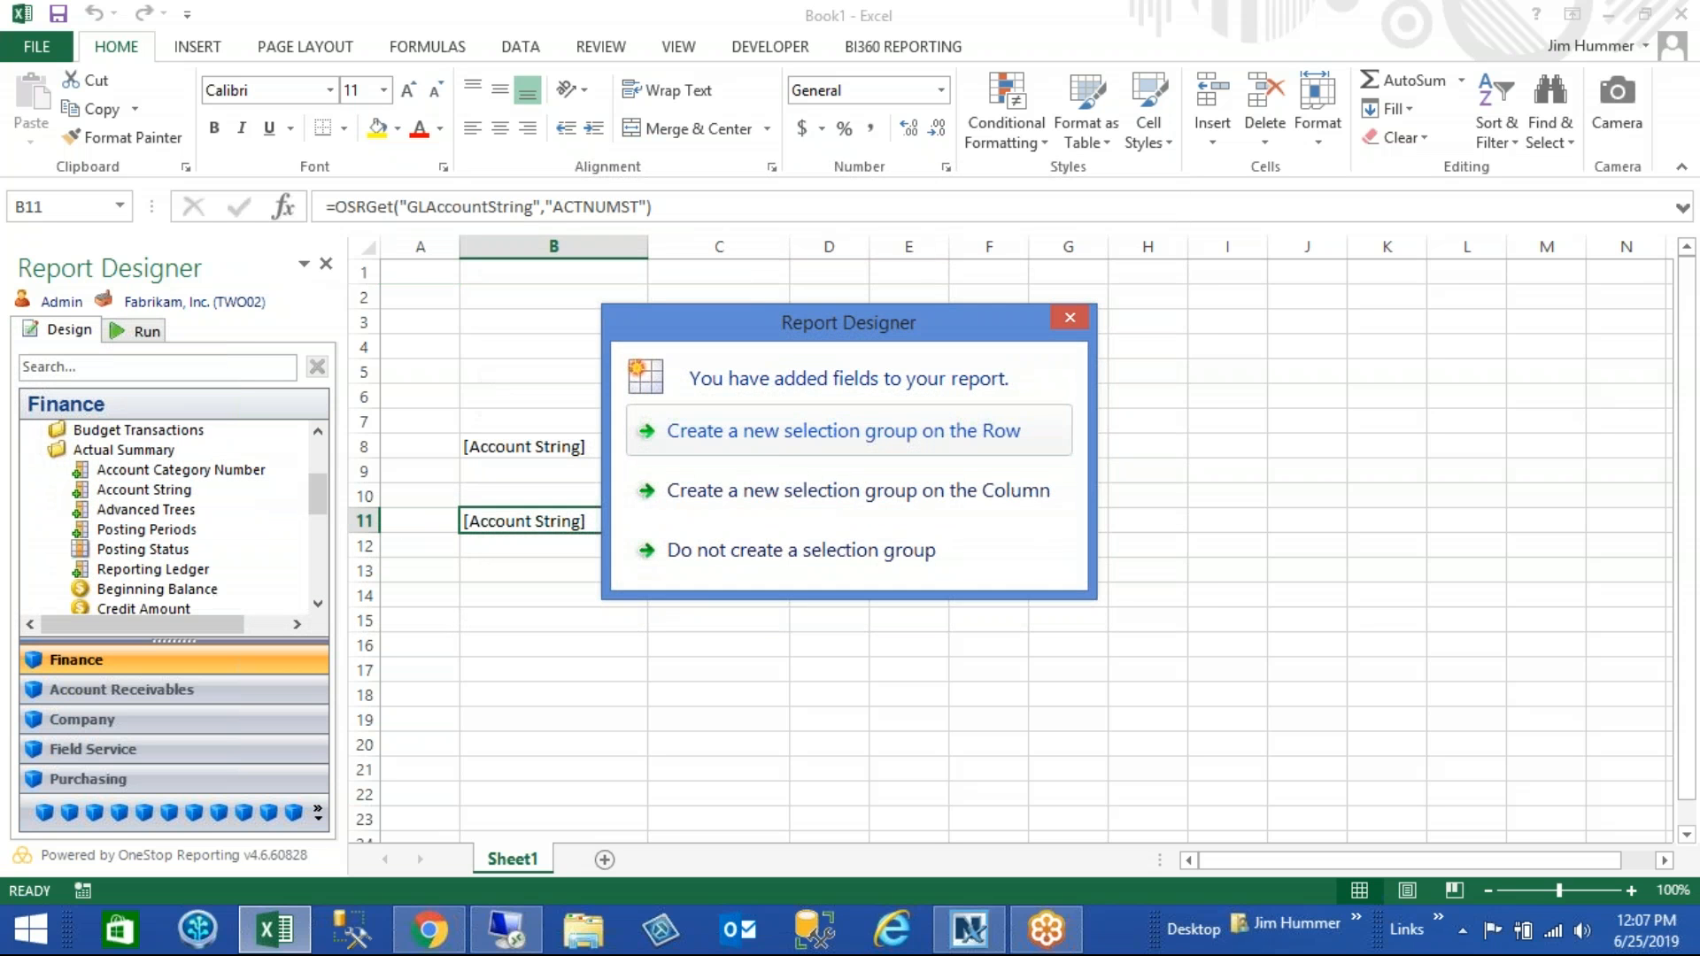
{"action": "left_click", "coordinate": [779, 430]}
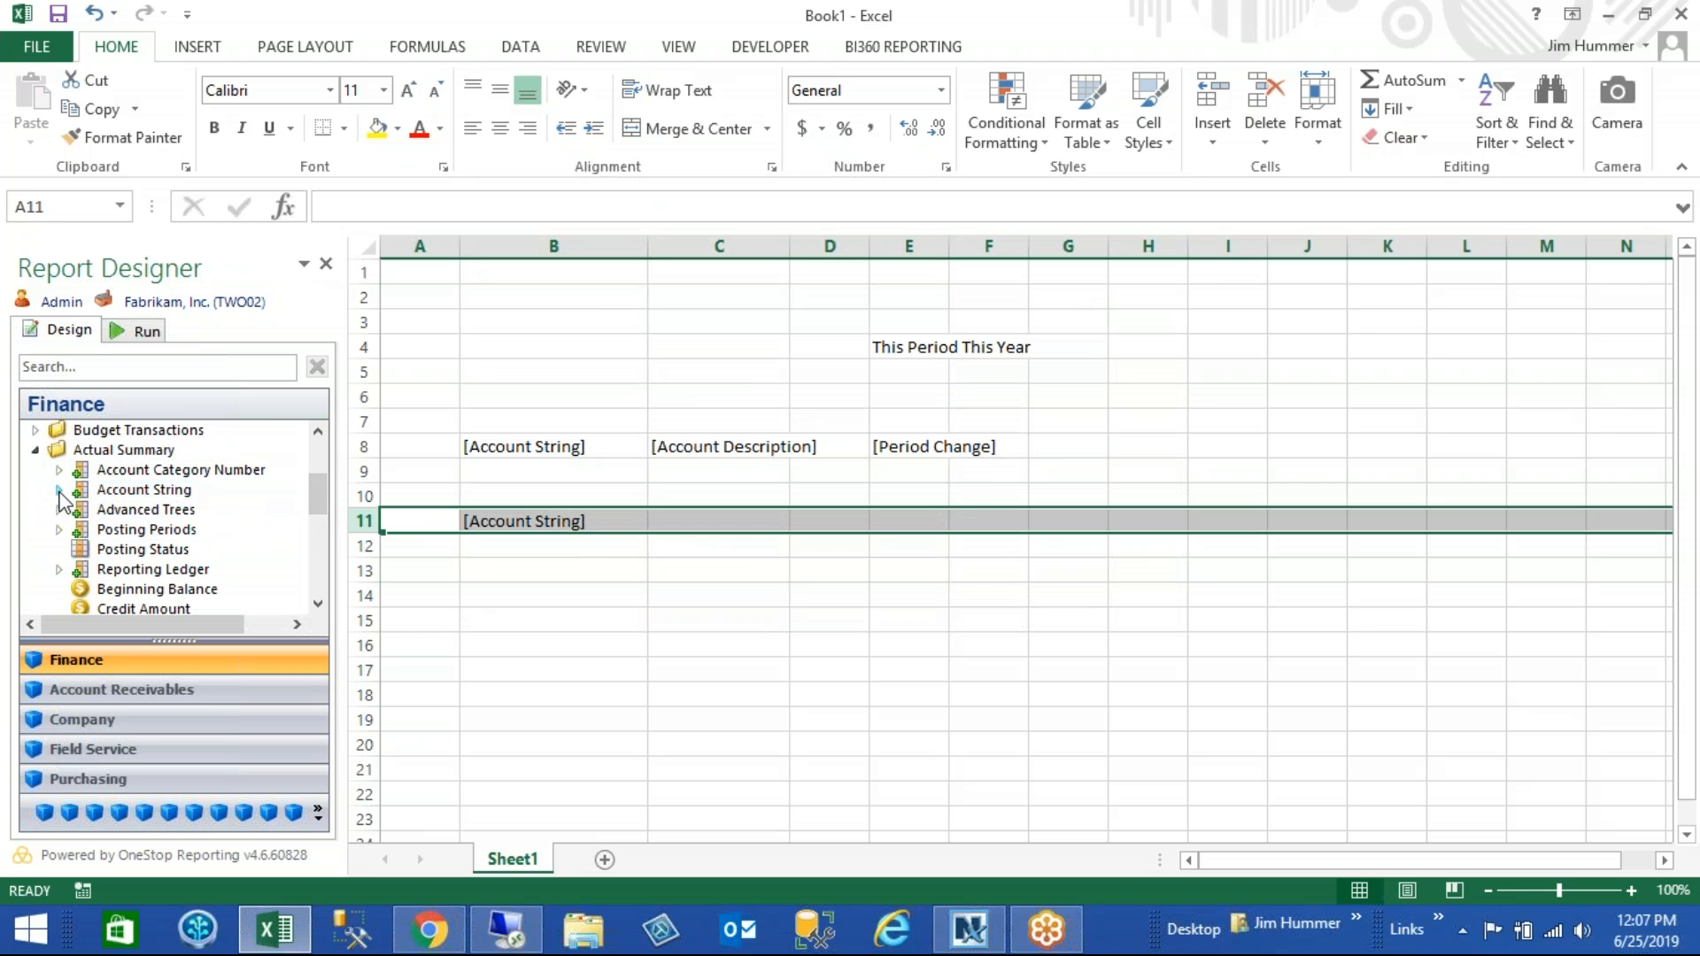
- Add the Account Description field from Account String to cell C11
{"action": "double_click", "coordinate": [142, 490]}
{"action": "scroll", "coordinate": [310, 496], "scroll_direction": "down", "scroll_amount": 3}
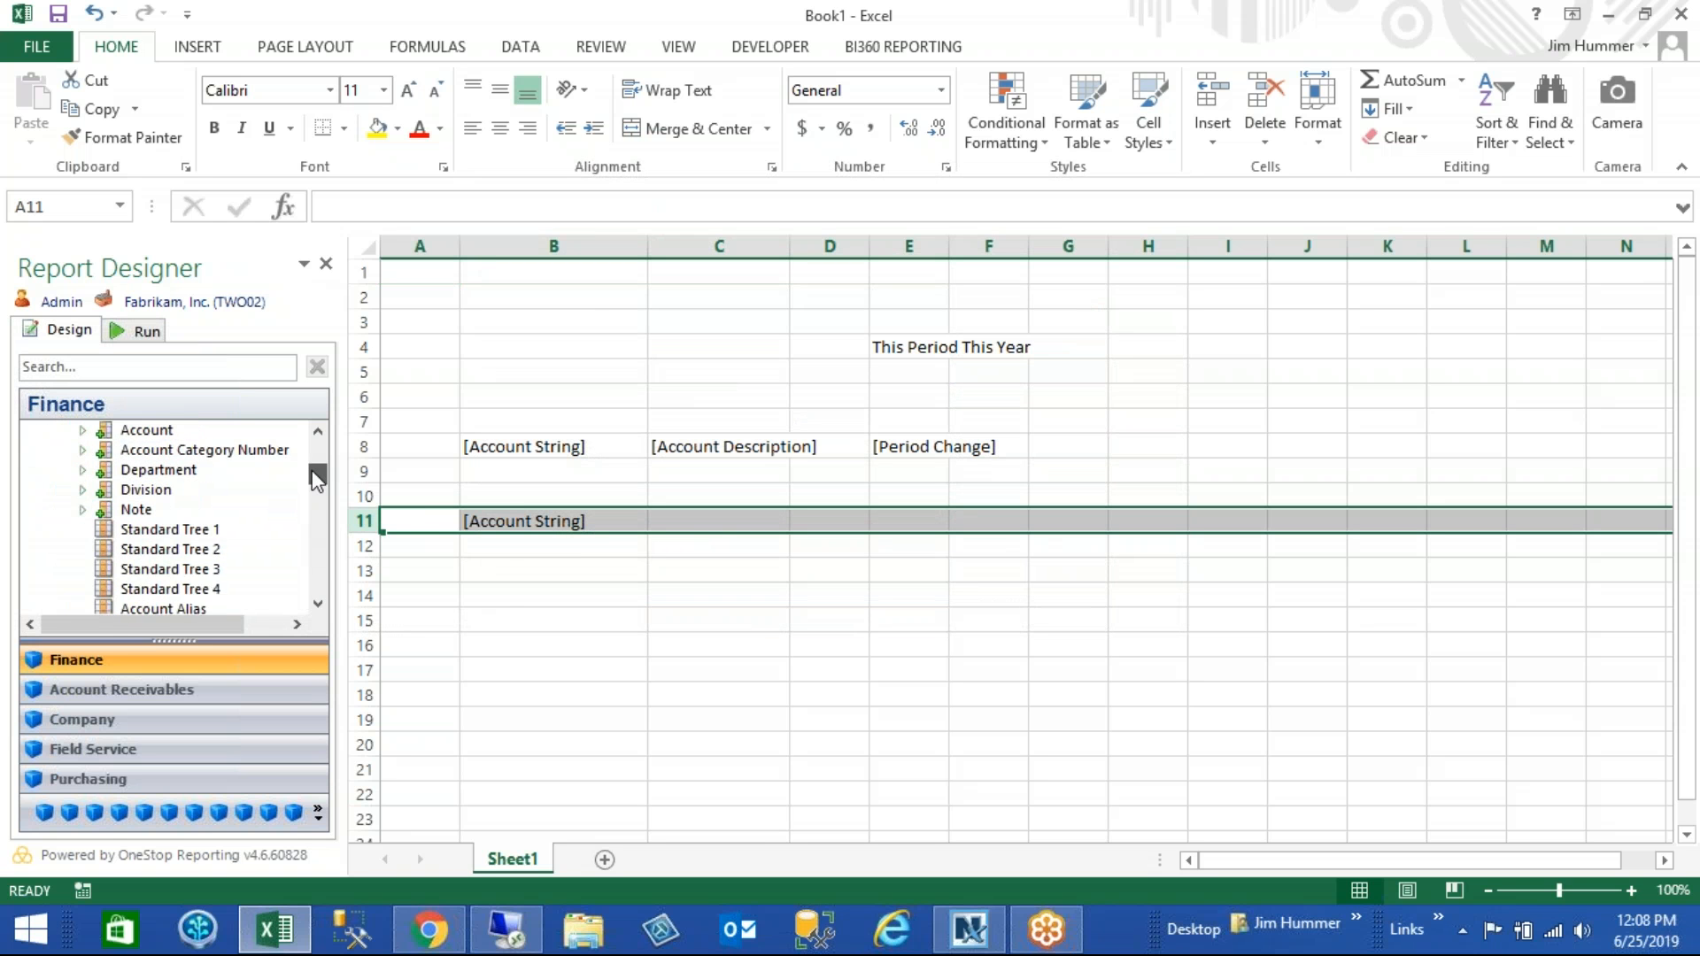
{"action": "left_click_drag", "start_coordinate": [232, 517], "coordinate": [721, 533]}
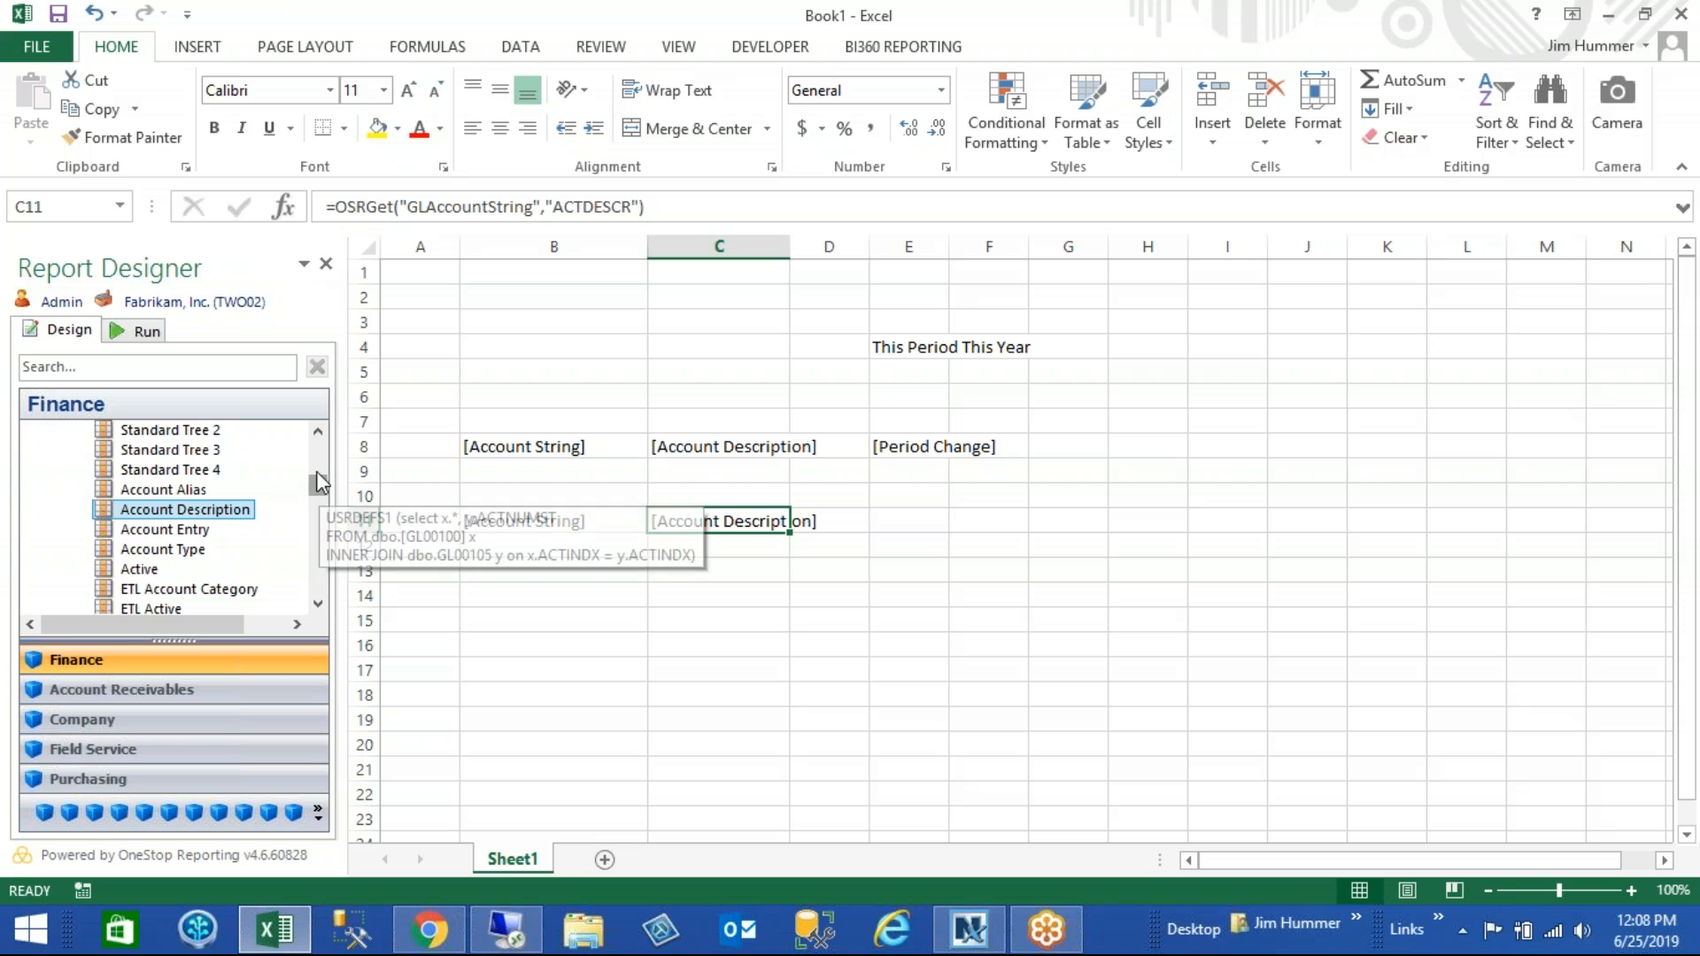
- Add the Period Change field from Actual Summary to cell E11
{"action": "scroll", "coordinate": [39, 575], "scroll_direction": "up", "scroll_amount": 5}
{"action": "left_click", "coordinate": [36, 571]}
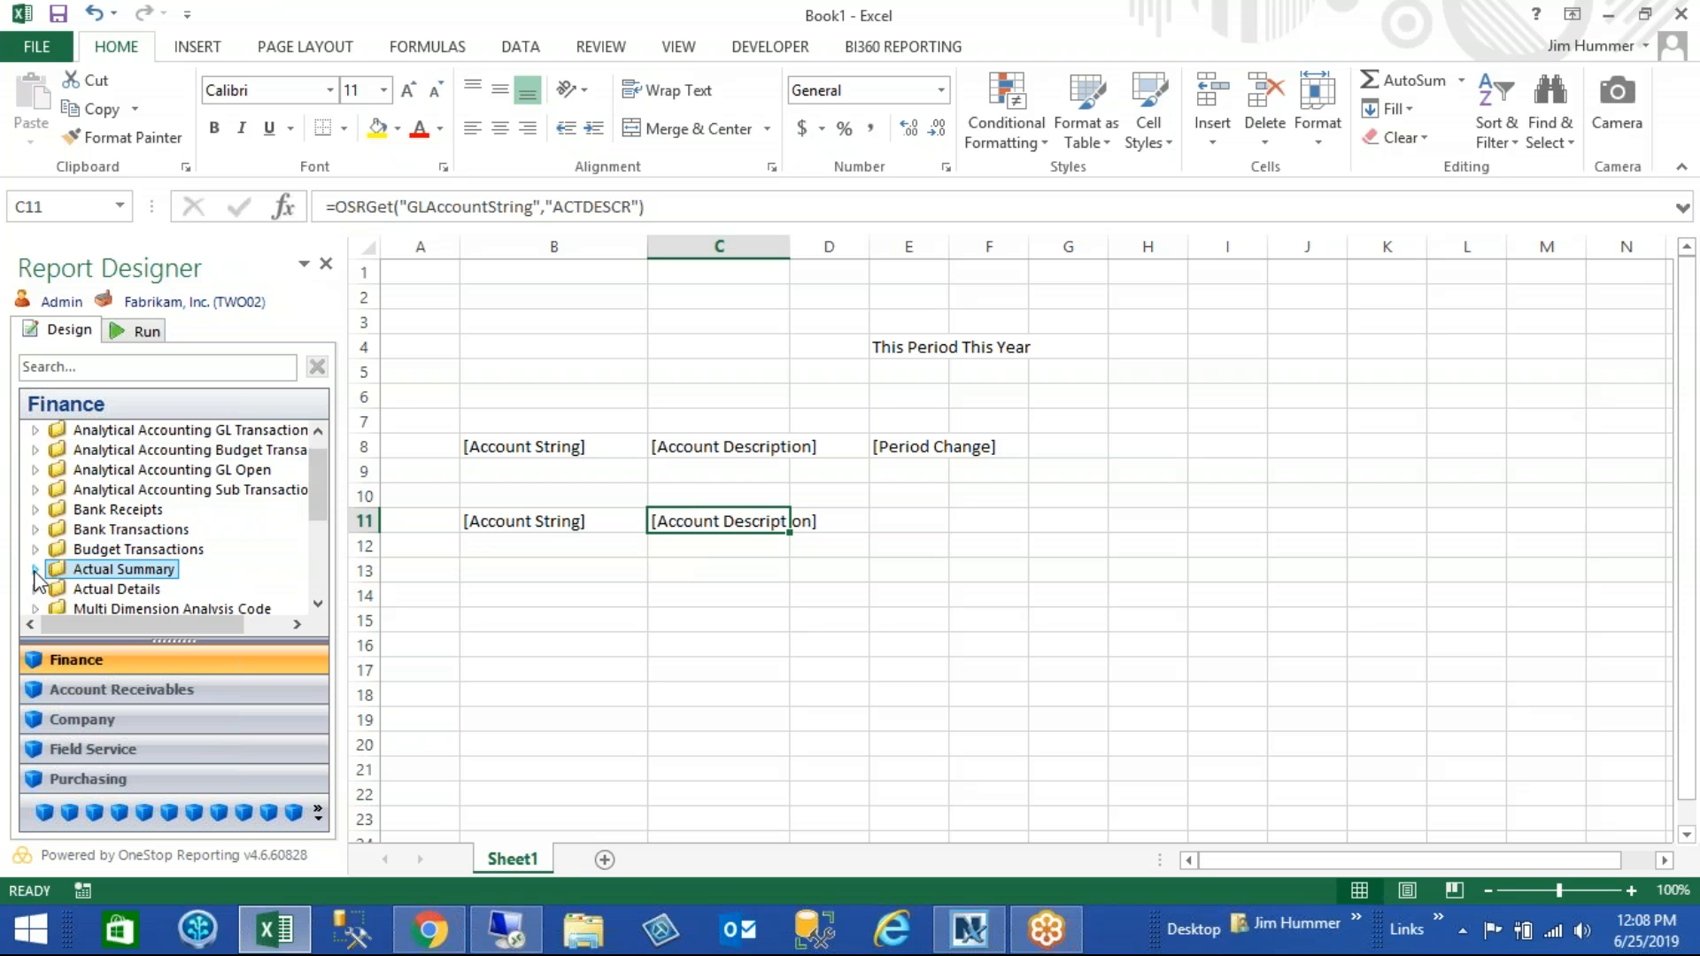
{"action": "scroll", "coordinate": [314, 496], "scroll_direction": "down", "scroll_amount": 2}
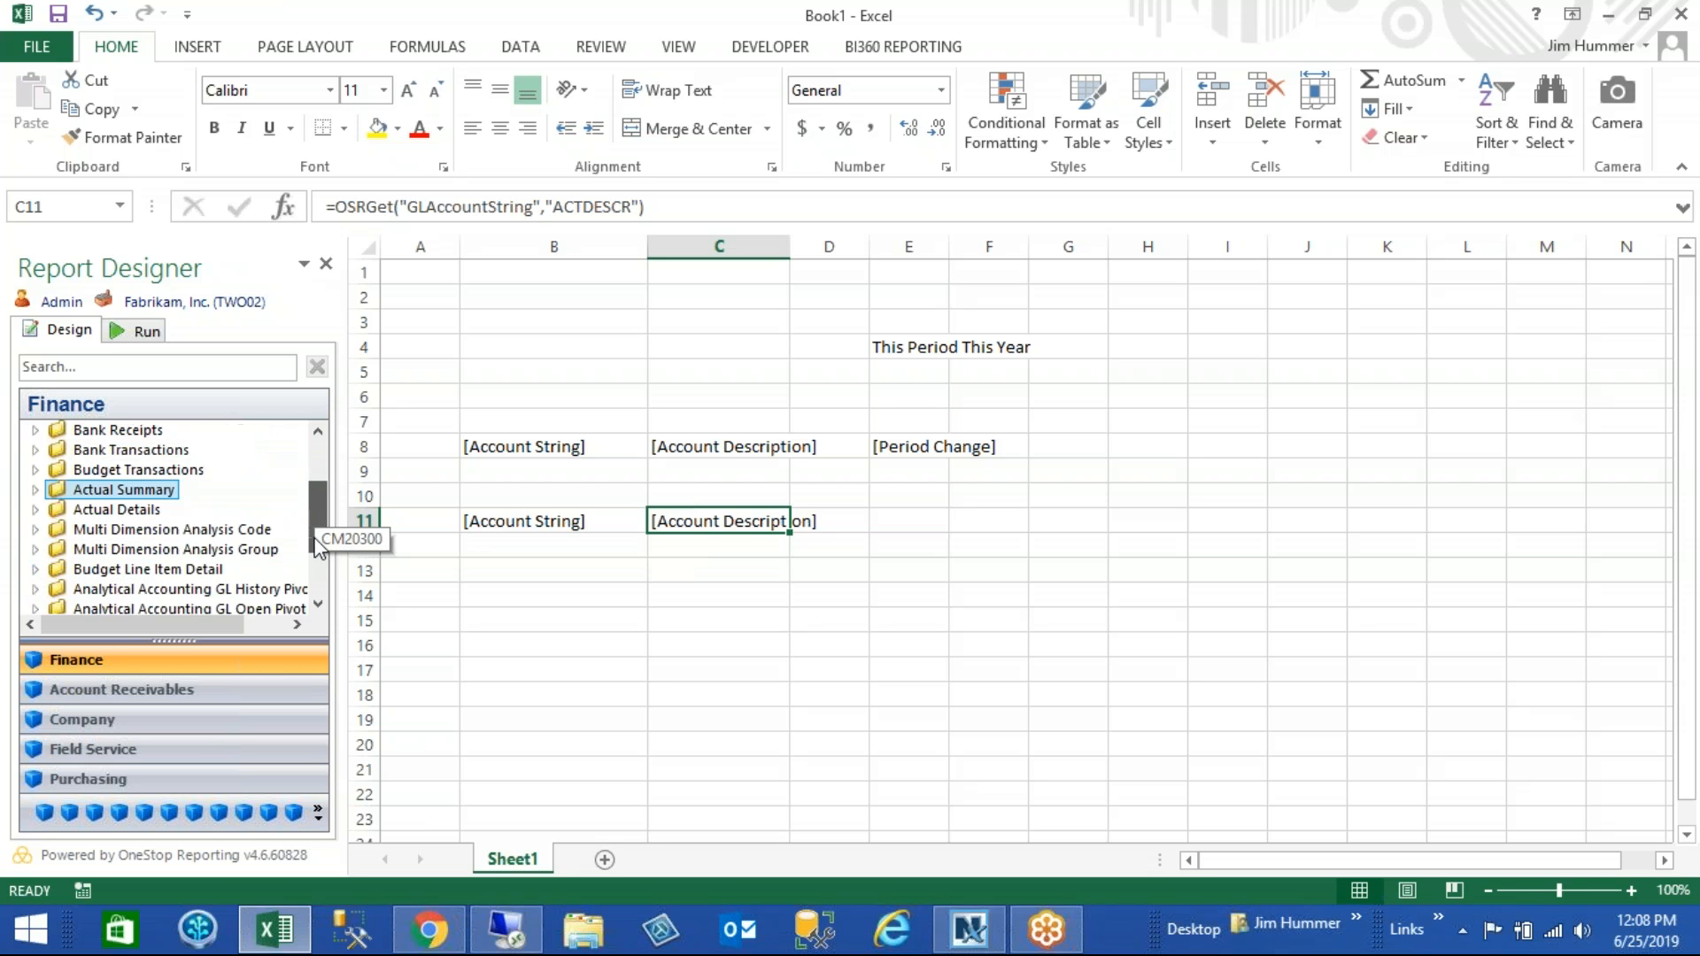
{"action": "left_click", "coordinate": [36, 492]}
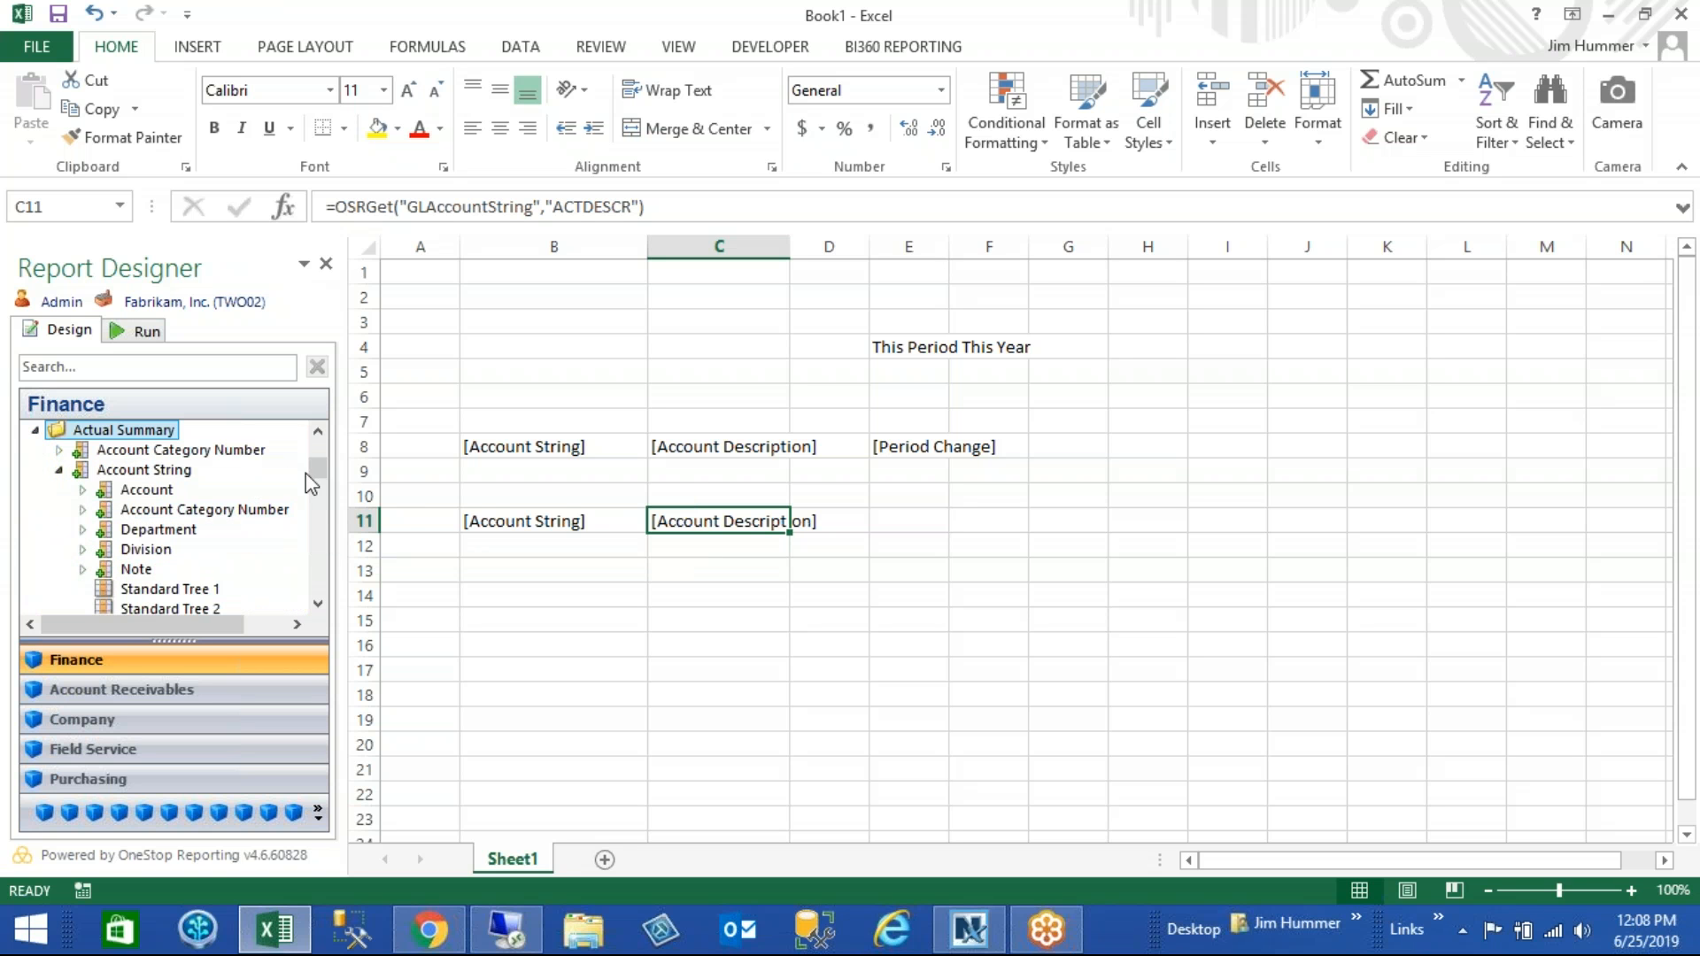
{"action": "scroll", "coordinate": [317, 496], "scroll_direction": "down", "scroll_amount": 2}
{"action": "left_click_drag", "start_coordinate": [317, 498], "coordinate": [315, 562]}
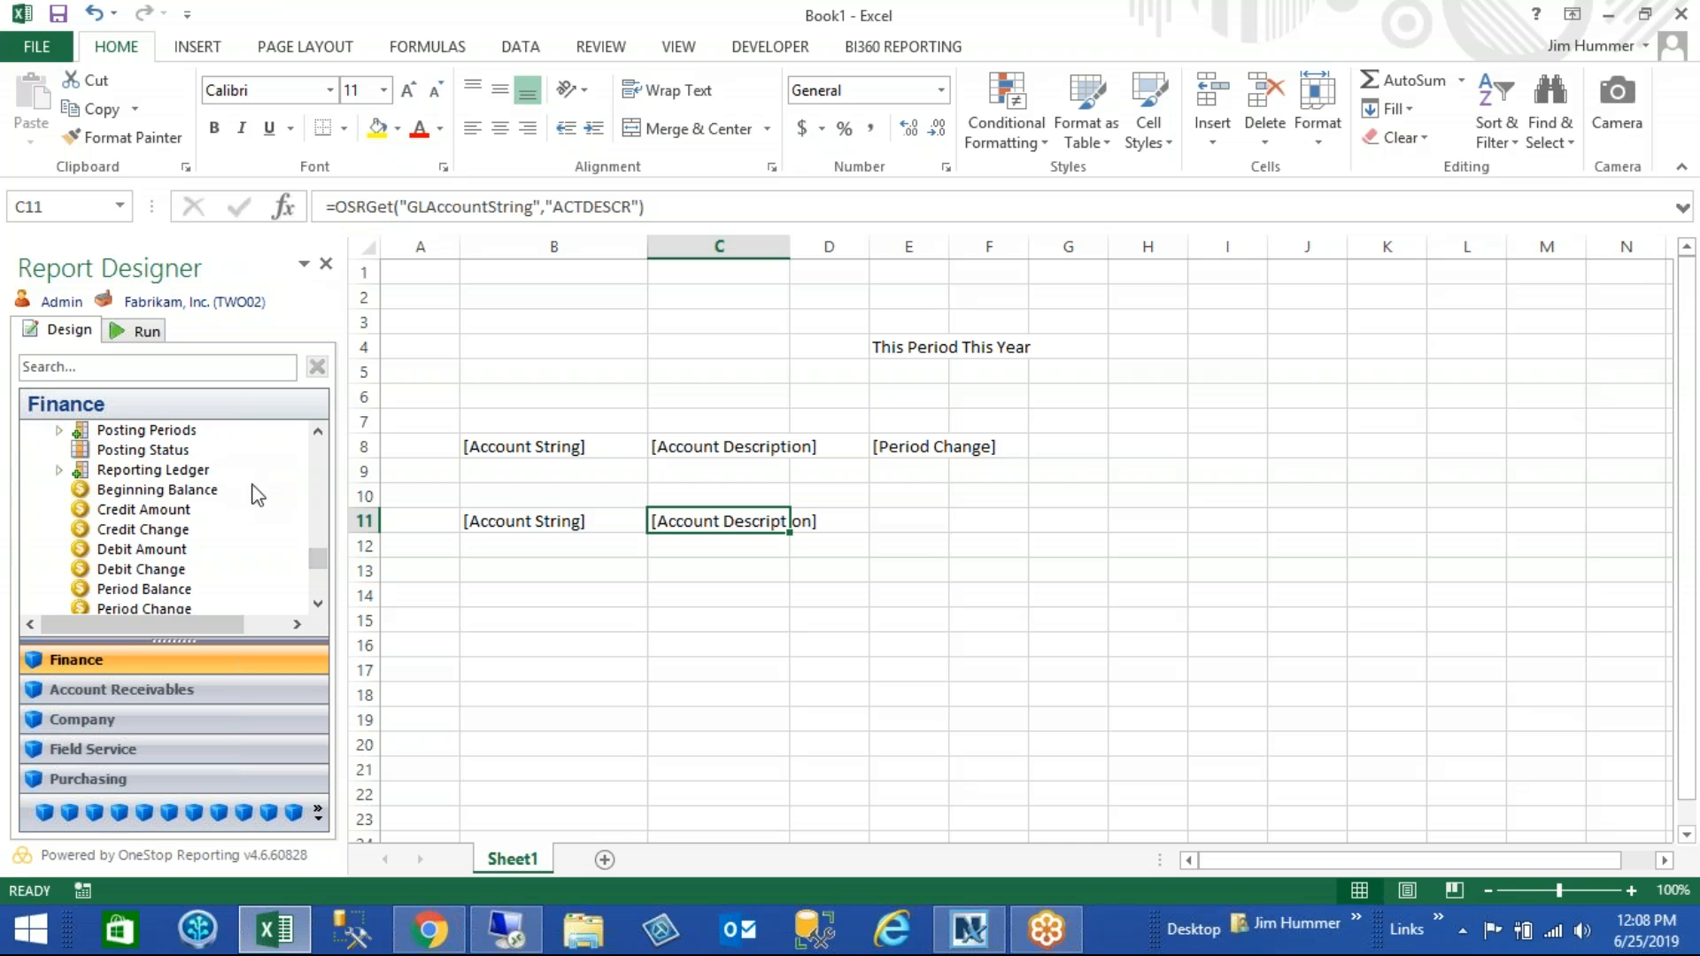
{"action": "left_click_drag", "start_coordinate": [167, 613], "coordinate": [905, 522]}
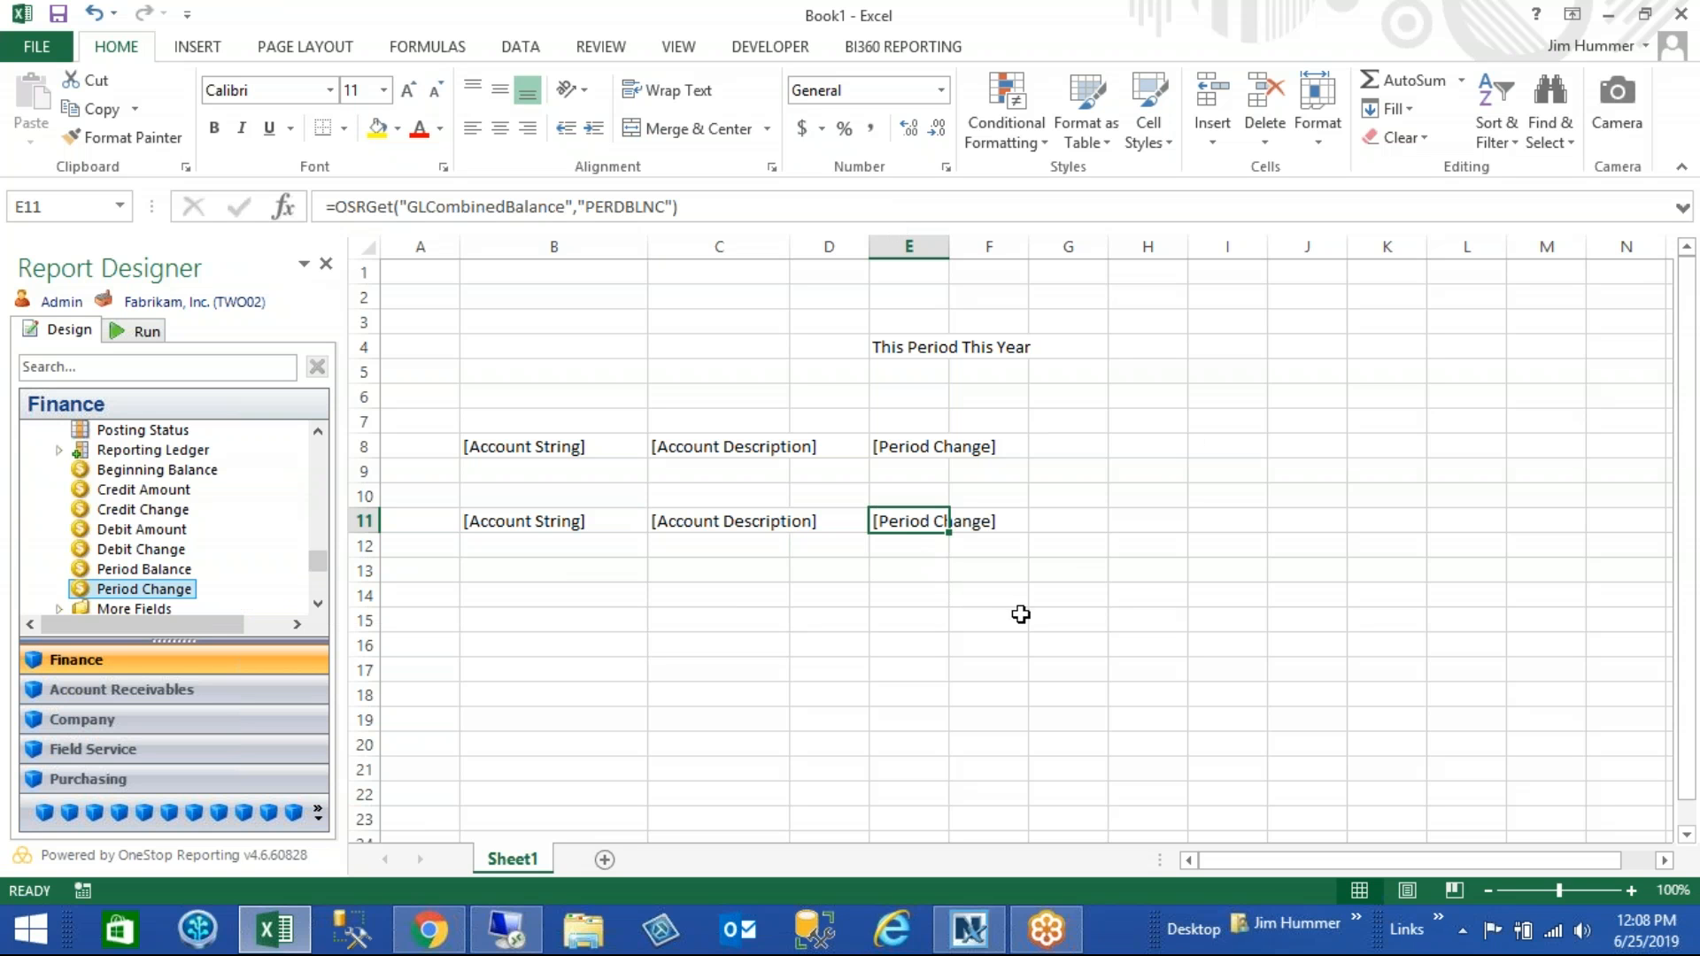
- Replace row 11's Account String filter with the COGS expression in the Layout Editor
{"action": "left_click", "coordinate": [367, 521]}
{"action": "left_click", "coordinate": [317, 812]}
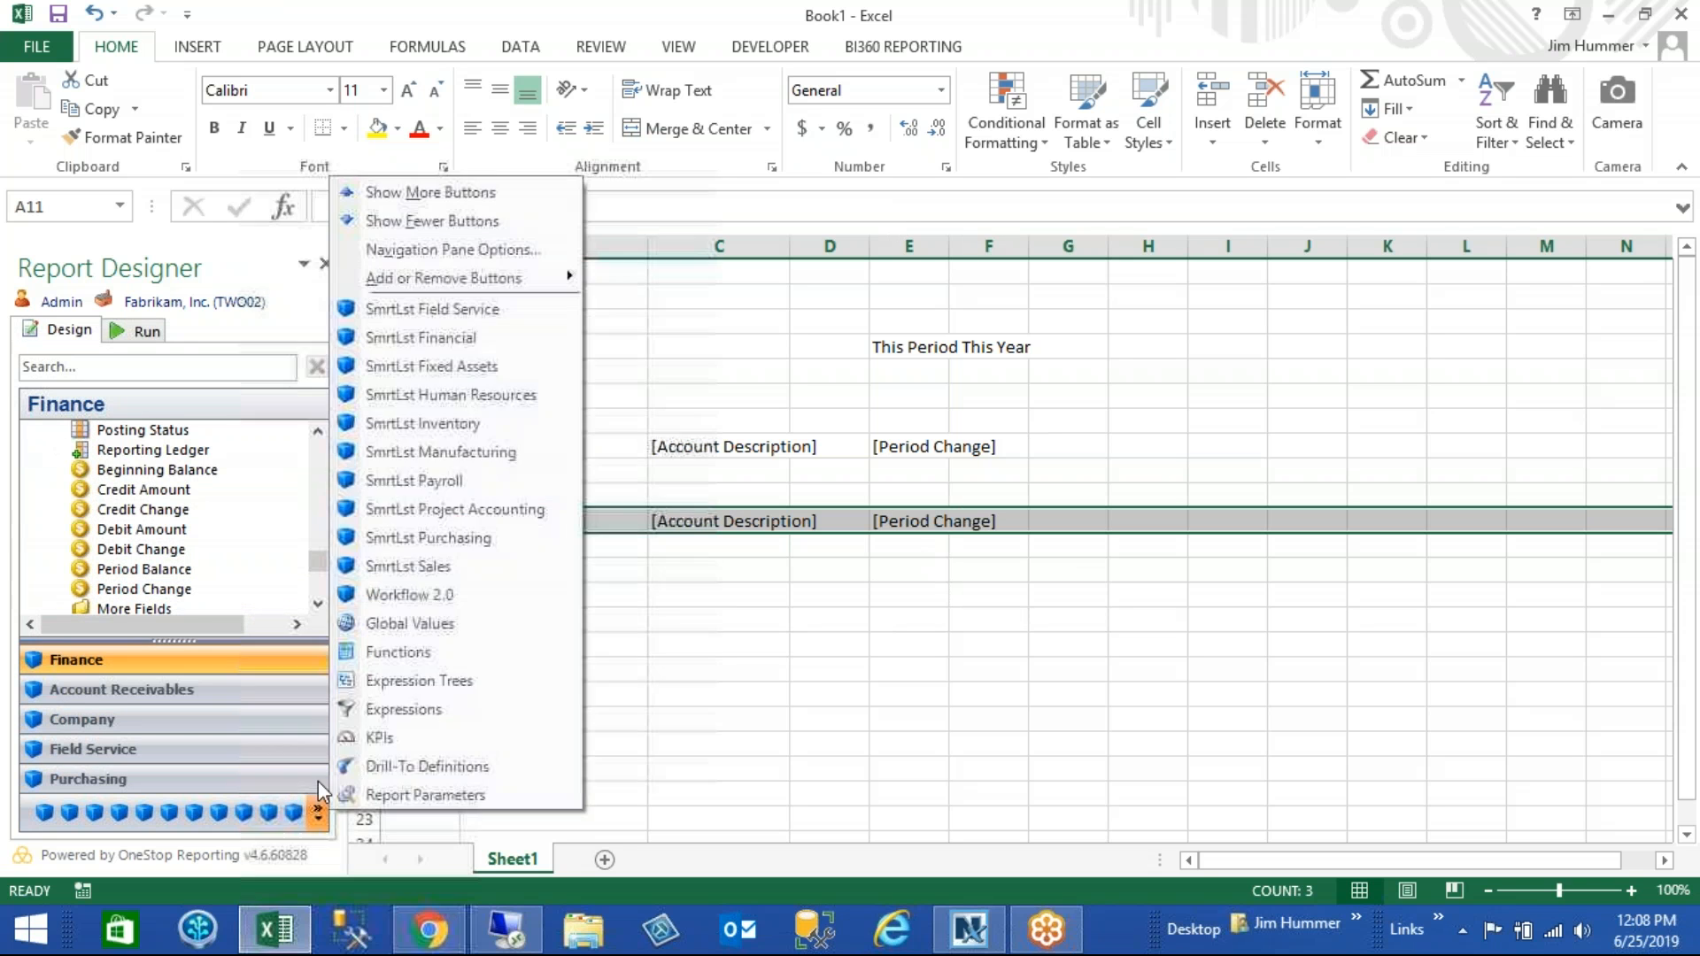
{"action": "left_click", "coordinate": [389, 709]}
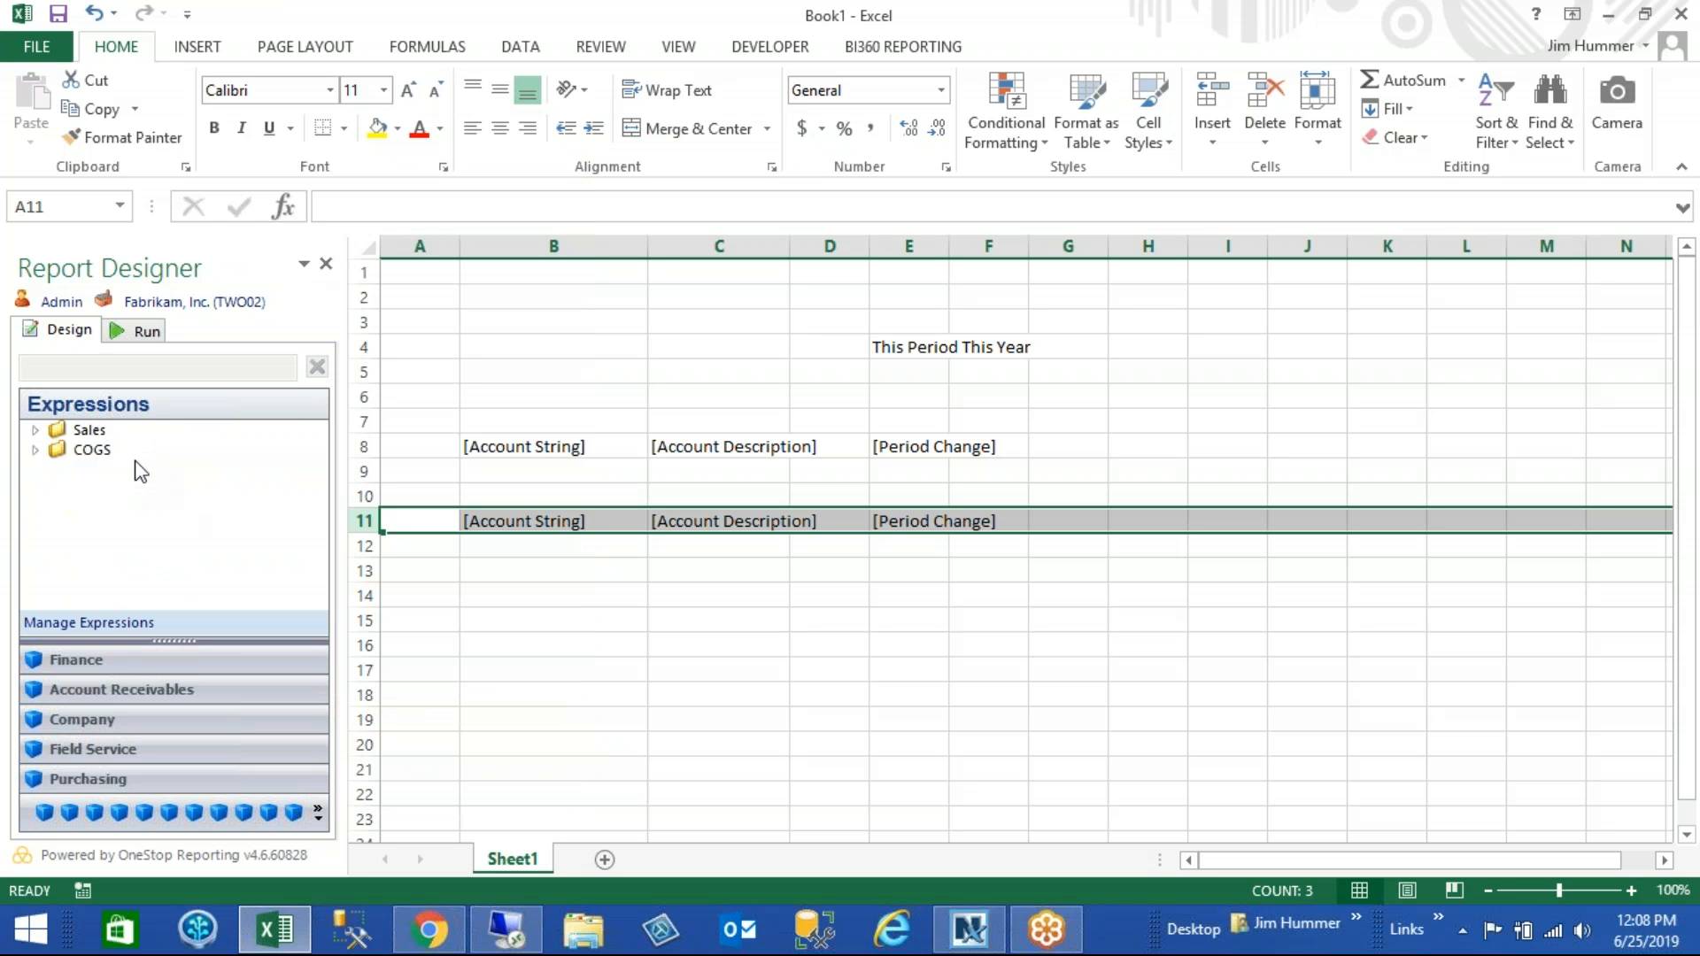
{"action": "left_click", "coordinate": [37, 452]}
{"action": "left_click", "coordinate": [999, 85]}
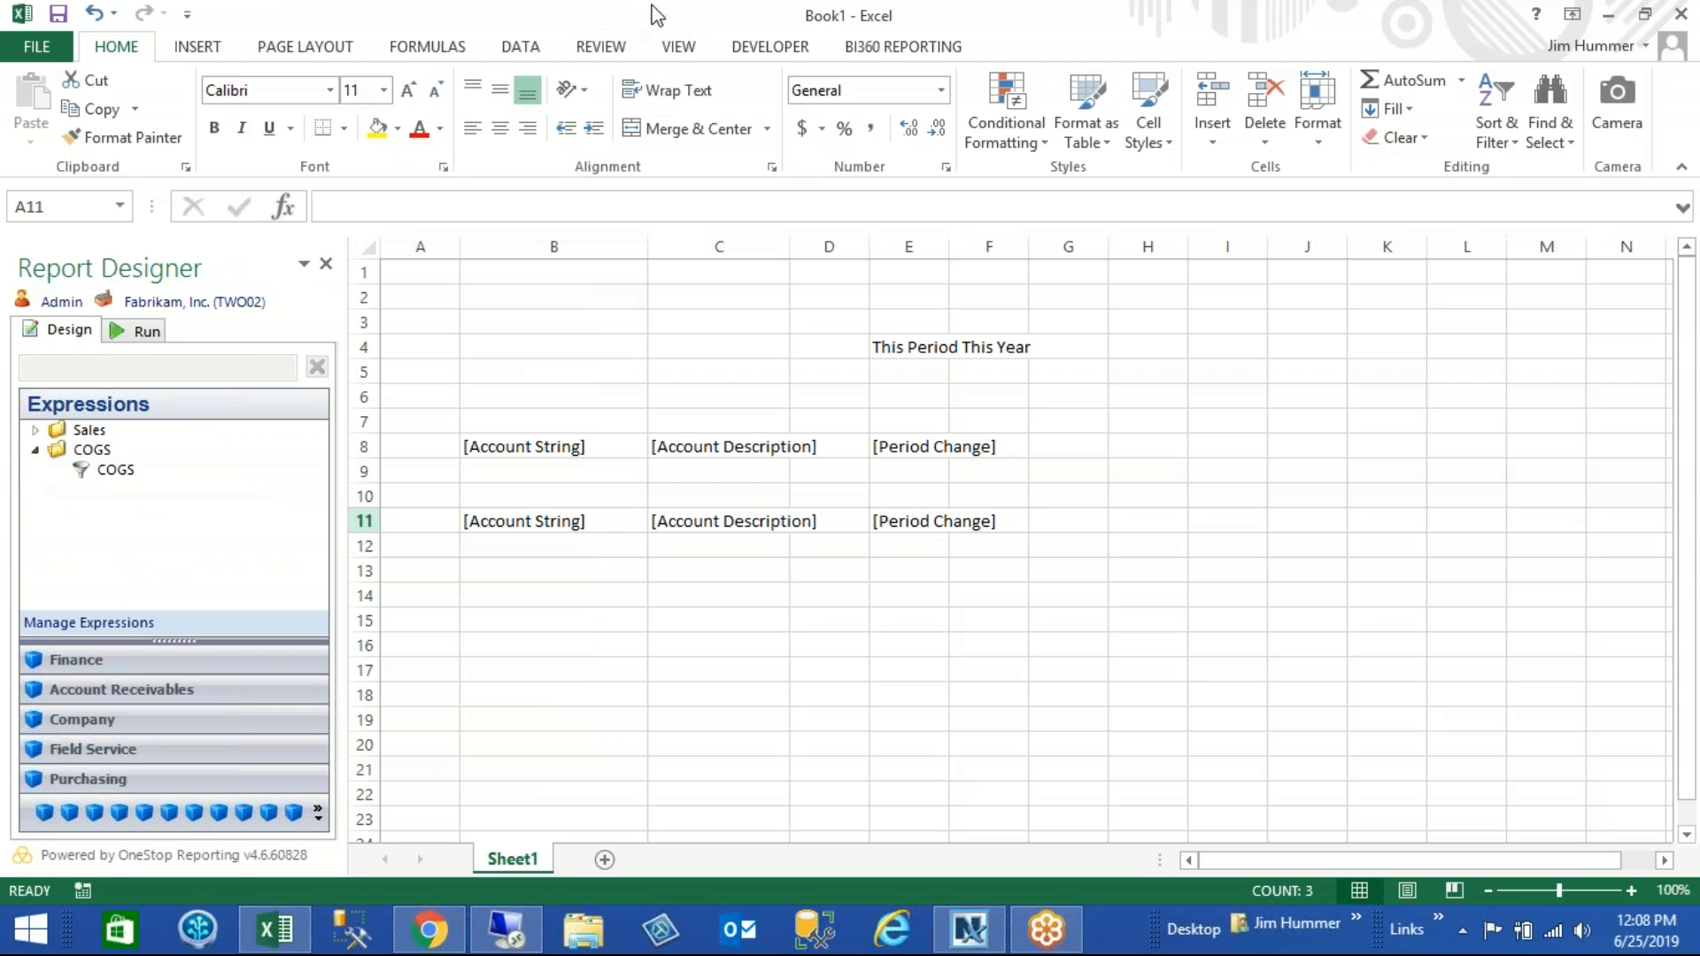
{"action": "left_click", "coordinate": [903, 46]}
{"action": "left_click", "coordinate": [584, 128]}
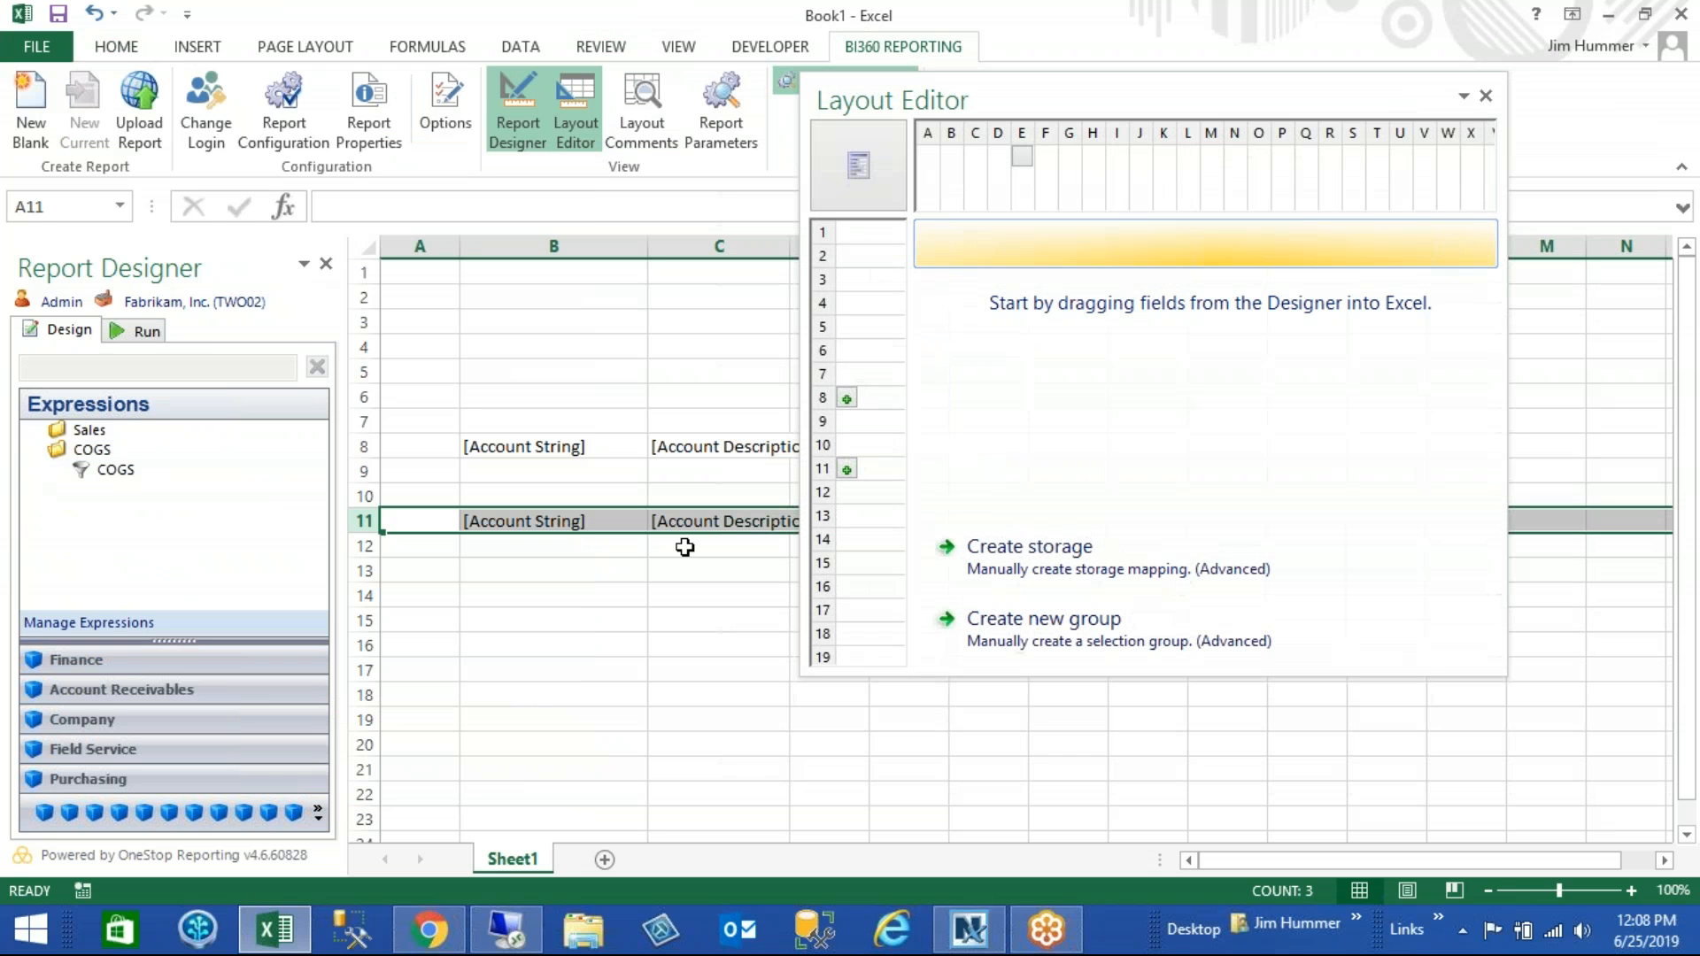
{"action": "left_click", "coordinate": [847, 470]}
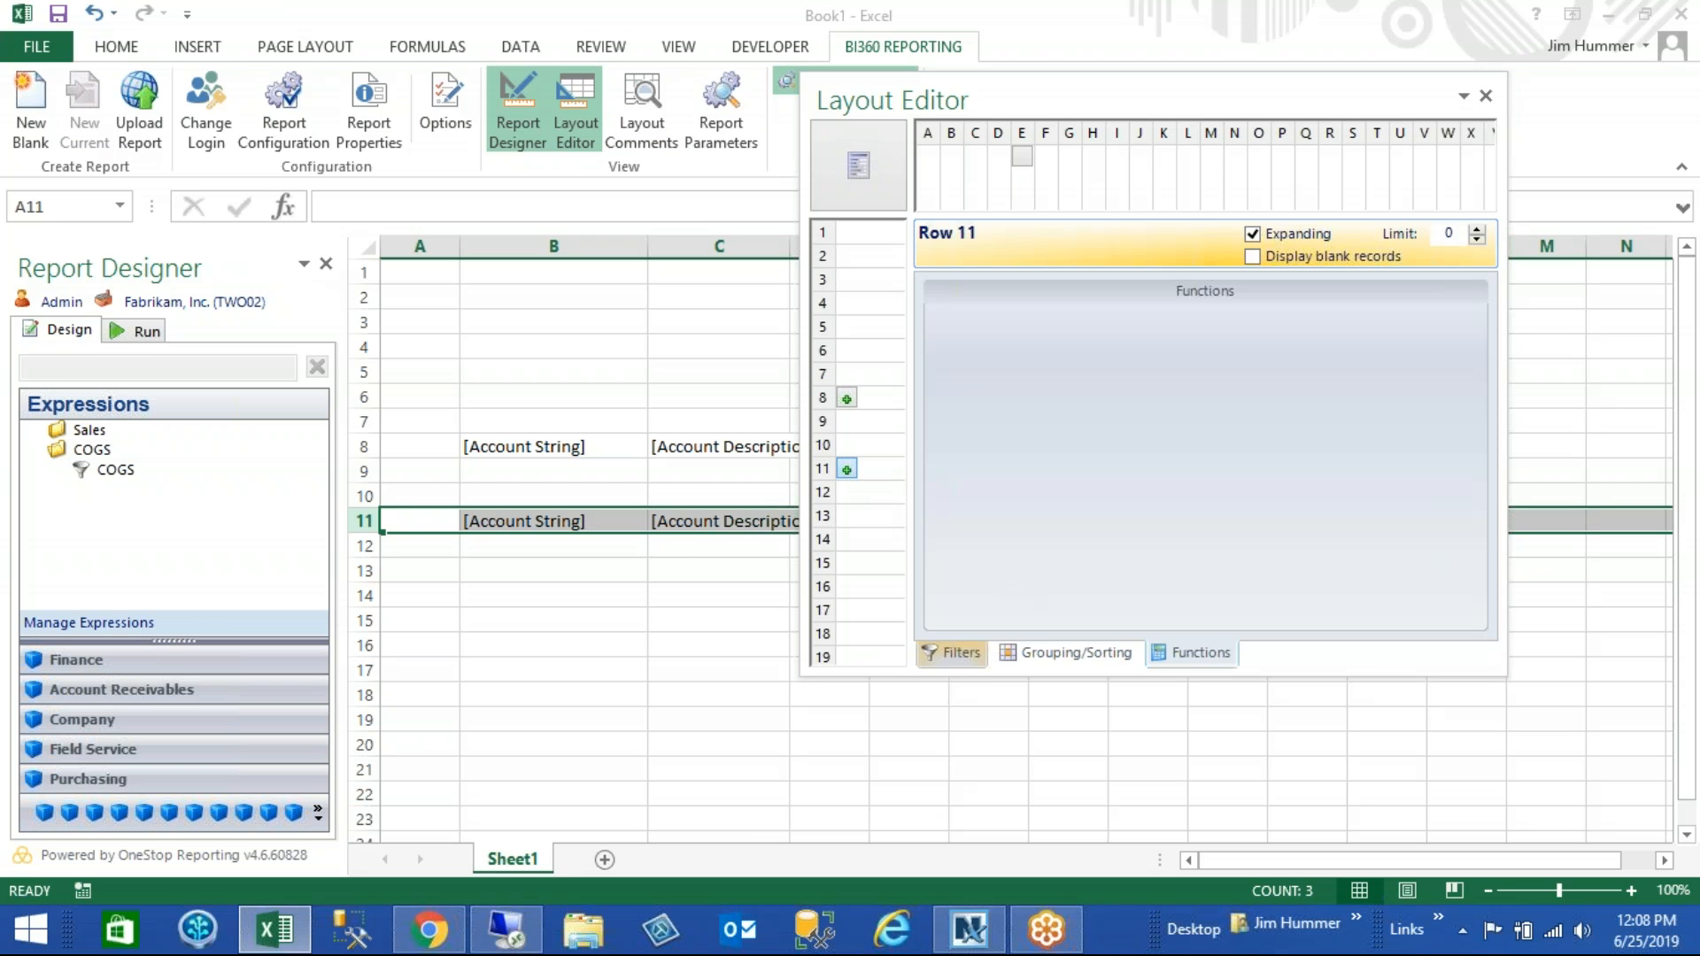
{"action": "left_click", "coordinate": [957, 653]}
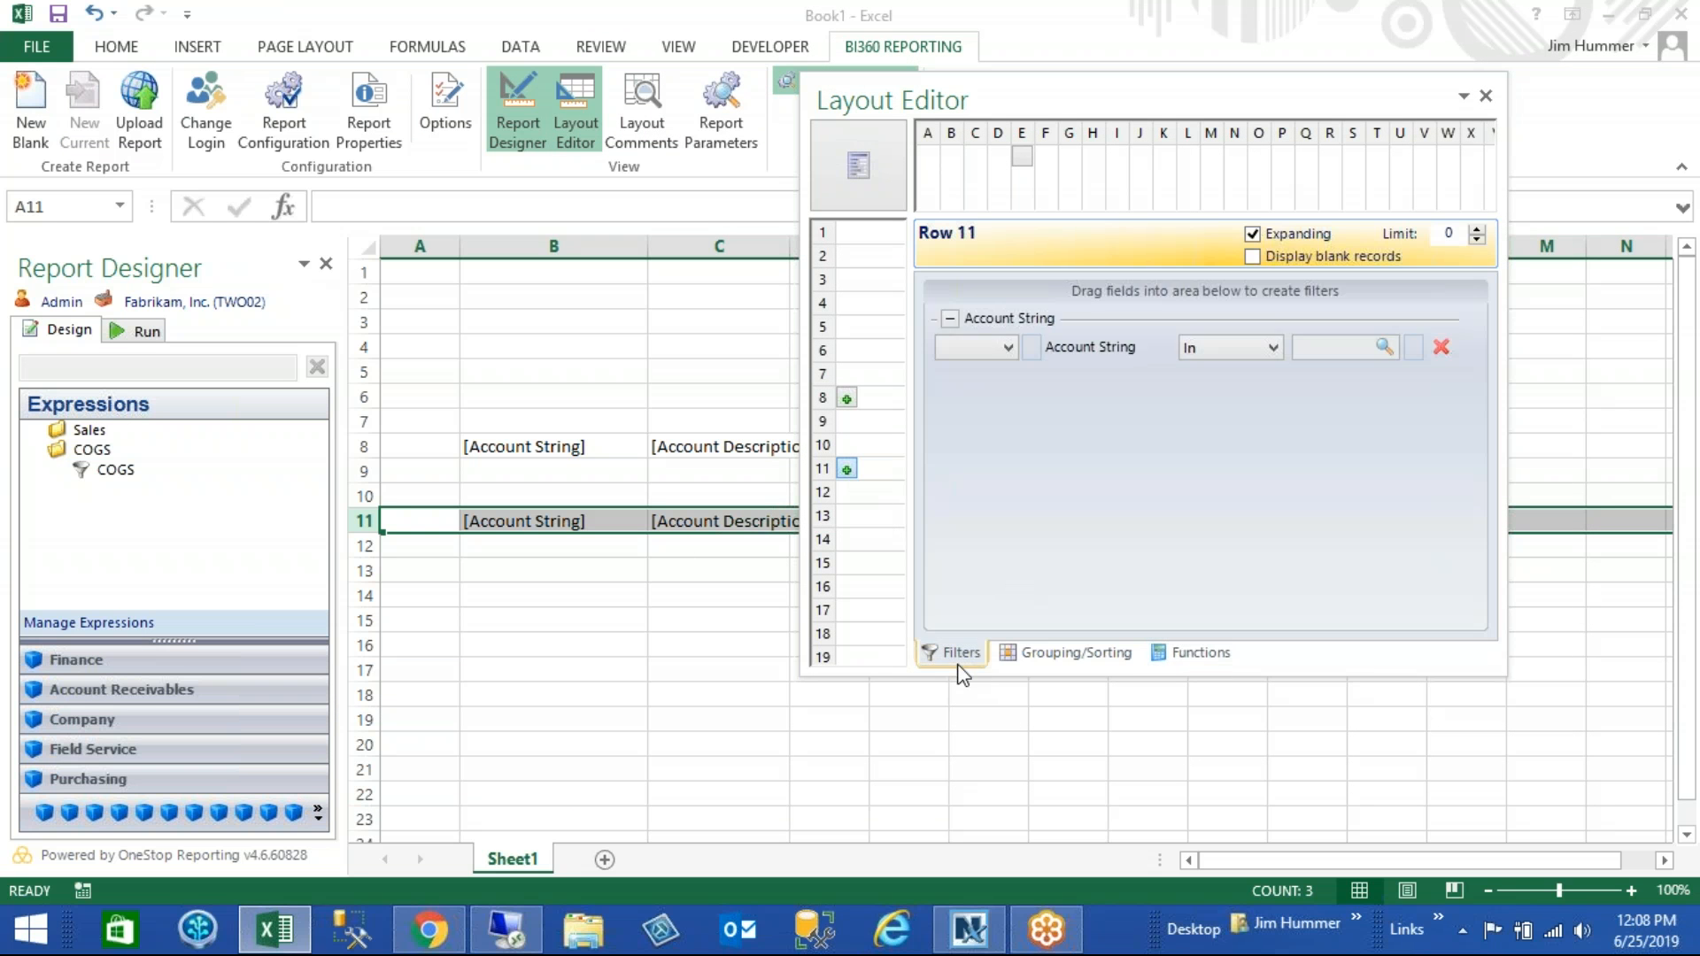
{"action": "left_click", "coordinate": [1443, 346]}
{"action": "left_click_drag", "start_coordinate": [115, 478], "coordinate": [991, 376]}
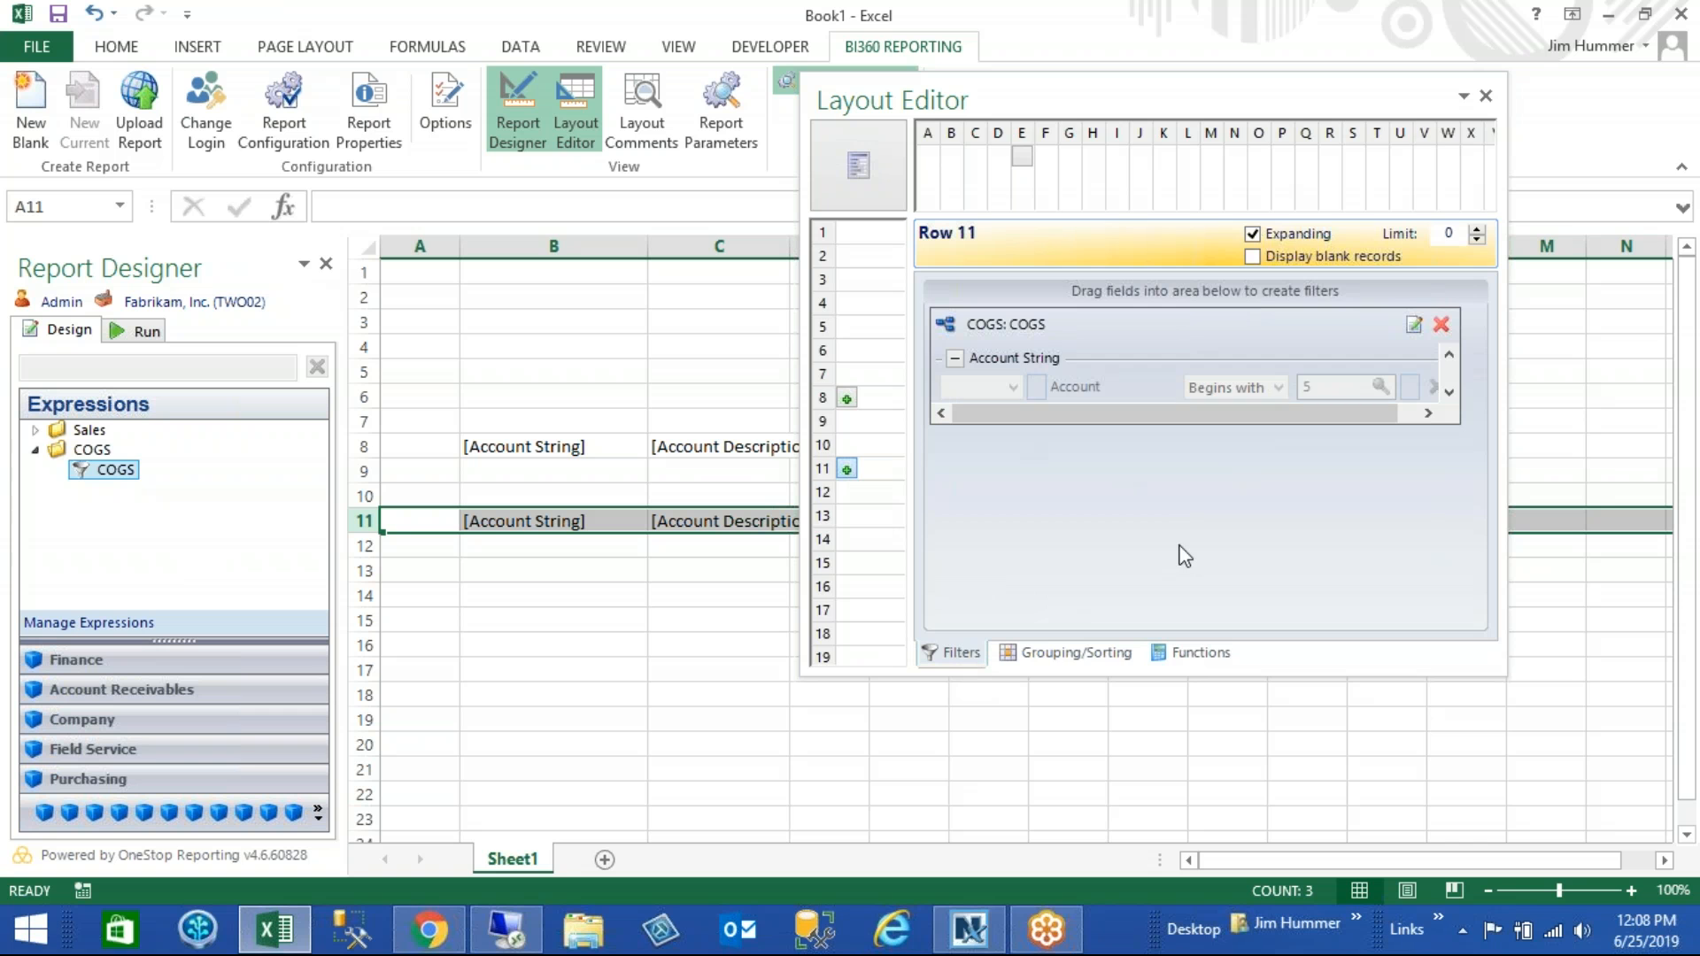
{"action": "left_click", "coordinate": [1489, 97]}
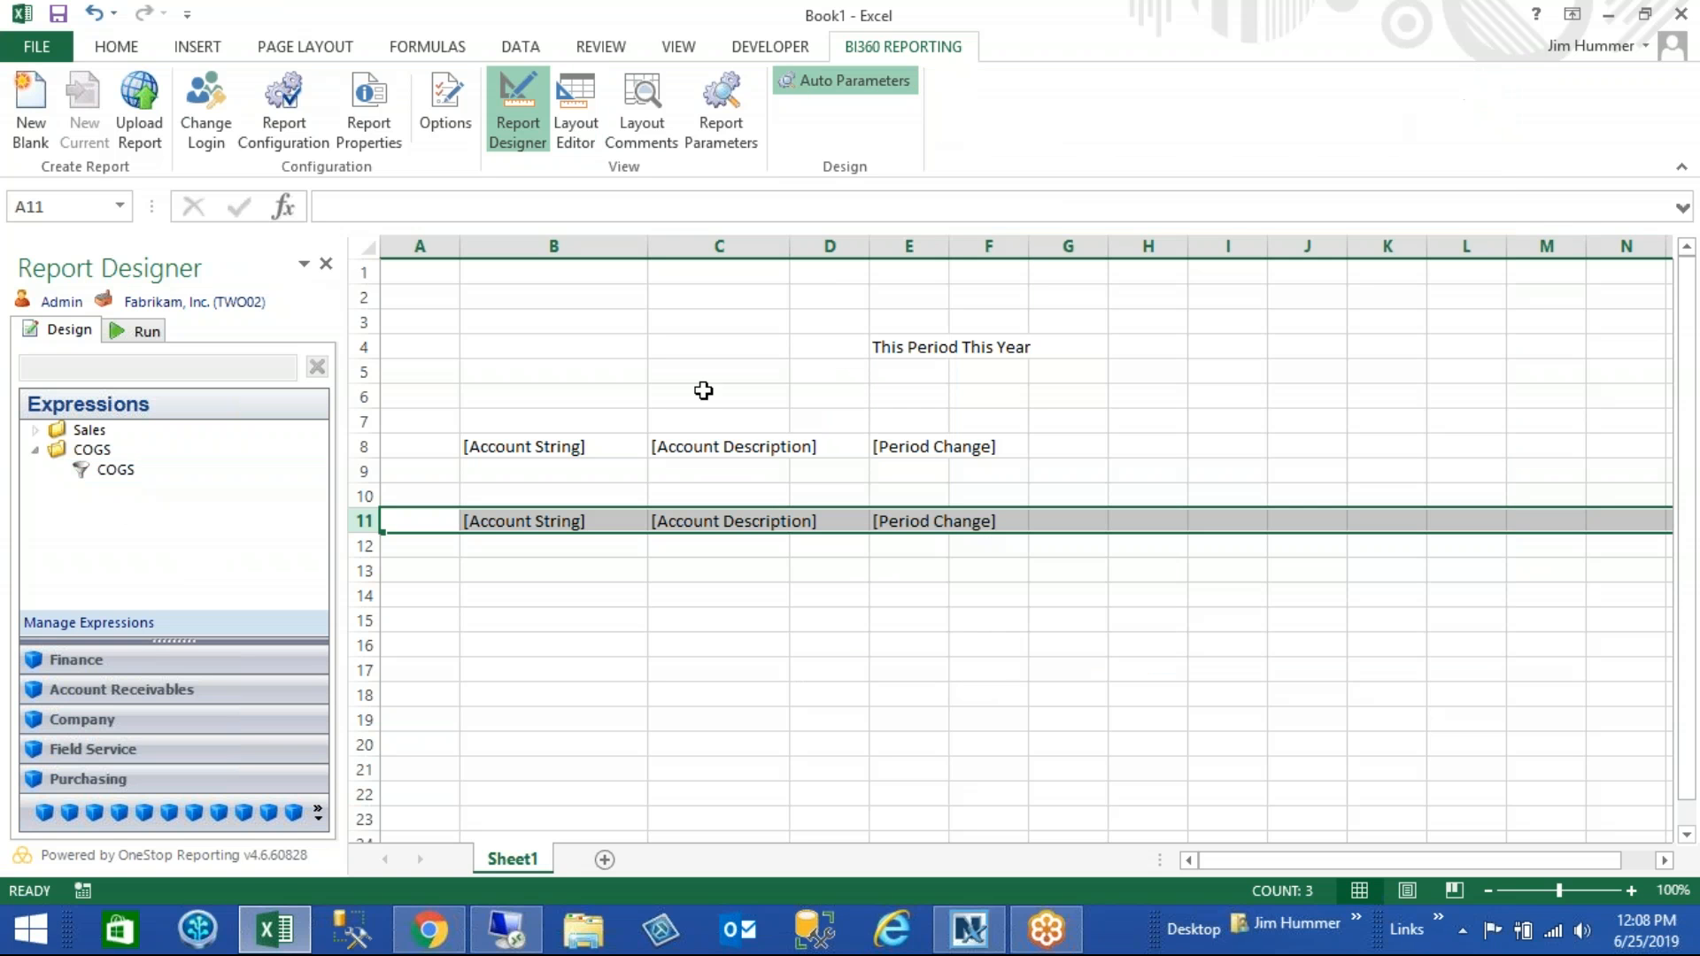
- Run the report for posting period 201401 and examine the rows produced by the COGS filter
{"action": "left_click", "coordinate": [133, 329]}
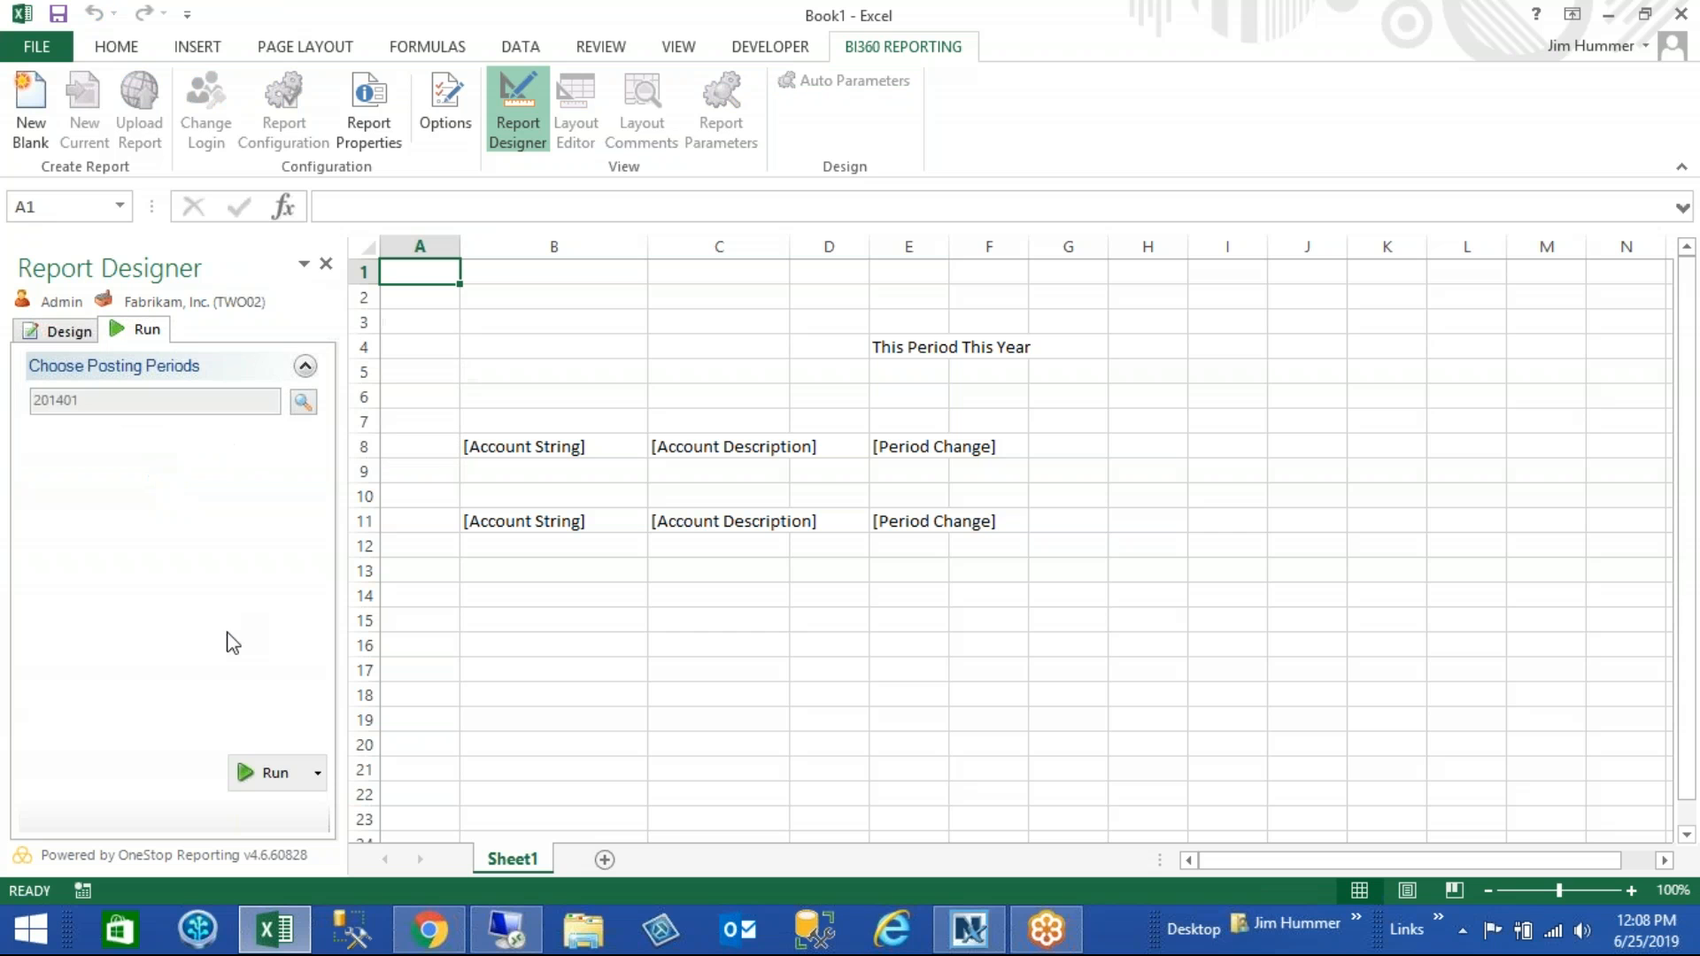
{"action": "left_click", "coordinate": [264, 774]}
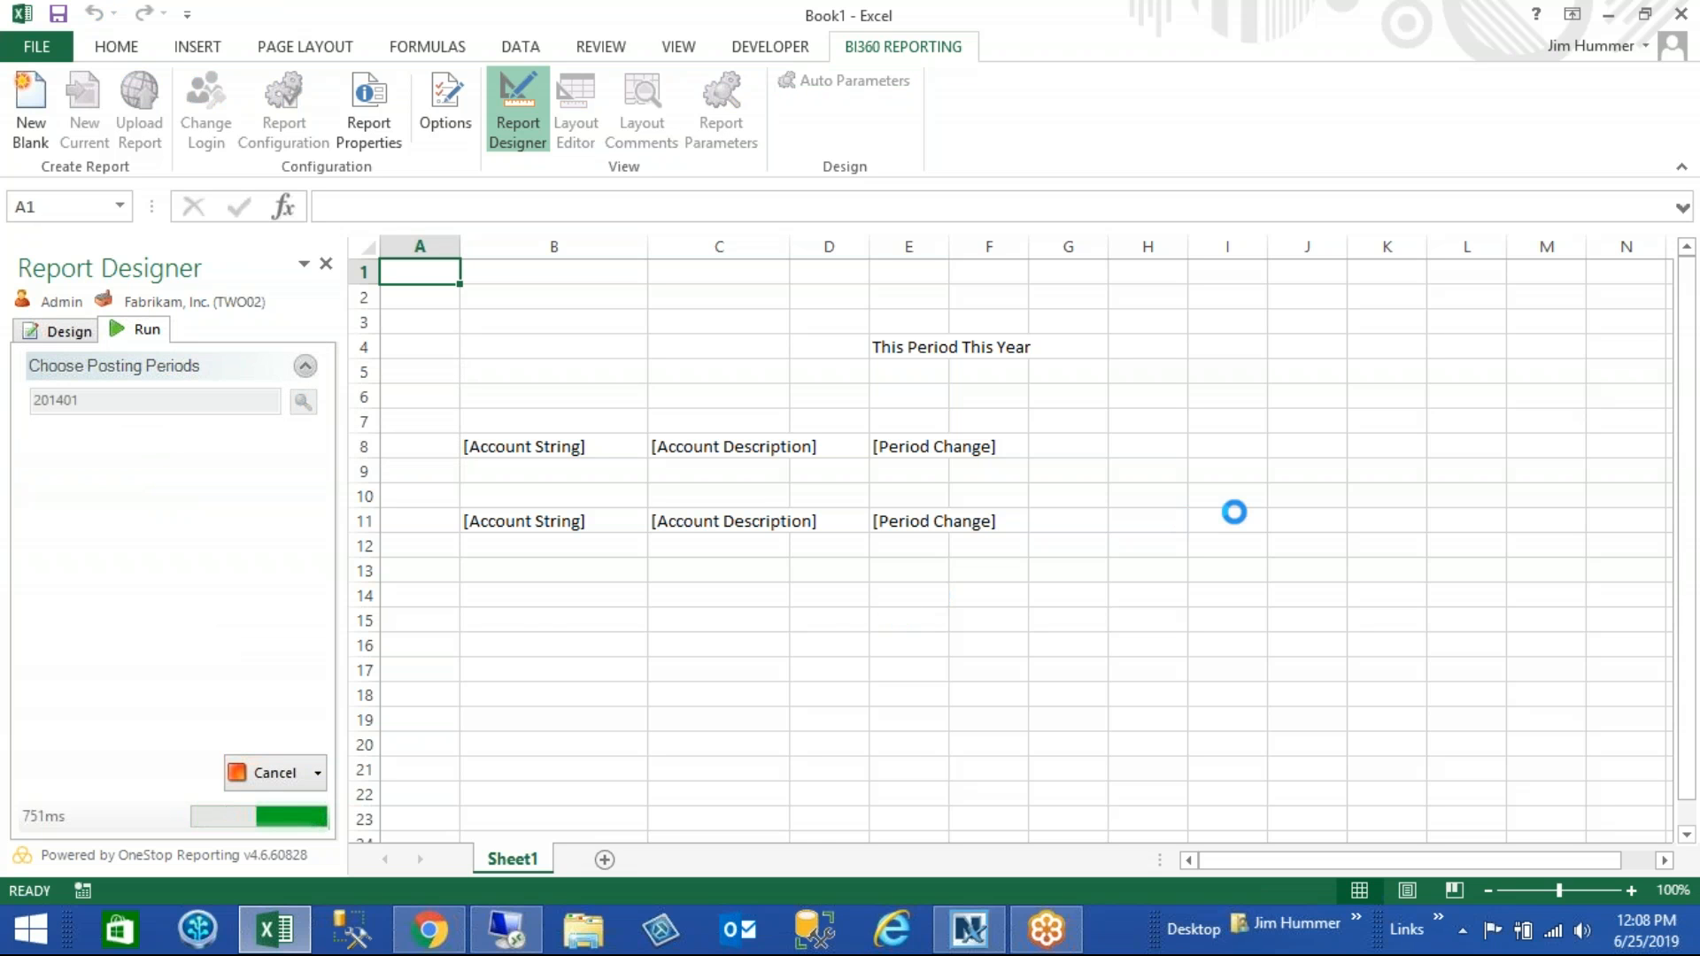
{"action": "left_click_drag", "start_coordinate": [1687, 350], "coordinate": [1697, 660]}
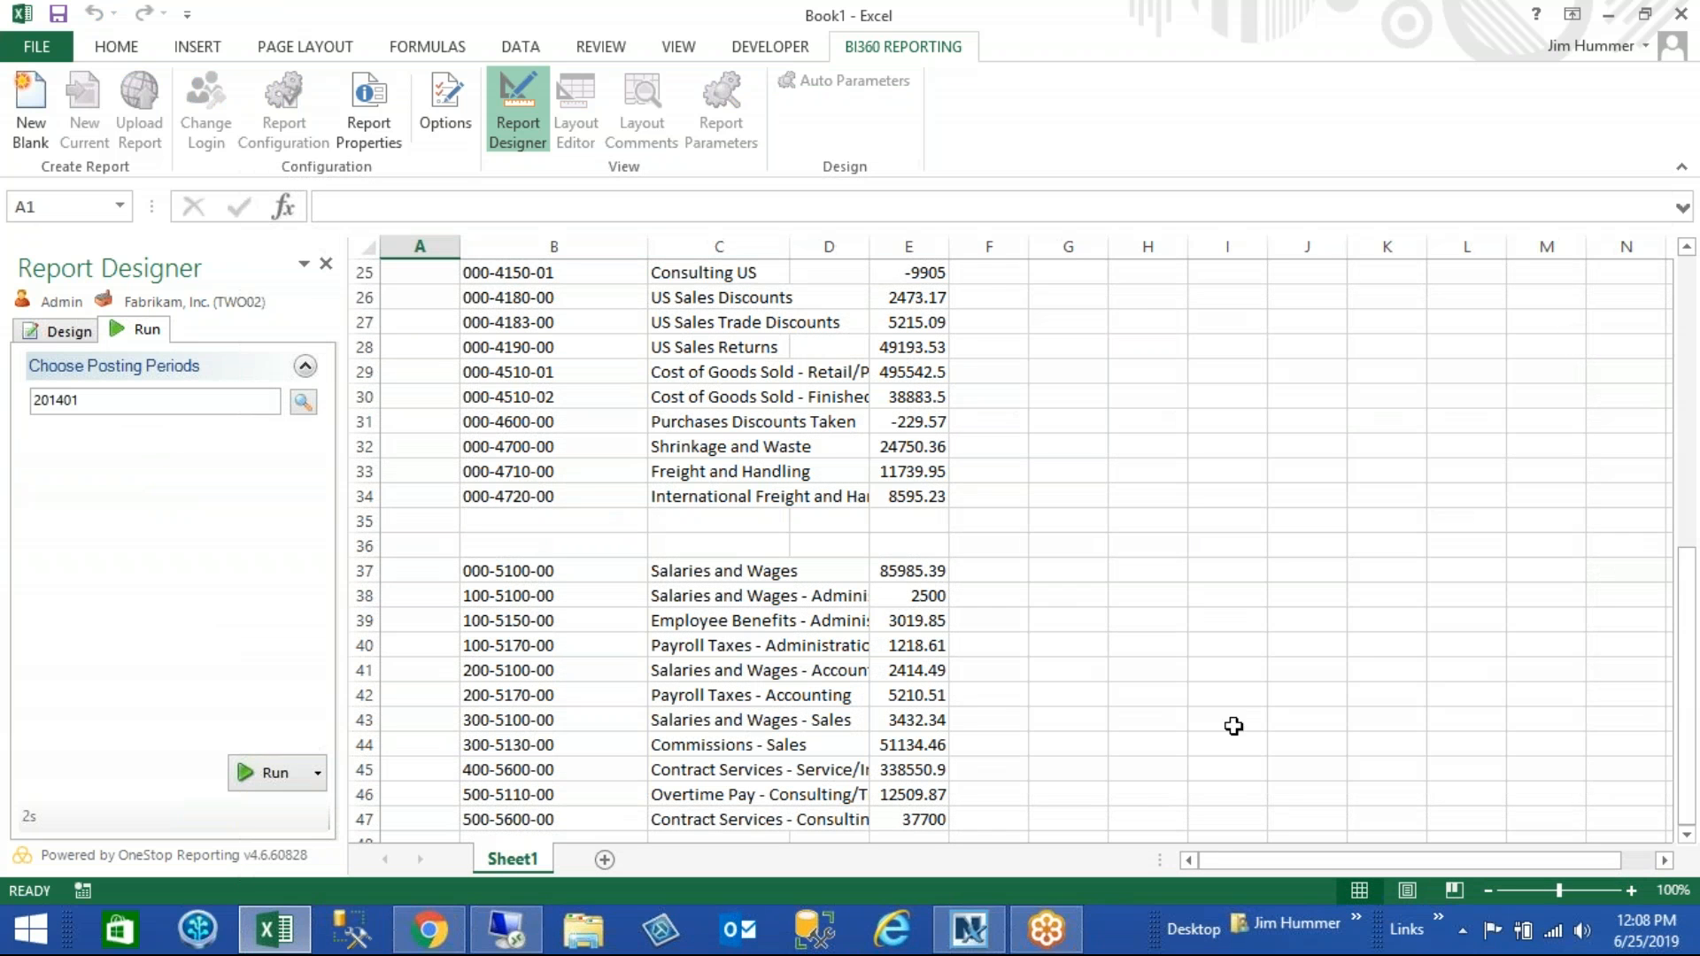
- Check which OneStop Reporting drilldowns are offered for the 000-5100-00 Salaries and Wages amount, and return to the report design
{"action": "left_click", "coordinate": [921, 577]}
{"action": "right_click", "coordinate": [922, 577]}
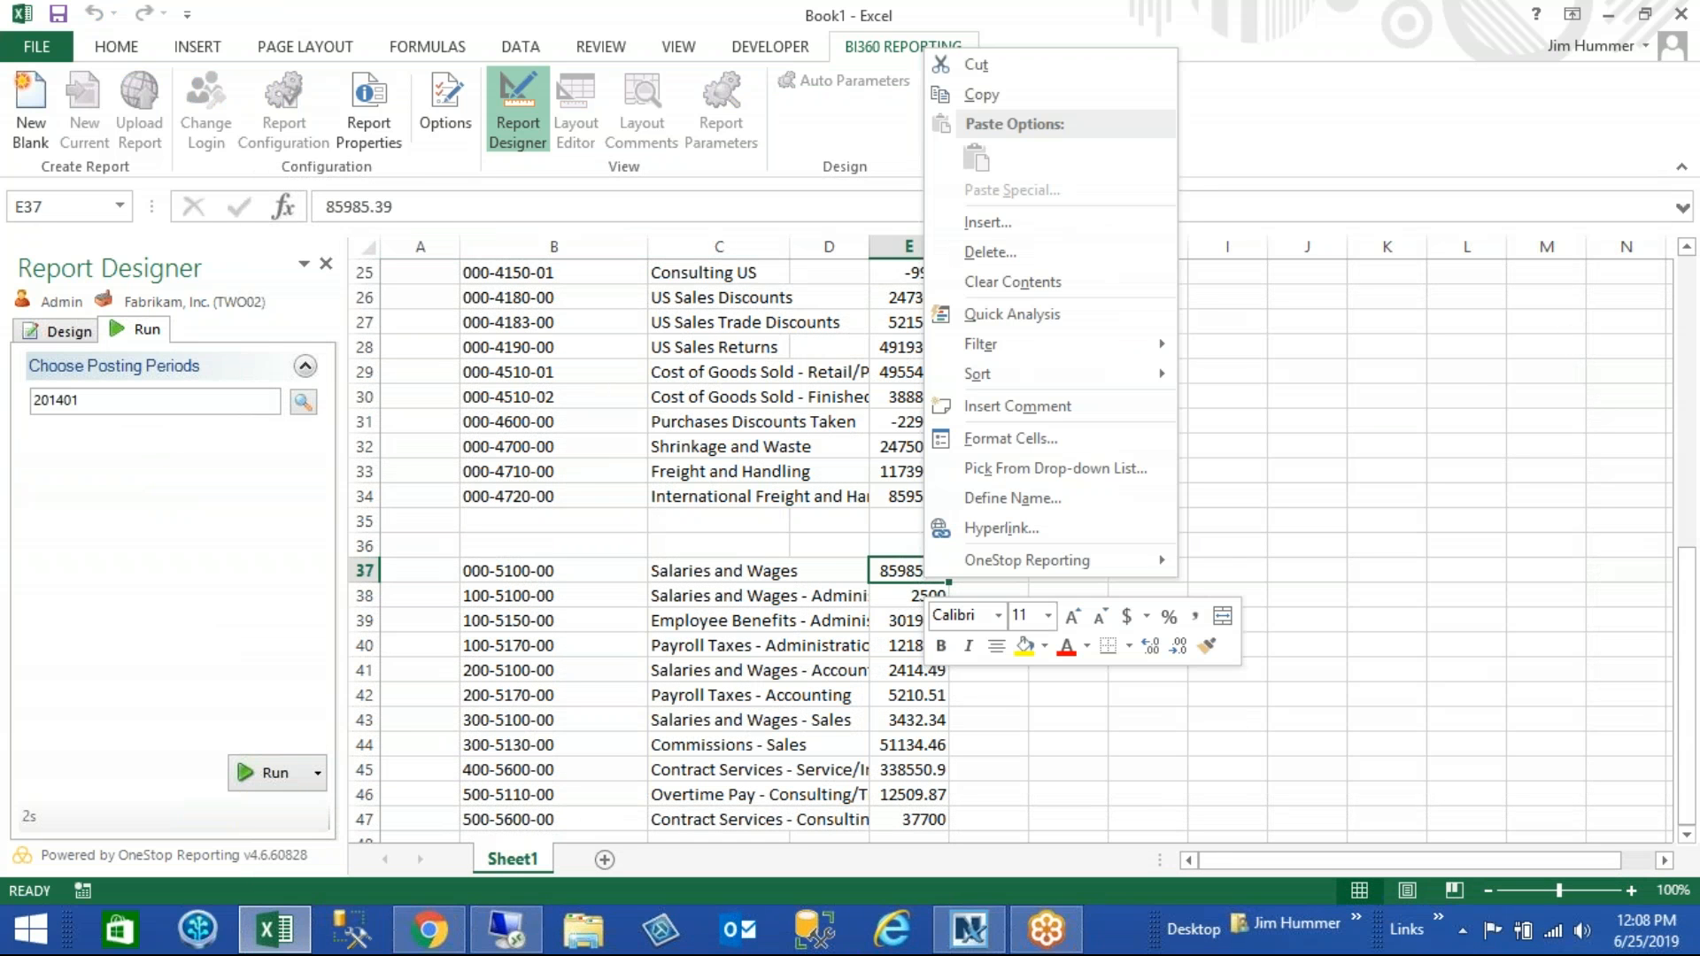
{"action": "mouse_move", "coordinate": [1075, 565]}
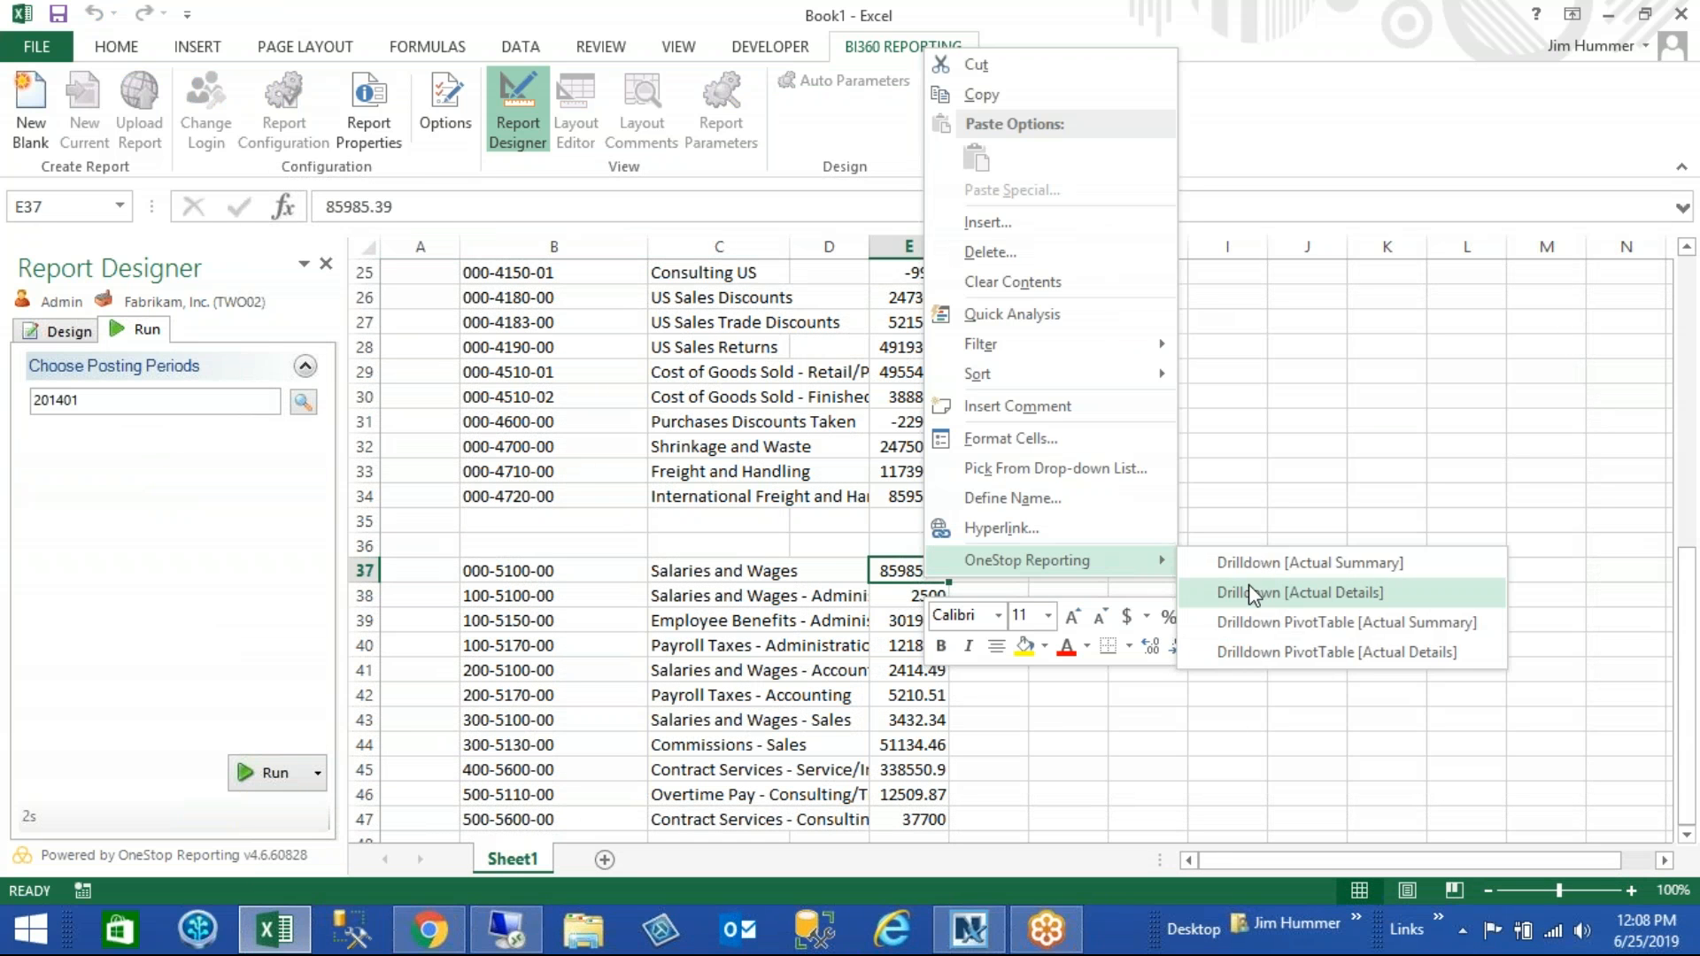
{"action": "left_click", "coordinate": [1320, 406]}
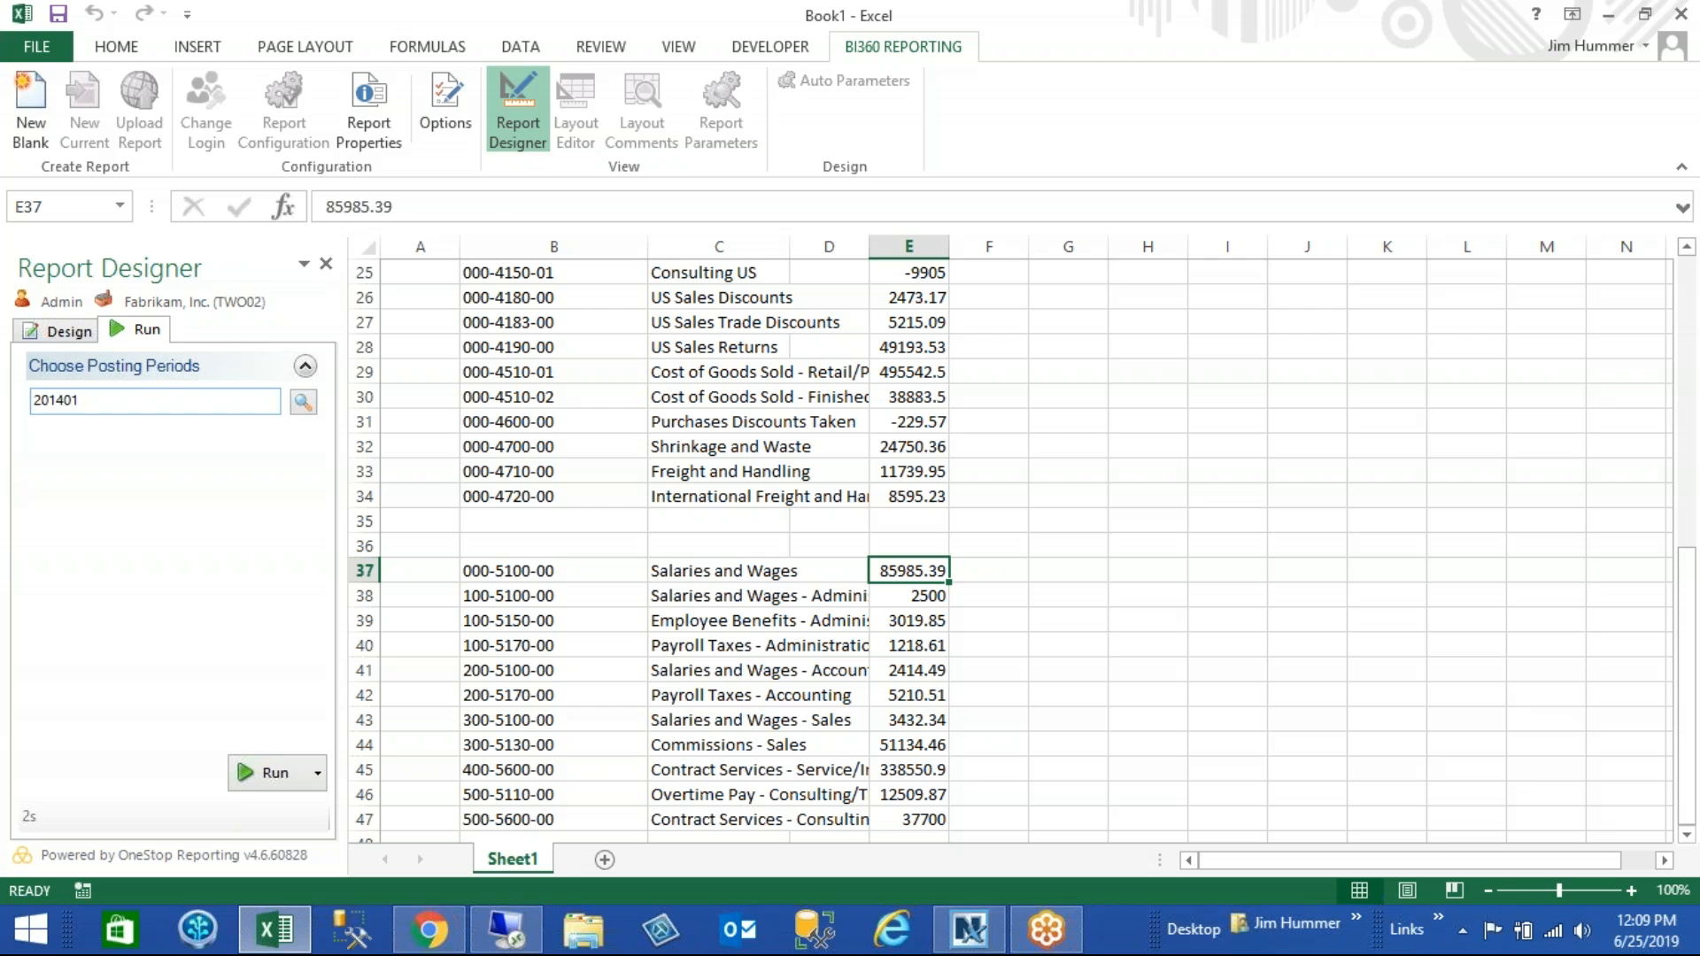
{"action": "left_click", "coordinate": [71, 329]}
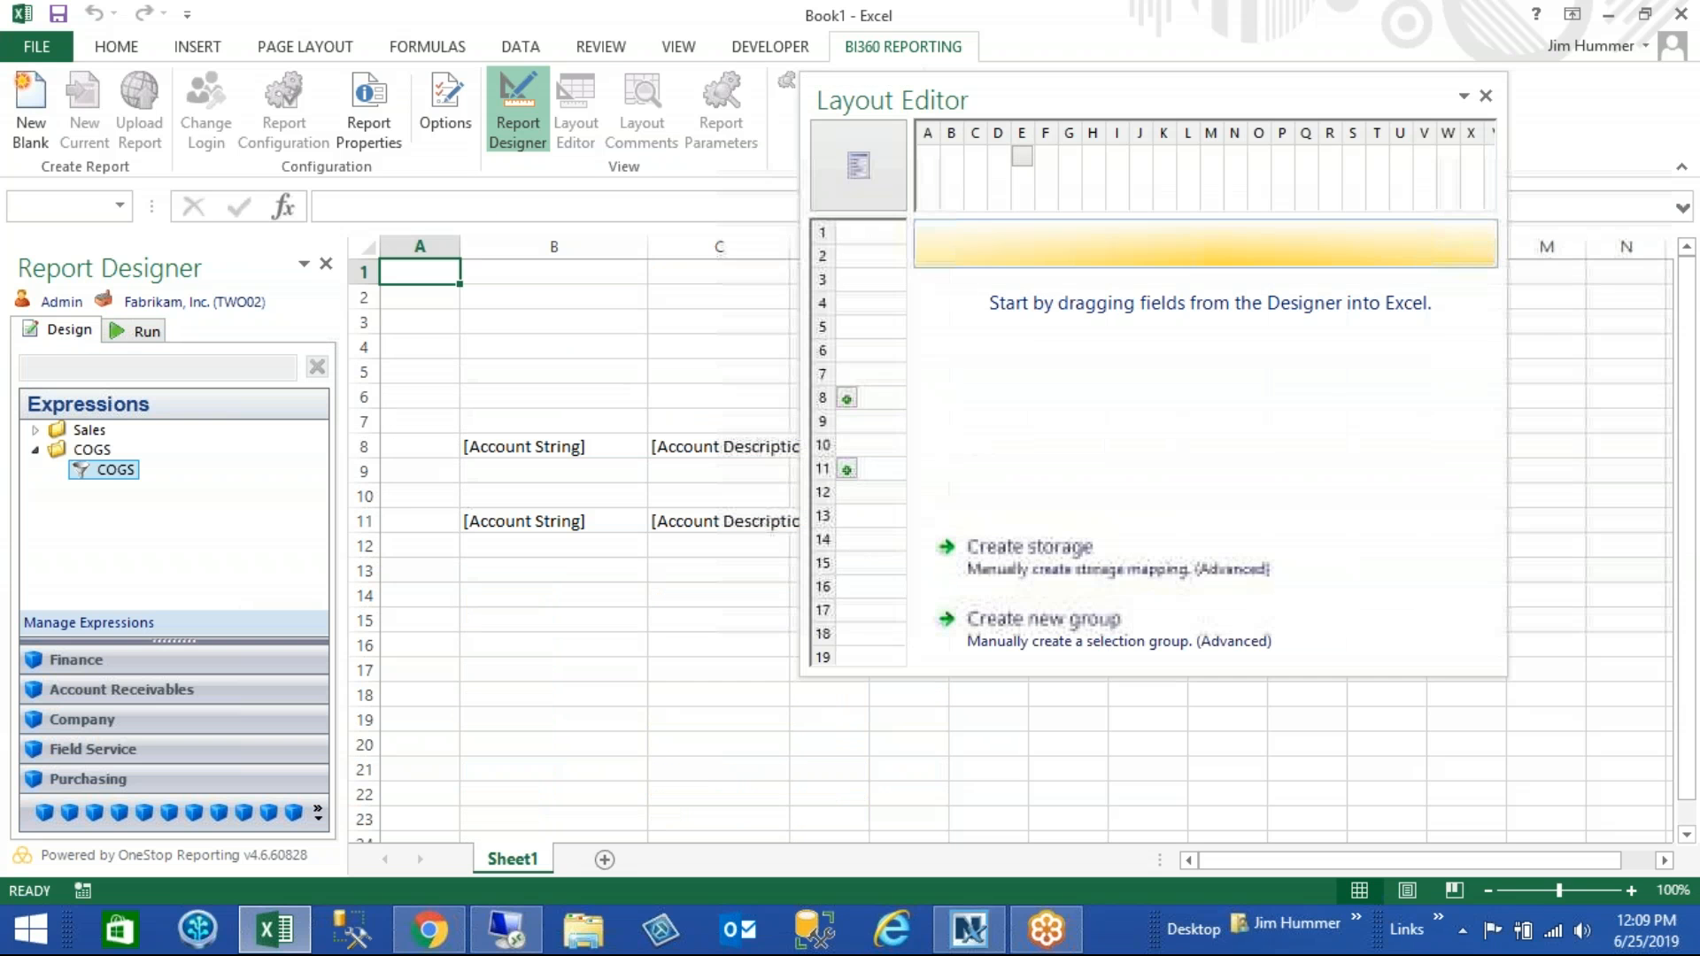
- Assign the Detail drill-to definition to the Period Change amount in cell E11
{"action": "double_click", "coordinate": [1096, 102]}
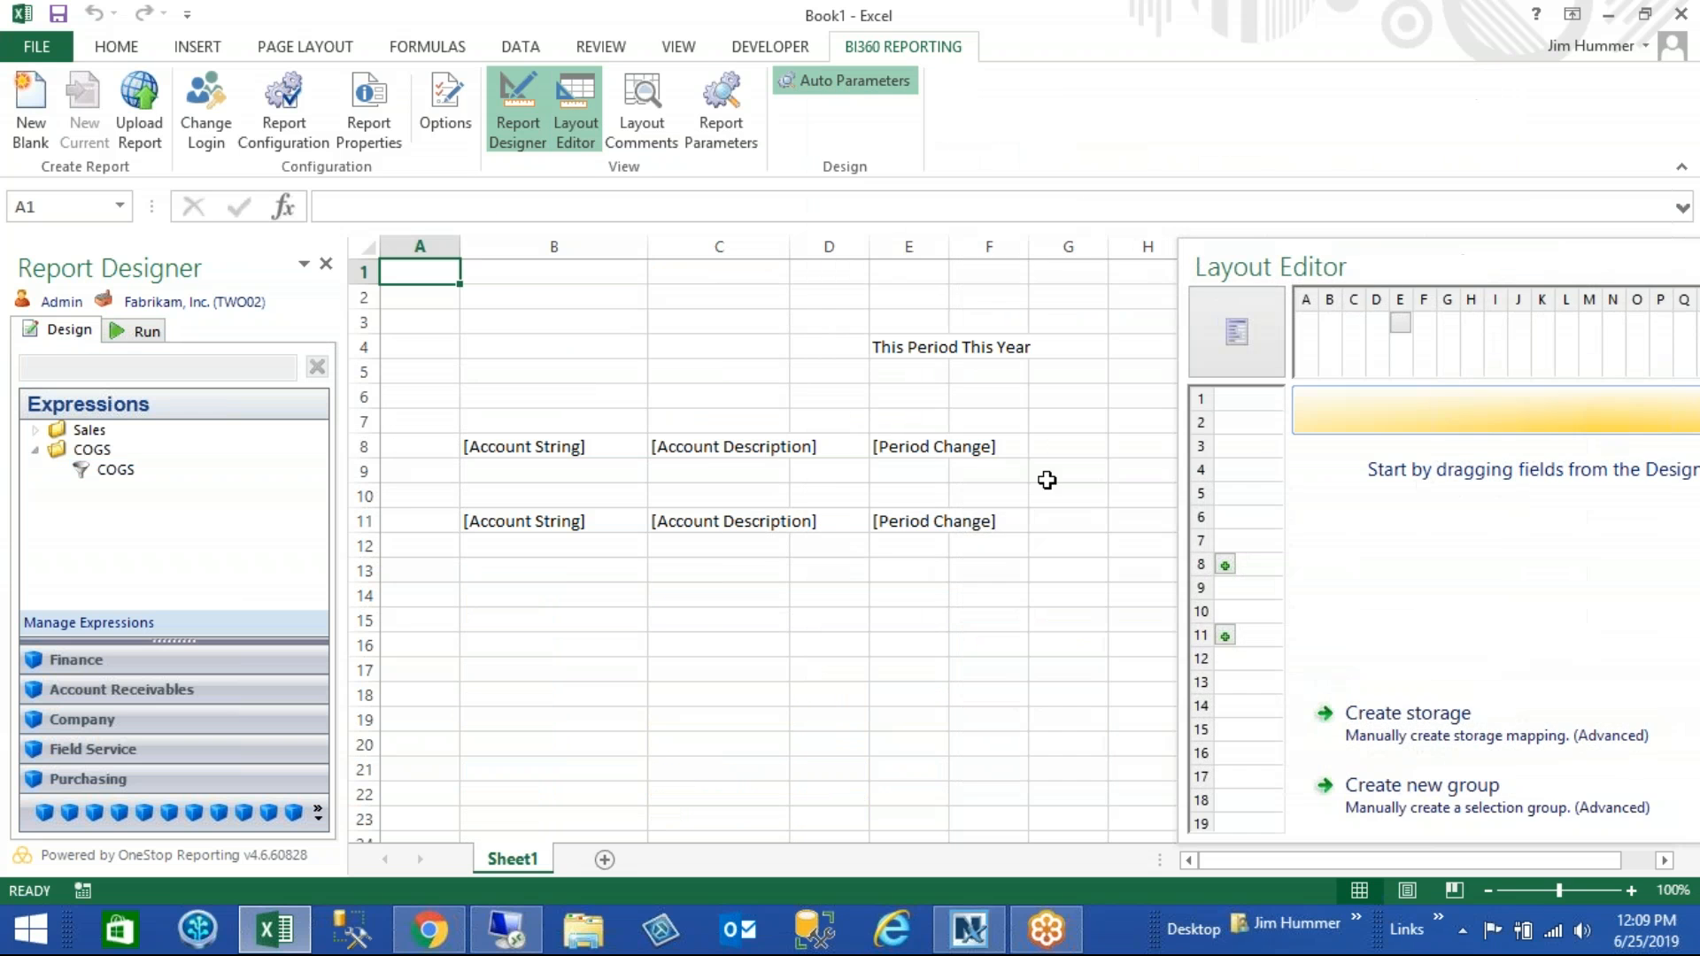
{"action": "left_click", "coordinate": [919, 524]}
{"action": "left_click", "coordinate": [317, 812]}
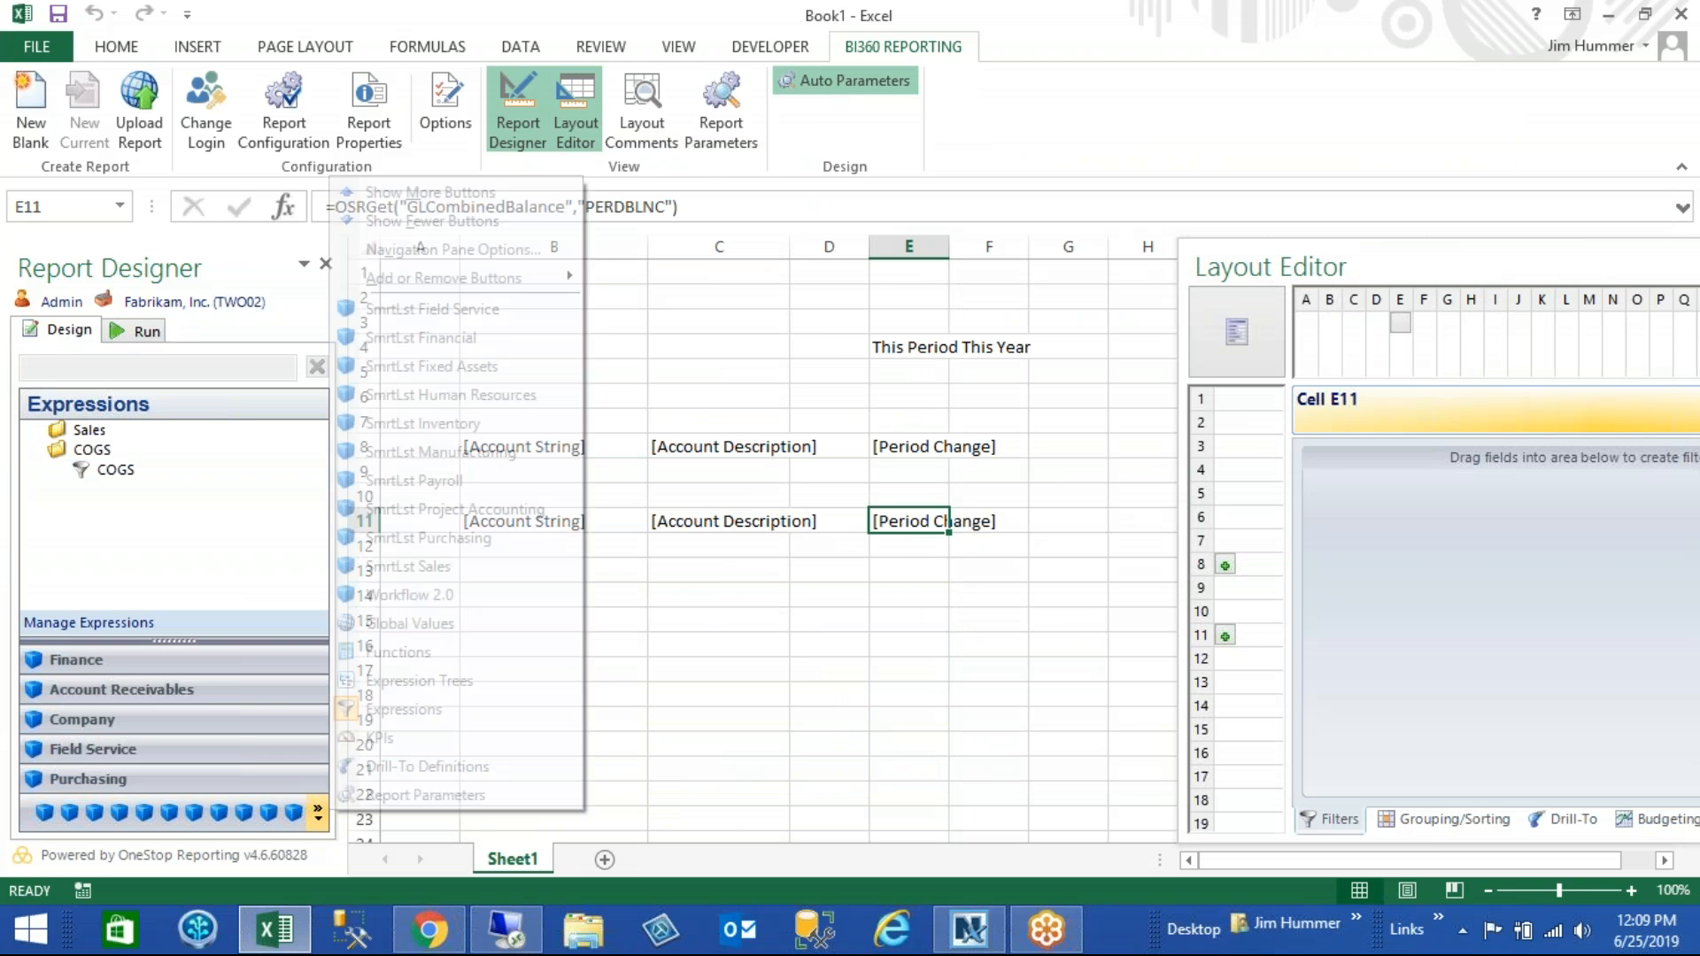
{"action": "left_click", "coordinate": [403, 767]}
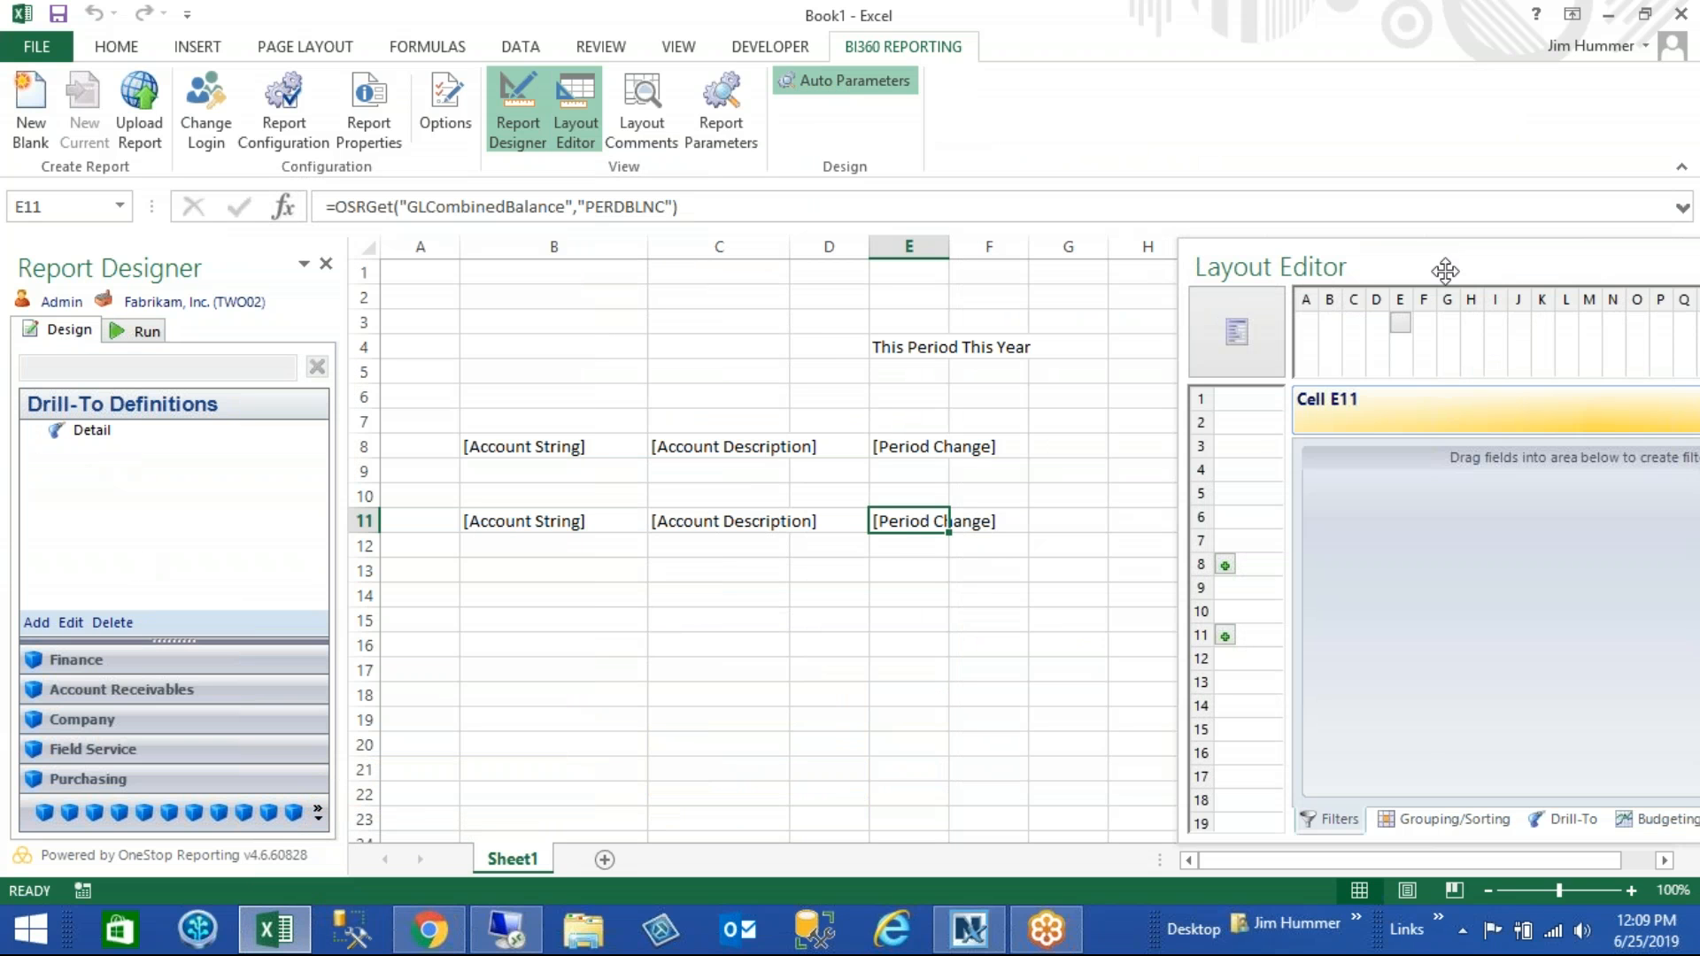
{"action": "left_click_drag", "start_coordinate": [1445, 264], "coordinate": [934, 115]}
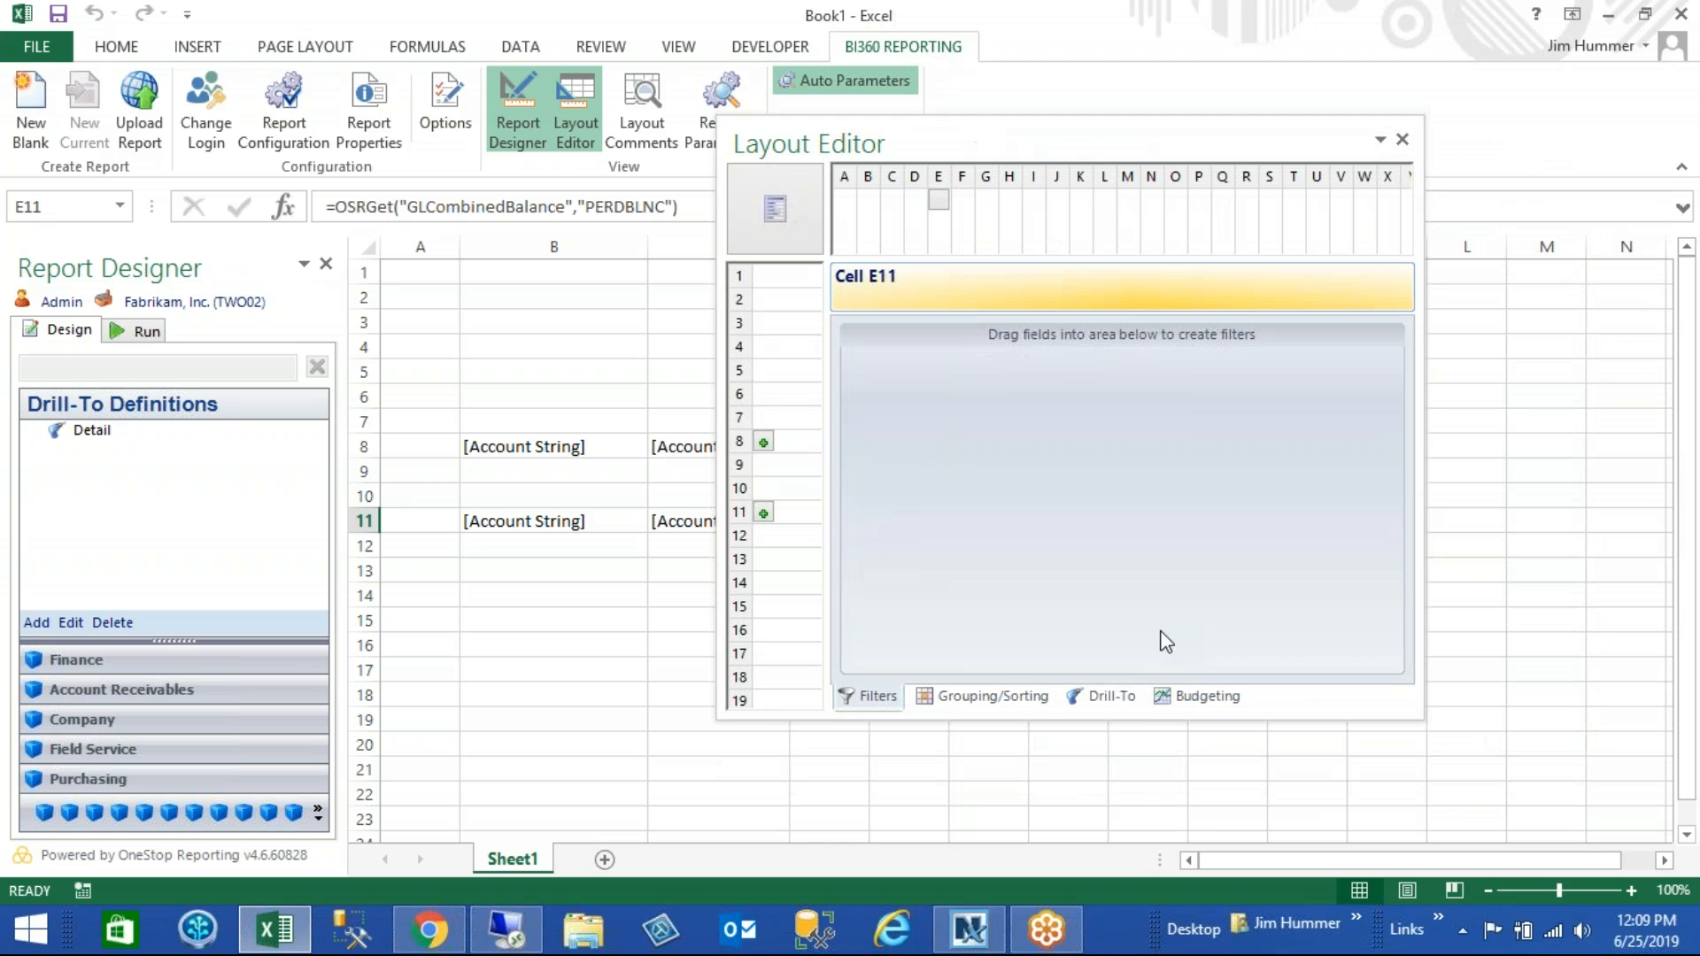
{"action": "left_click", "coordinate": [1100, 695]}
{"action": "left_click", "coordinate": [96, 430]}
{"action": "left_click_drag", "start_coordinate": [92, 431], "coordinate": [991, 425]}
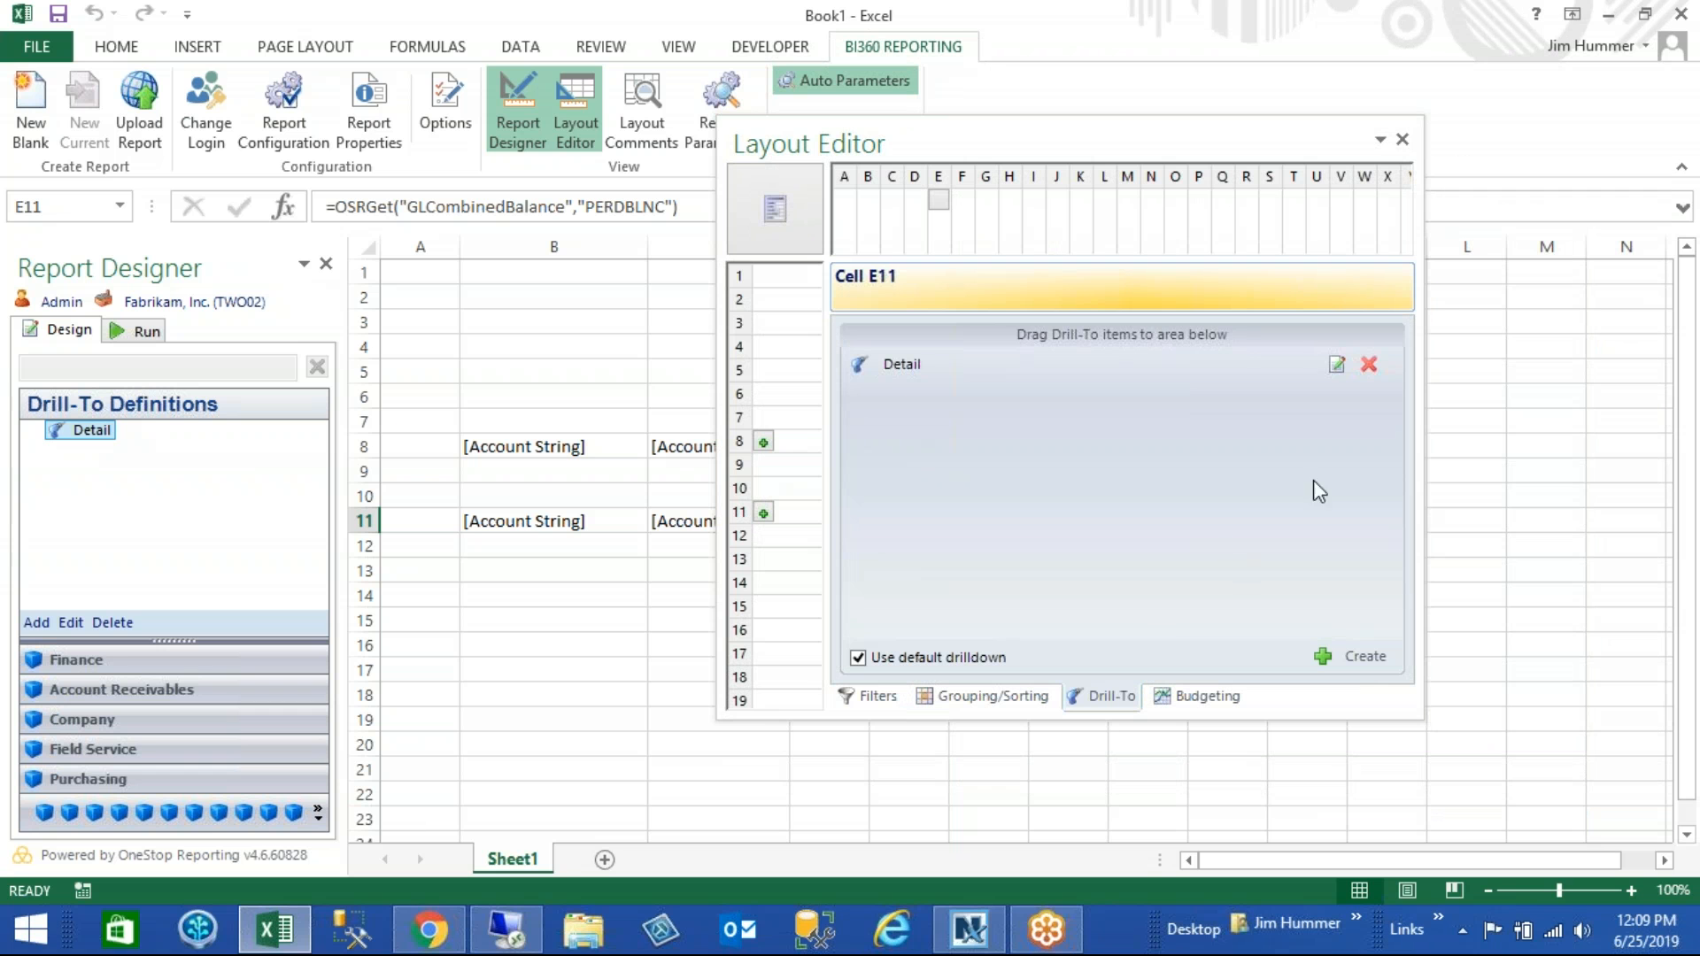
- Review the included fields and filters of cell E11's Detail drill-to query, and close the Layout Editor
{"action": "left_click", "coordinate": [1336, 370]}
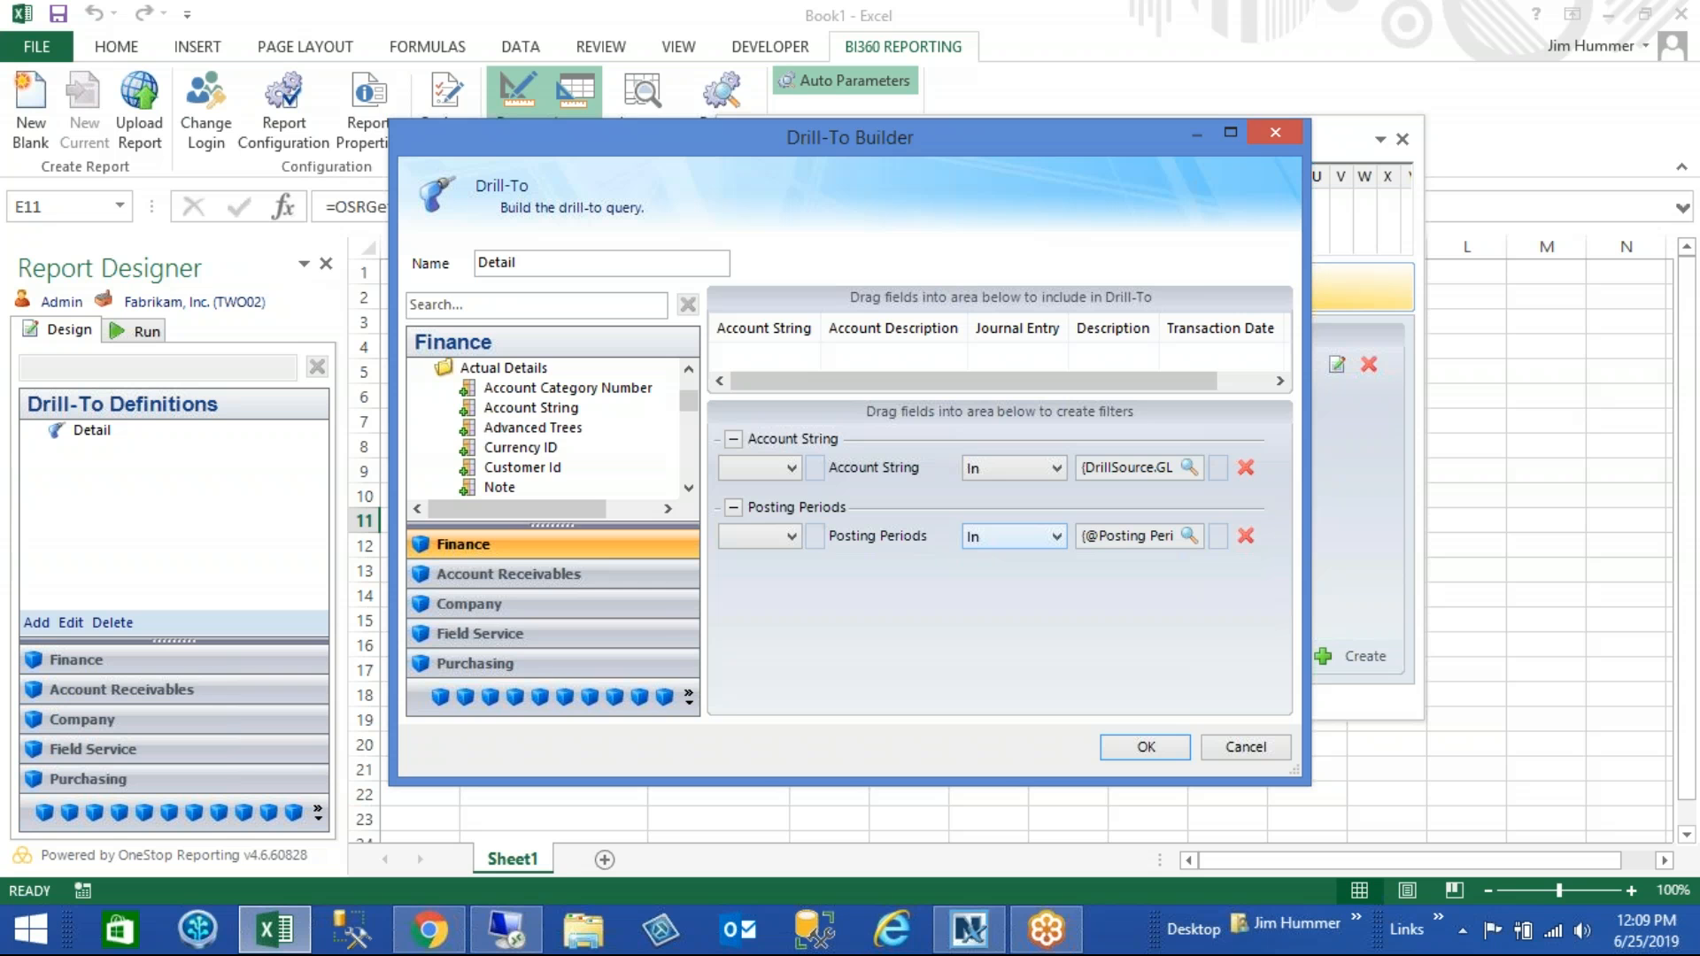
{"action": "left_click", "coordinate": [1145, 747]}
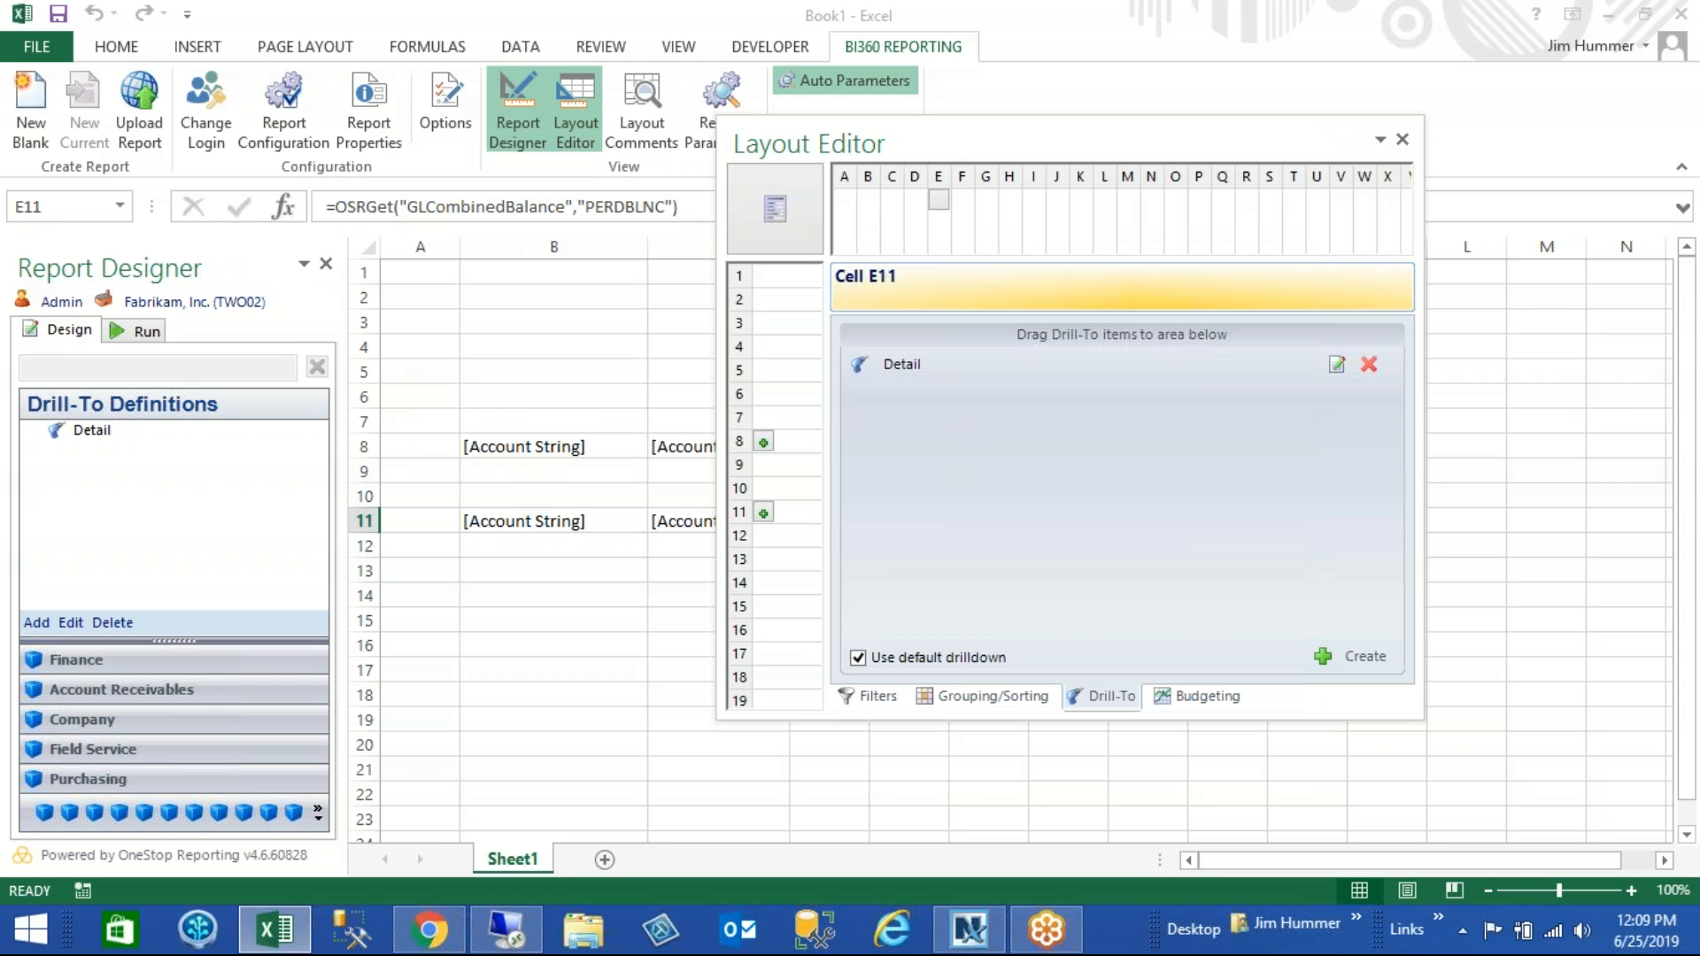
{"action": "left_click", "coordinate": [1403, 140]}
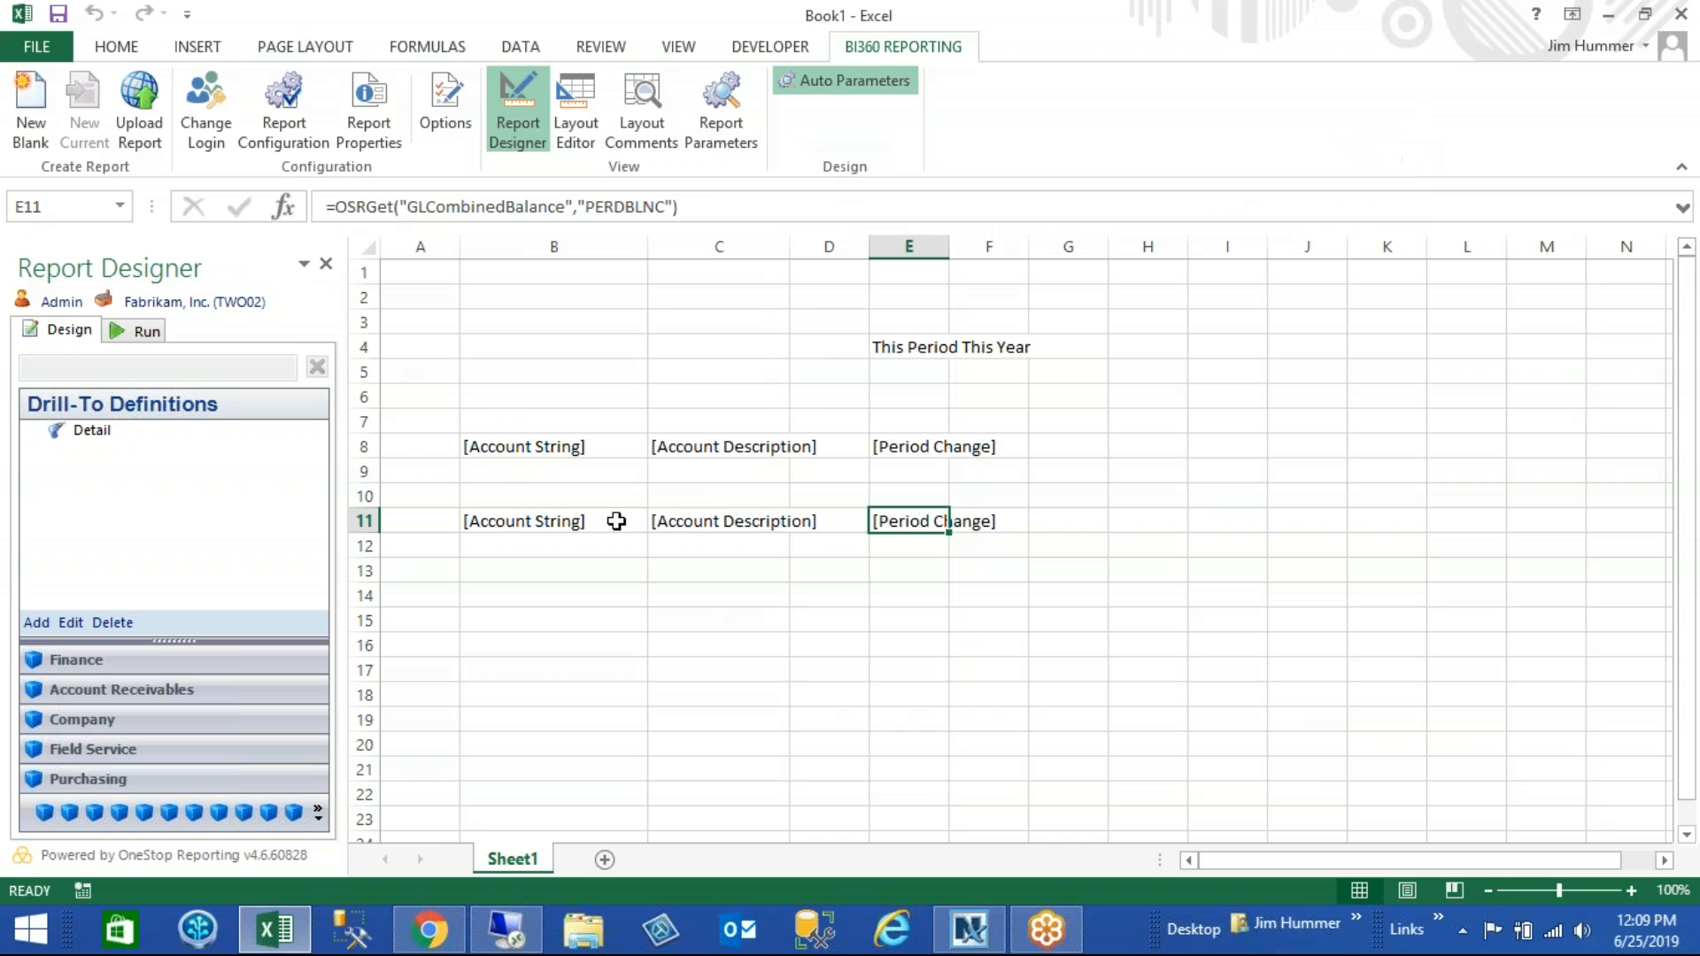
- Run the report for posting period 201401 and use Drill-To [Detail] on the 000-5100-00 Salaries and Wages amount
{"action": "left_click", "coordinate": [132, 337]}
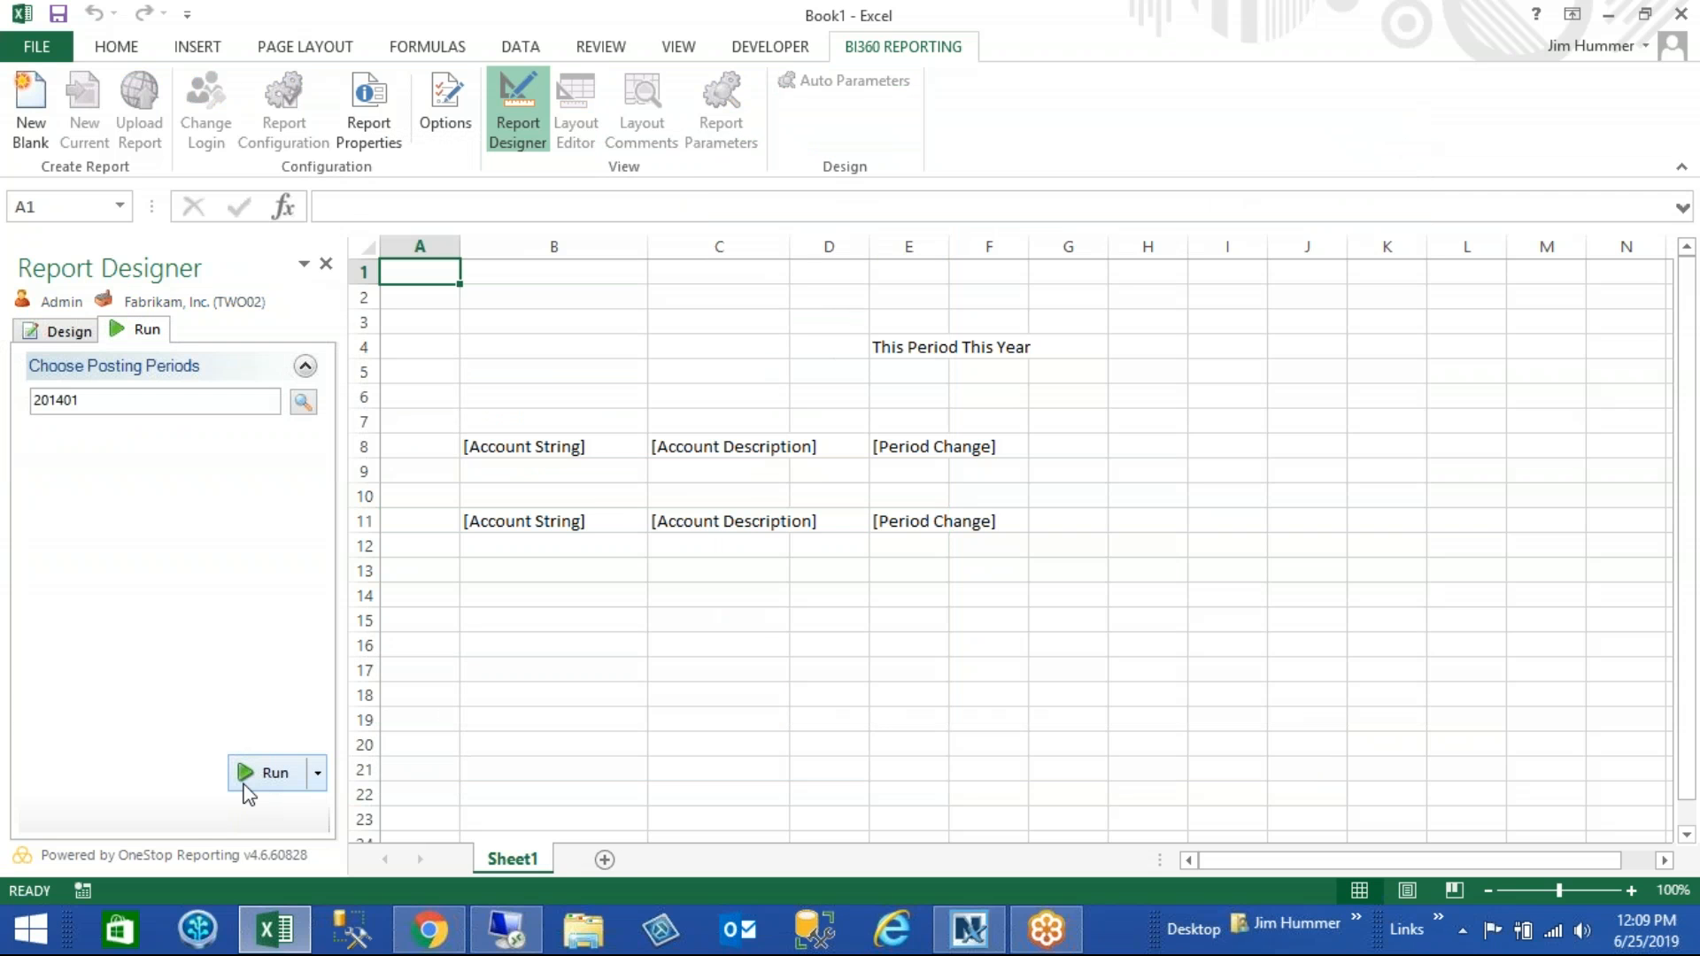
{"action": "left_click", "coordinate": [251, 773]}
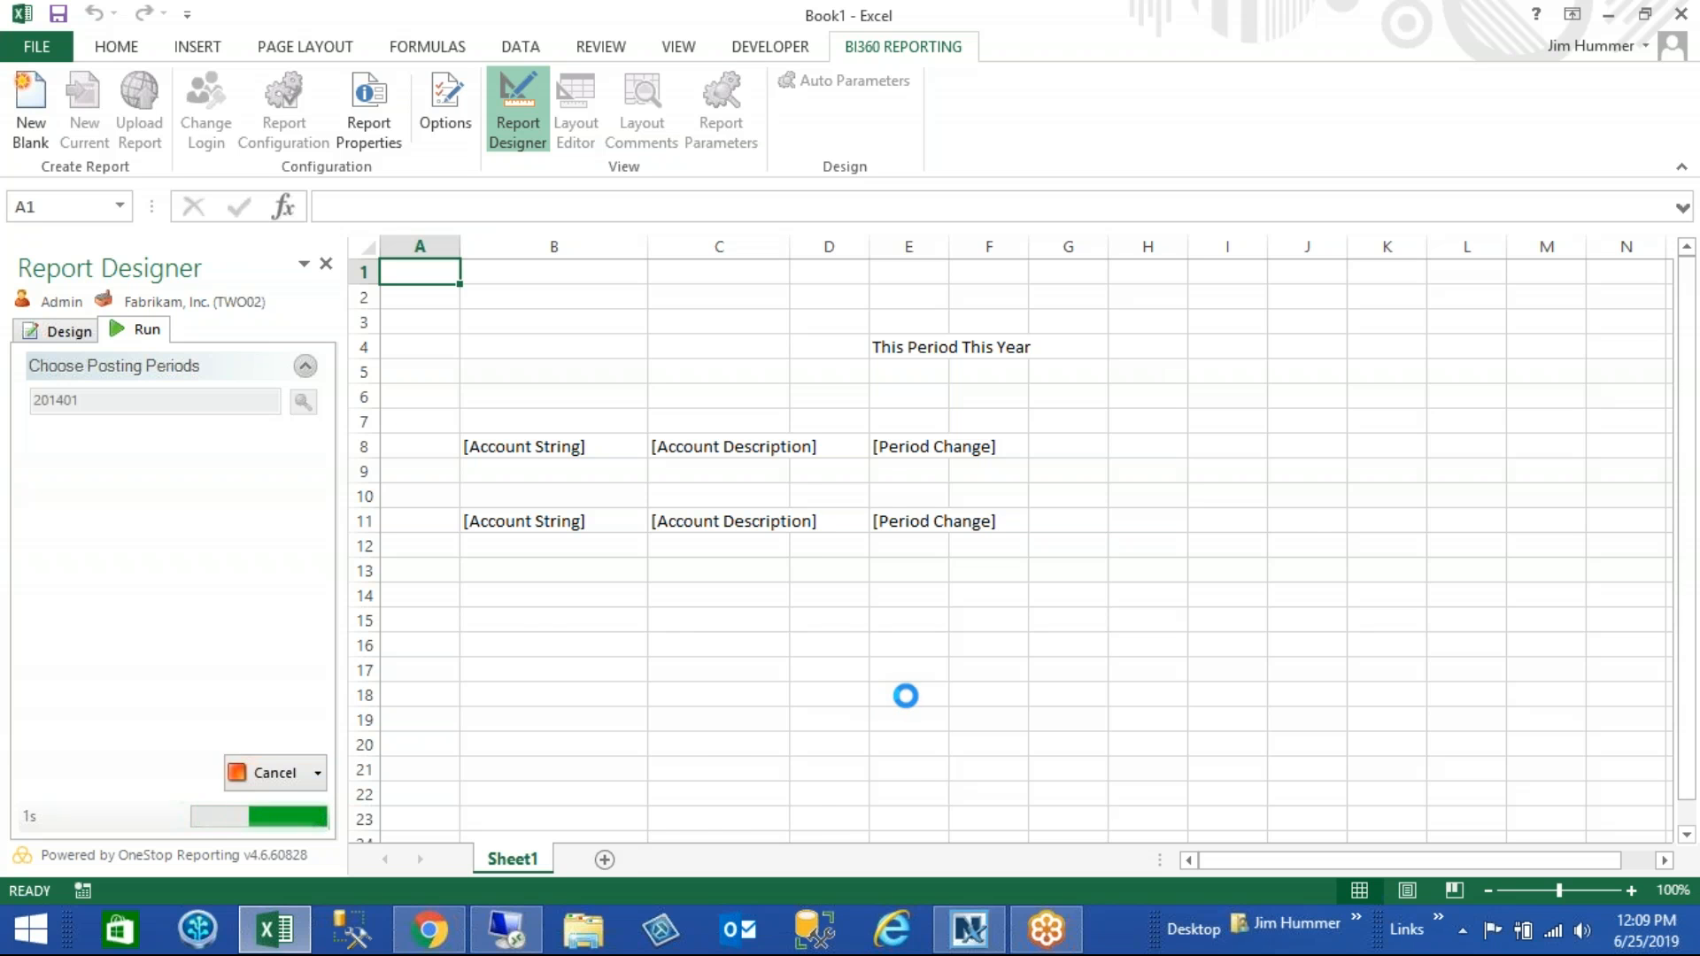
{"action": "left_click_drag", "start_coordinate": [1691, 350], "coordinate": [1688, 354]}
{"action": "left_click", "coordinate": [915, 604]}
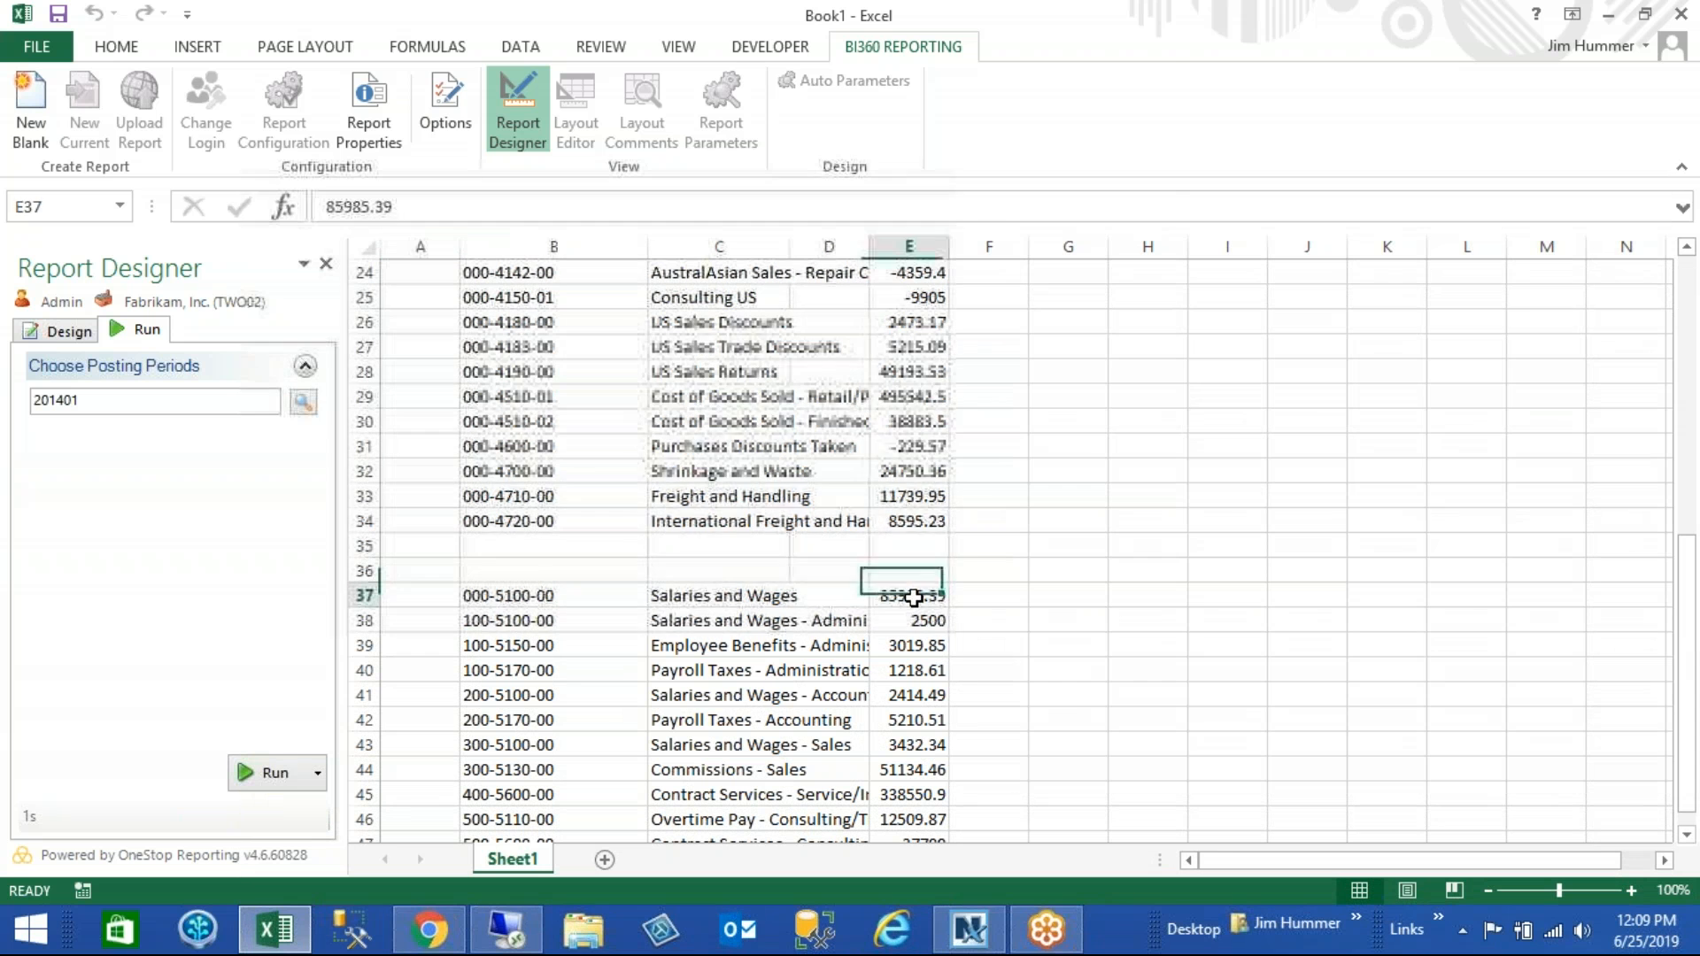
{"action": "right_click", "coordinate": [916, 604]}
{"action": "mouse_move", "coordinate": [1070, 581]}
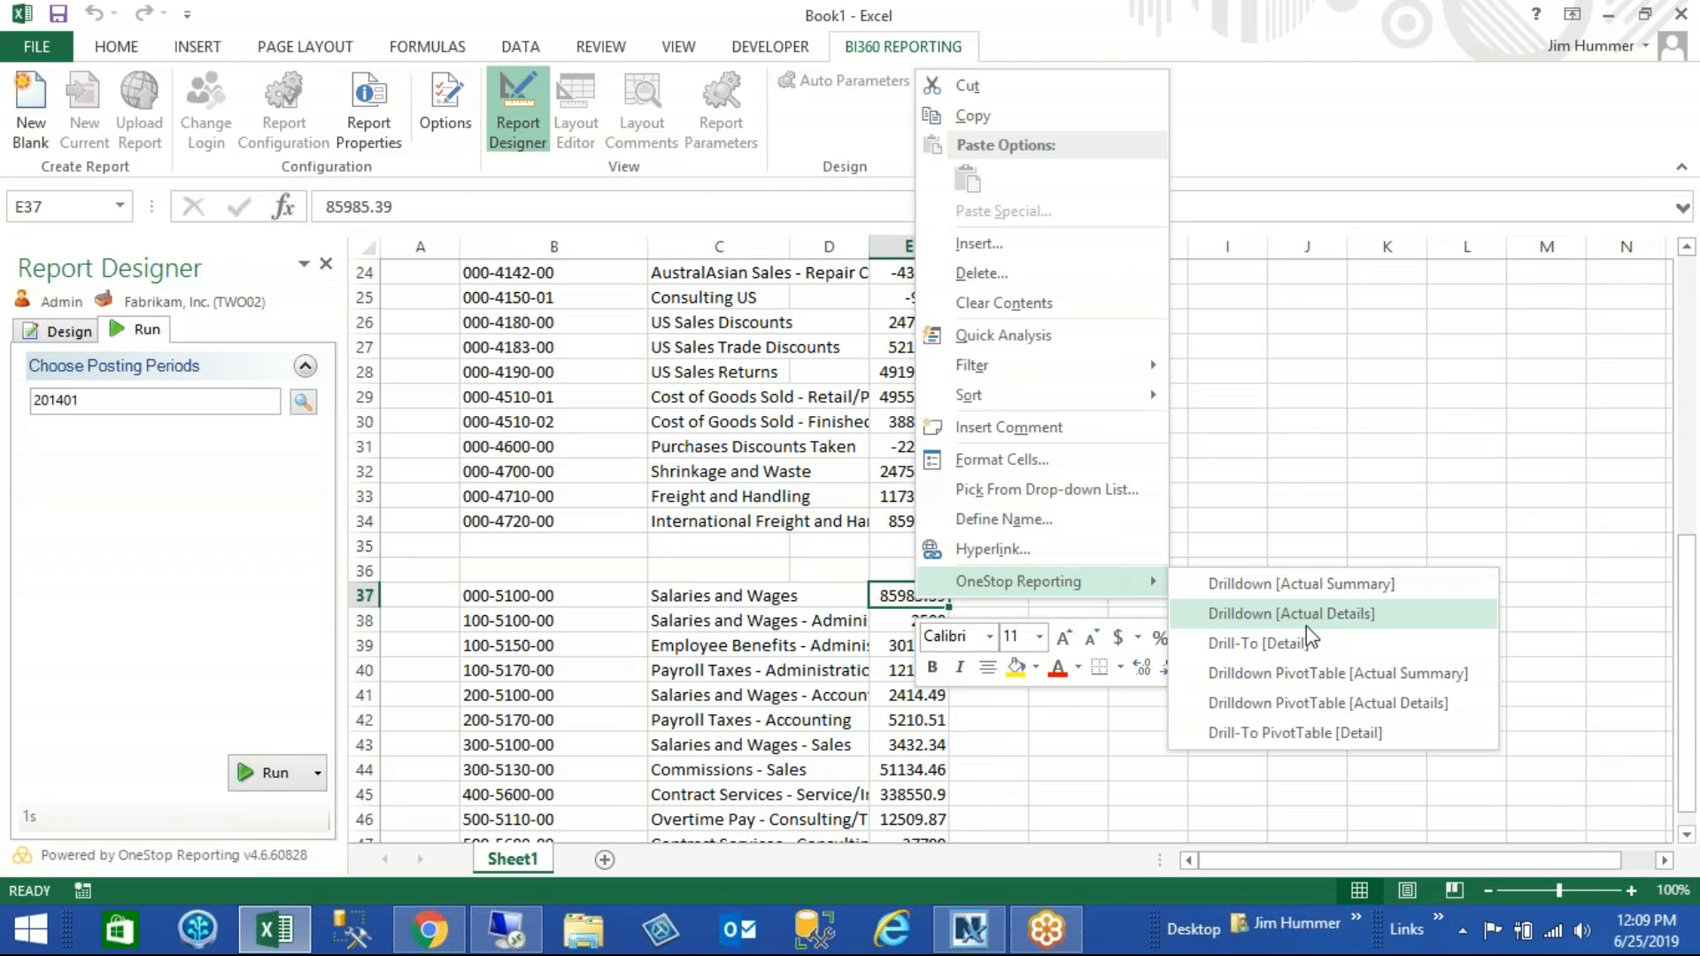
{"action": "left_click", "coordinate": [1265, 656]}
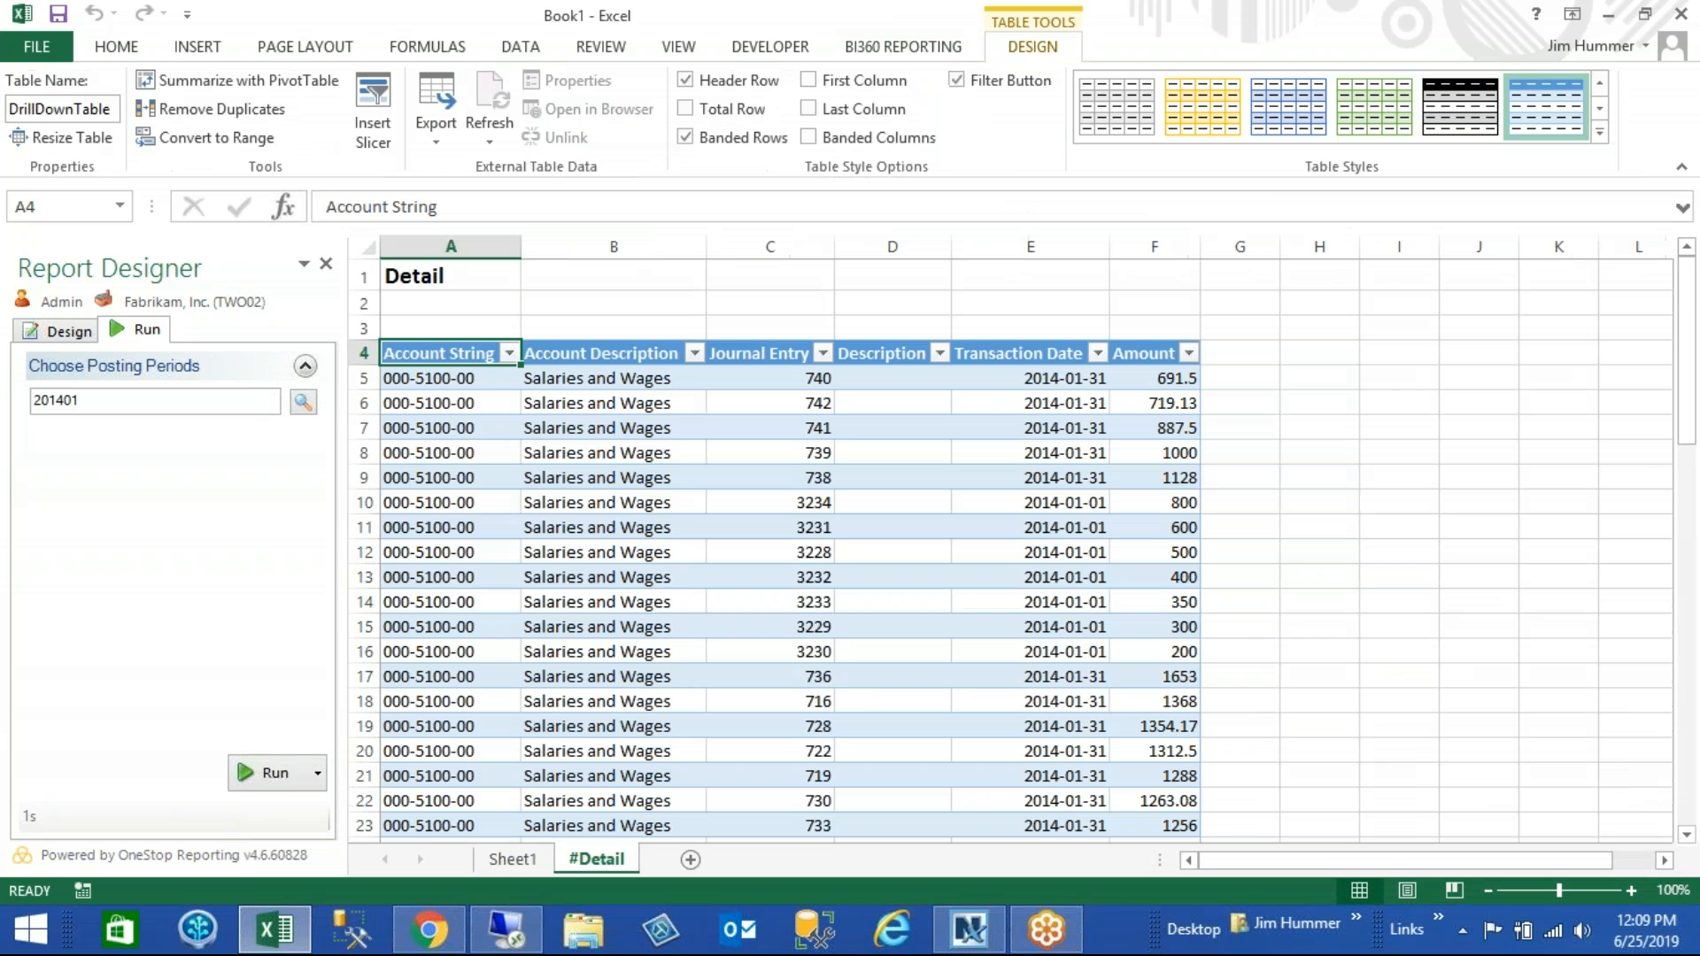
{"action": "key", "text": "super+c"}
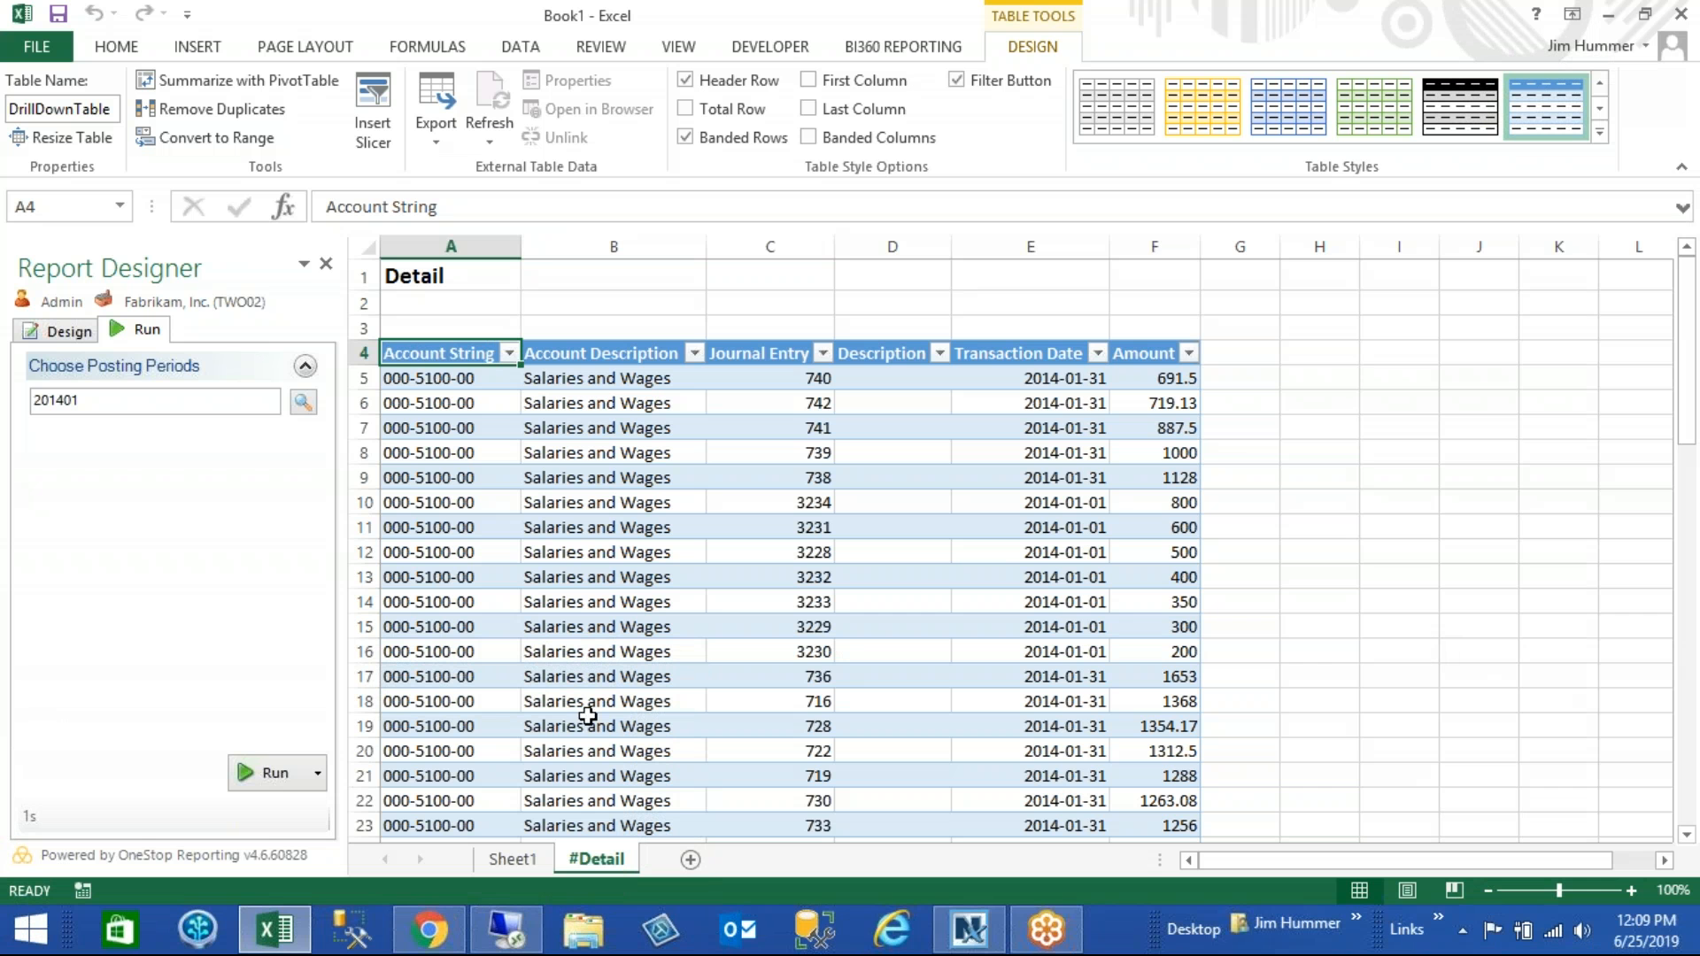
- Return from the drill-to results to the report design and display the saved Sales and COGS expressions
{"action": "left_click", "coordinate": [486, 861]}
{"action": "left_click", "coordinate": [262, 773]}
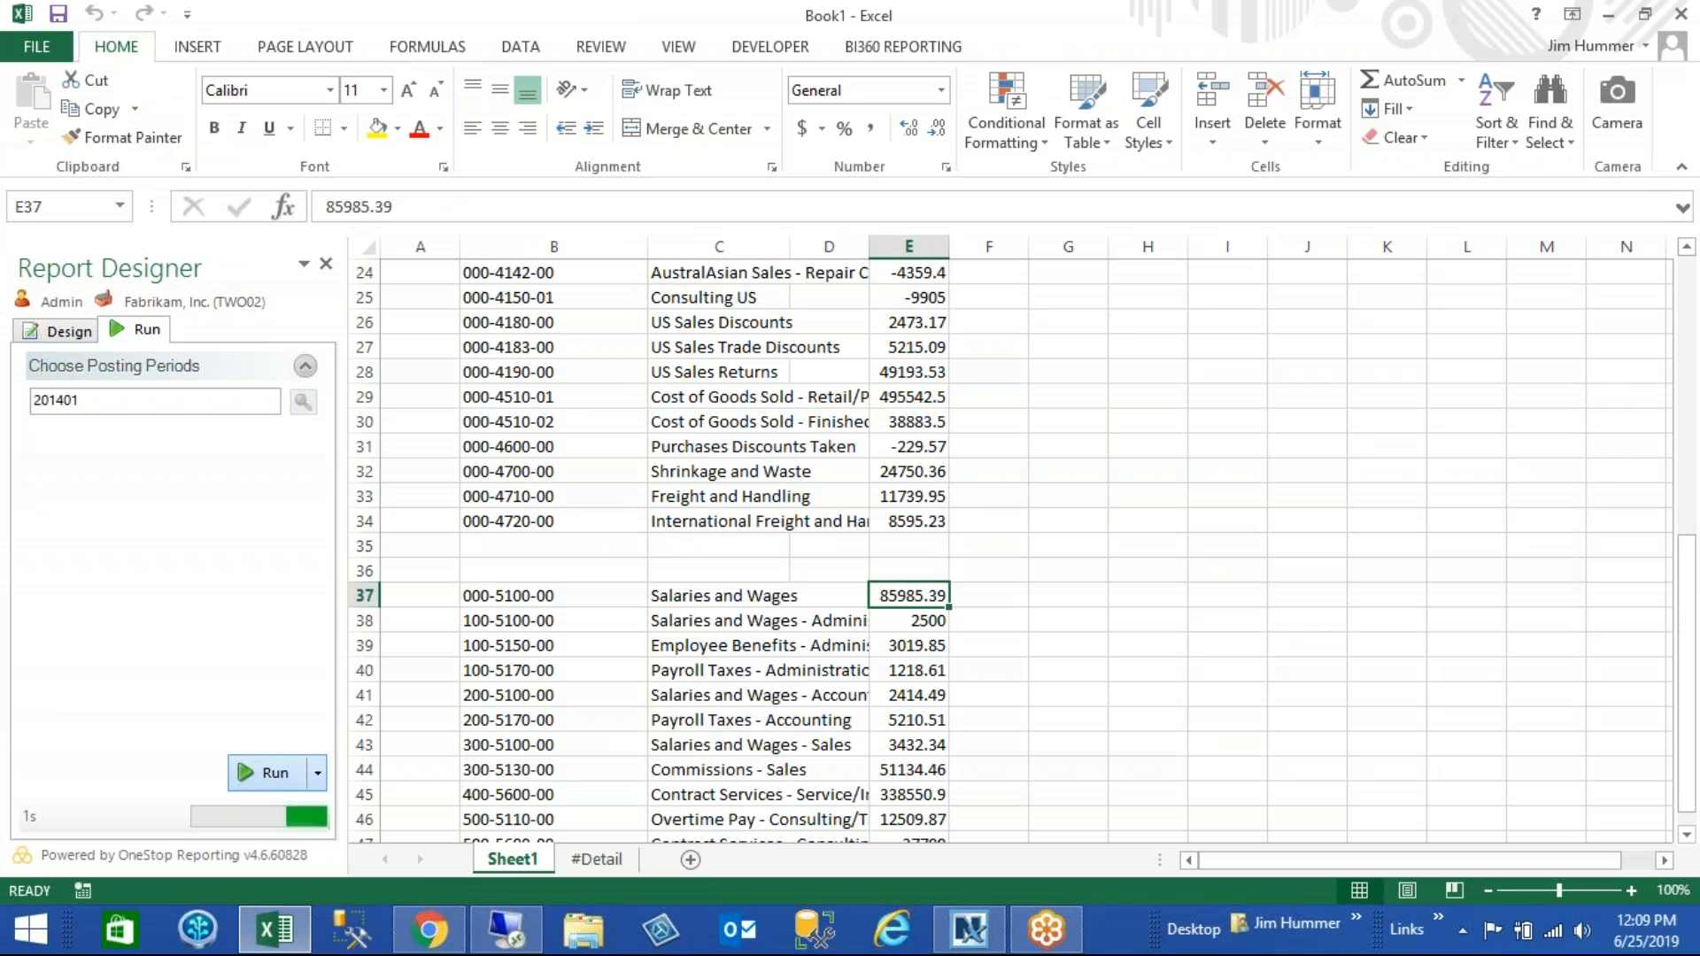
{"action": "left_click", "coordinate": [62, 330]}
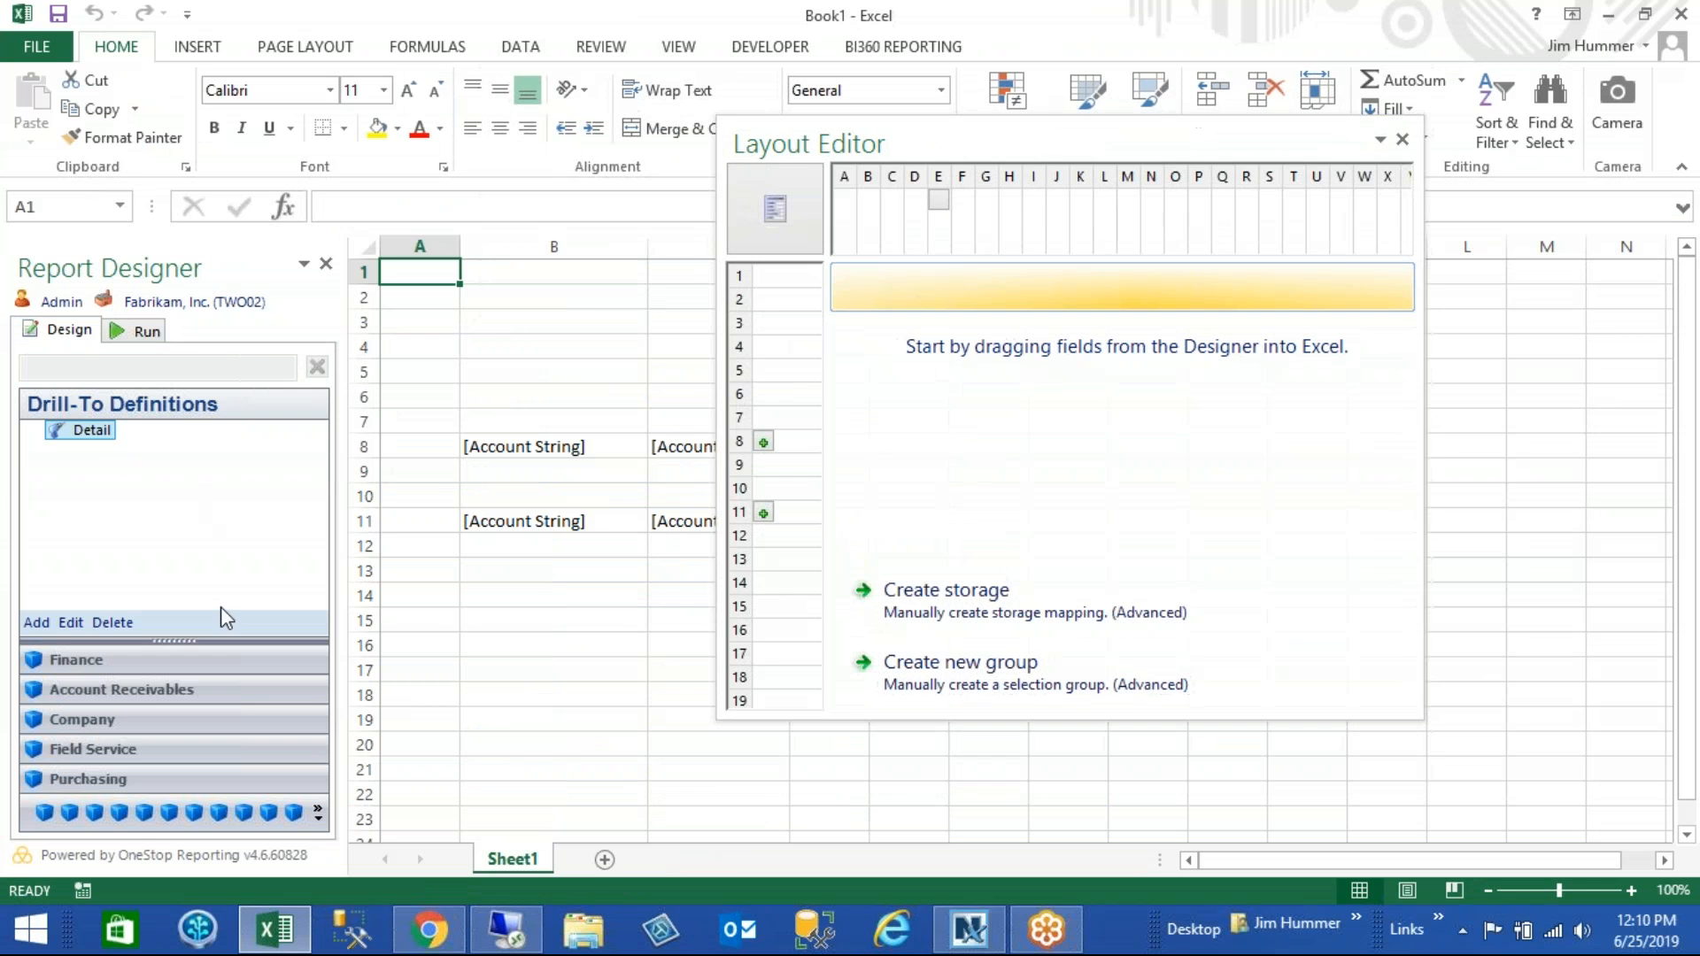
{"action": "left_click", "coordinate": [316, 815]}
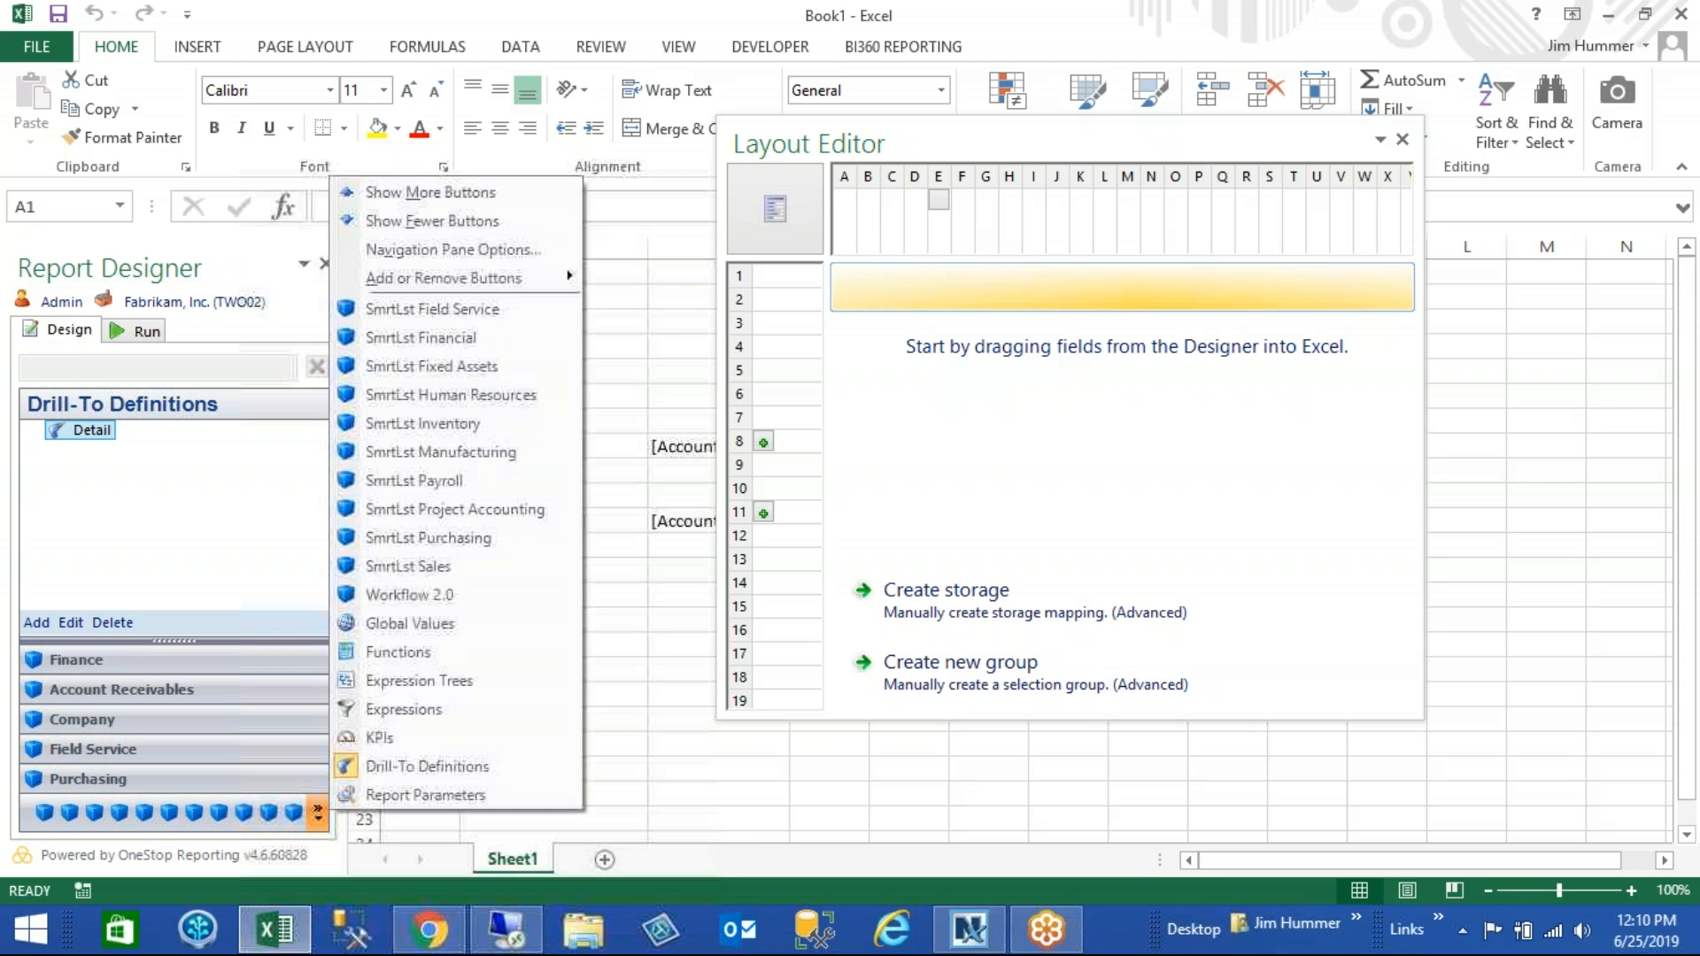
{"action": "left_click", "coordinate": [407, 707]}
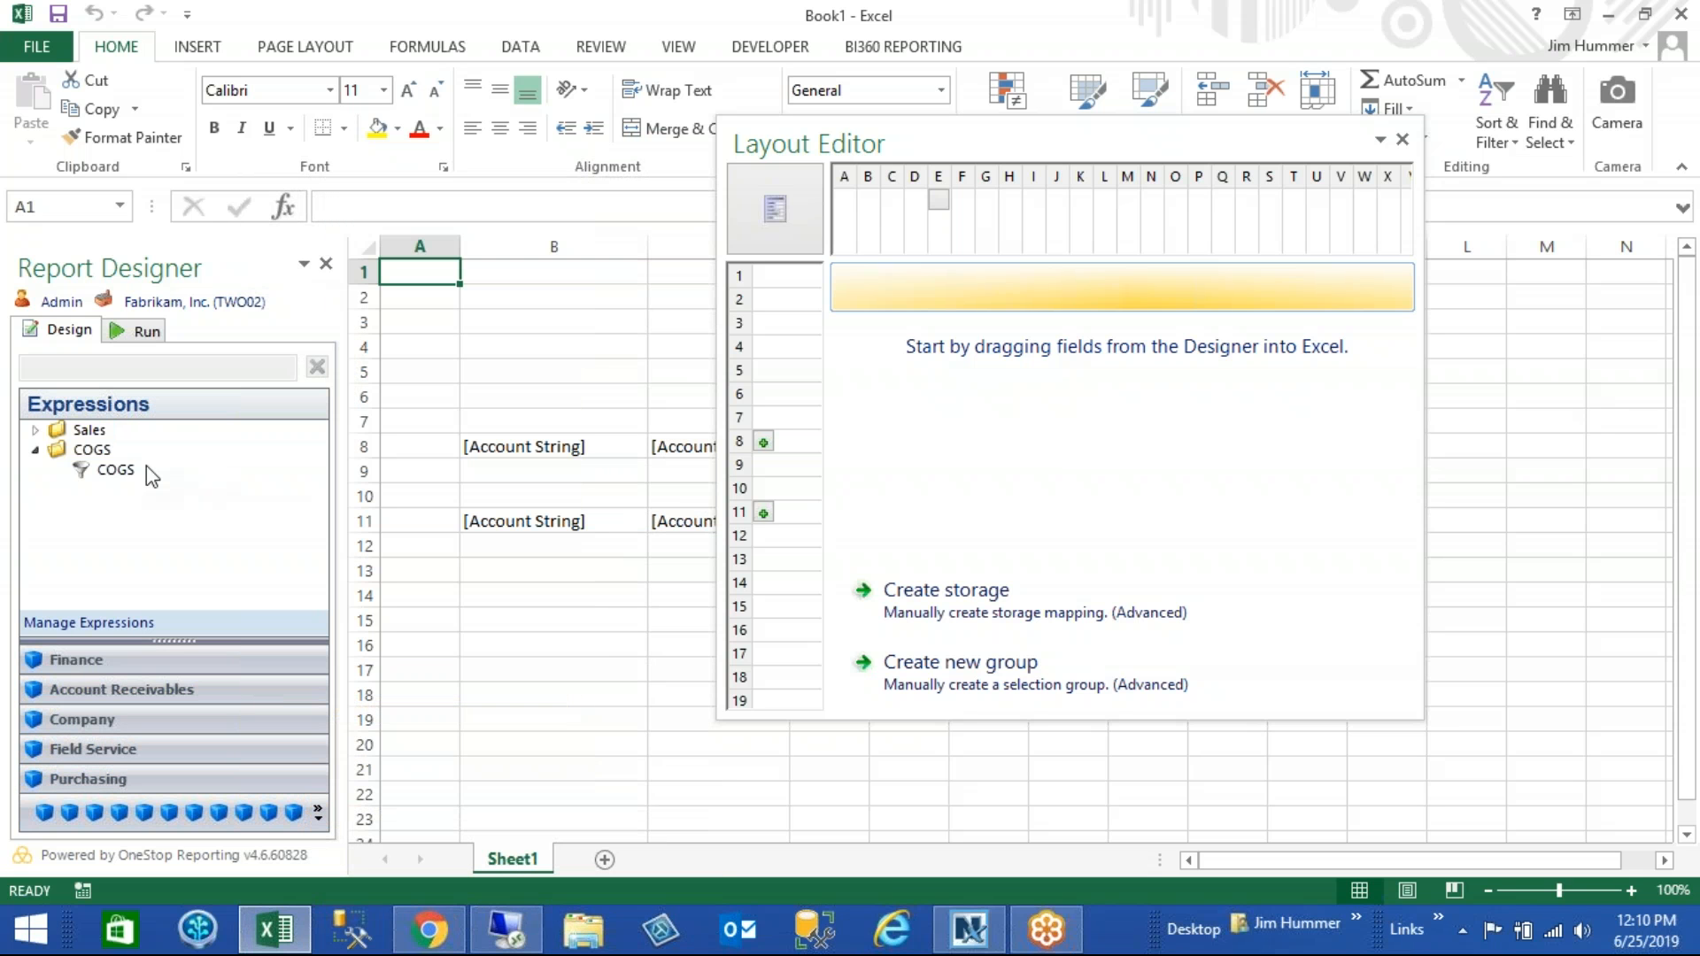
{"action": "left_click", "coordinate": [35, 429]}
{"action": "left_click", "coordinate": [105, 450]}
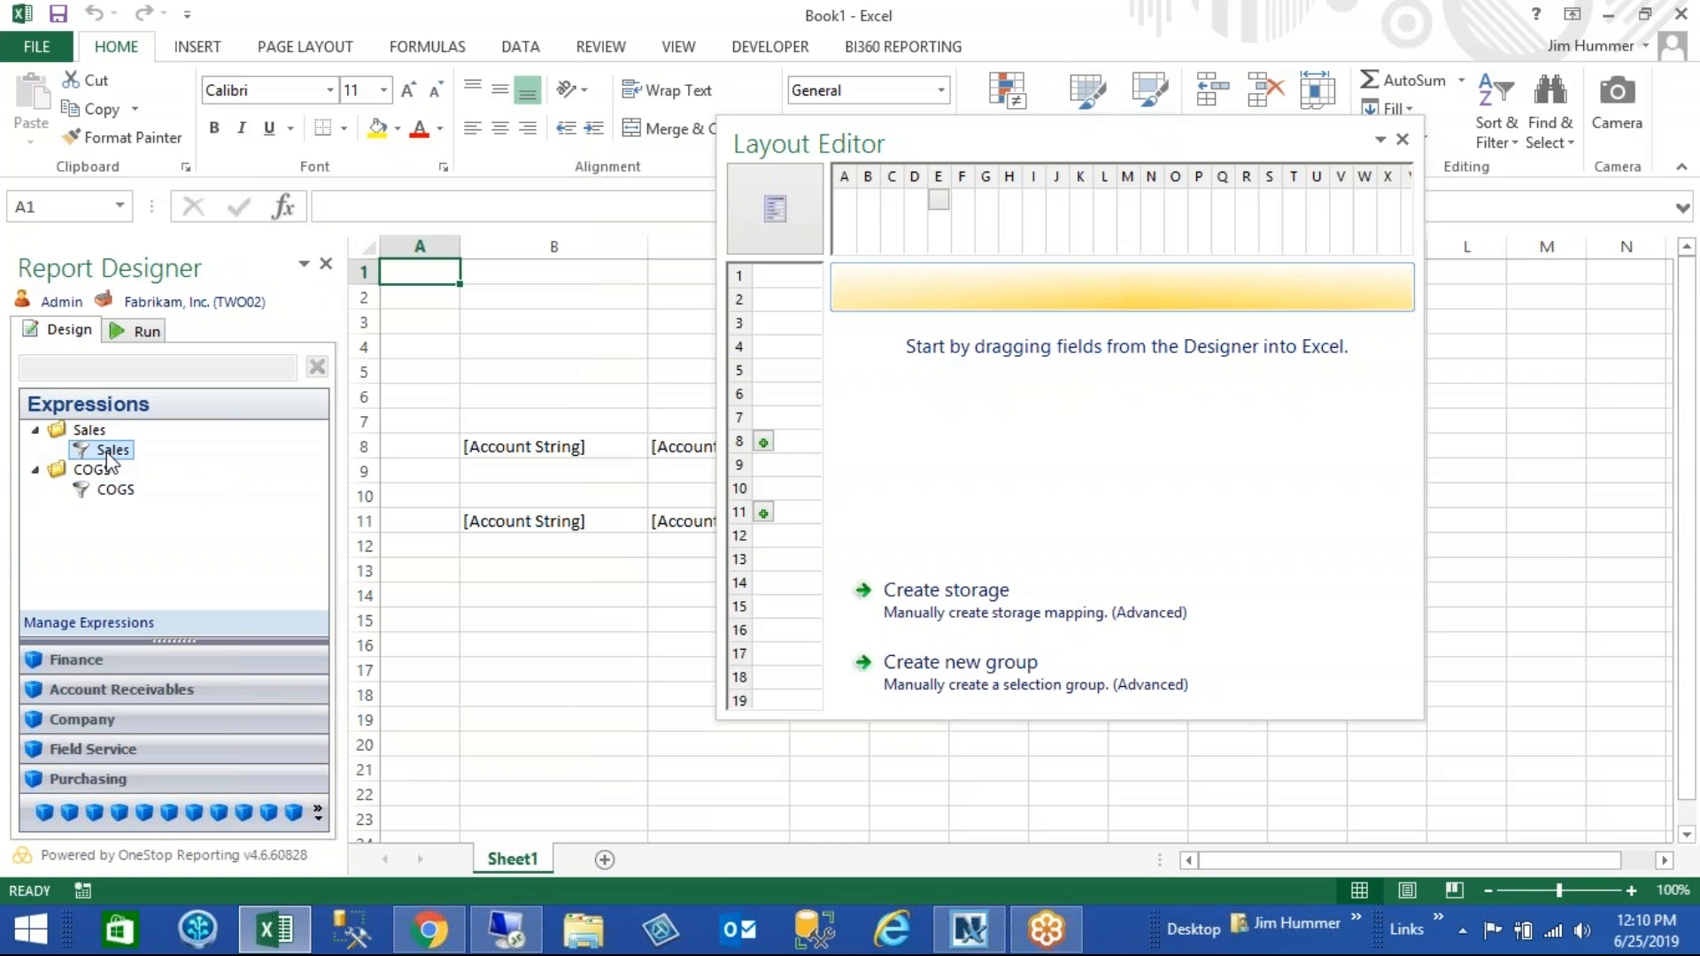
- Open the Sales expression group for editing and expand the Account String fields under Actual Summary
{"action": "left_click", "coordinate": [117, 620]}
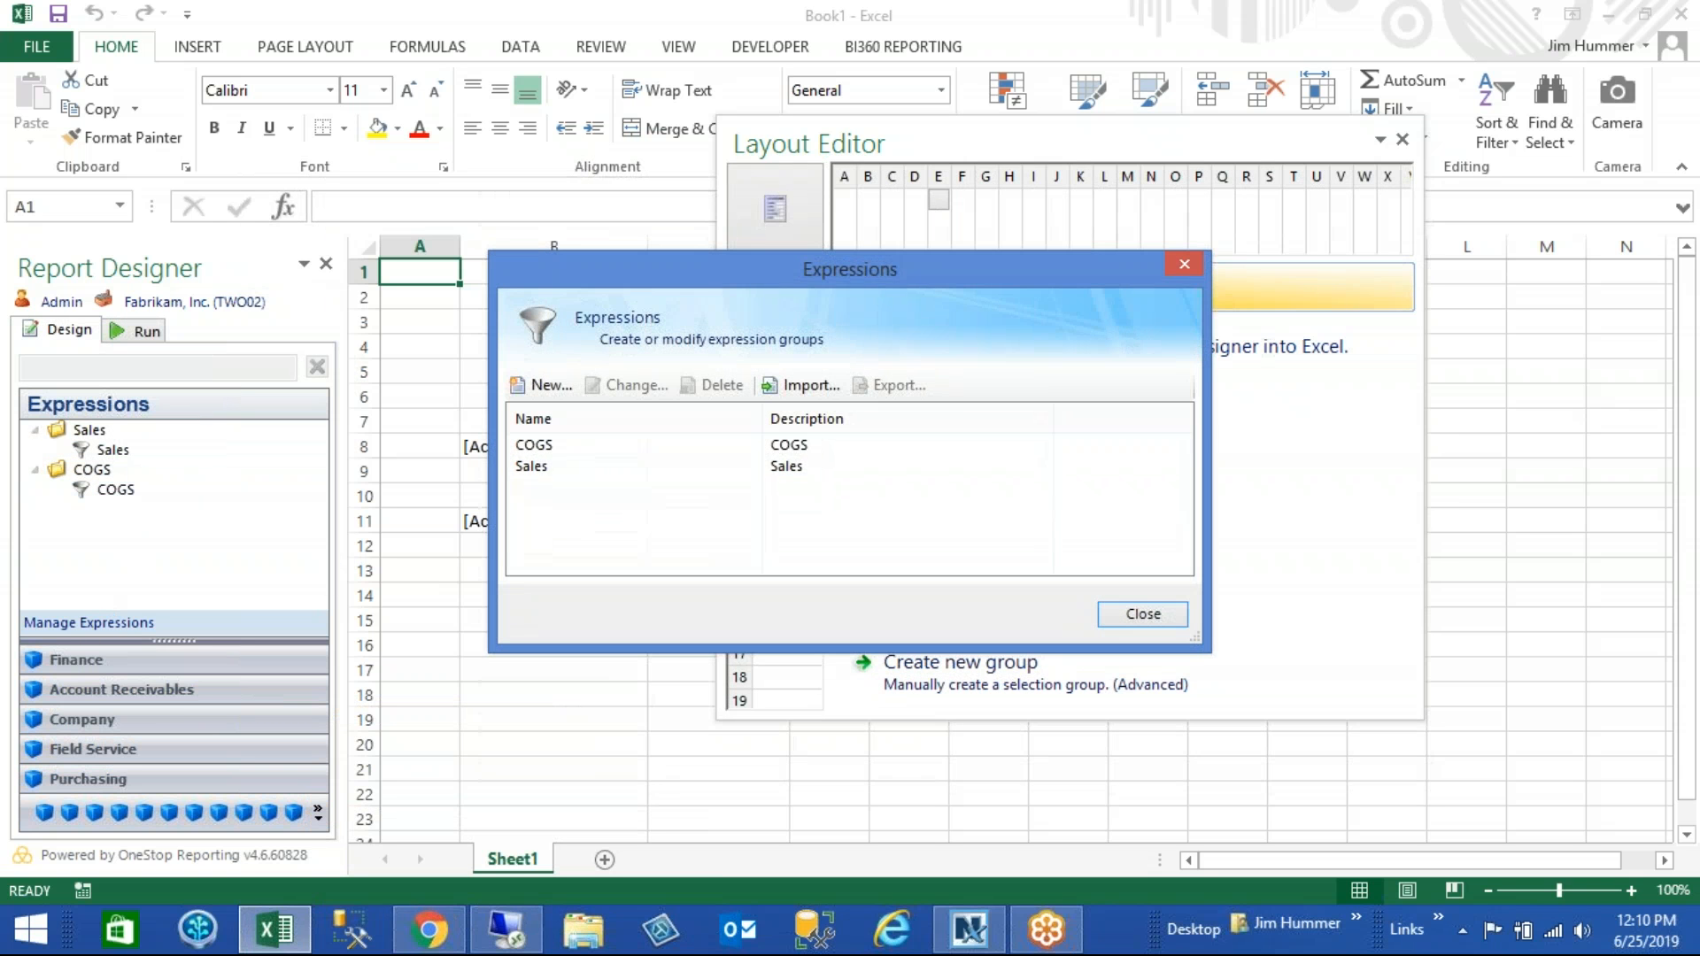
{"action": "left_click", "coordinate": [596, 466]}
{"action": "left_click", "coordinate": [631, 385]}
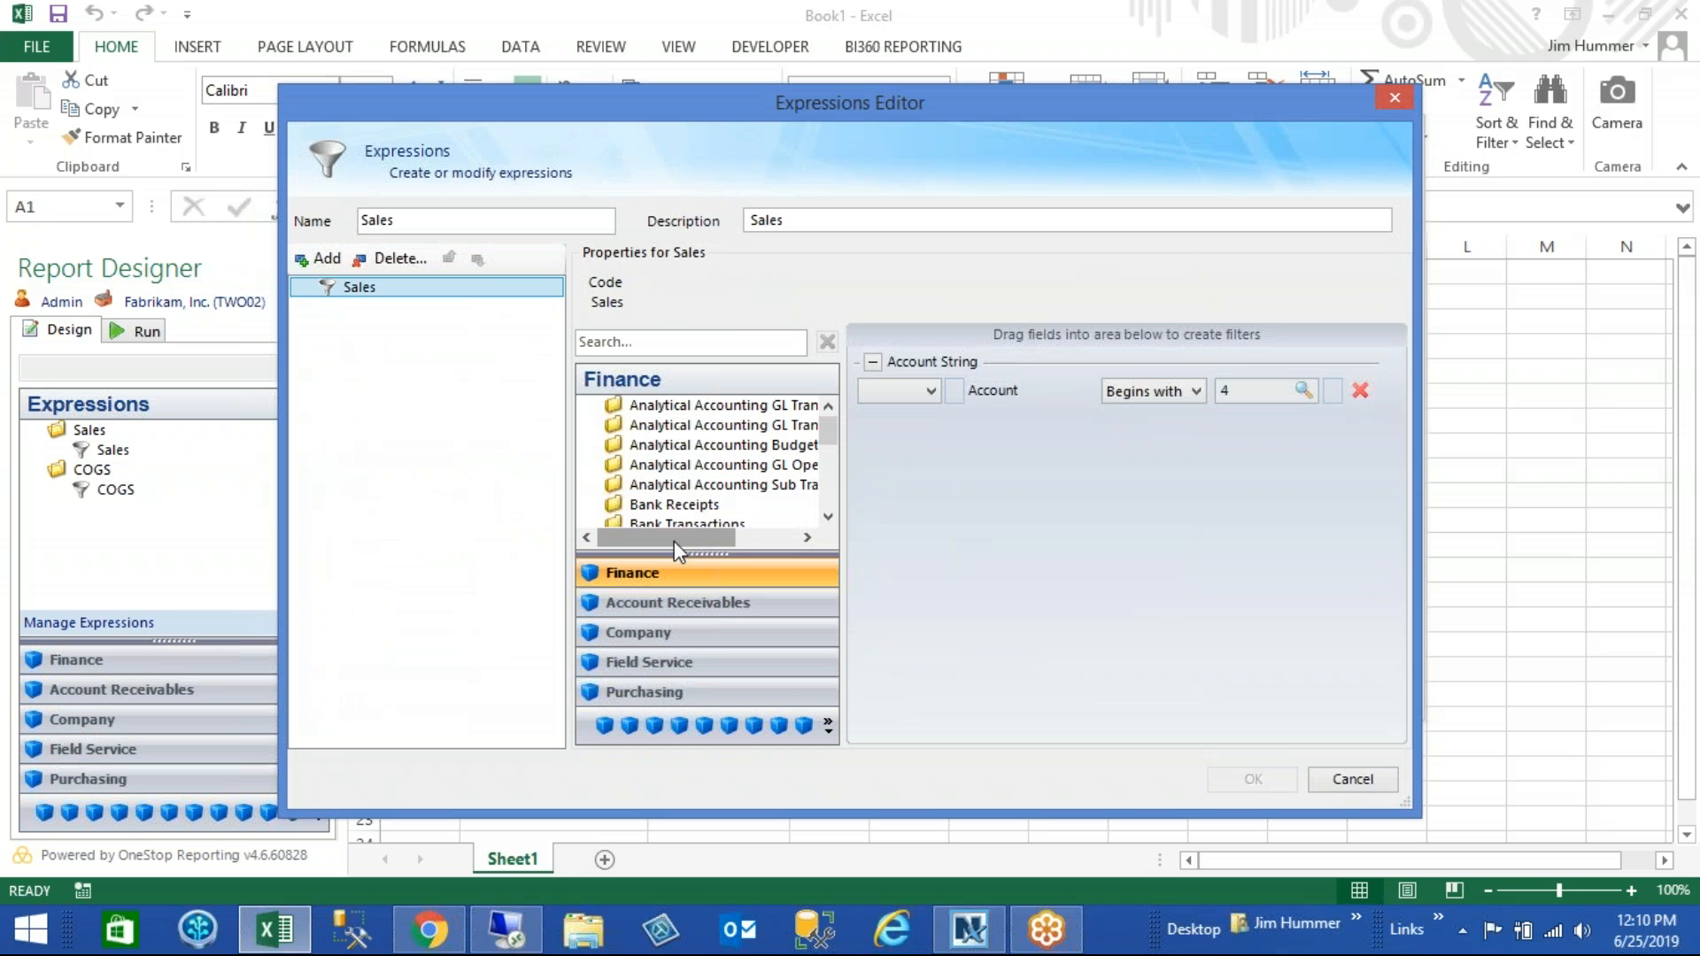
{"action": "left_click_drag", "start_coordinate": [675, 554], "coordinate": [678, 686]}
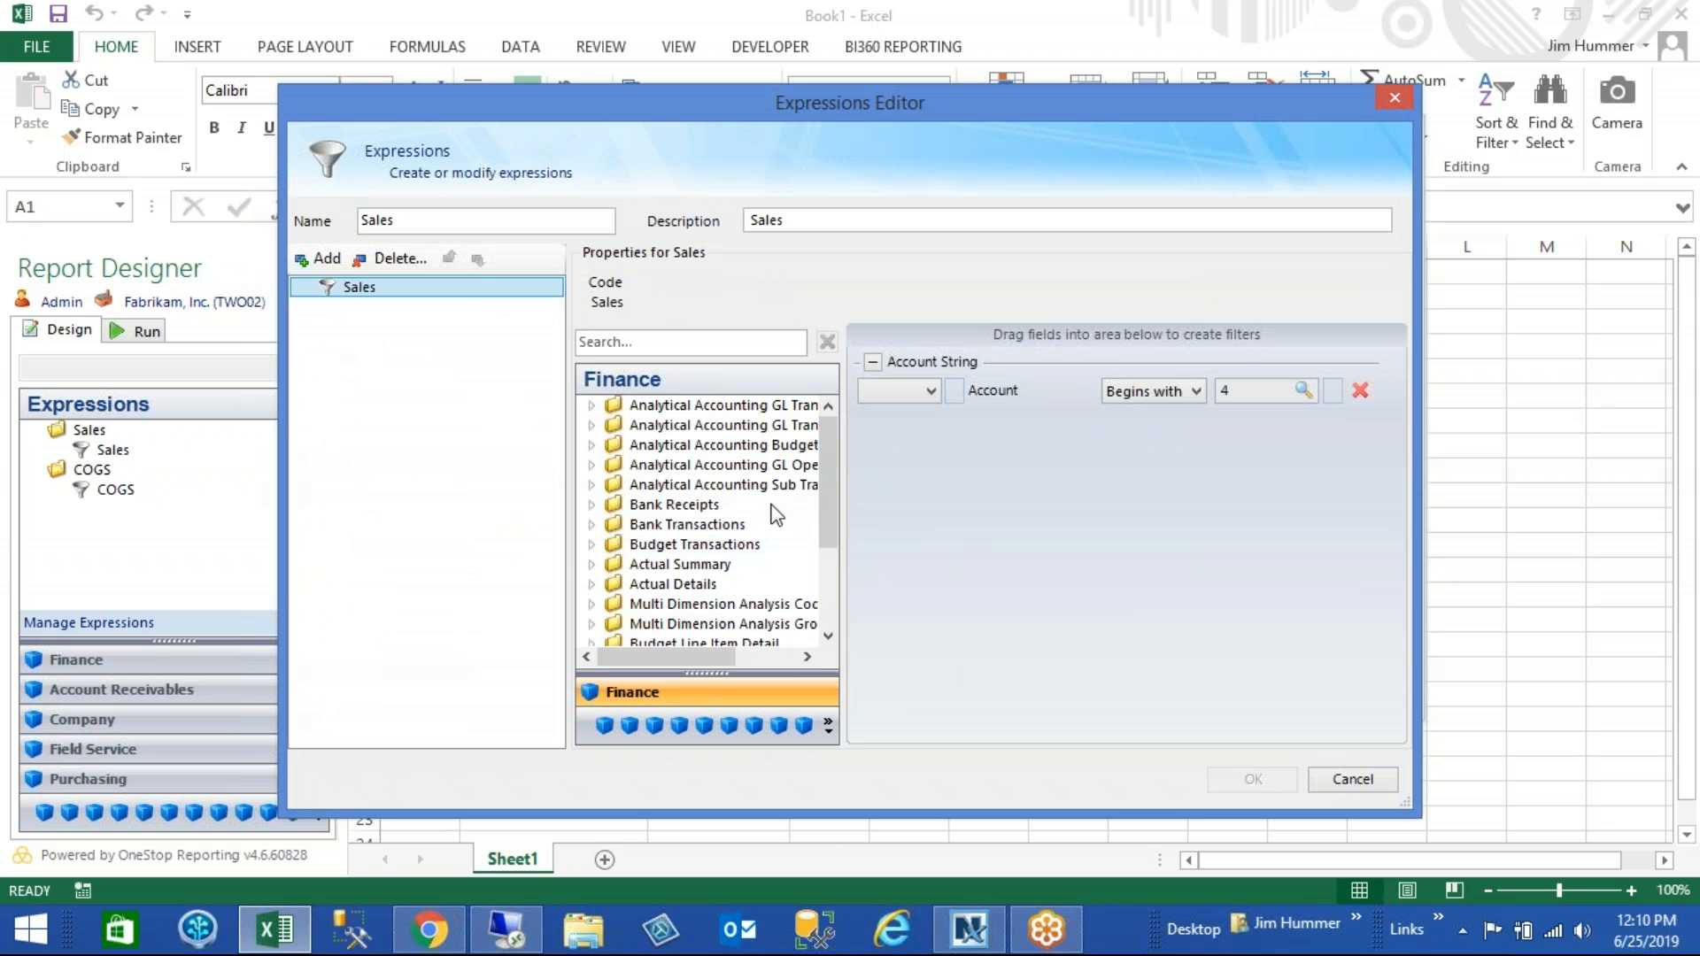
{"action": "left_click", "coordinate": [592, 565]}
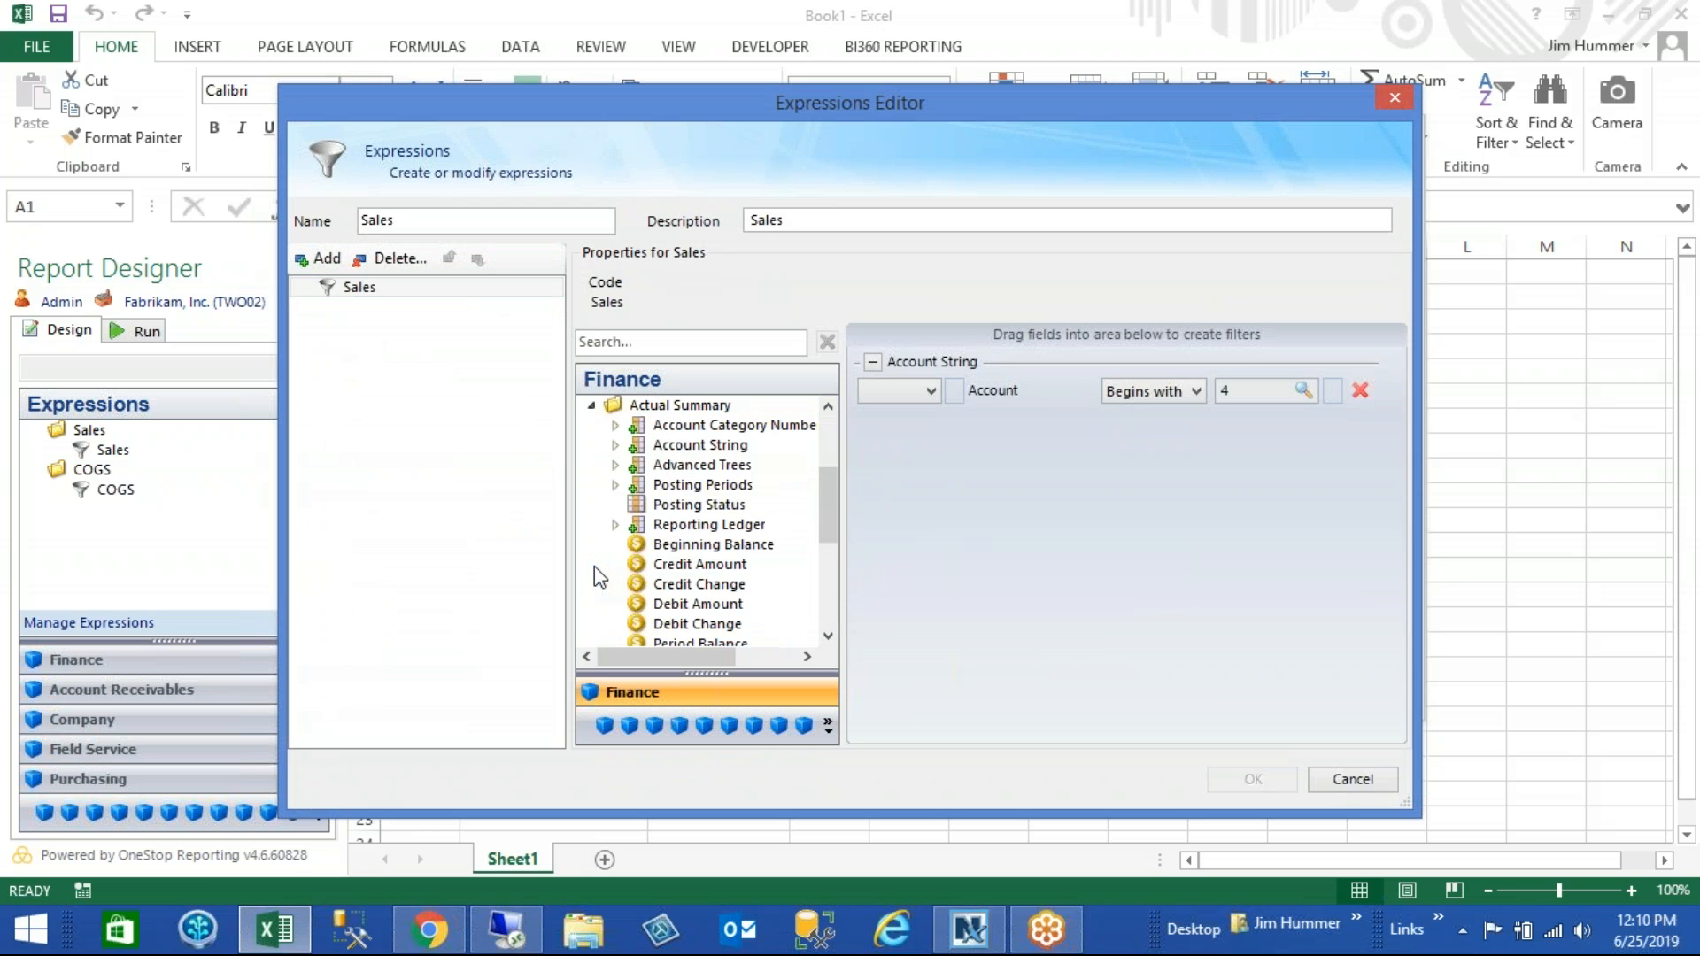
{"action": "left_click", "coordinate": [616, 445]}
{"action": "left_click_drag", "start_coordinate": [708, 485], "coordinate": [1147, 471]}
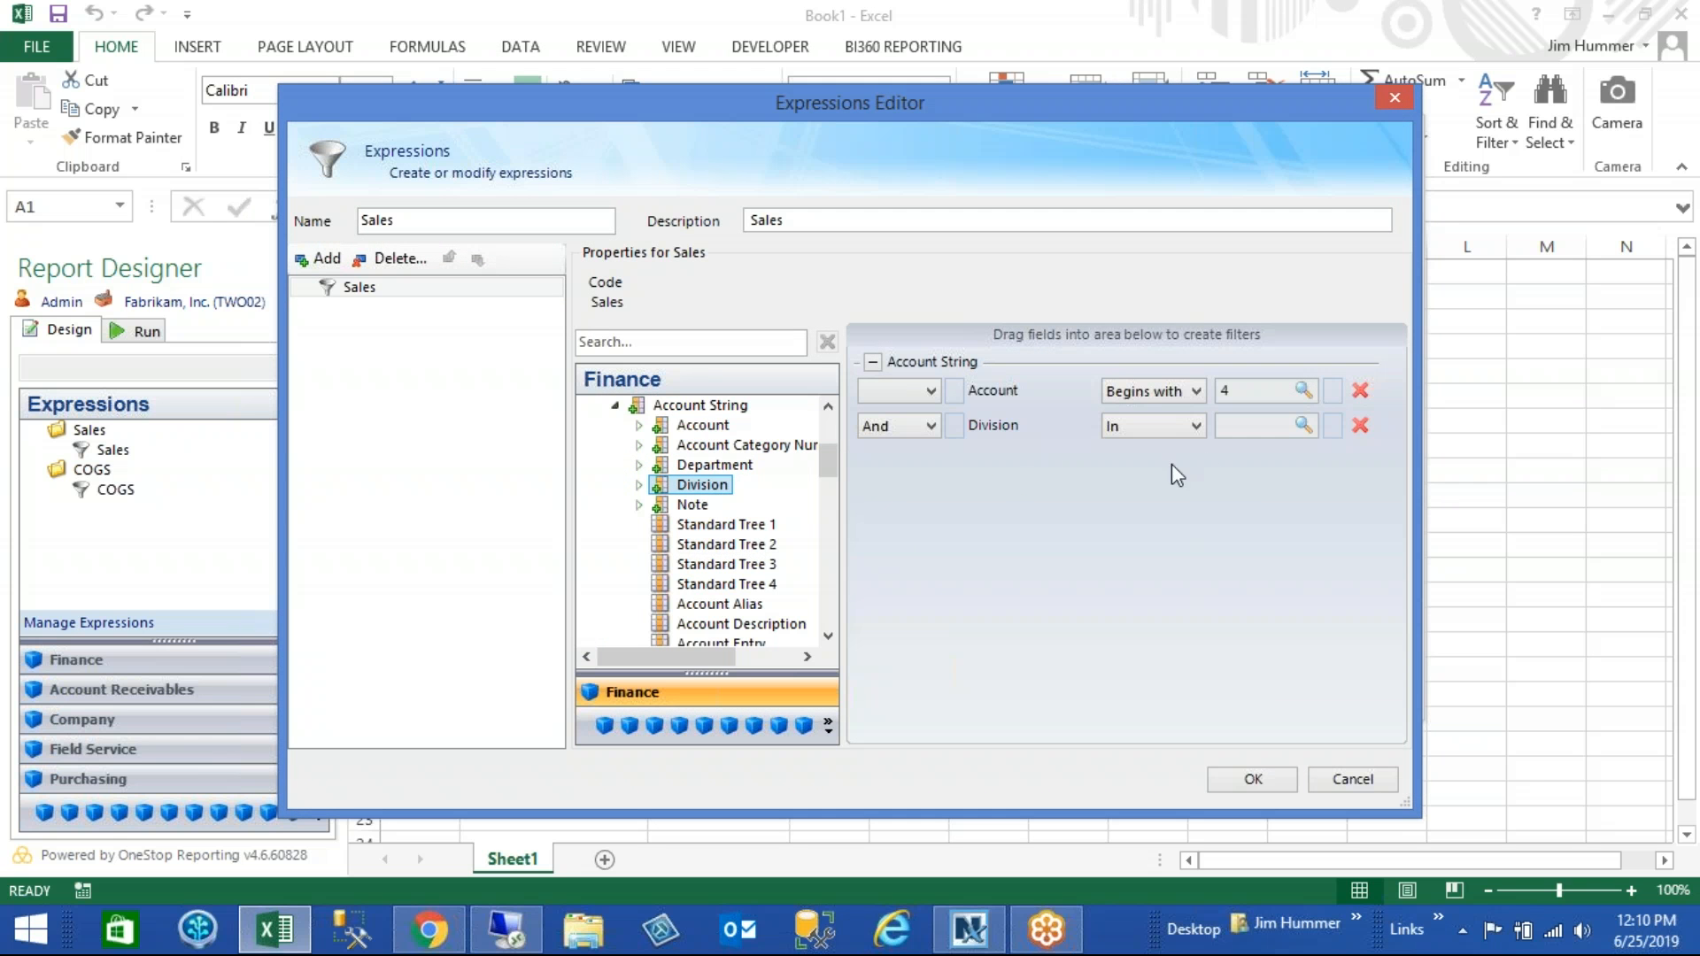
{"action": "left_click", "coordinate": [1304, 426]}
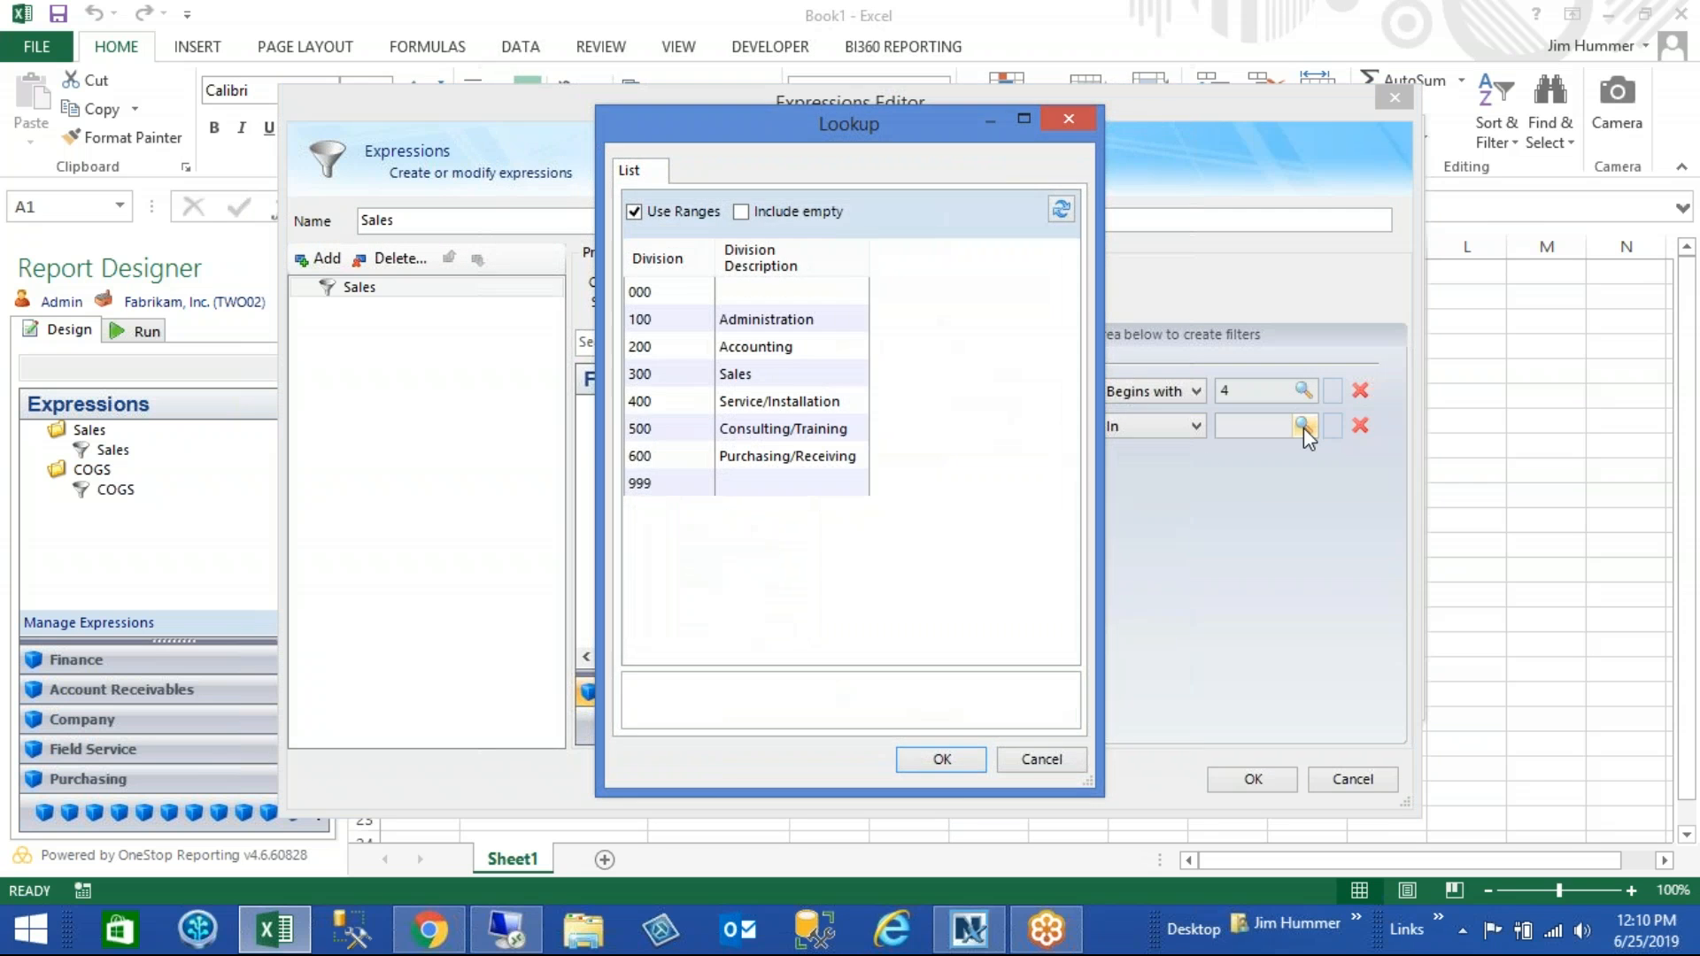
{"action": "left_click", "coordinate": [1069, 119]}
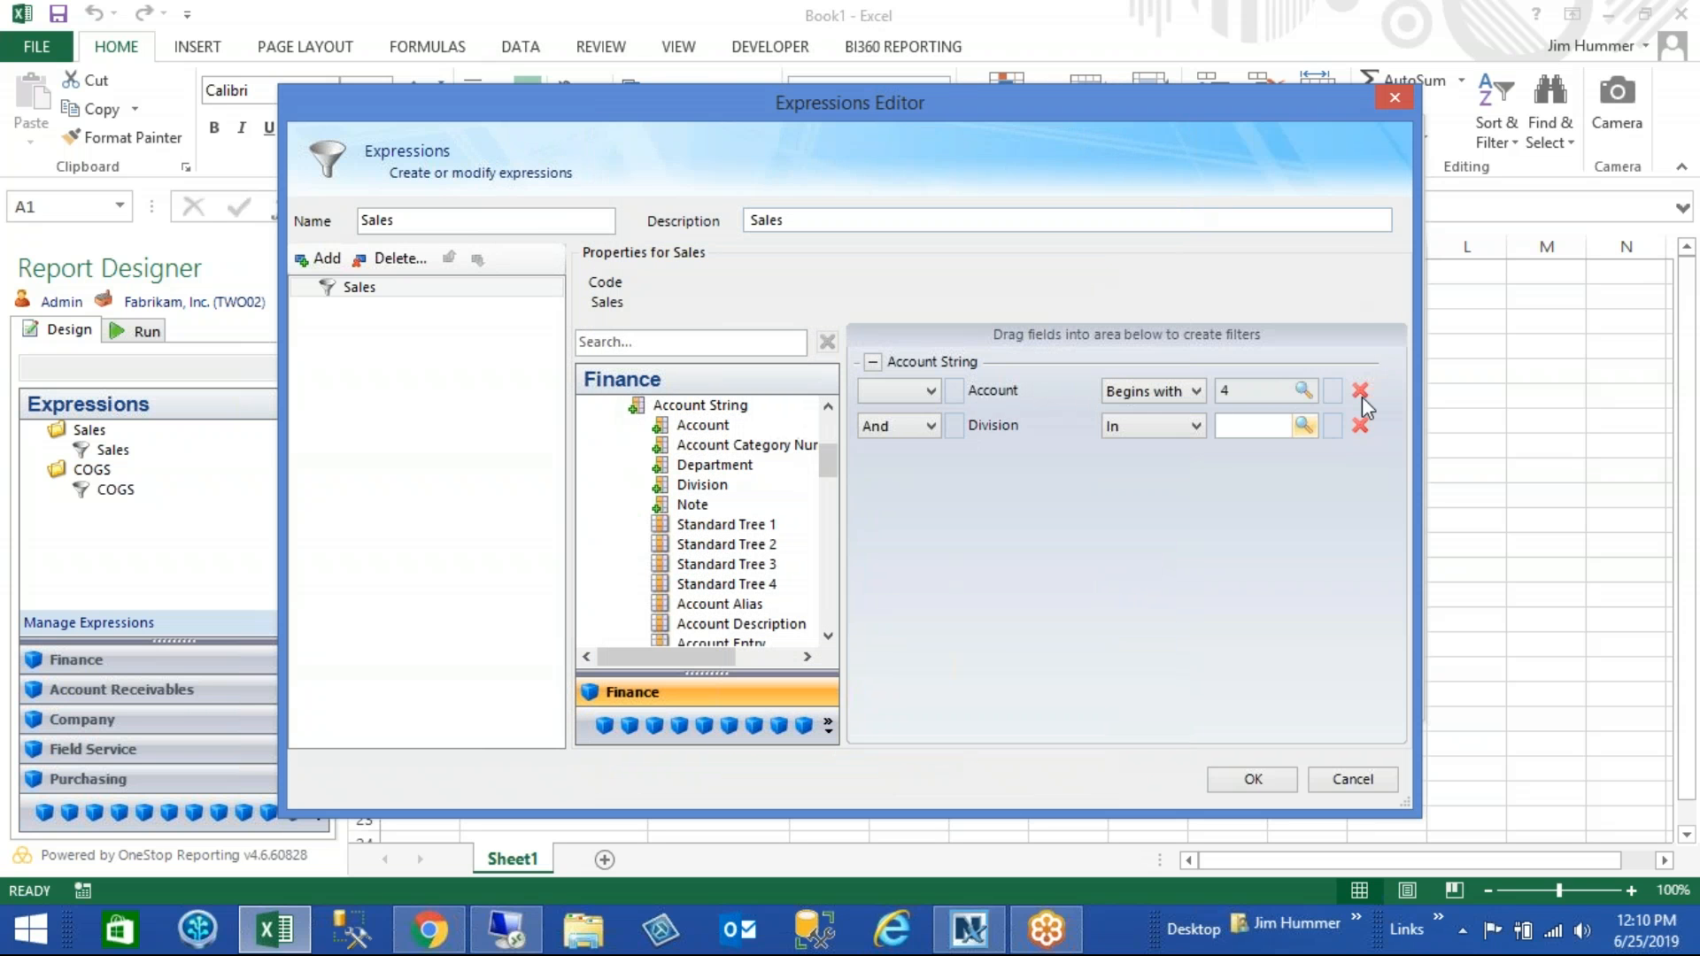
{"action": "left_click", "coordinate": [1365, 430]}
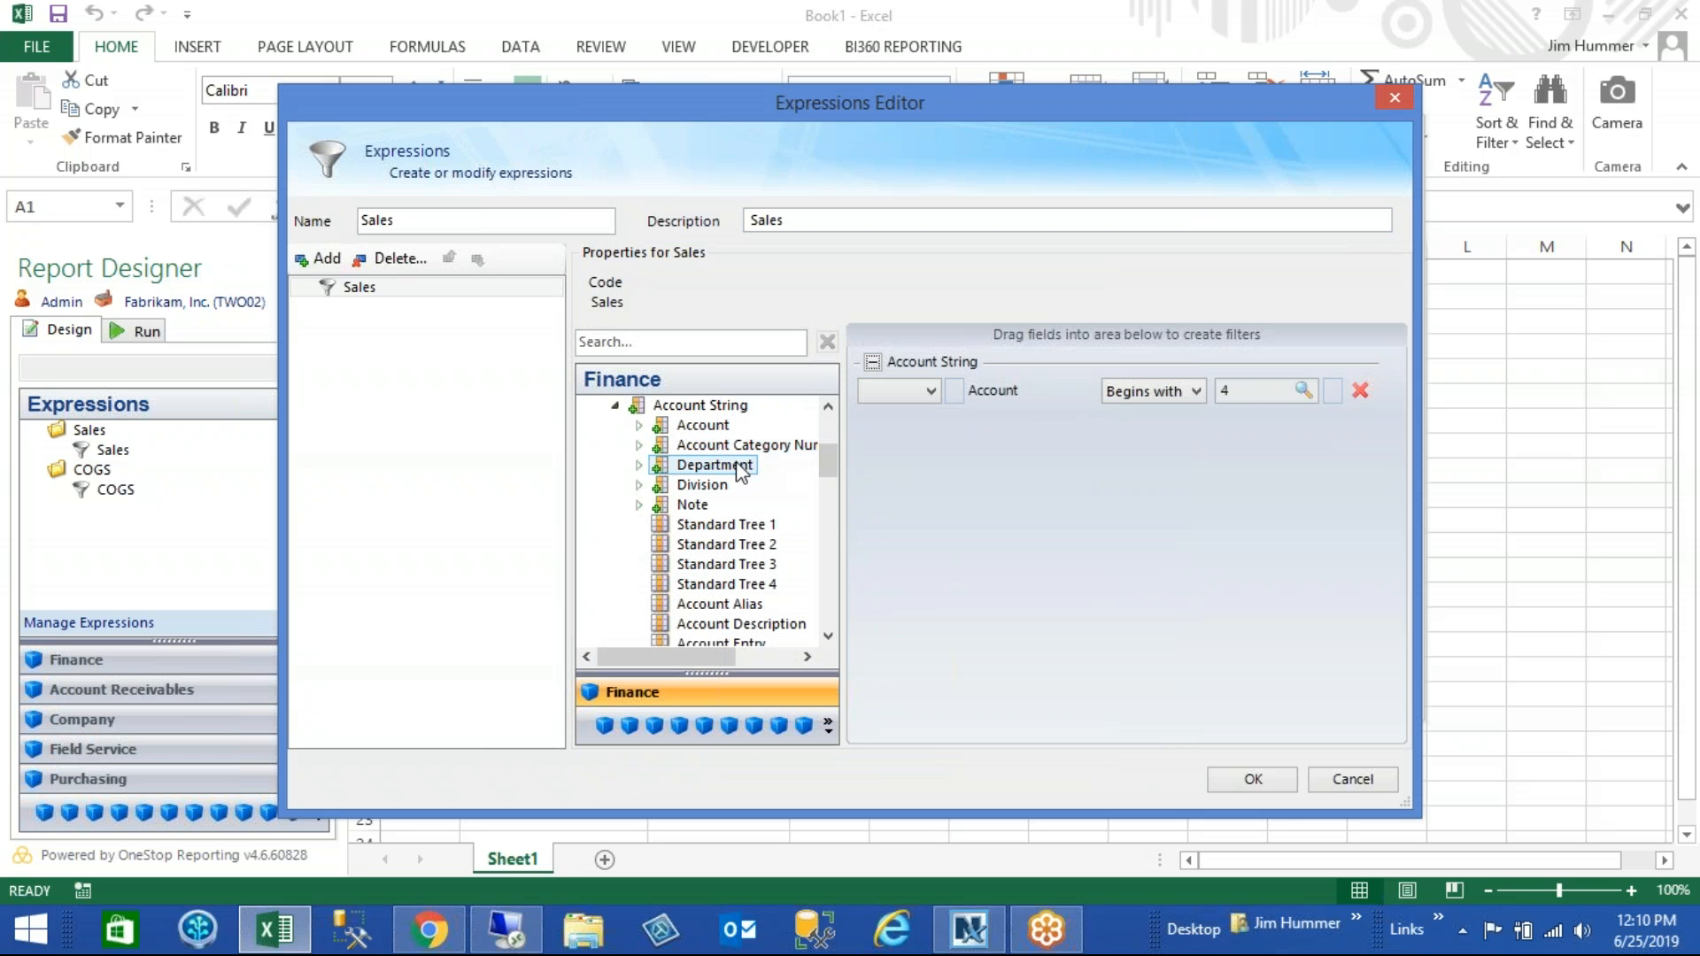
- Add an And Department In '01' filter to the Sales expression, save it, and close the expression manager and Layout Editor
{"action": "left_click_drag", "start_coordinate": [742, 472], "coordinate": [1141, 464]}
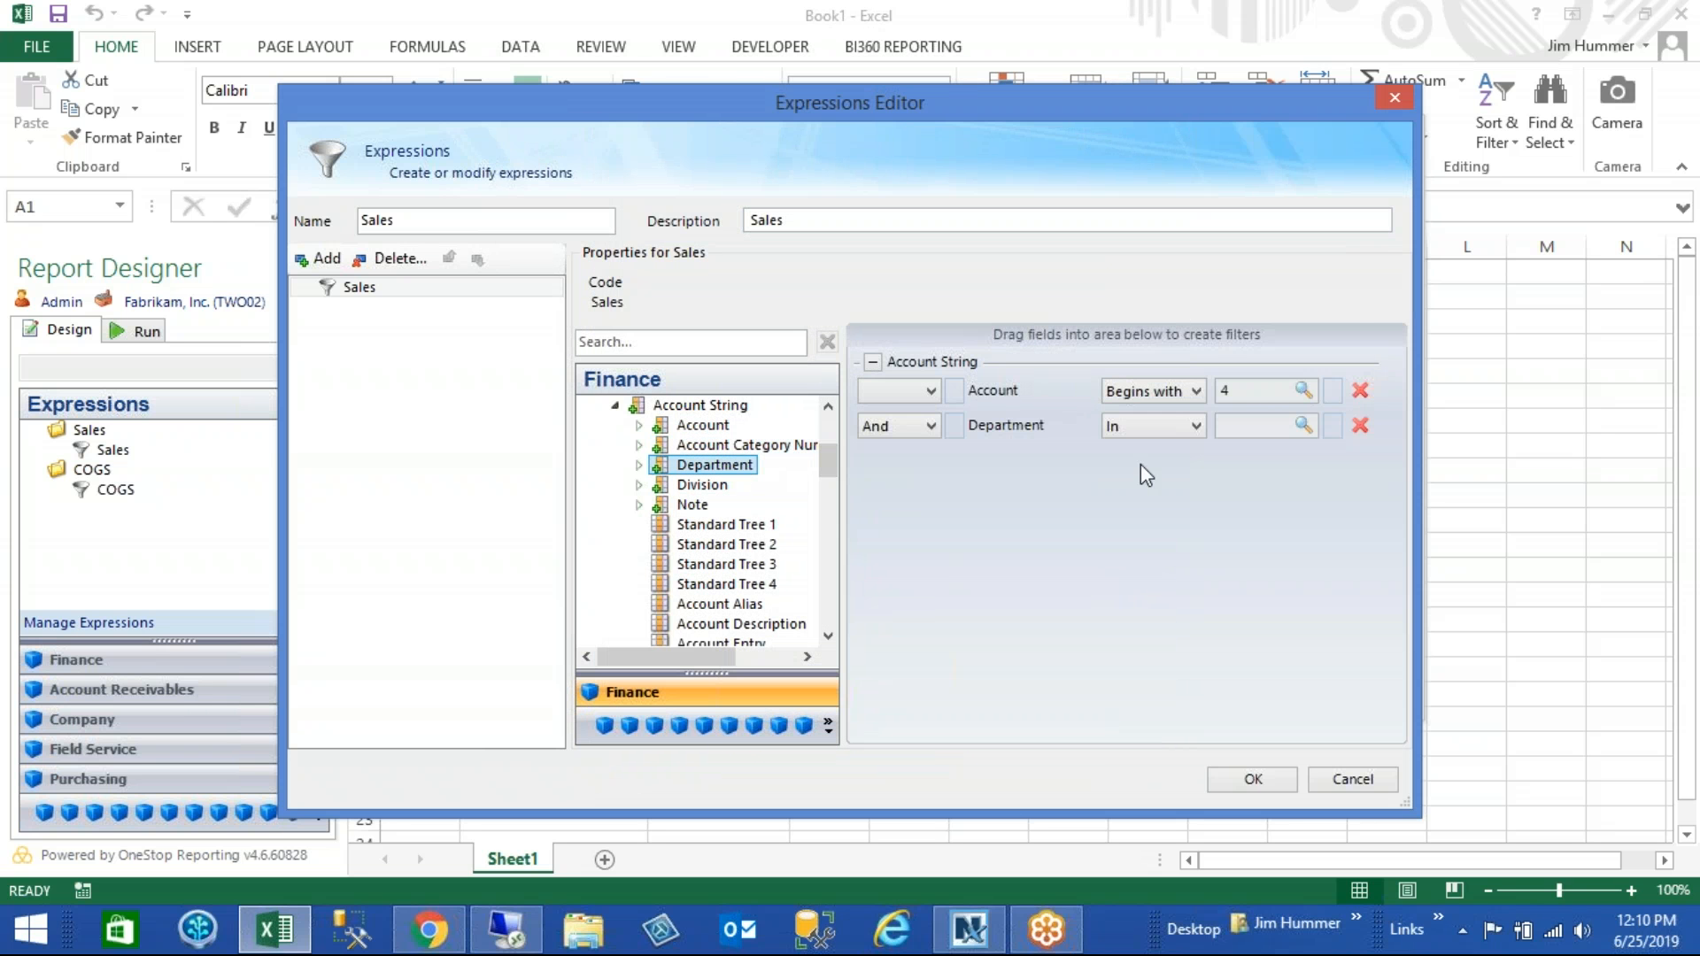
{"action": "left_click", "coordinate": [1304, 426]}
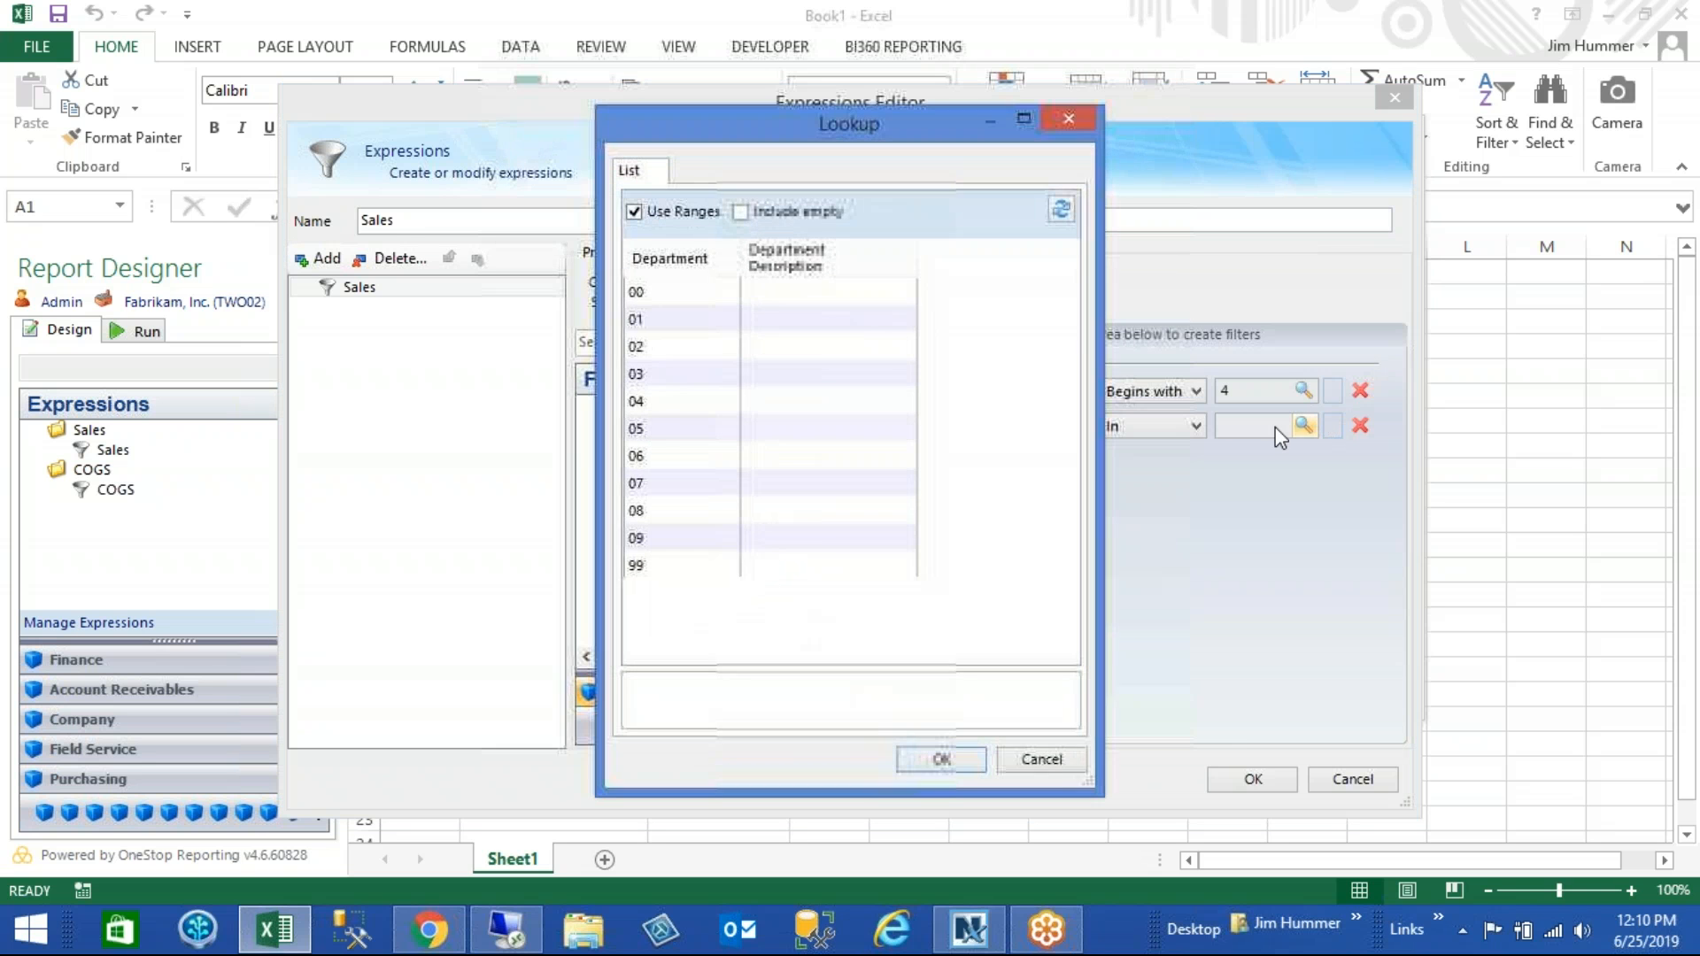
{"action": "left_click", "coordinate": [645, 326]}
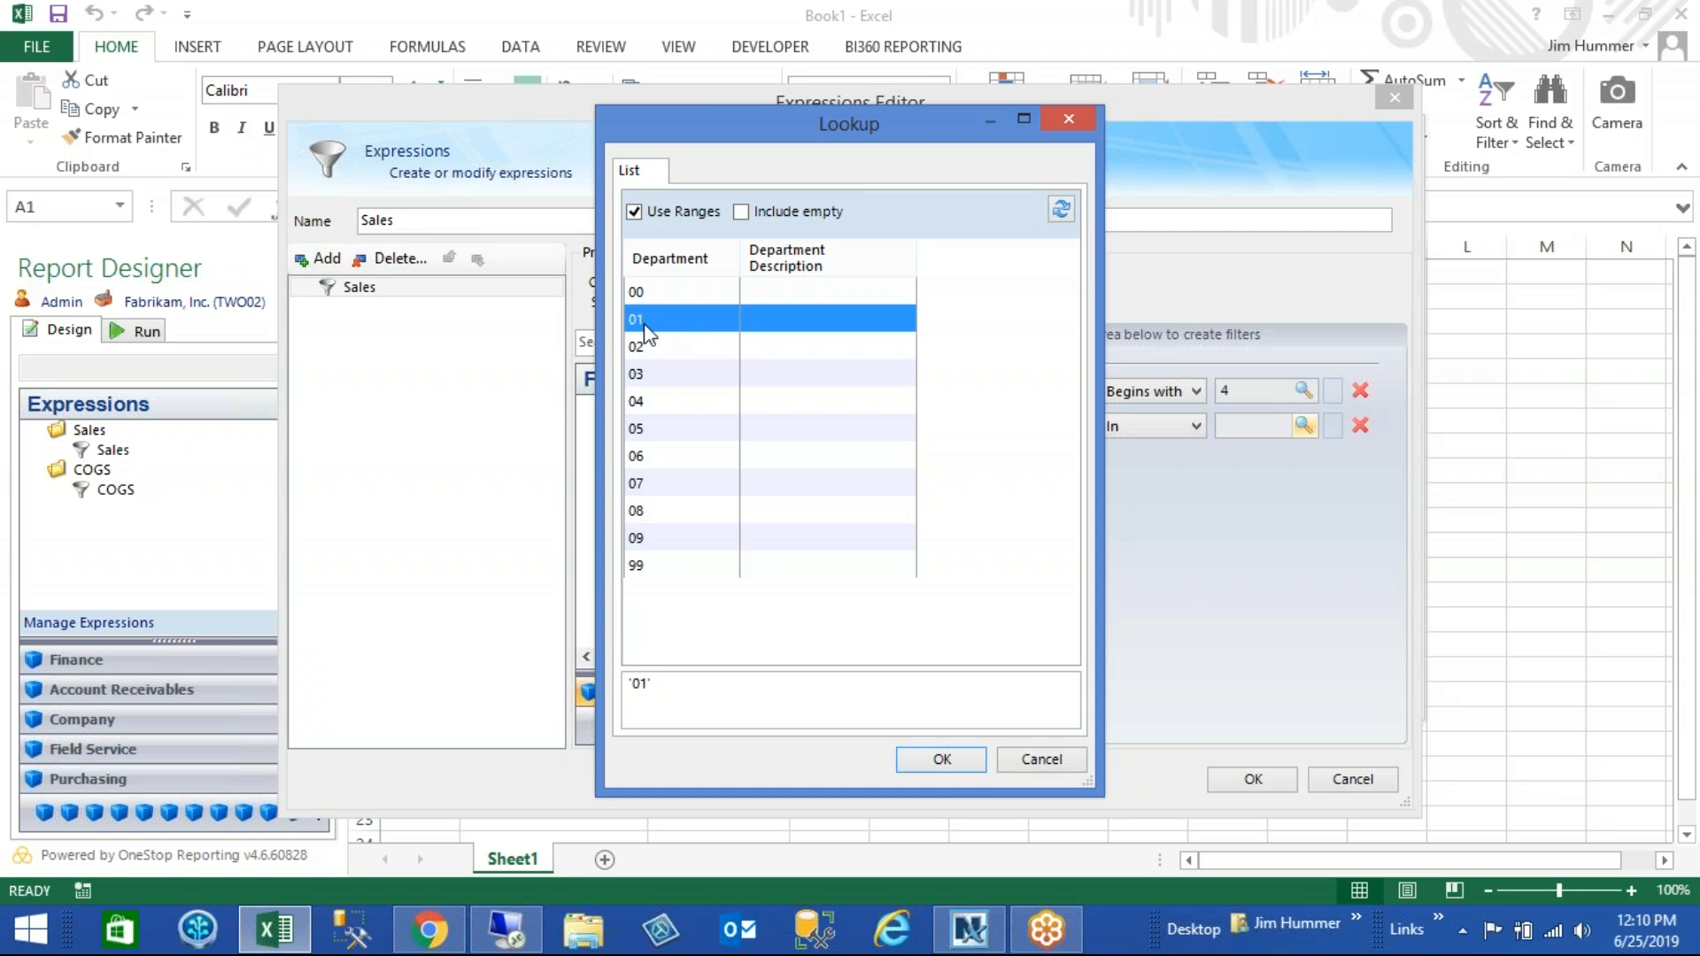
{"action": "left_click", "coordinate": [962, 764]}
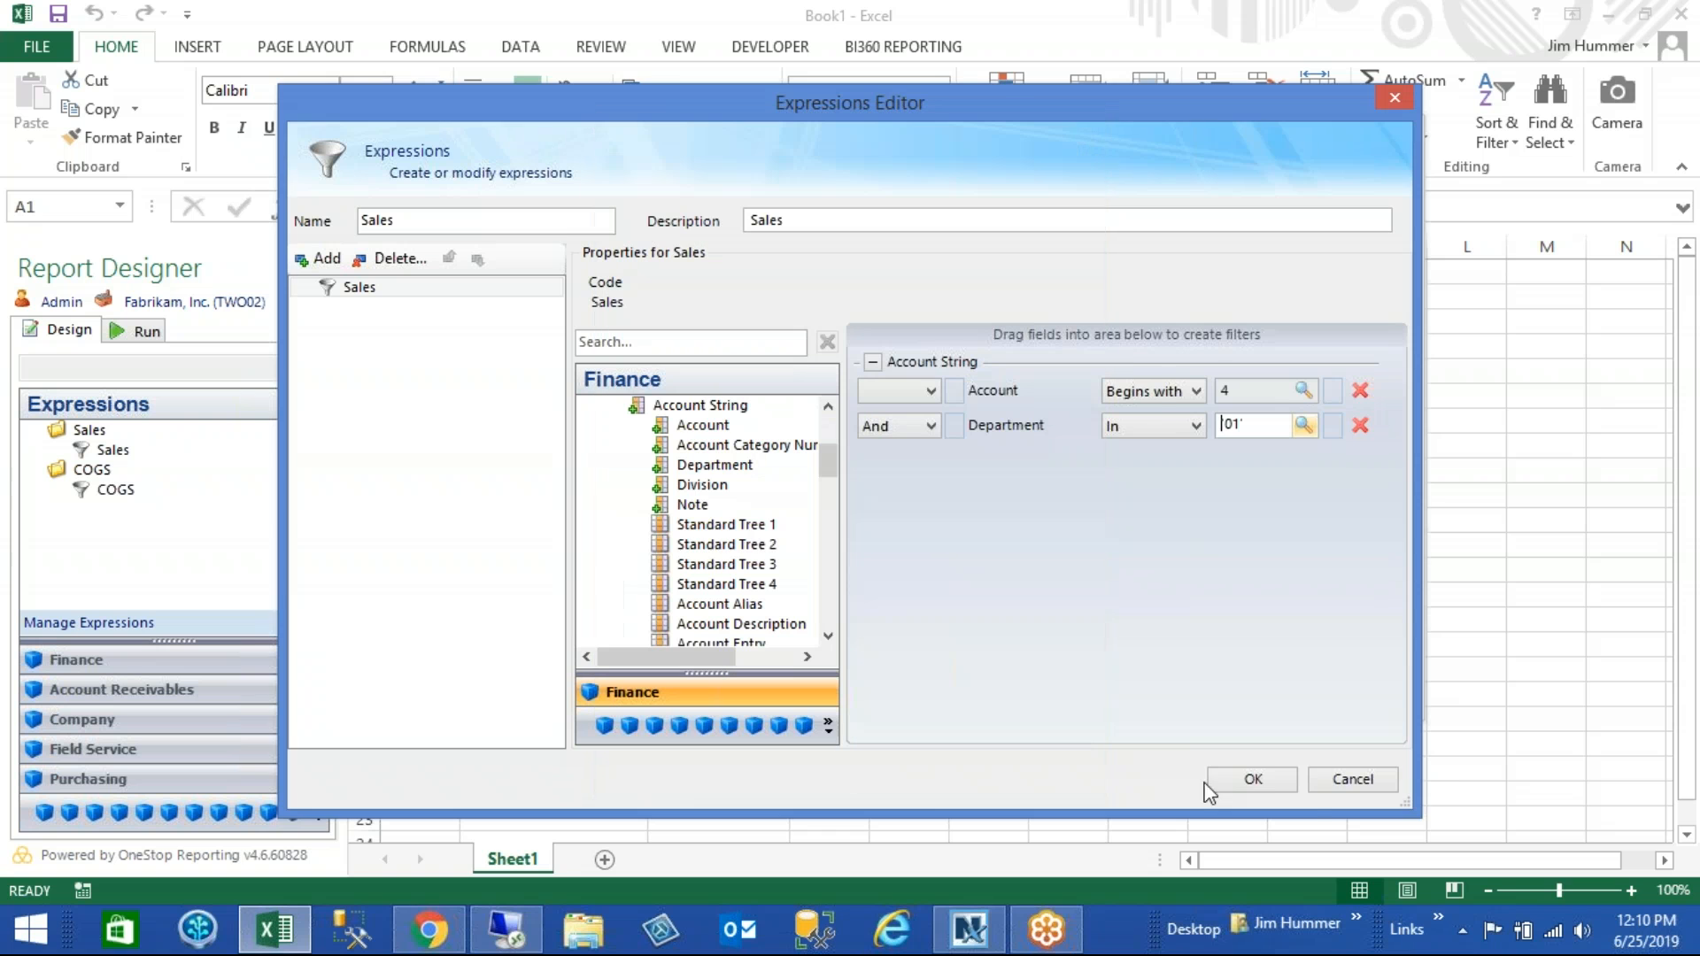
{"action": "left_click", "coordinate": [1273, 777]}
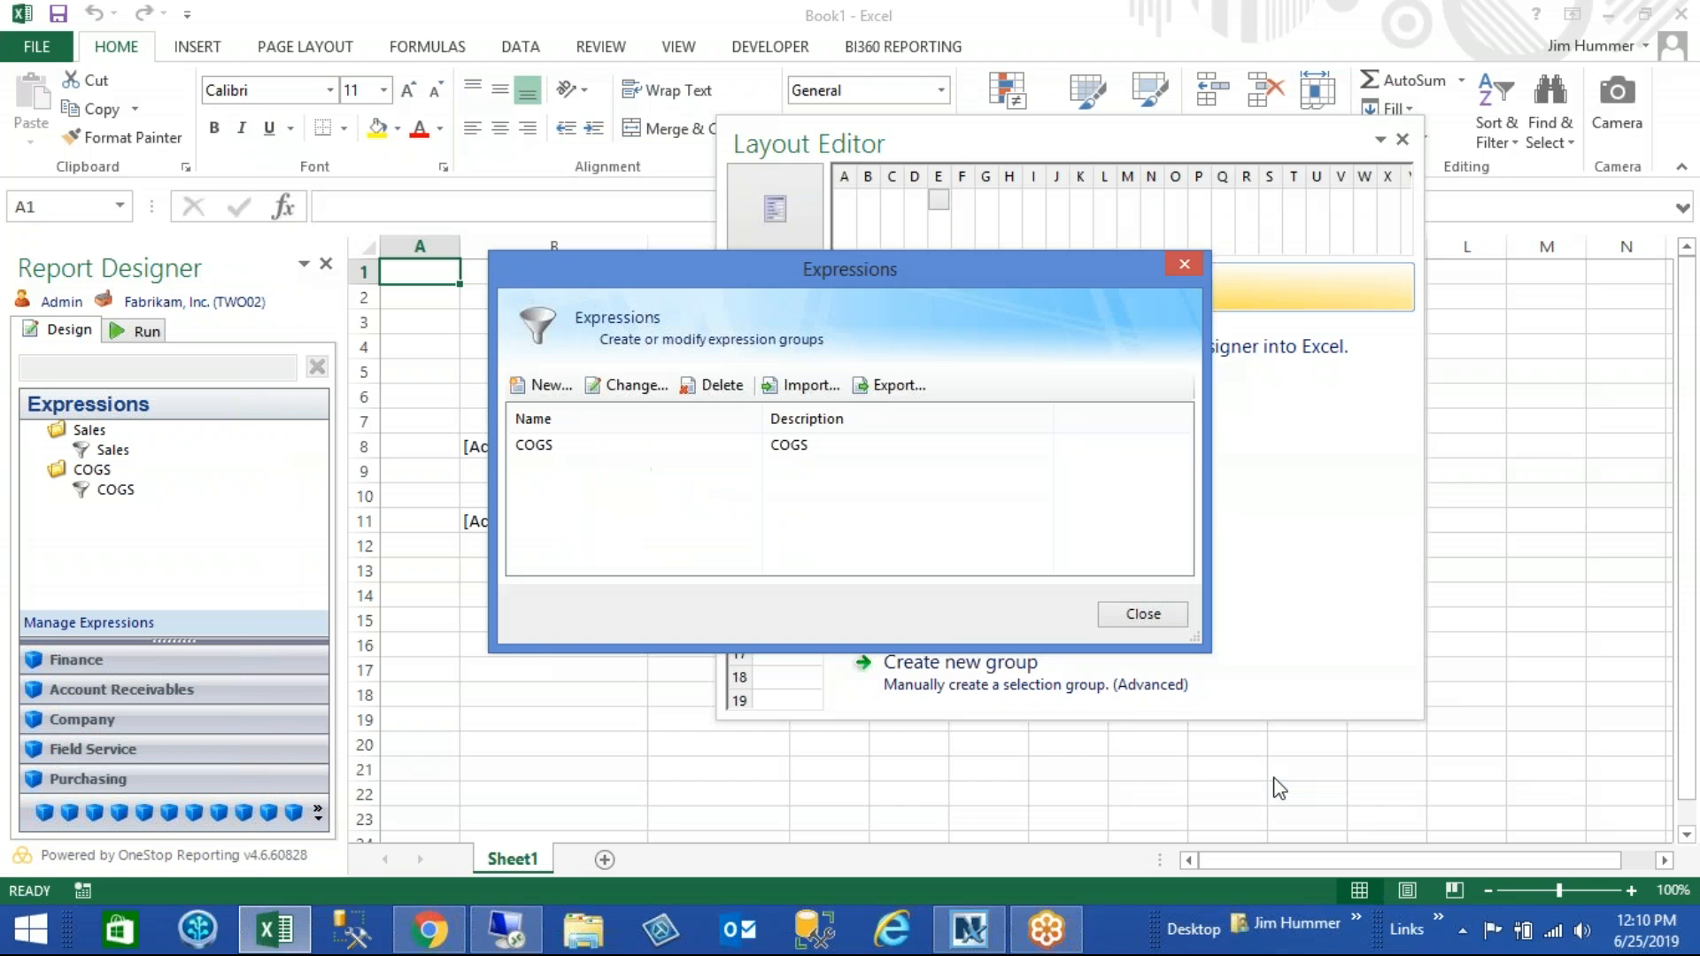
{"action": "left_click", "coordinate": [1184, 264]}
{"action": "left_click", "coordinate": [1403, 139]}
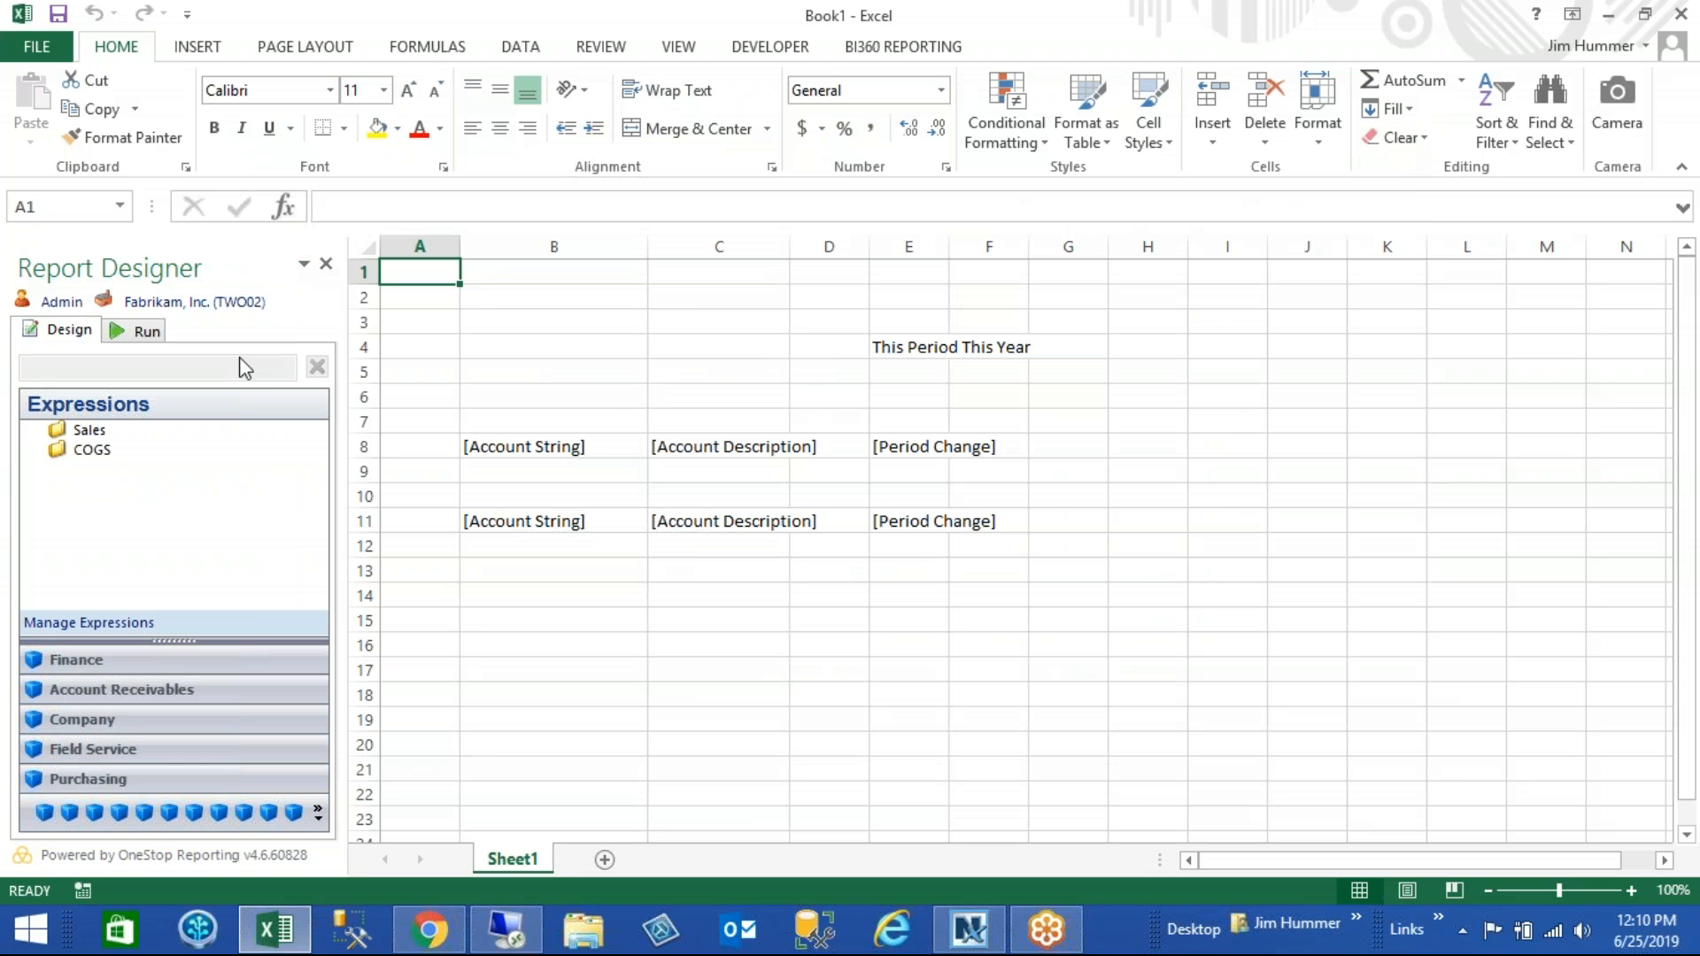
- Run the report for posting period 201401 with the modified Sales expression
{"action": "left_click", "coordinate": [138, 331]}
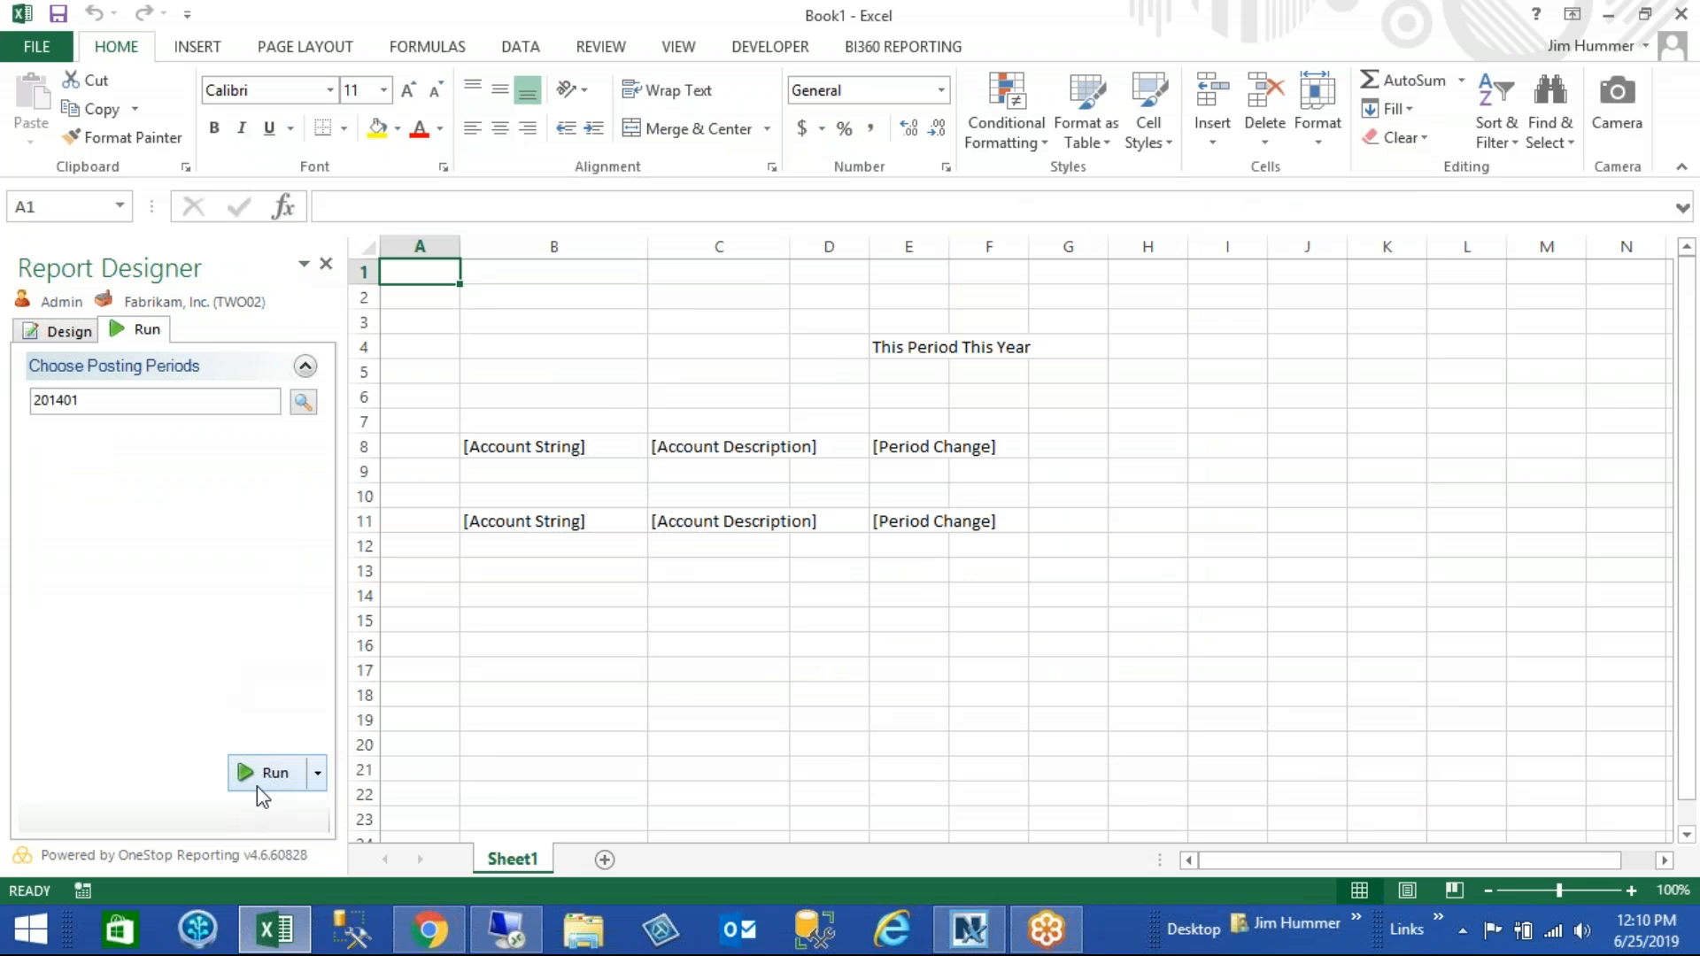
{"action": "left_click", "coordinate": [259, 787]}
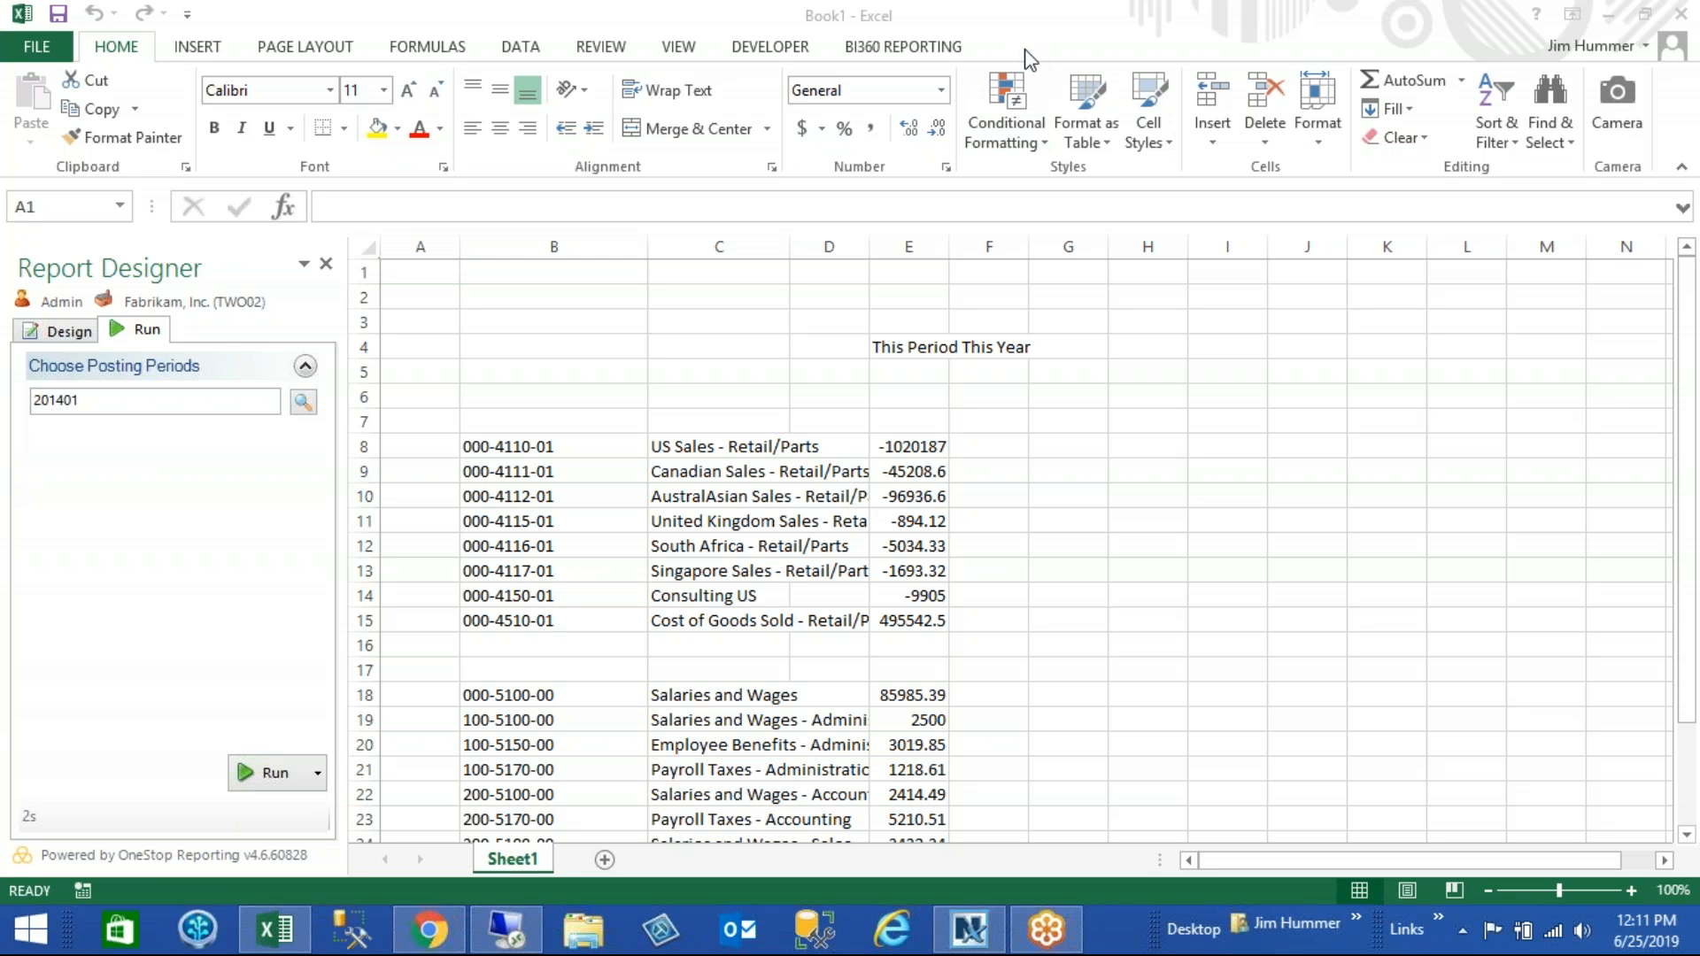
{"action": "left_click", "coordinate": [1082, 352]}
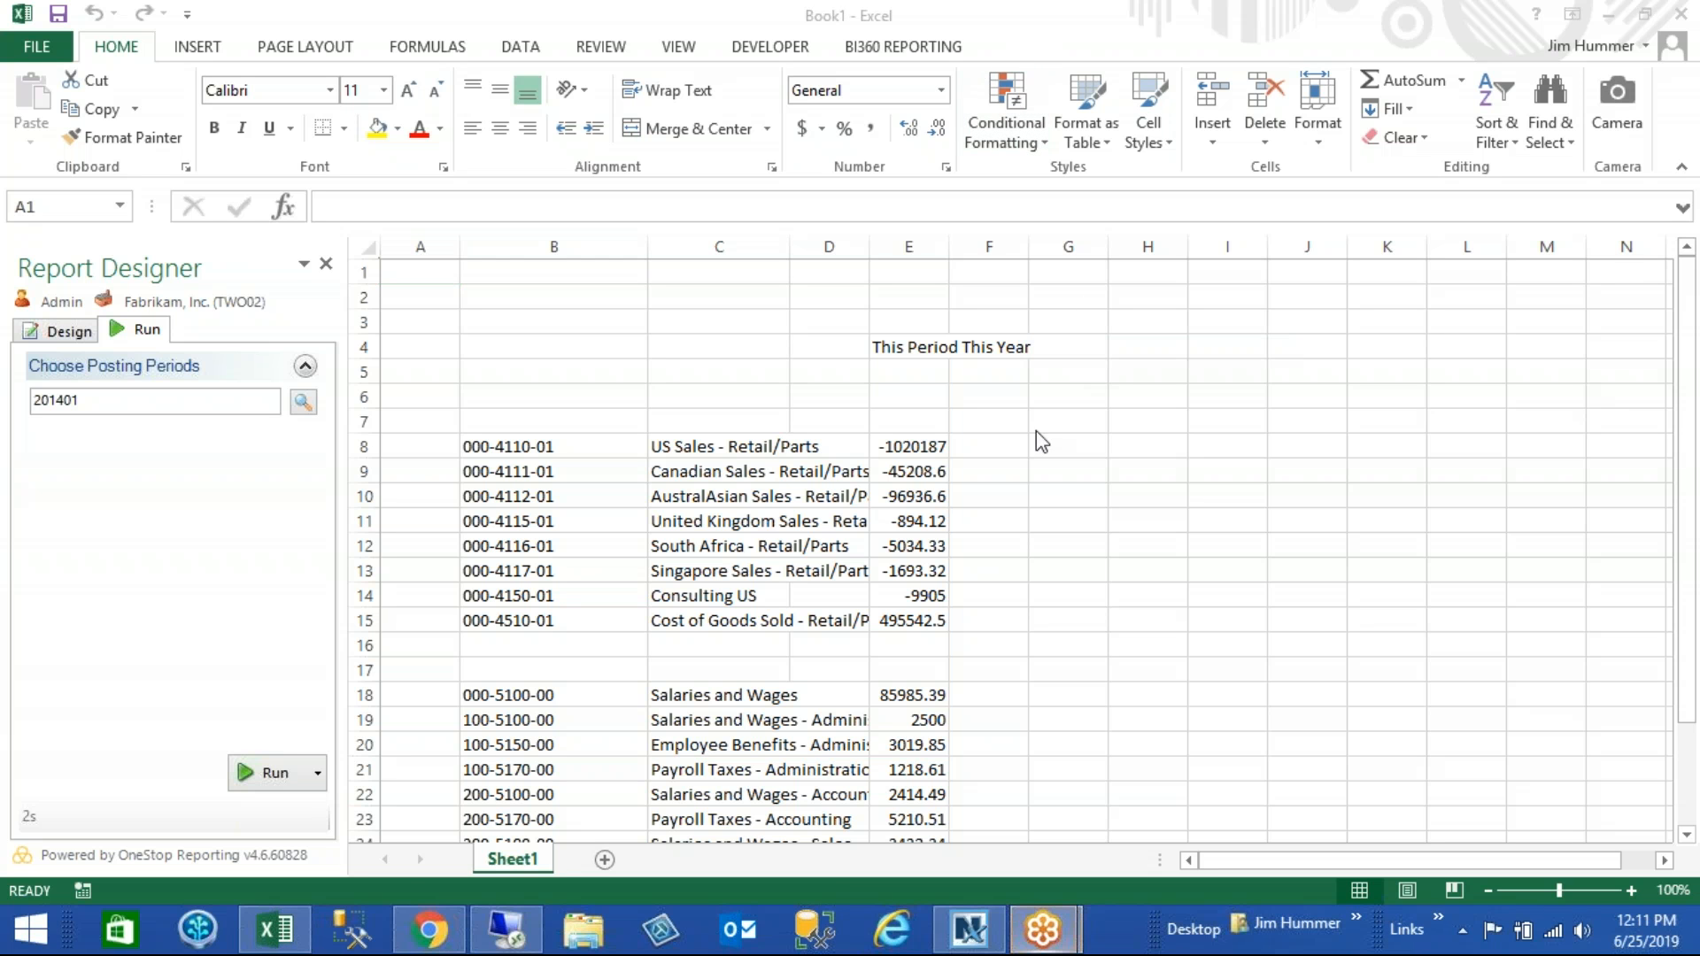